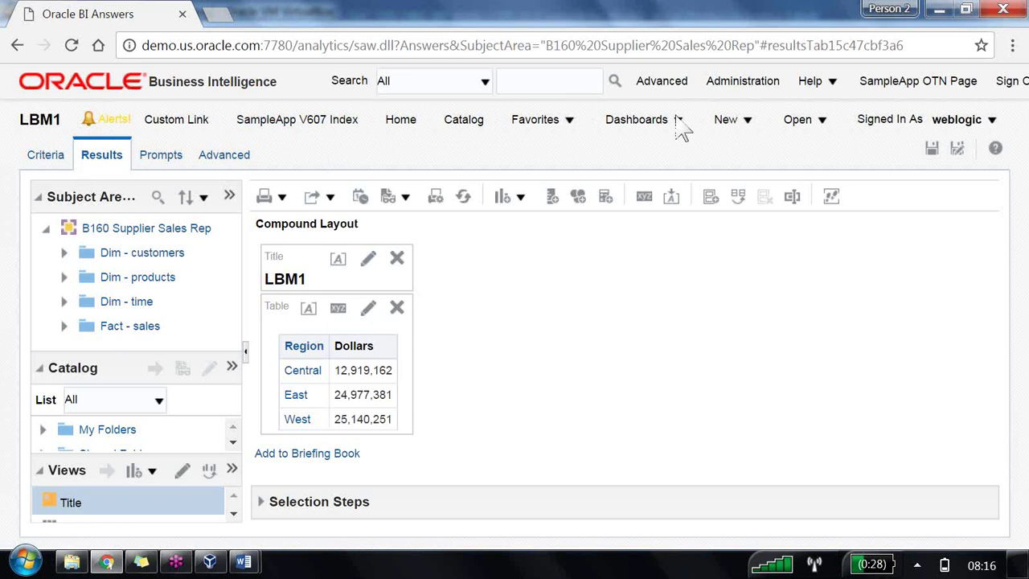
- Save the LBM1 analysis and export its results as an Excel 2007+ workbook
left_click(931, 149)
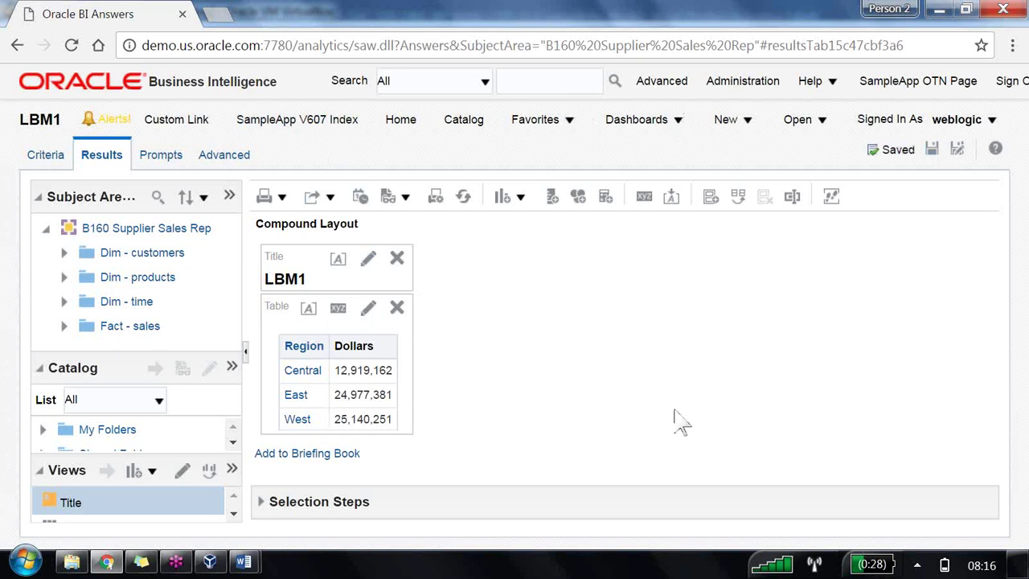
left_click(331, 199)
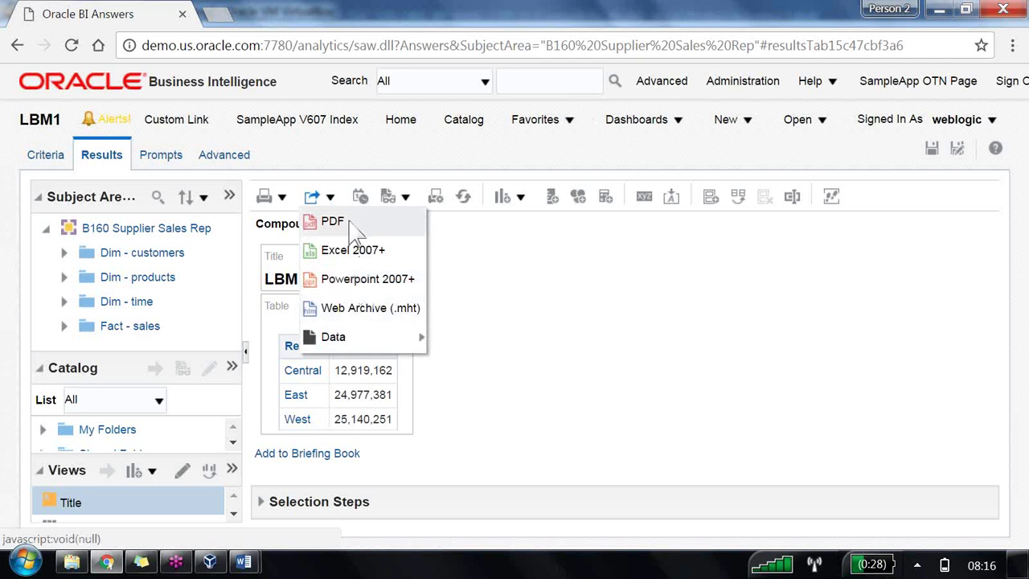
mouse_move(384, 337)
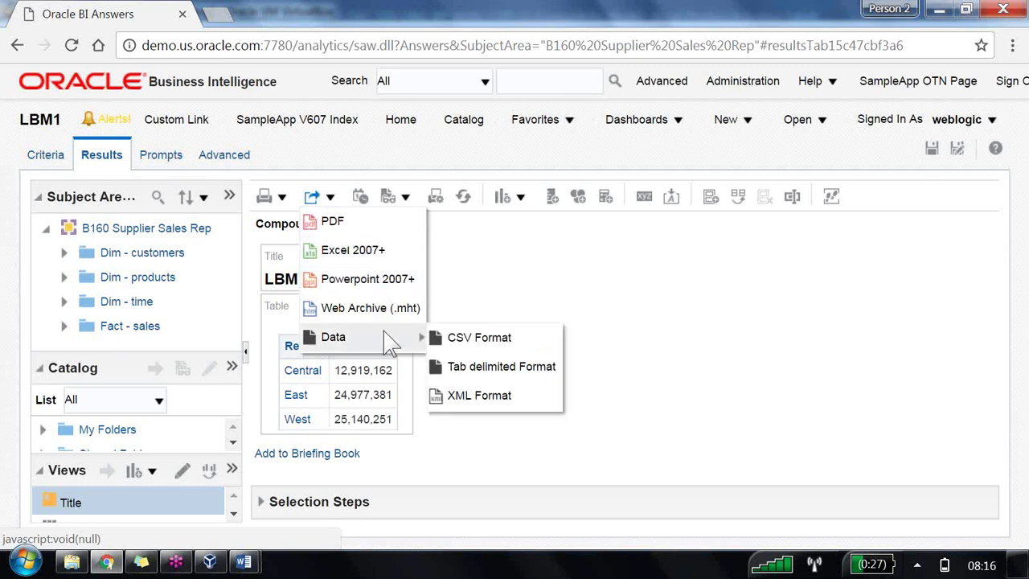
left_click(381, 256)
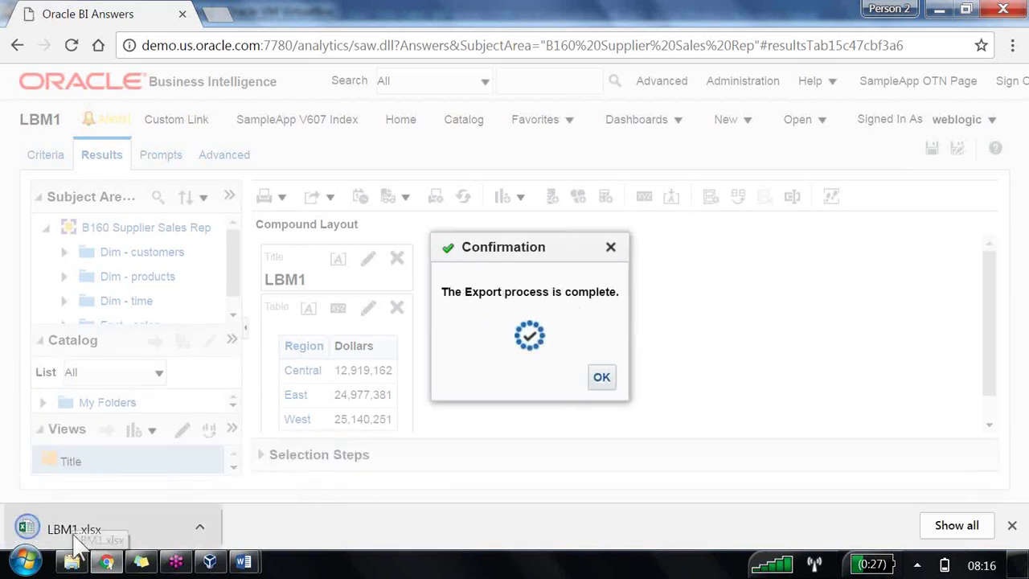
- Open the downloaded LBM1.xlsx in Excel and dismiss the Office activation notice
left_click(200, 527)
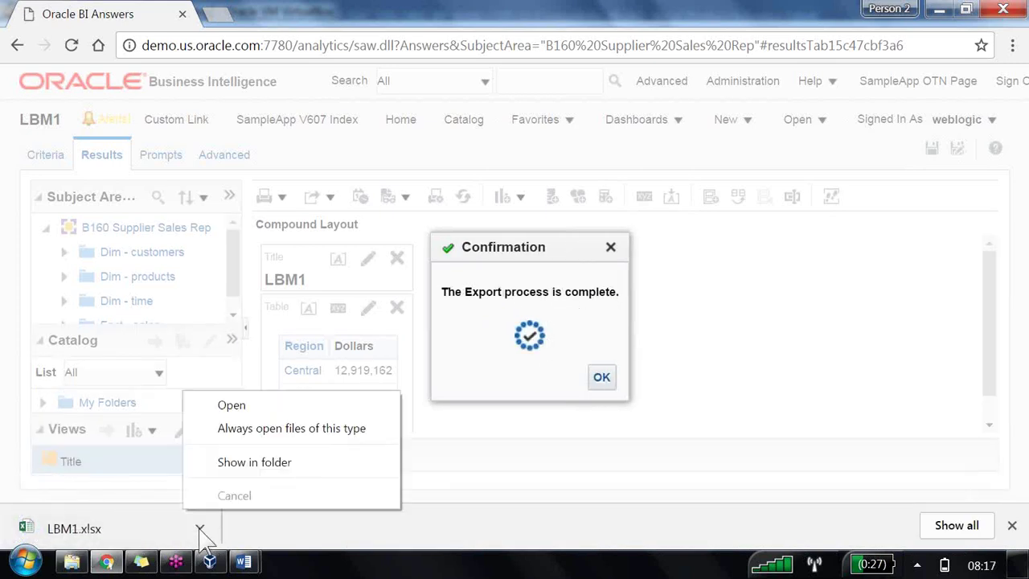
left_click(255, 407)
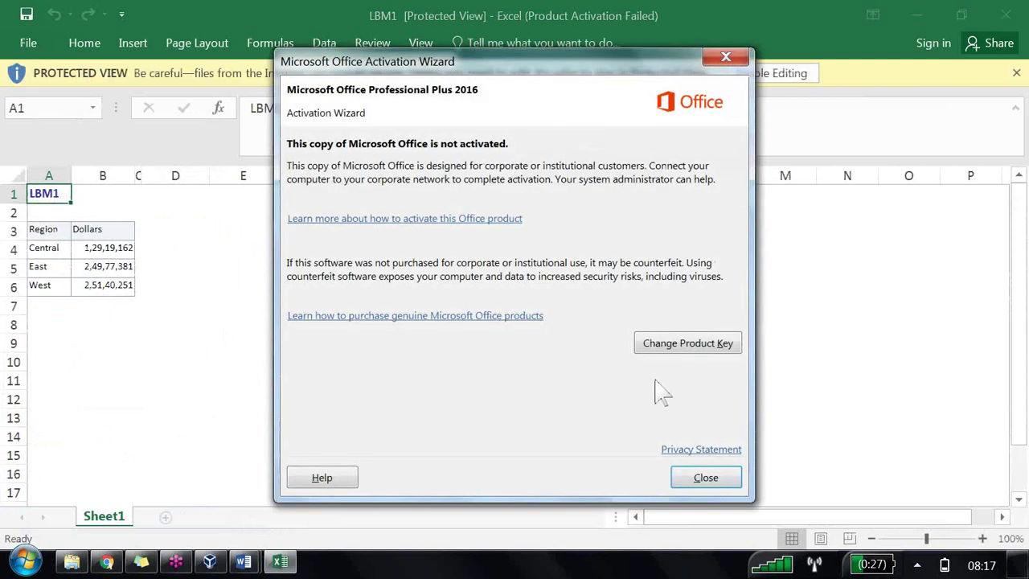
left_click(692, 474)
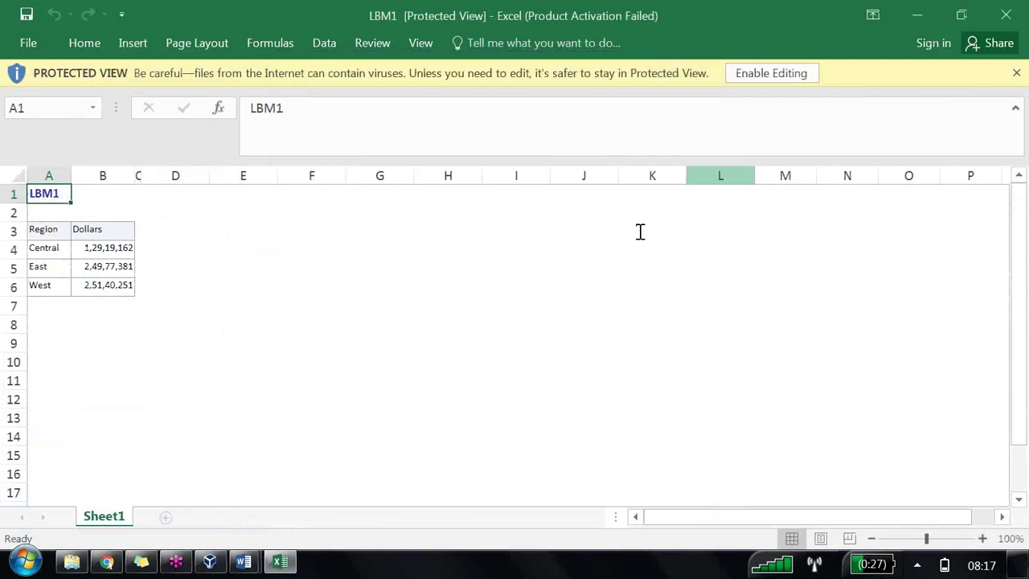
- Enable editing and enter the label 'total dollars' in A10
left_click(788, 73)
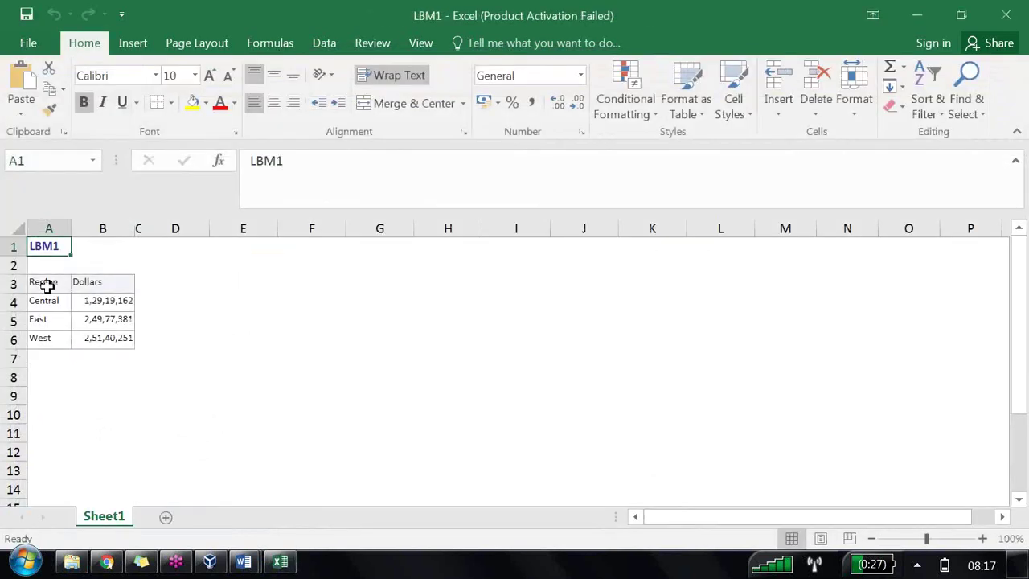
left_click(42, 281)
left_click(95, 283)
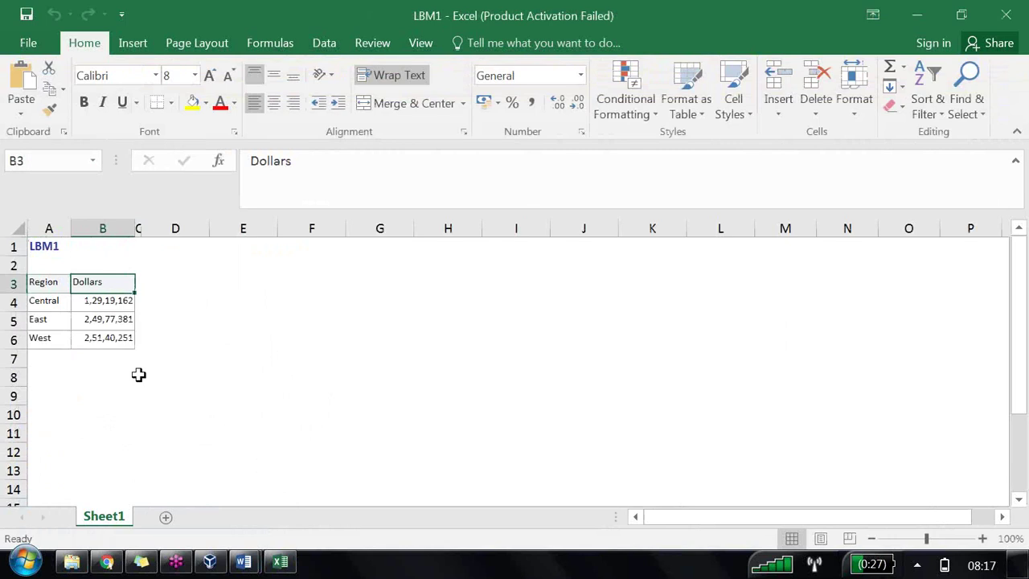
left_click(51, 409)
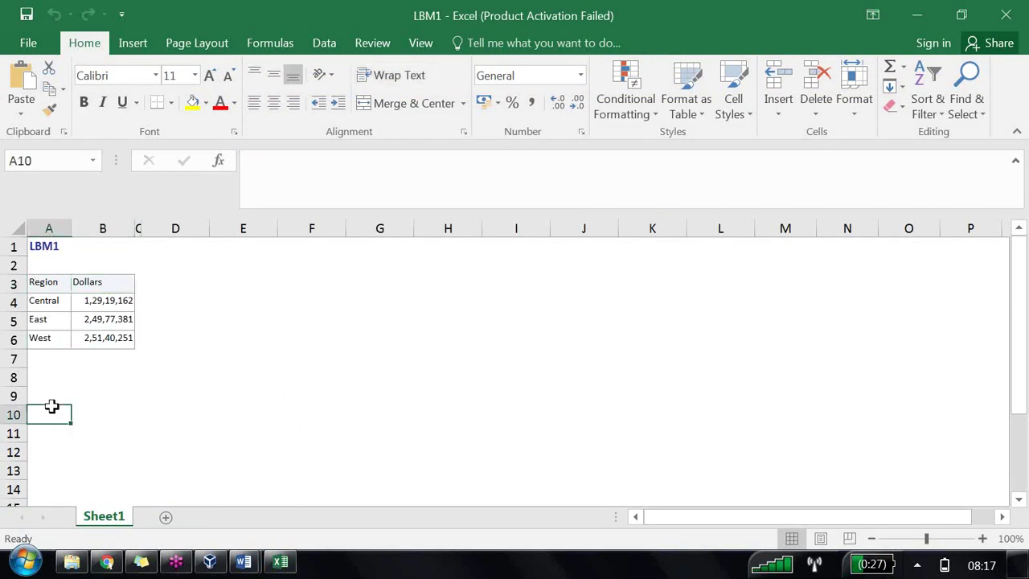
type("tota")
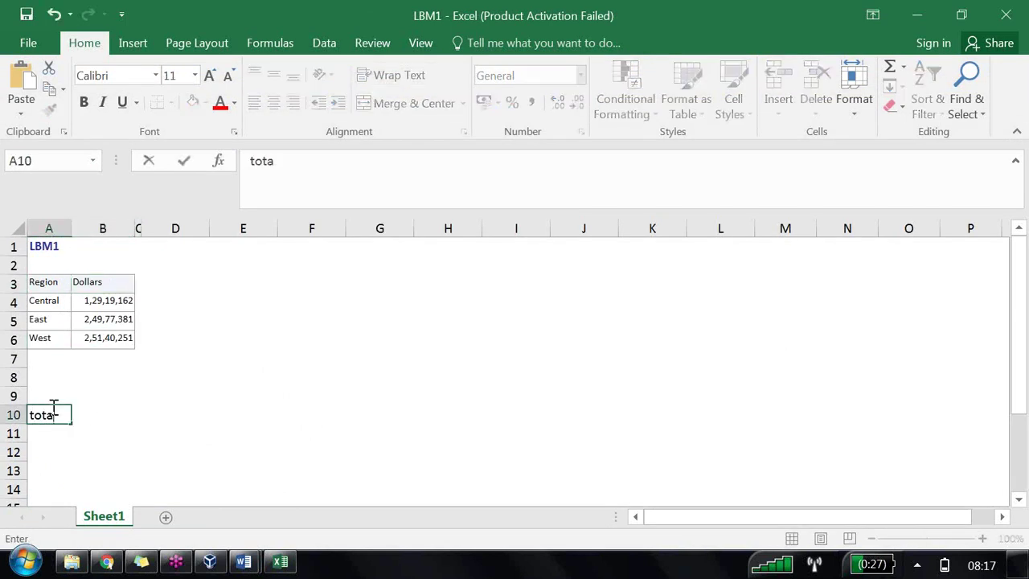
type("l dollars")
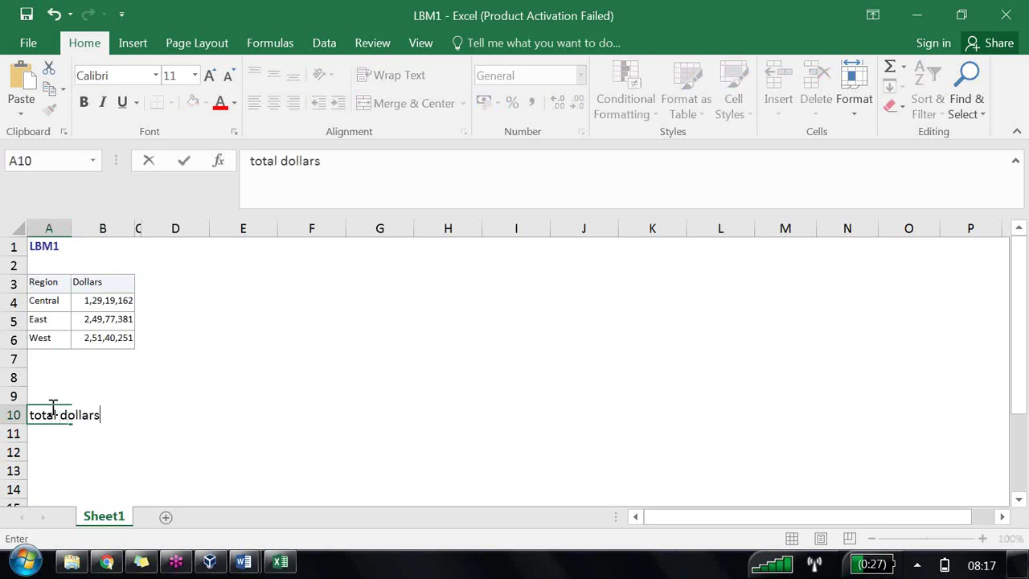
left_click(76, 437)
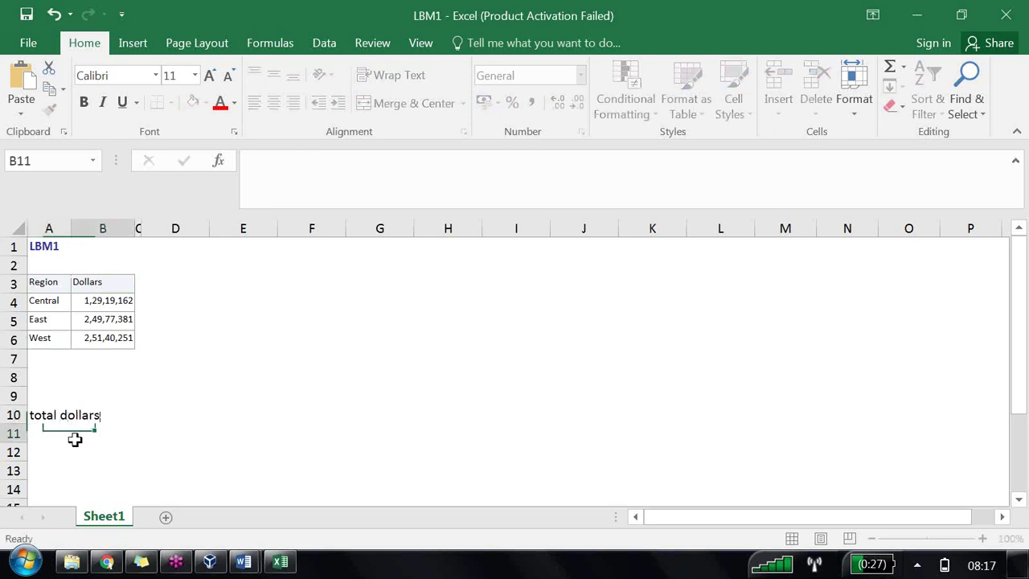
- Enter =sum(B4:B6) in B10 to total the three regional Dollars values
left_click(105, 414)
type("=")
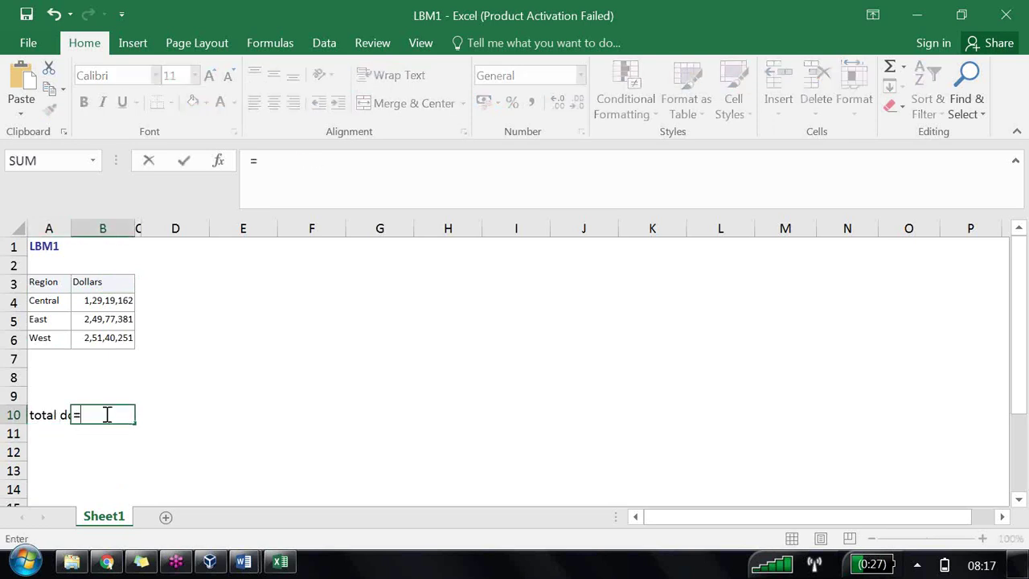
type("sum(")
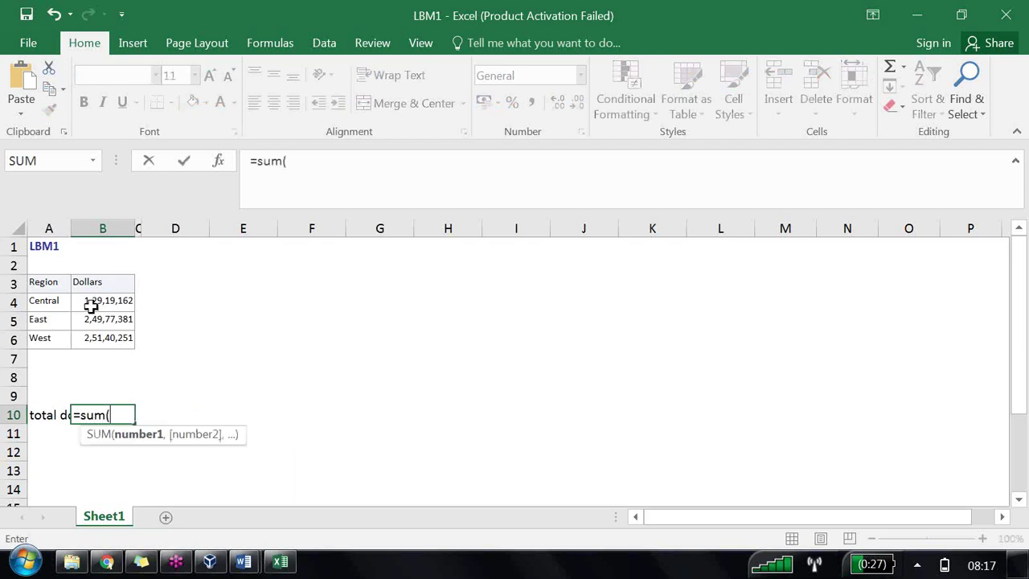
left_click_drag(88, 304, 100, 337)
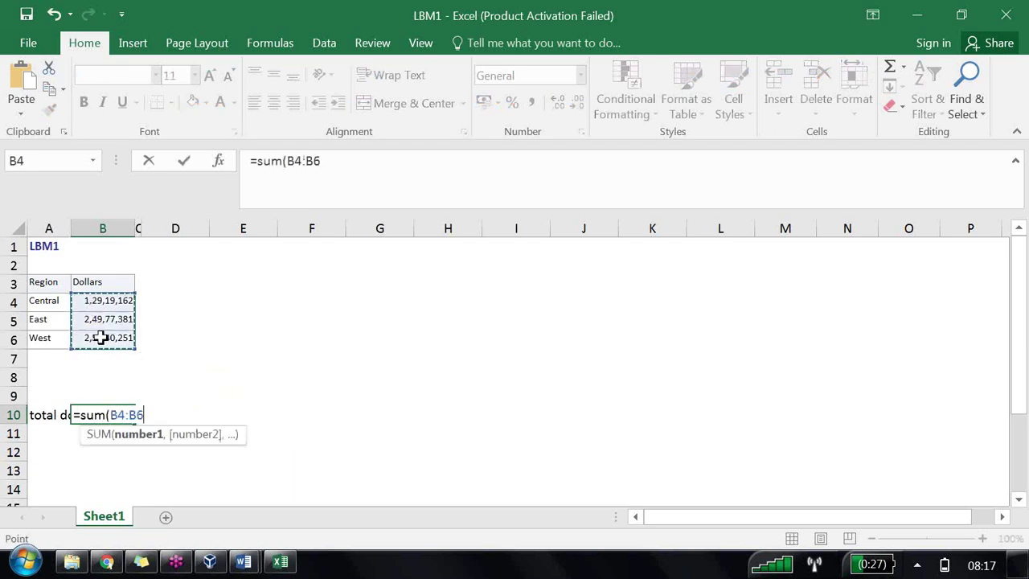
type(")")
key("Return")
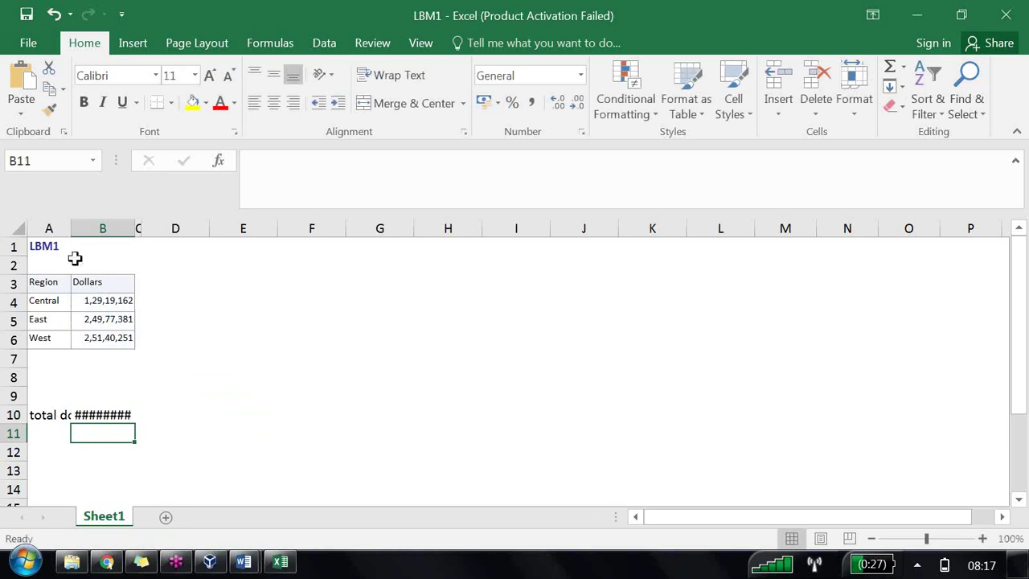
left_click(14, 231)
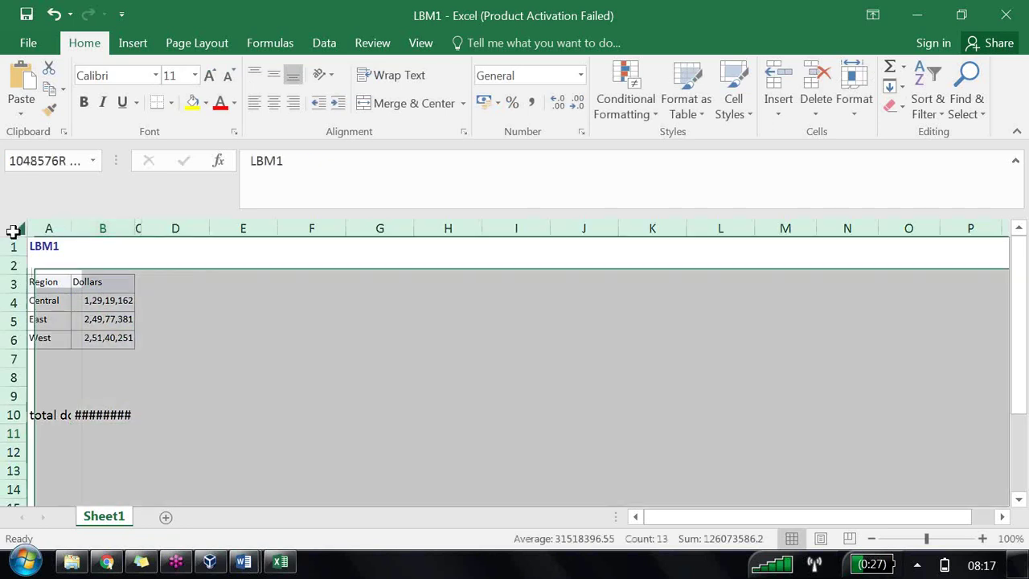
- Autofit all columns so B10 shows 6,30,36,793, then widen column C
double_click(134, 228)
left_click(160, 419)
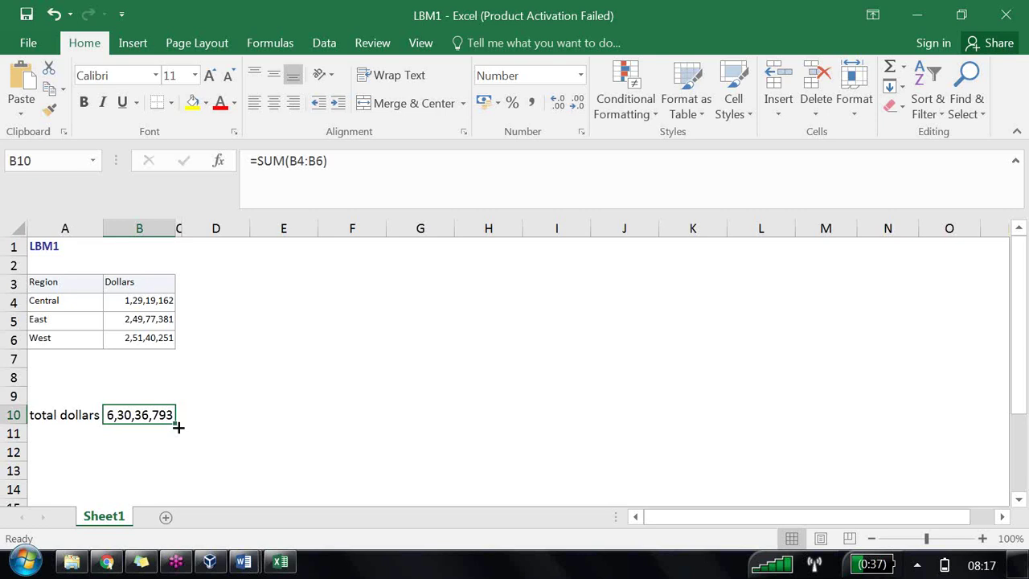
left_click(143, 302)
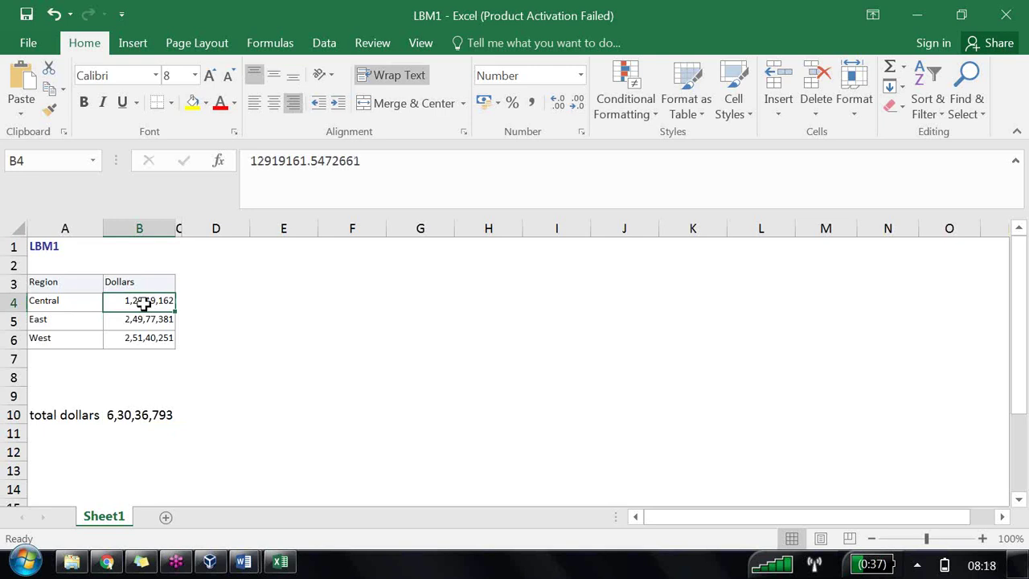
left_click(198, 281)
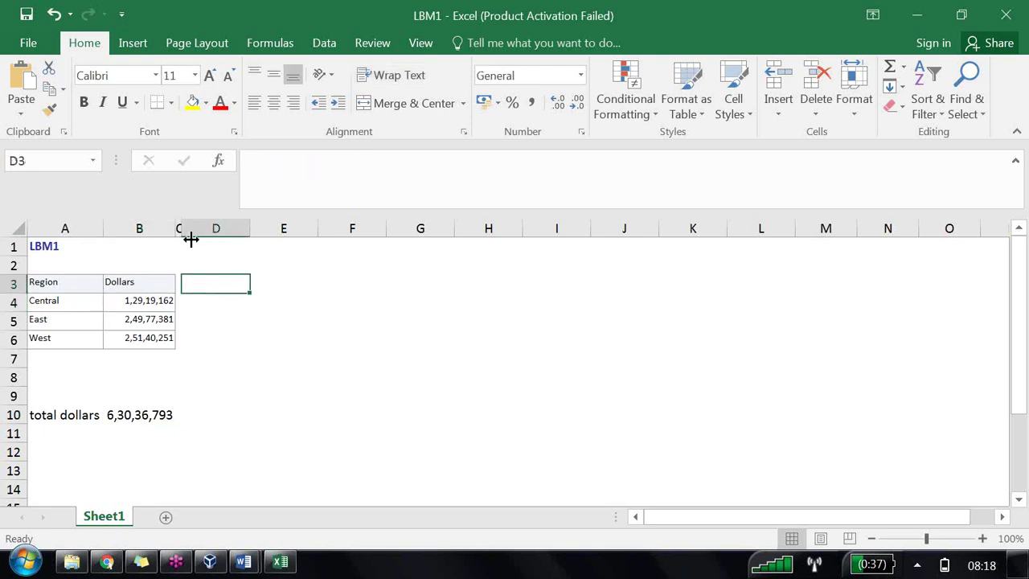
left_click_drag(182, 228, 318, 245)
- Add the 'Region Wise Market Share' heading in C3 and enter =B4/B10*100 in C4
left_click(206, 283)
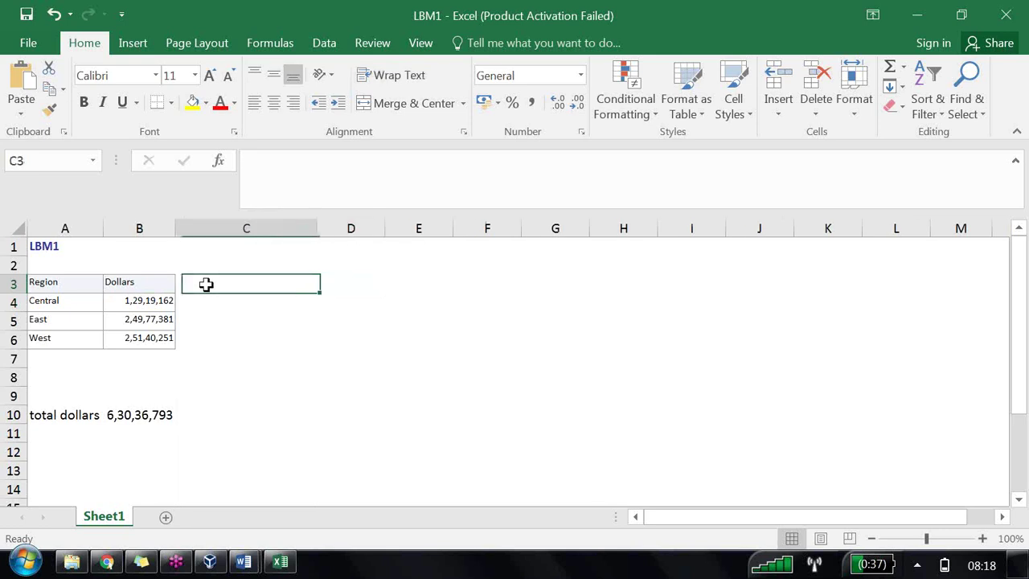
type("Re")
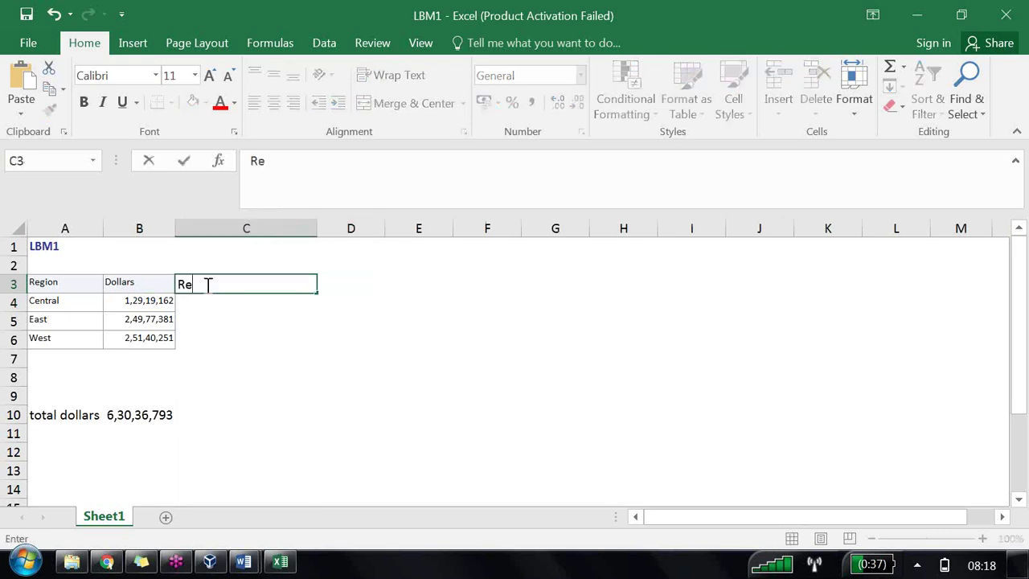
type("gion W")
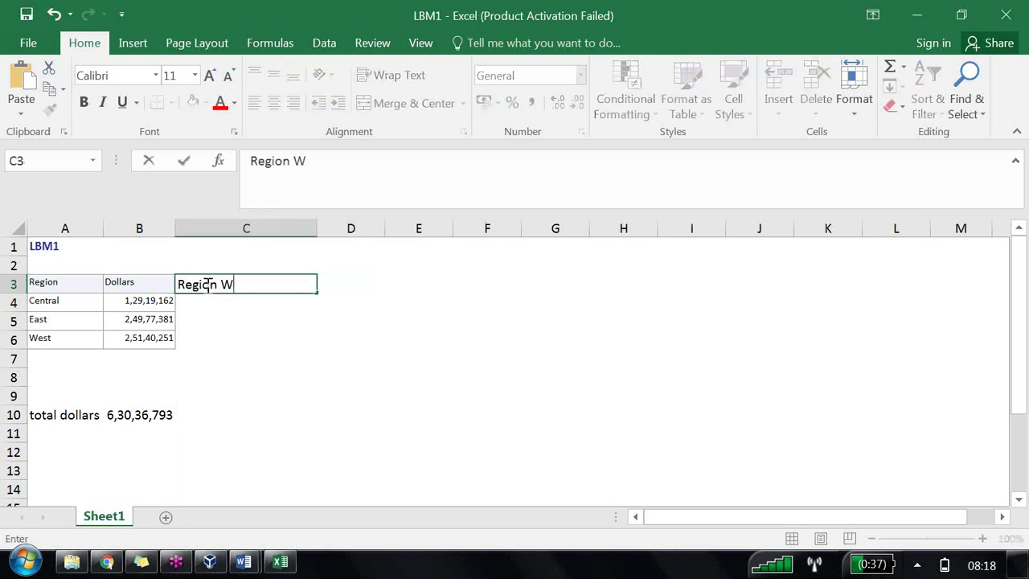
type("ise Market Share")
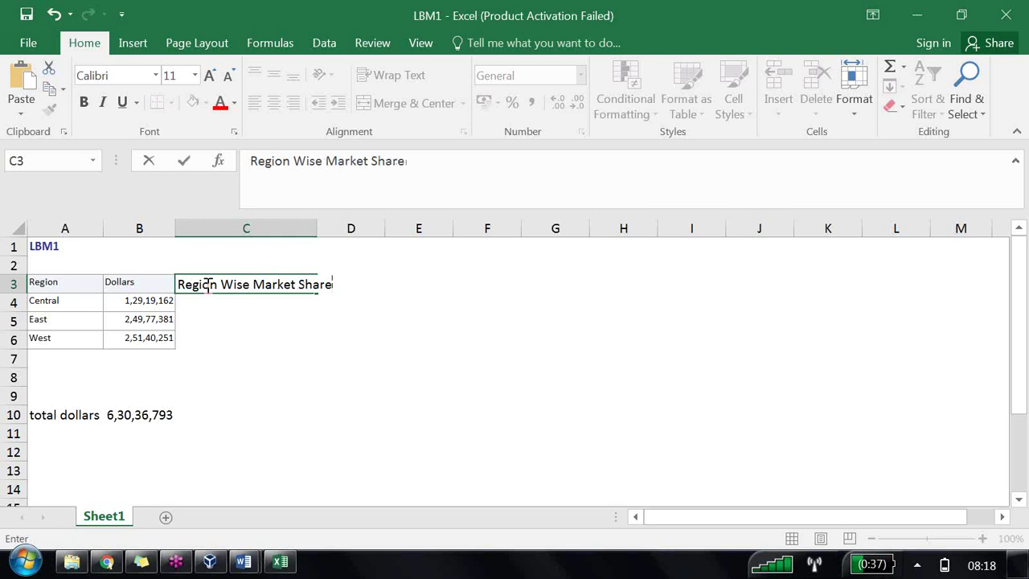
left_click(196, 303)
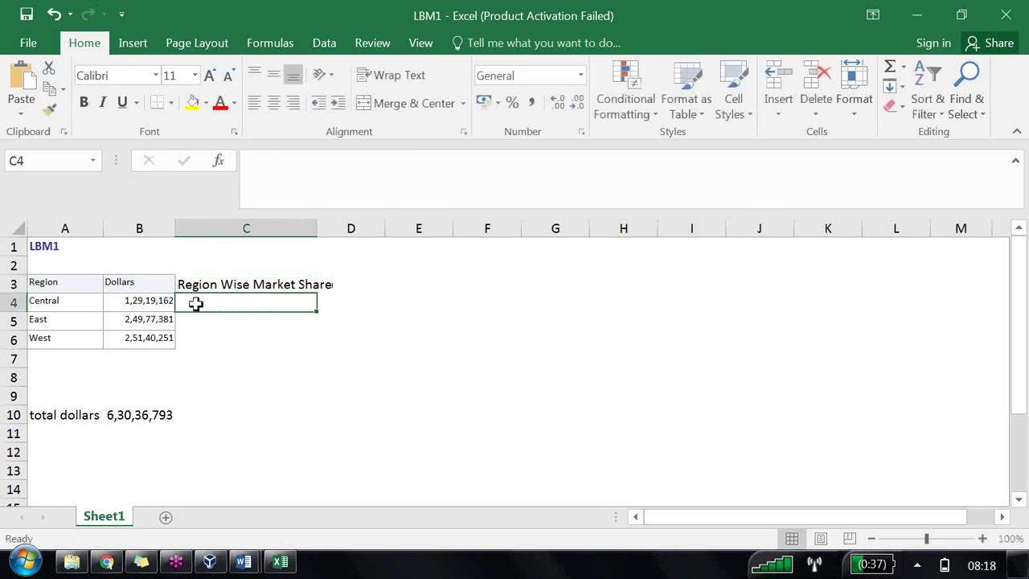
type("=")
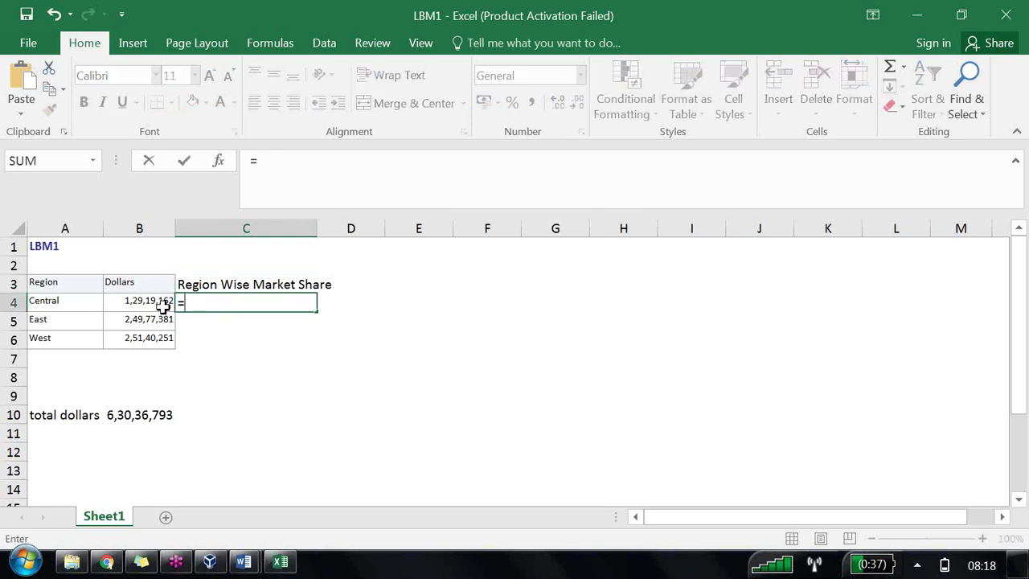
left_click(160, 301)
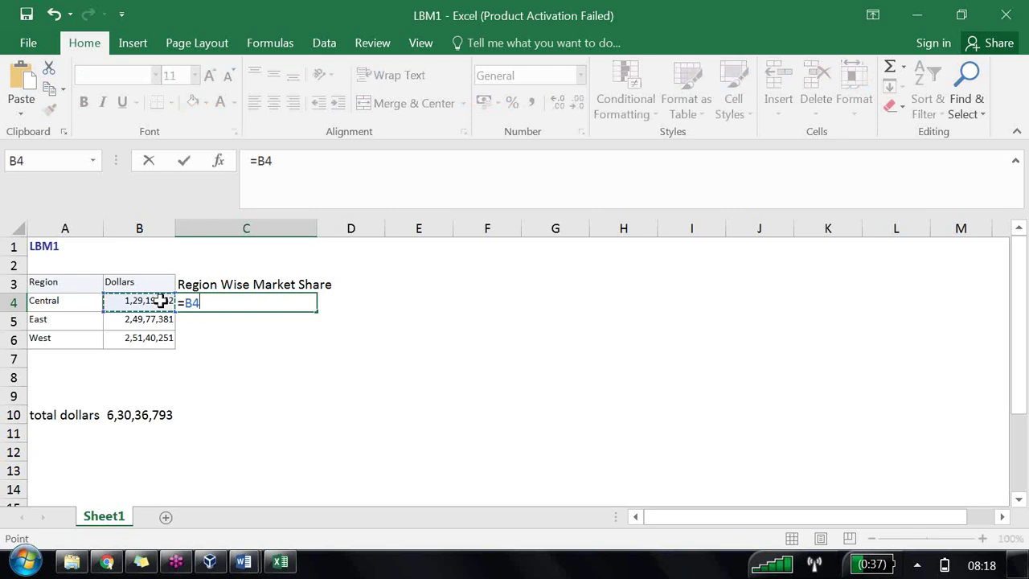
type("/")
left_click(131, 416)
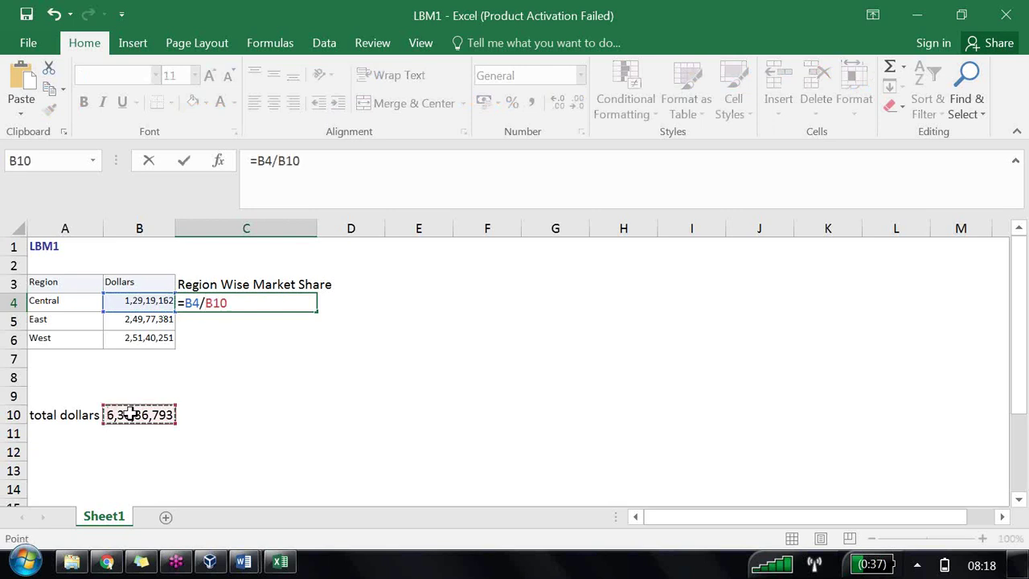
type("*1")
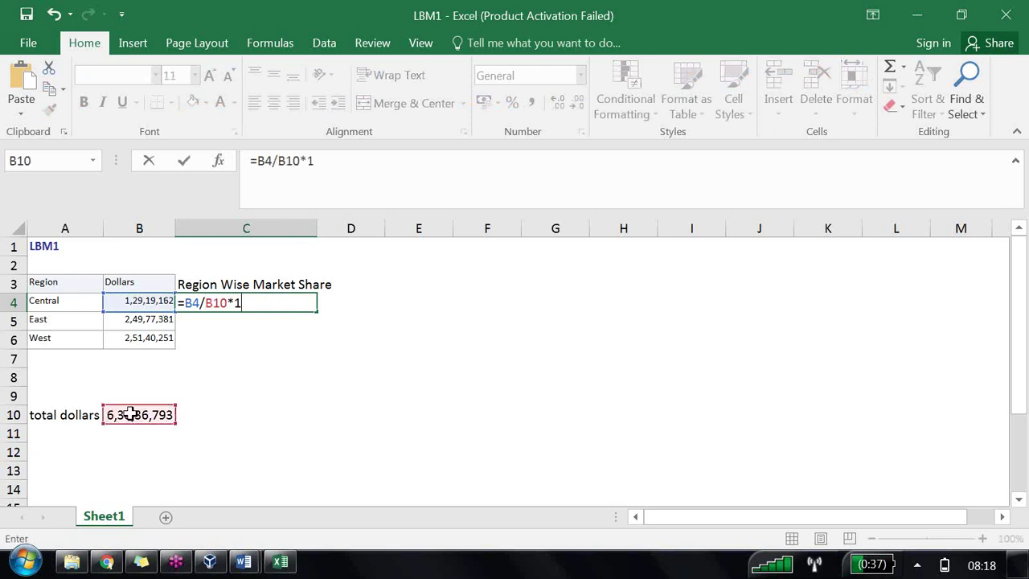
type("00")
key("Return")
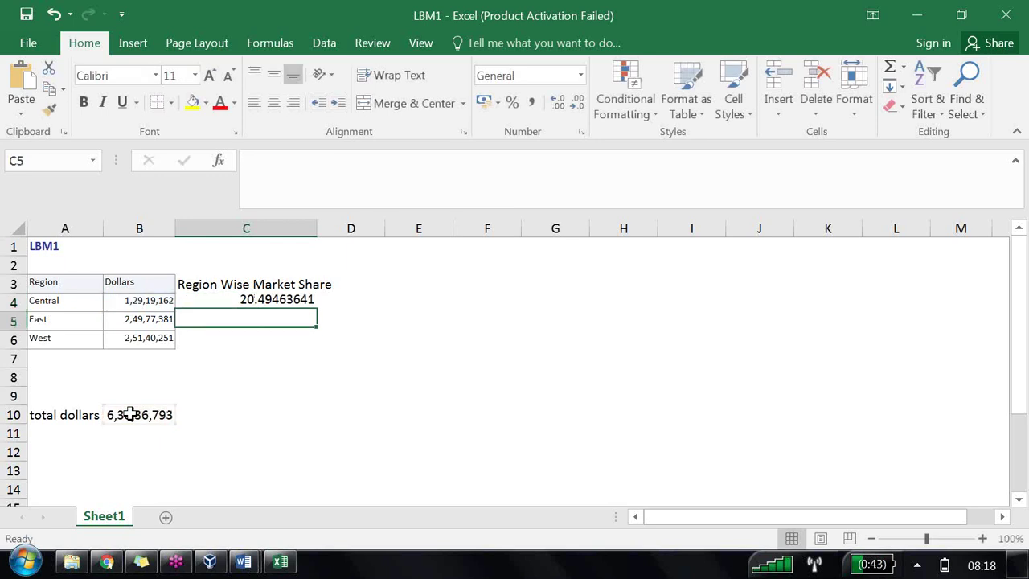
left_click(252, 304)
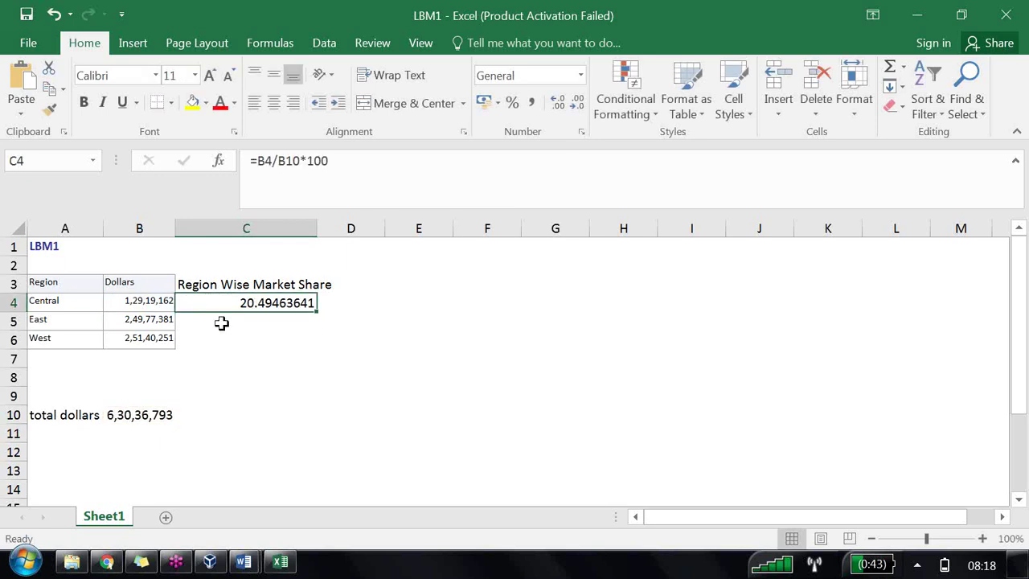
- Enter East and West shares as =B5/B10*100 in C5 and =B6/B10*100 in C6
left_click(221, 322)
type("=")
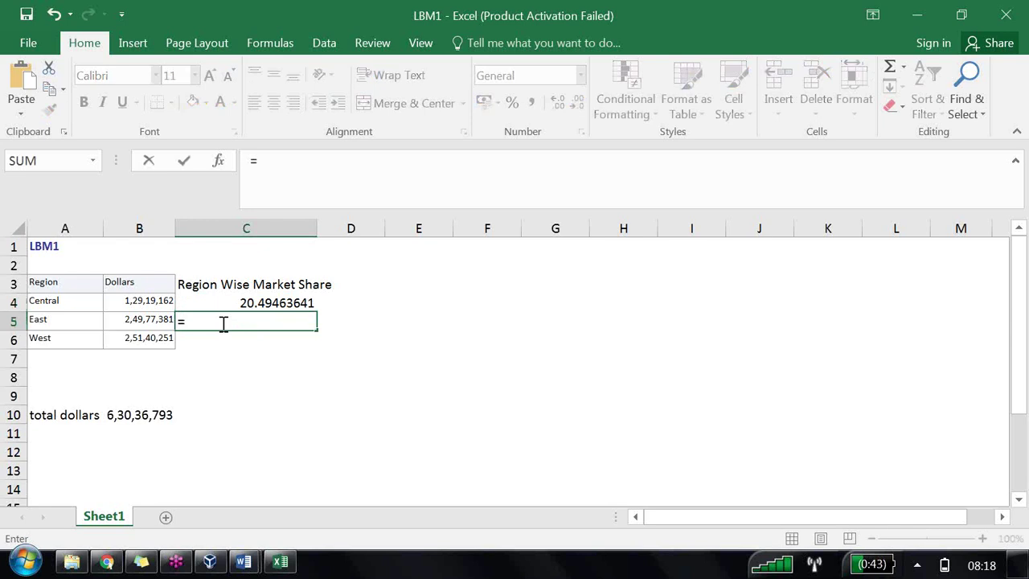
left_click(157, 319)
type("/")
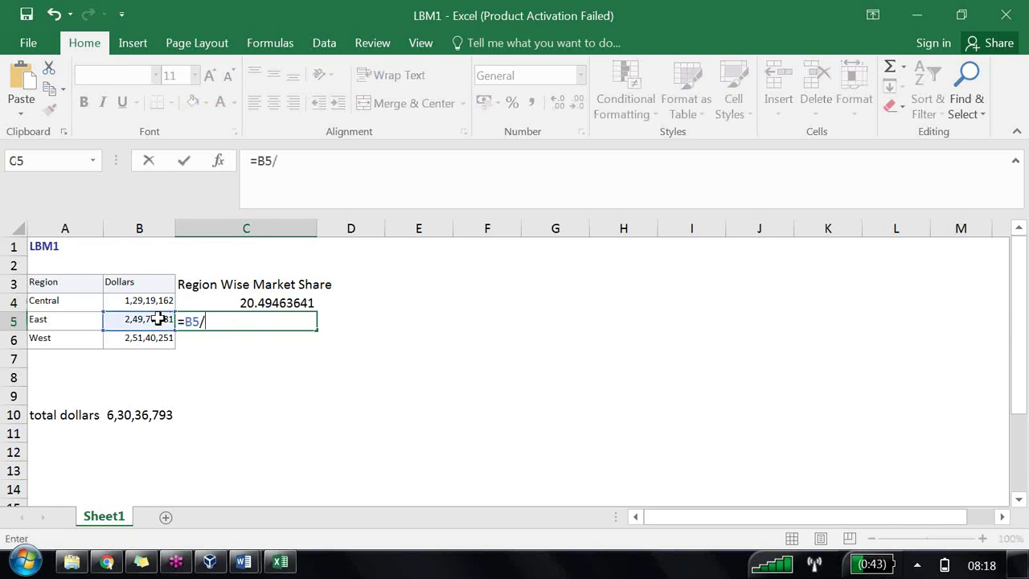
left_click(135, 414)
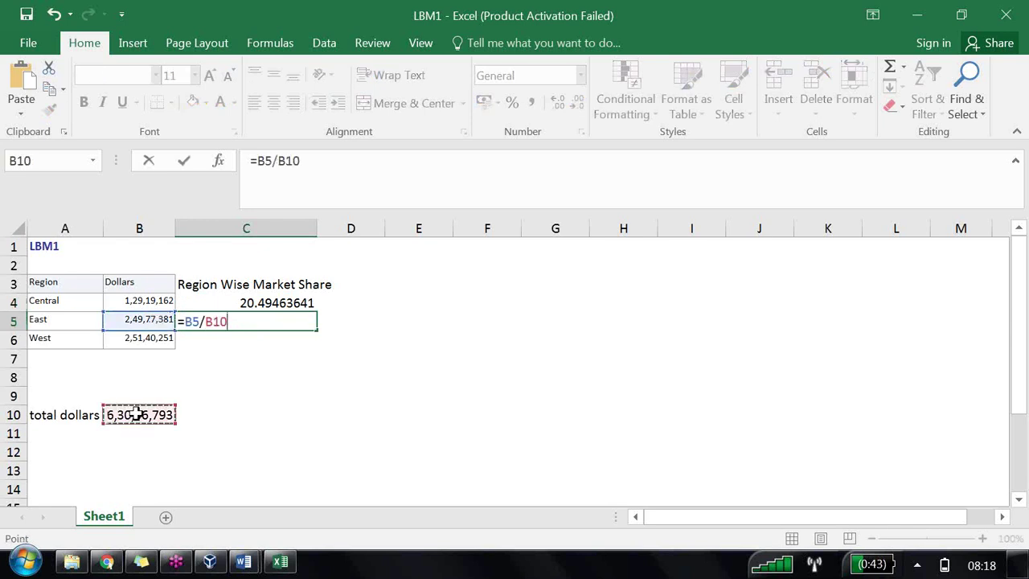
type("*100")
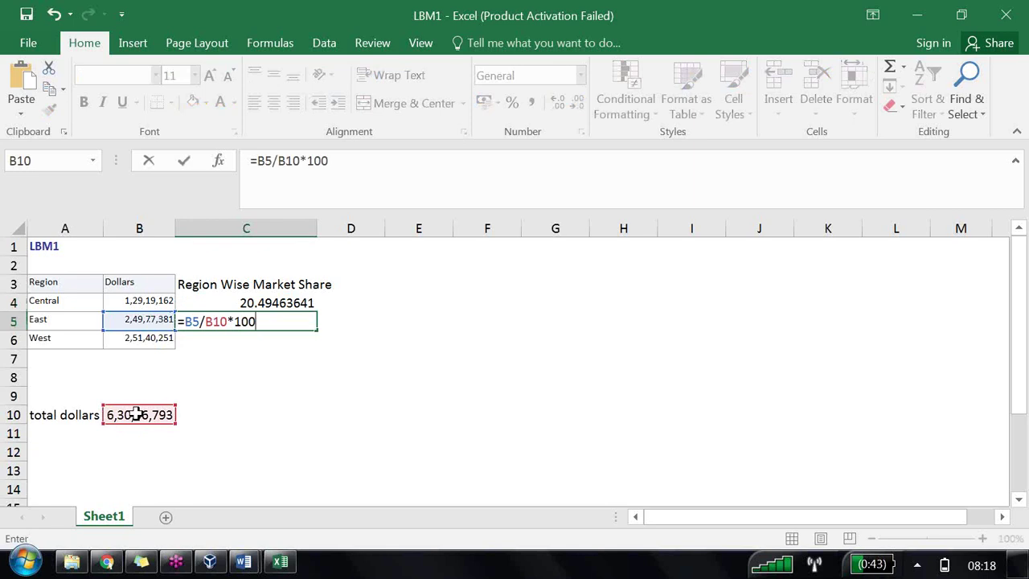
key("Return")
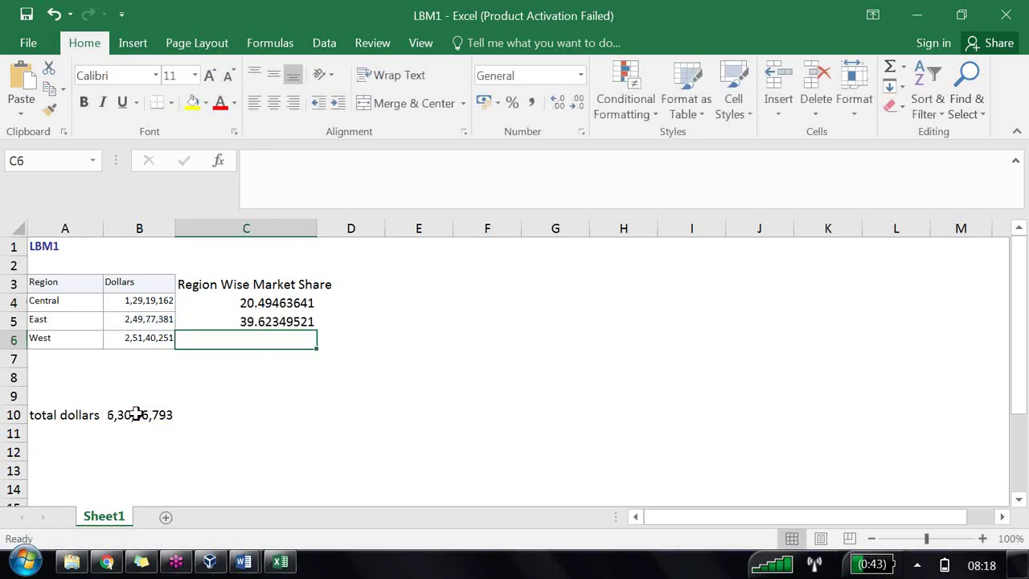
type("=")
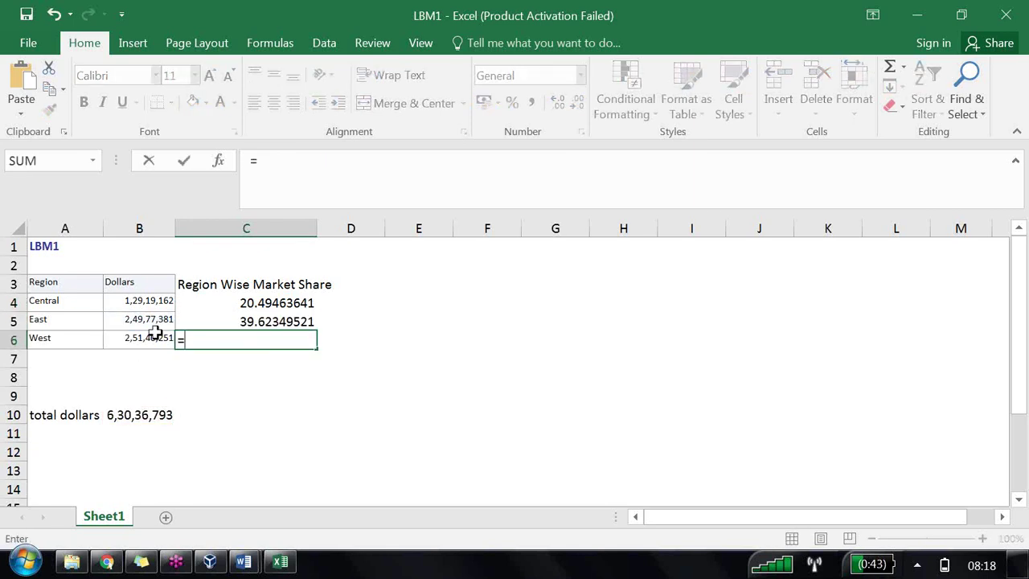
left_click(153, 336)
type("/")
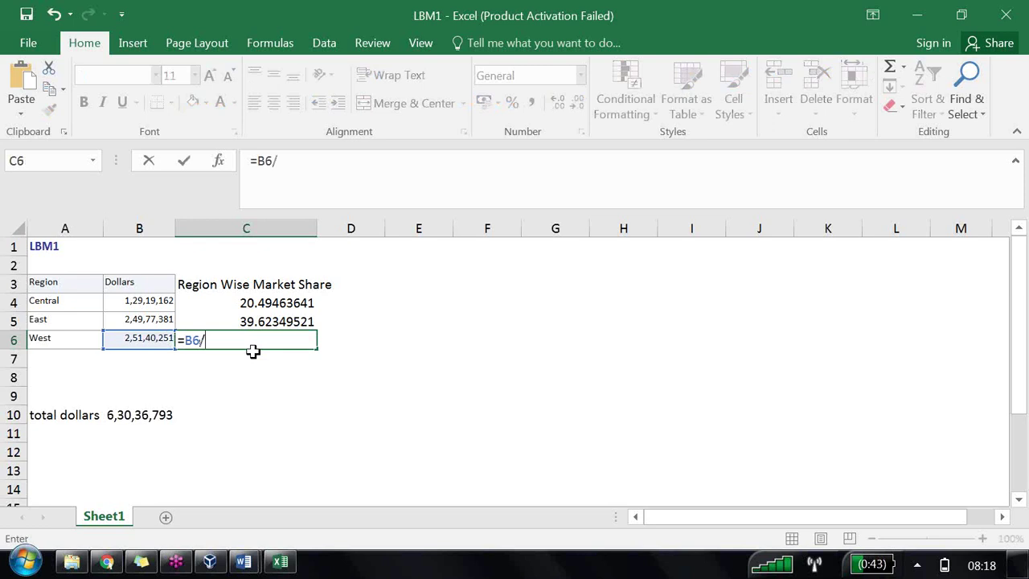
left_click(127, 415)
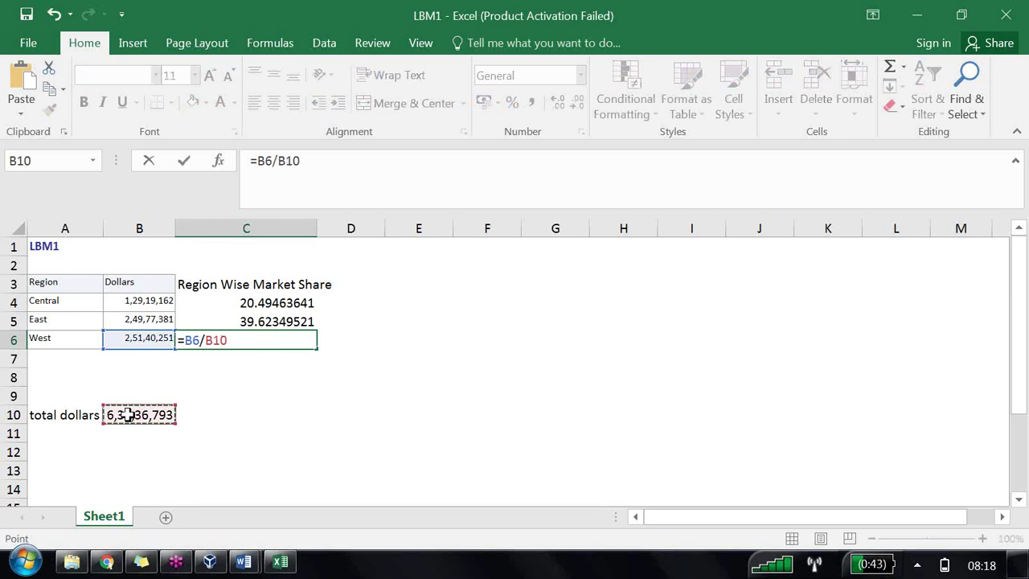
type("*100")
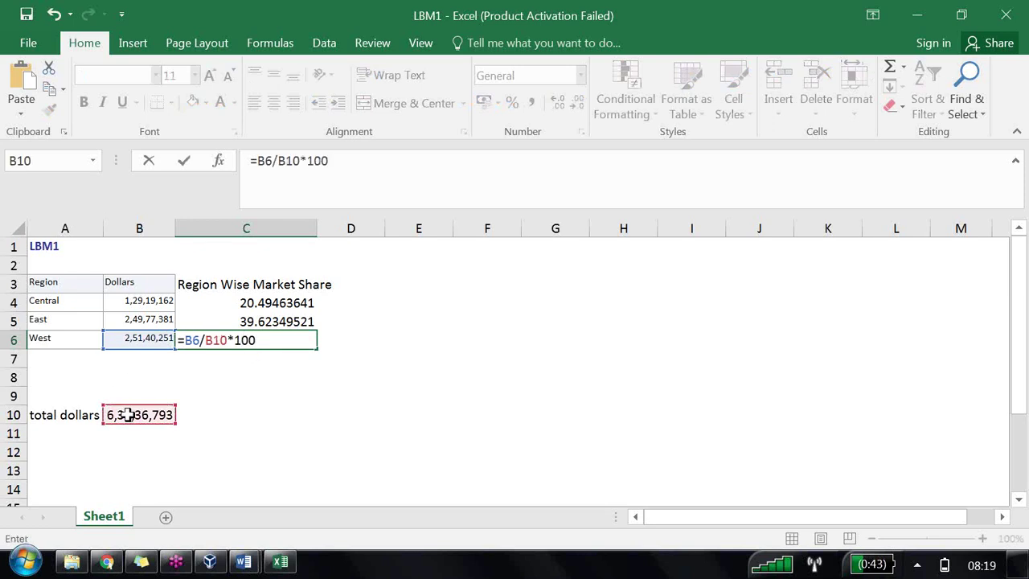
key("Return")
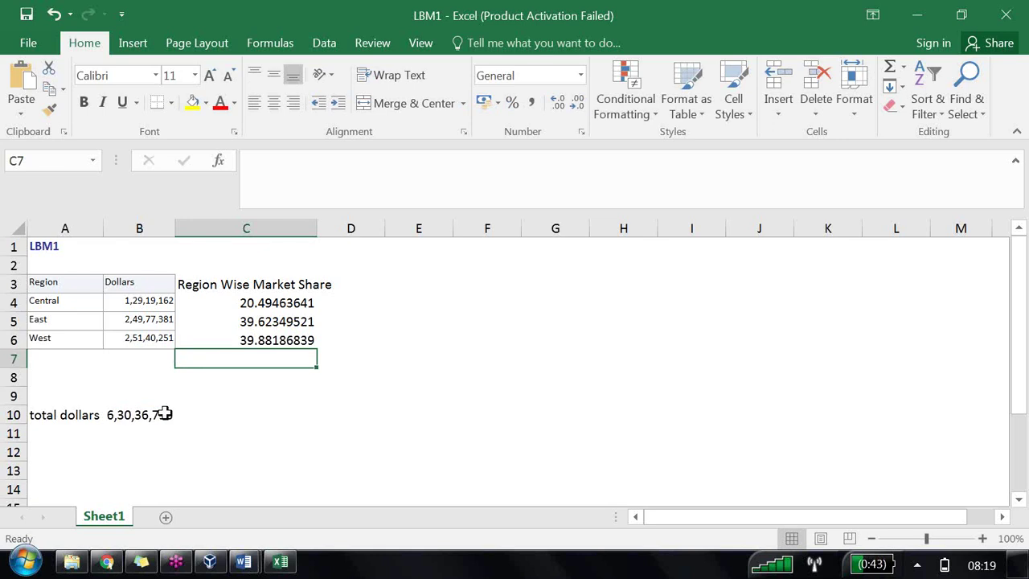
left_click(246, 302)
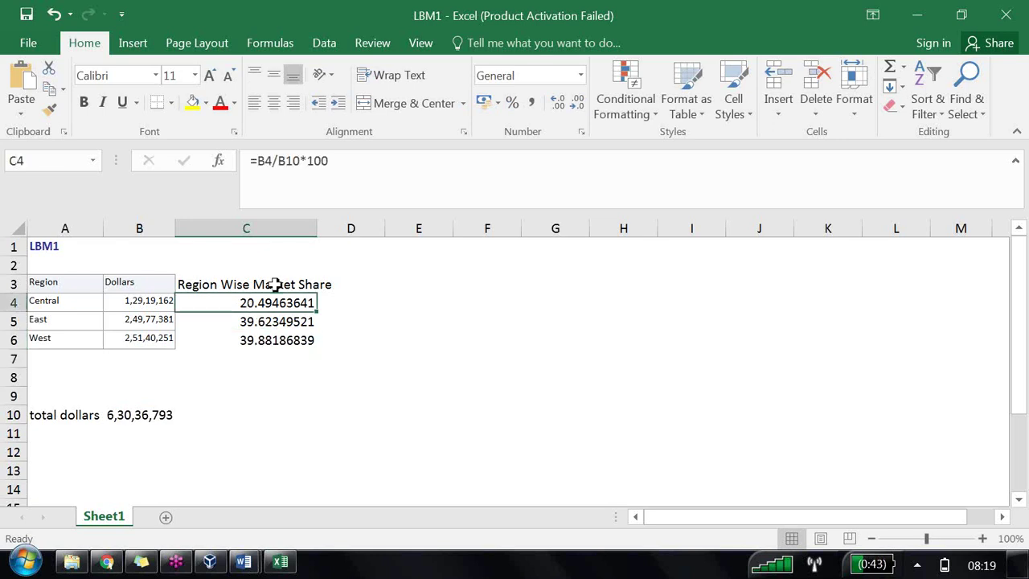
- Change C4 to =B4/B$10*100 and fill the formula down through C6
left_click(287, 160)
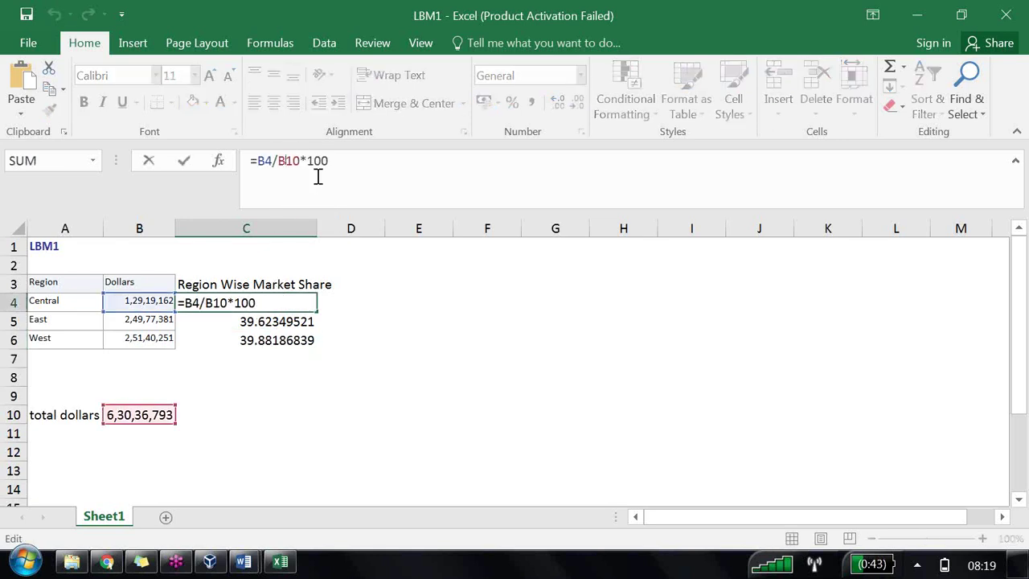
type("$")
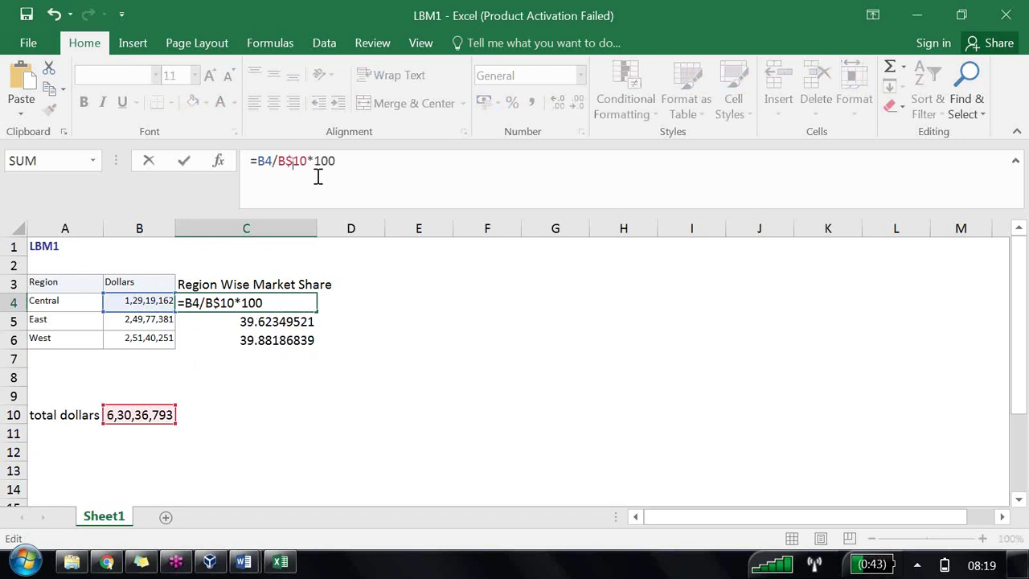
left_click(458, 324)
left_click(299, 306)
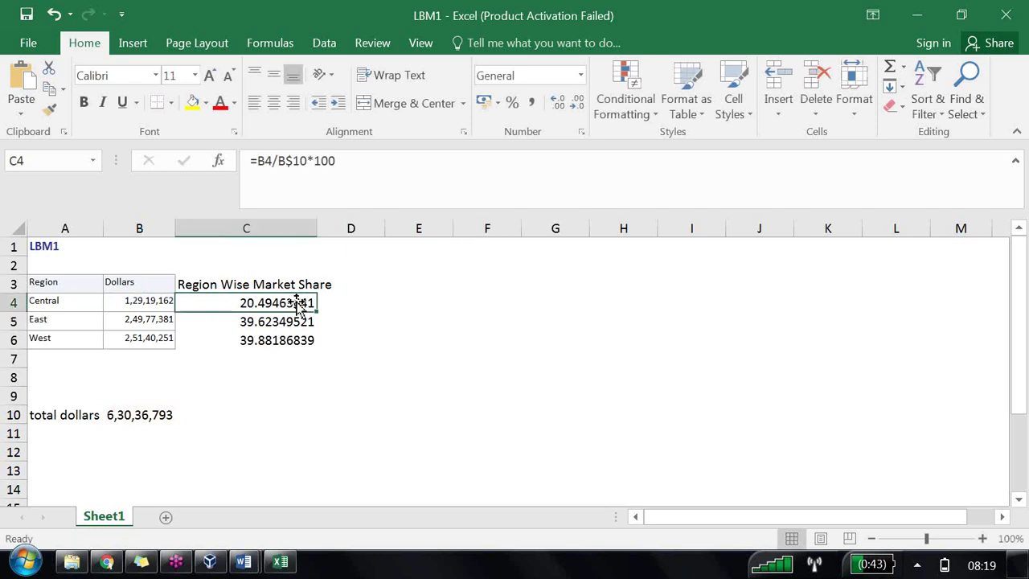
left_click_drag(316, 311, 314, 348)
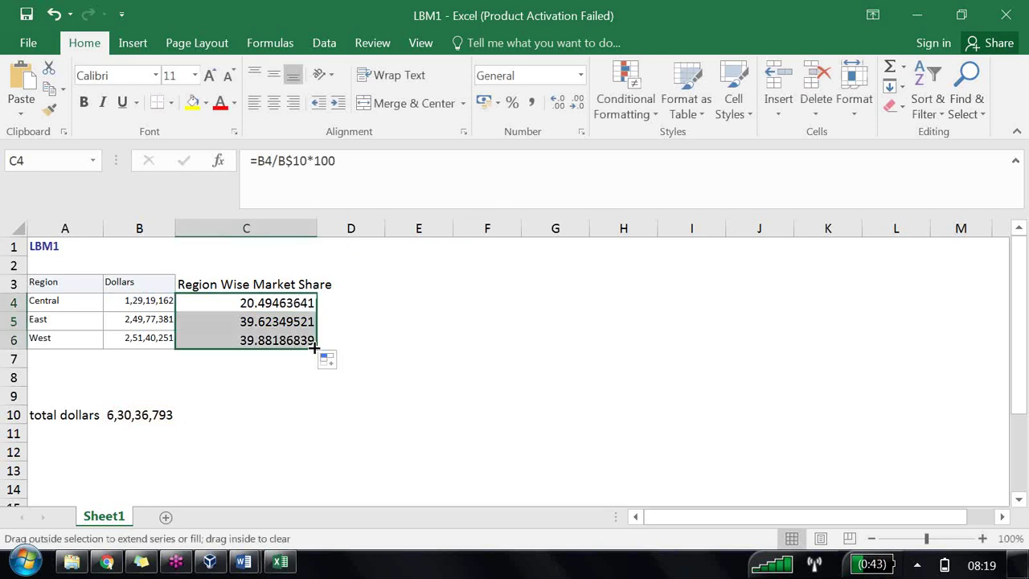
left_click(285, 302)
left_click(292, 169)
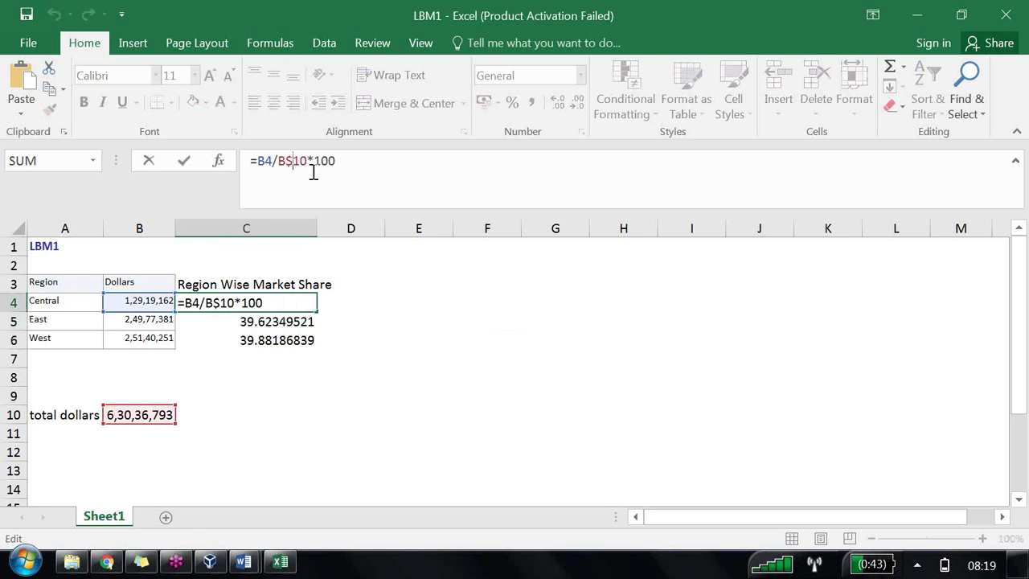
key("Return")
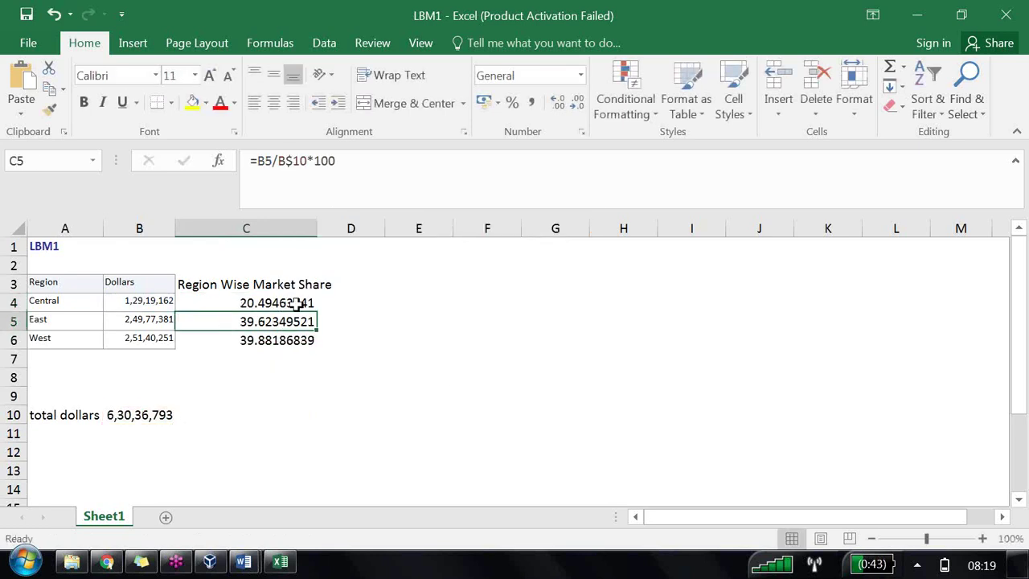
left_click(285, 302)
left_click_drag(316, 312, 311, 343)
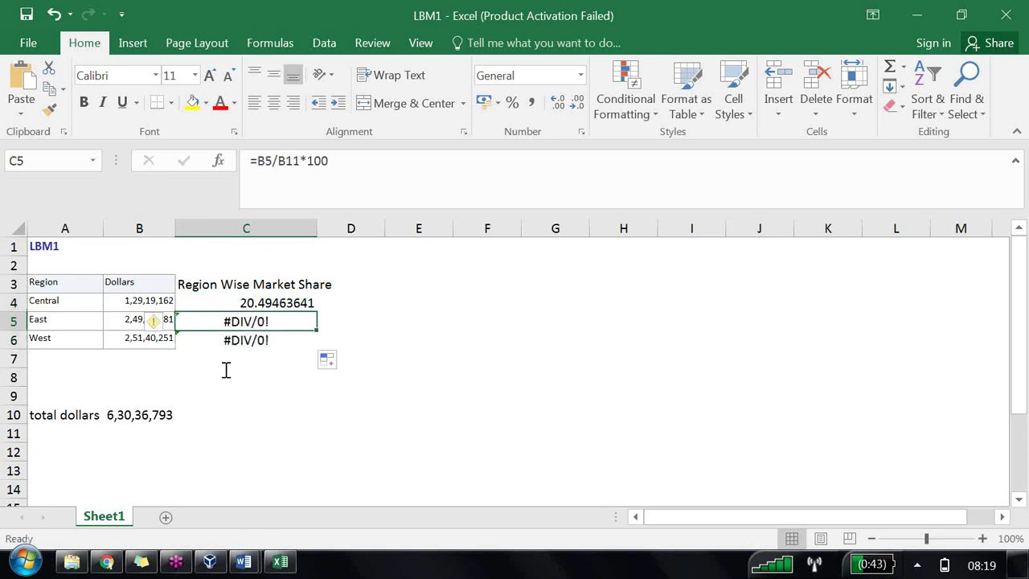
left_click(128, 432)
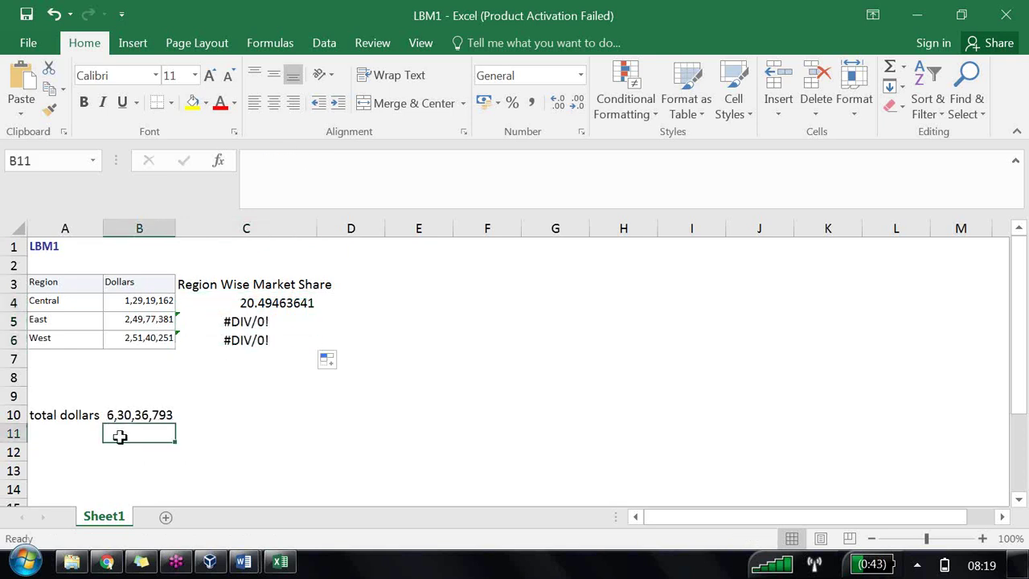
- Reapply the B$10 lock in C4, copy it to East and West, and check B10's sum
left_click(243, 303)
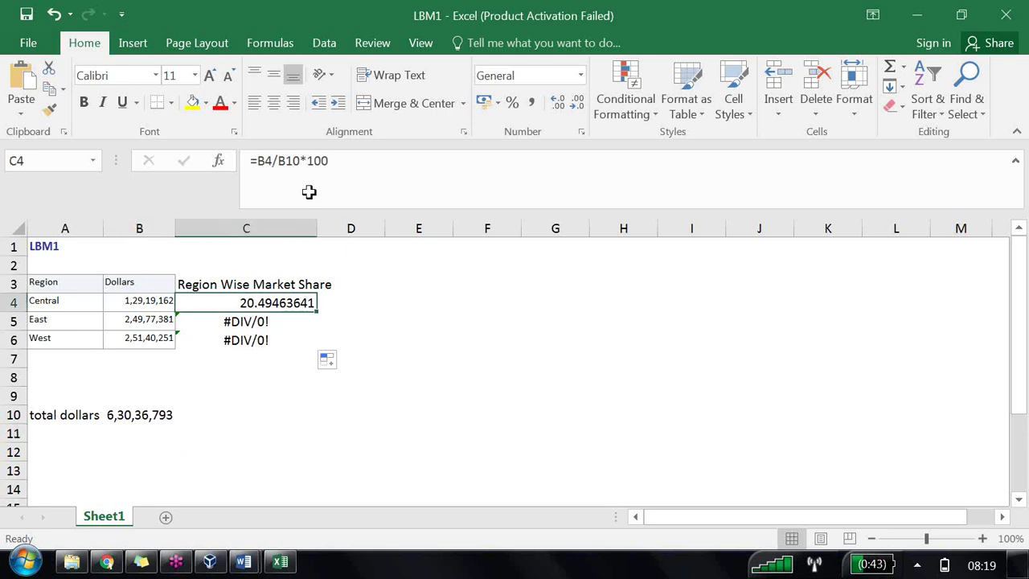
left_click(281, 161)
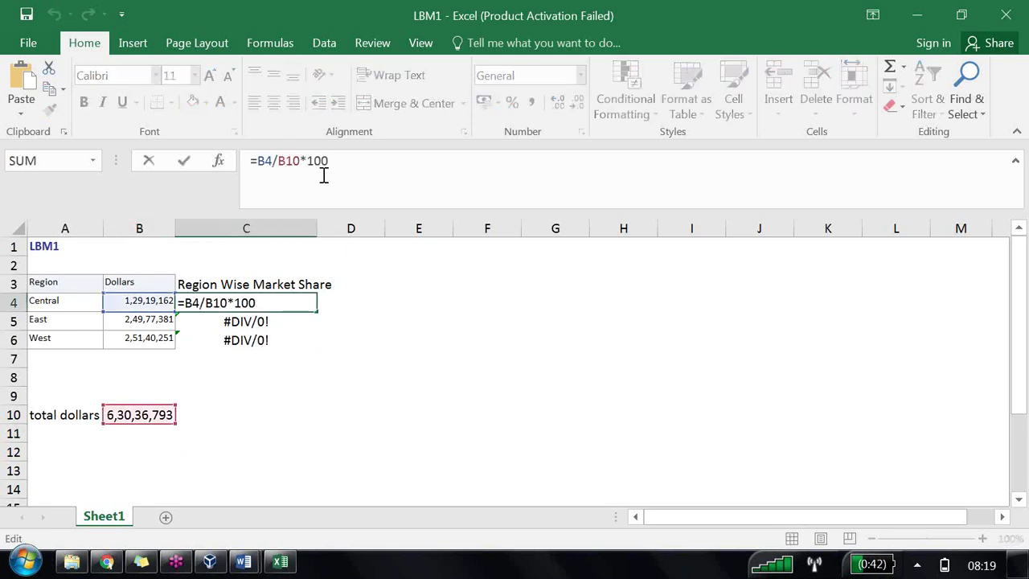
type("$")
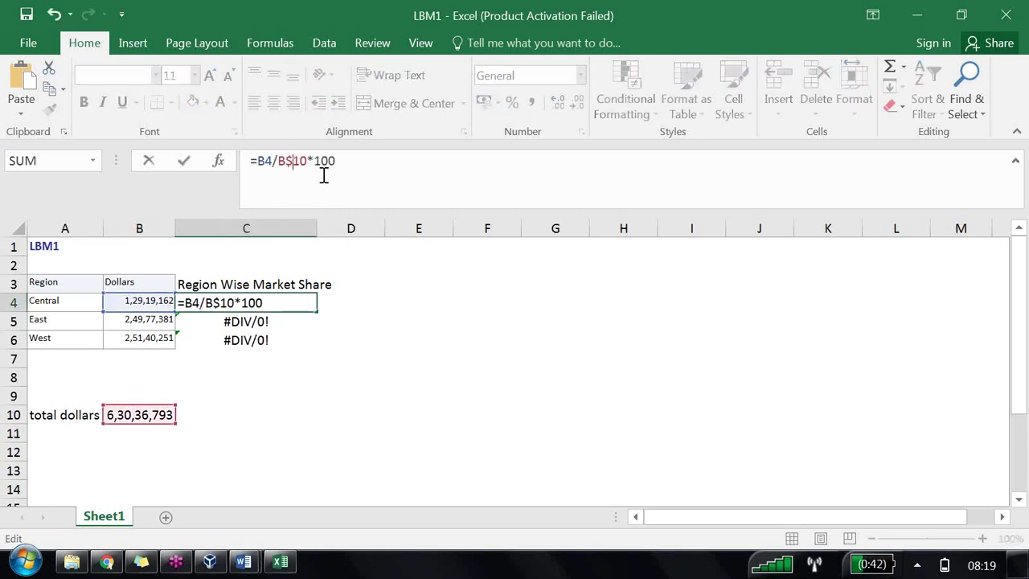
left_click(443, 339)
left_click(285, 303)
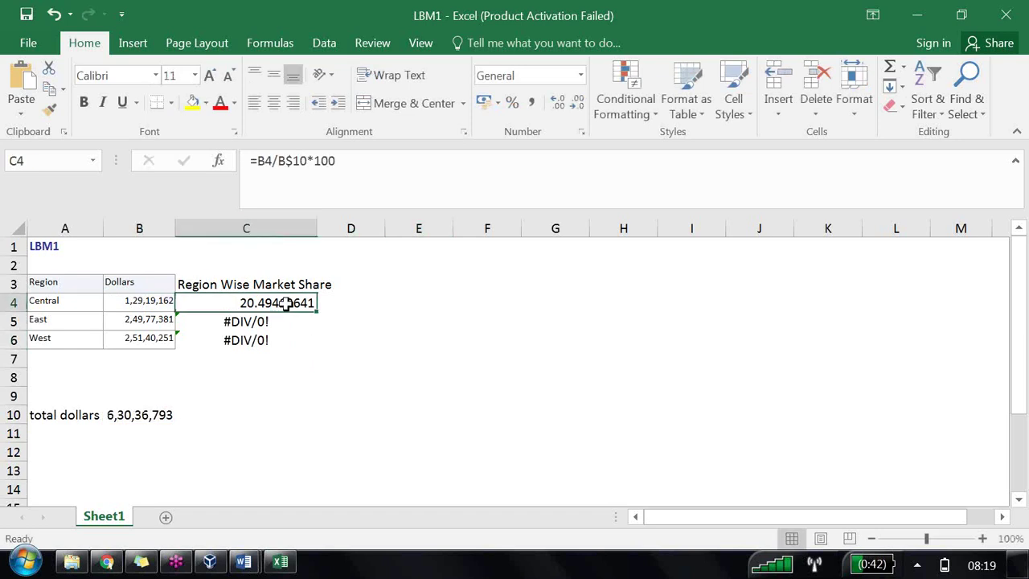
left_click_drag(316, 310, 347, 347)
left_click(137, 418)
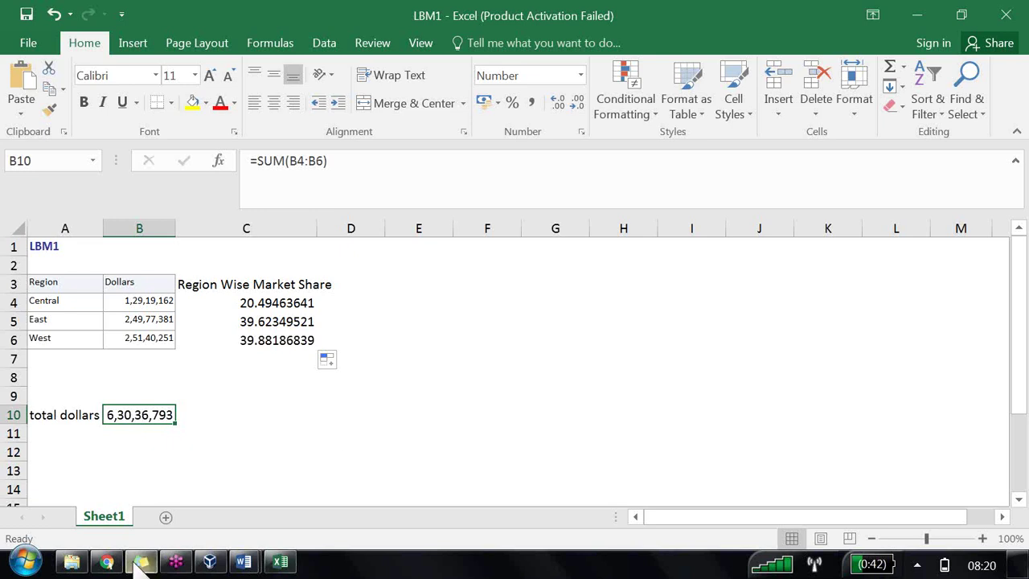
- In the LBM1 criteria, drag Dollars from Fact - sales > Database Columns after the existing Dollars
left_click(103, 563)
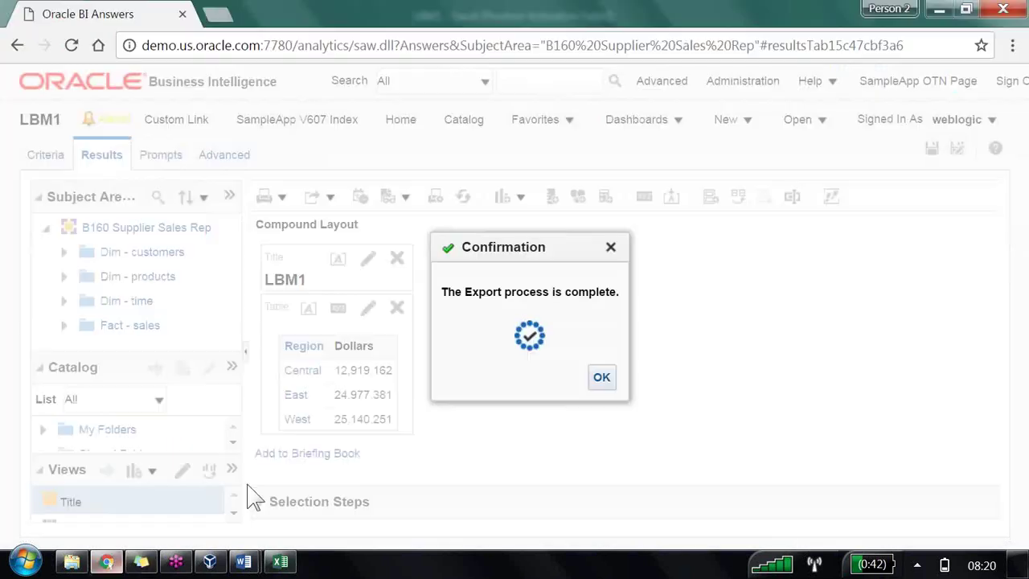
left_click(601, 378)
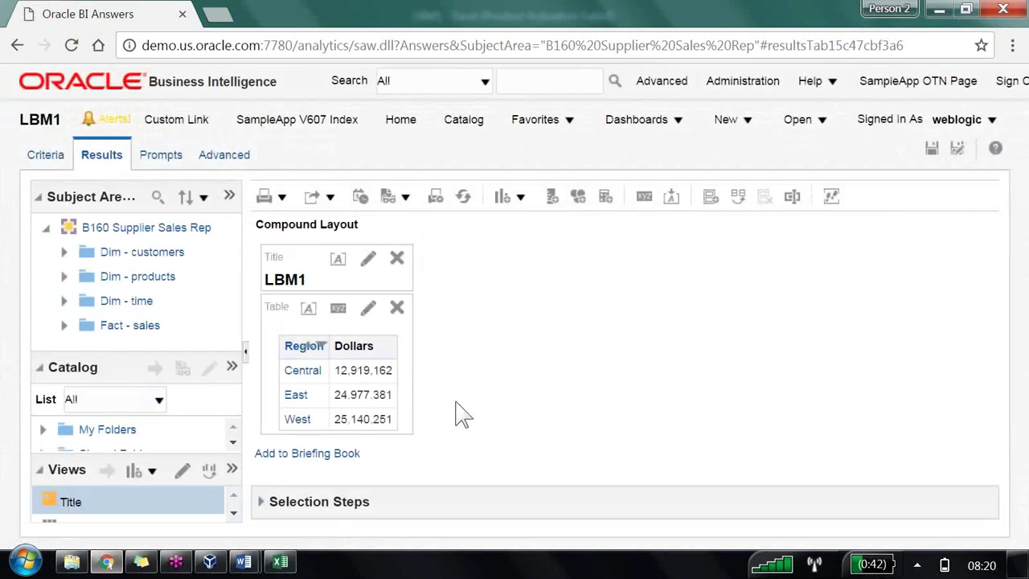
left_click(46, 157)
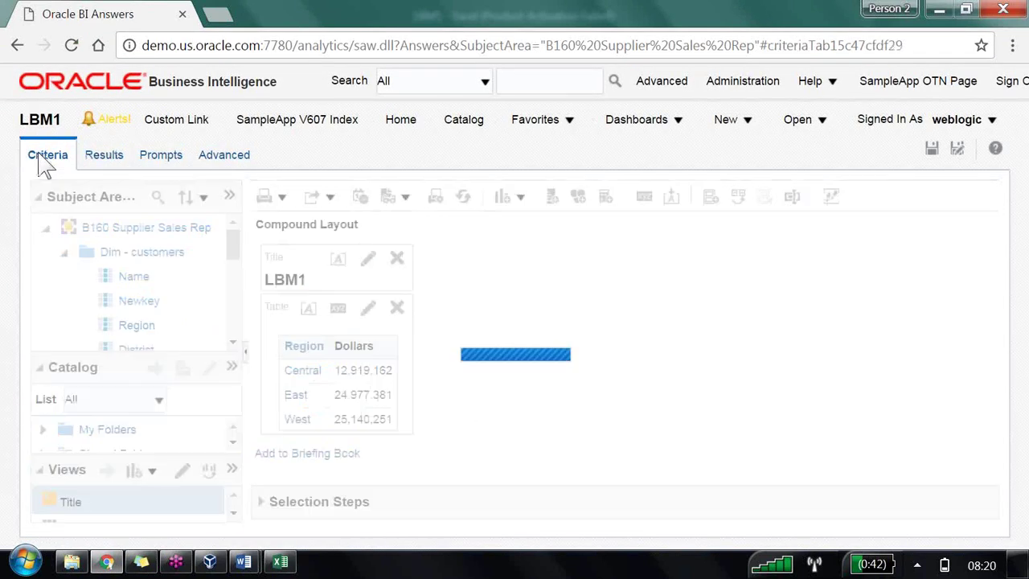
scroll(183, 360, "down", 5)
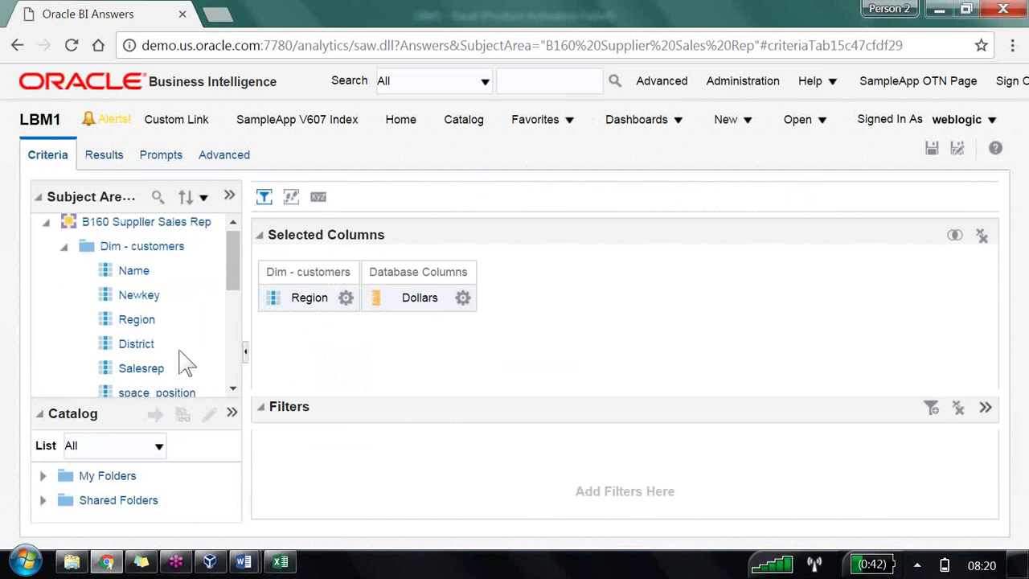
left_click_drag(165, 285, 518, 344)
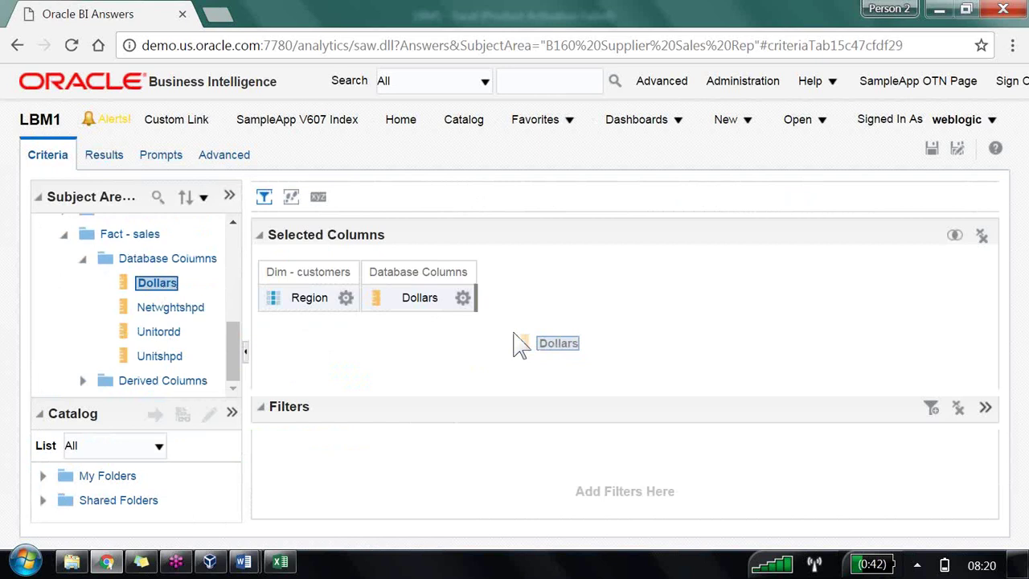
left_click_drag(513, 331, 515, 336)
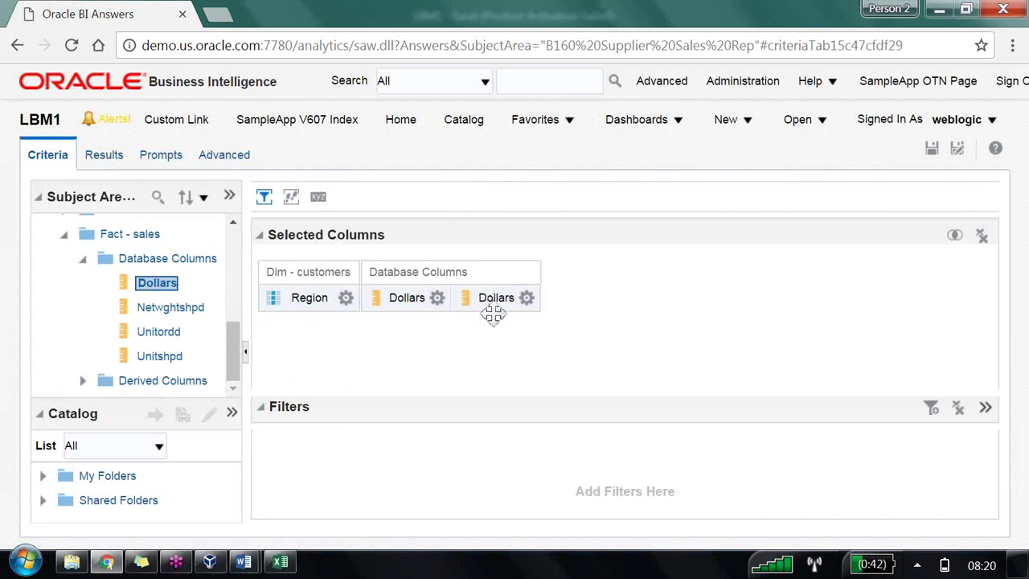
left_click(527, 297)
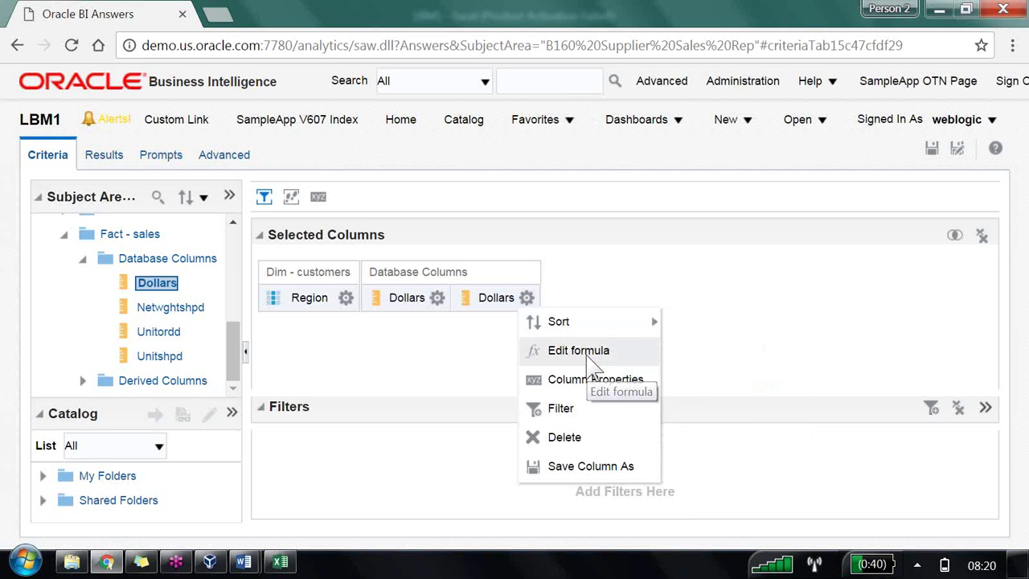
- Give the new column the custom heading 'Region Wise Market Share(REPORT)'
left_click(587, 358)
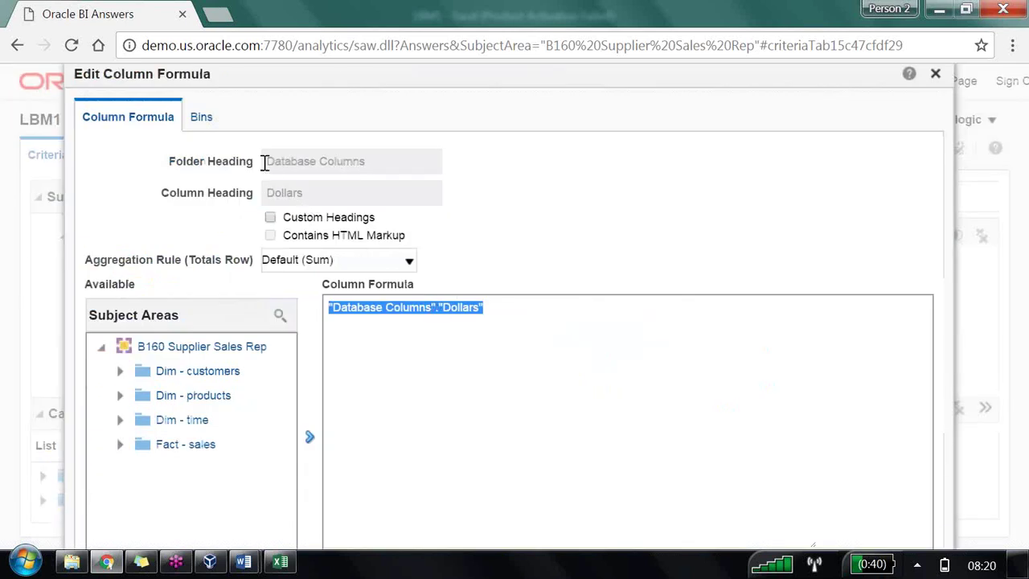
left_click(270, 217)
left_click(320, 197)
left_click_drag(320, 197, 241, 198)
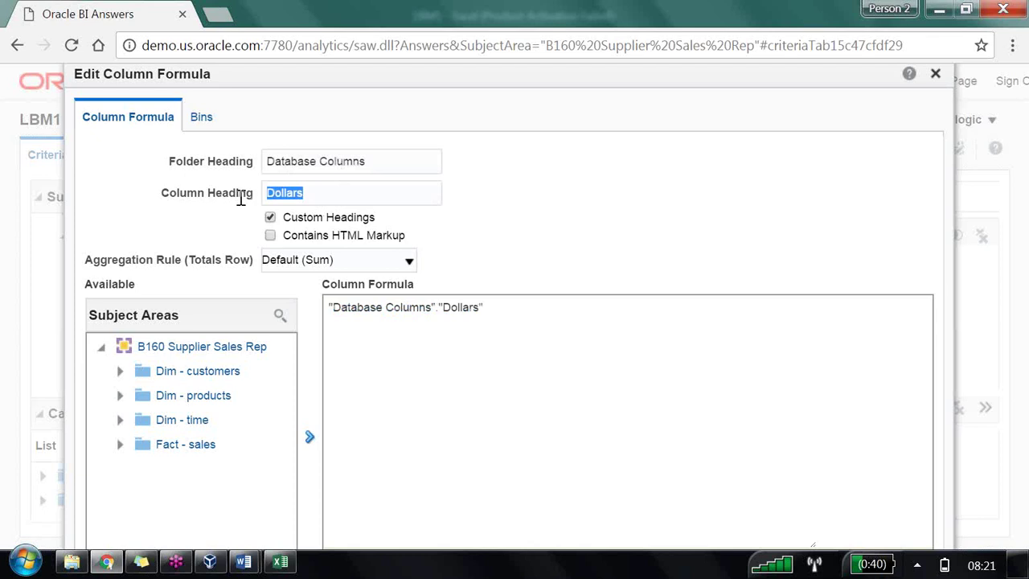
type("Region Wise")
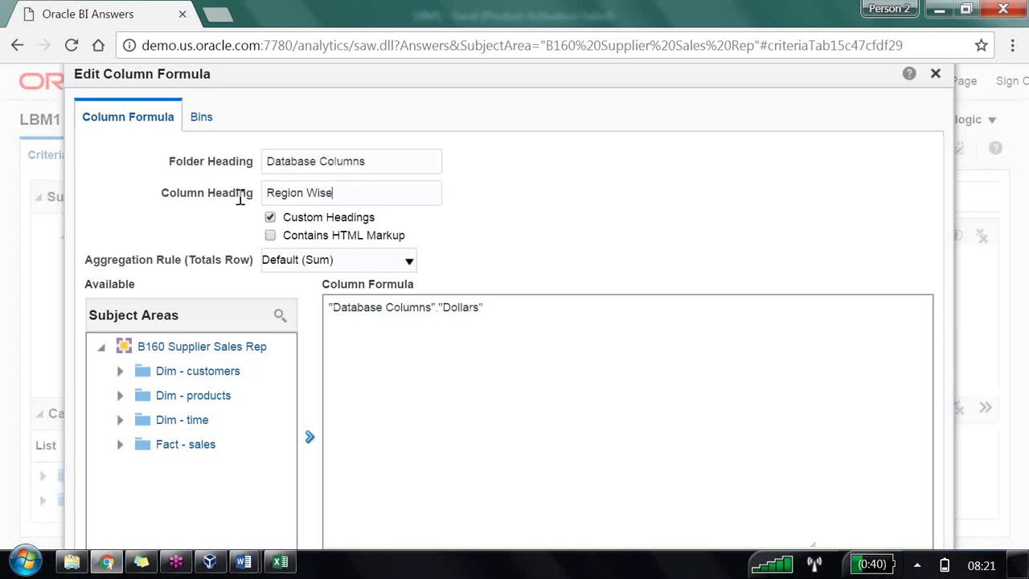
type(" Market Share(R)")
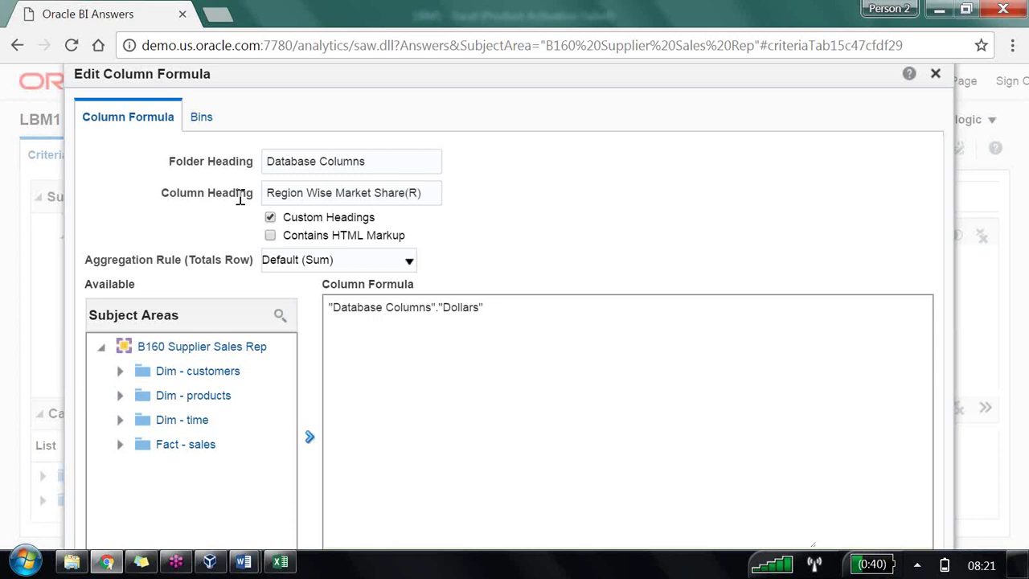
key("BackSpace")
type("EPORT)")
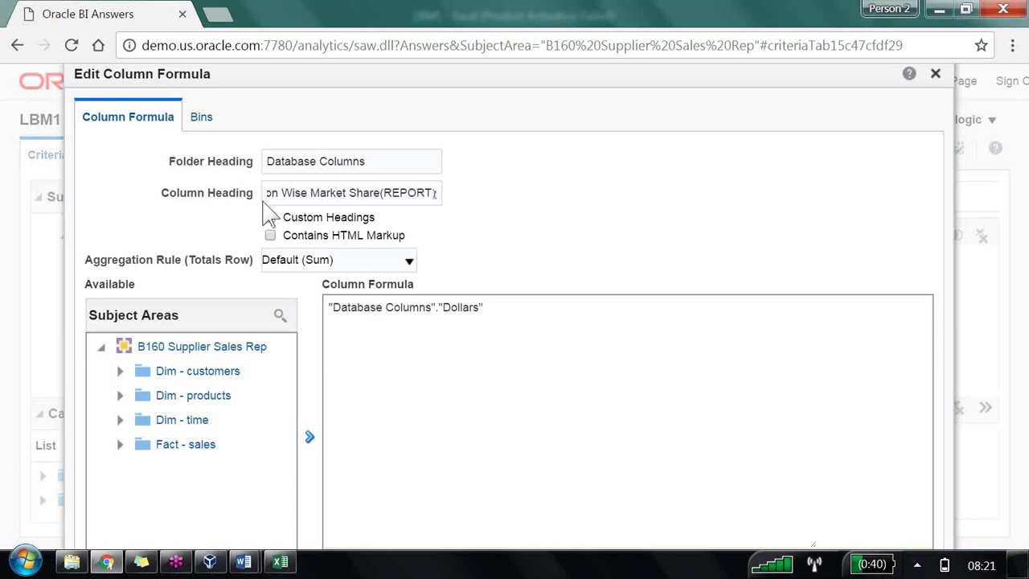
left_click(270, 217)
- Extend its formula with /SUM("Database Columns"."Dollars")*100 and confirm
left_click(516, 315)
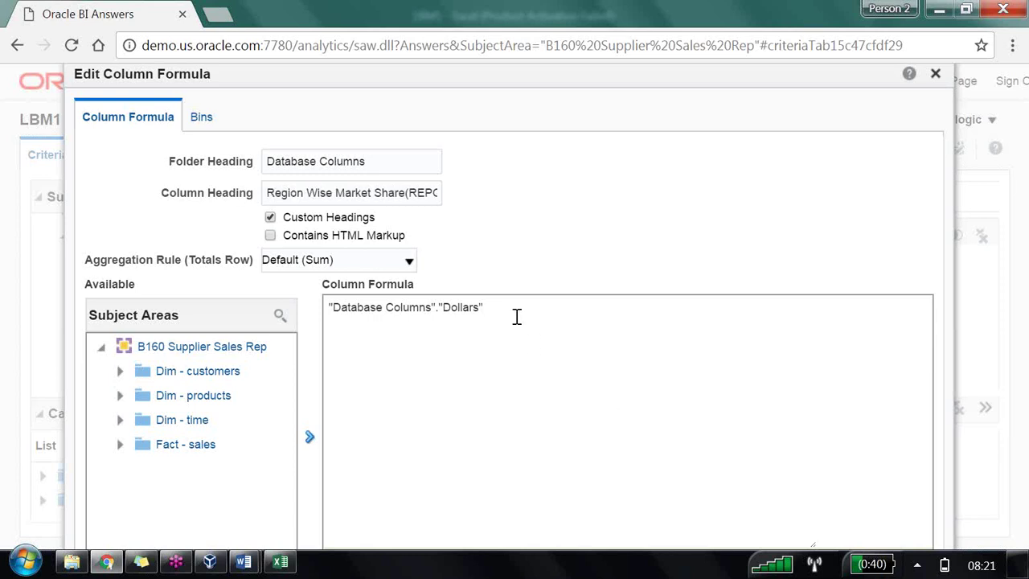
type("/SUM(")
left_click(119, 444)
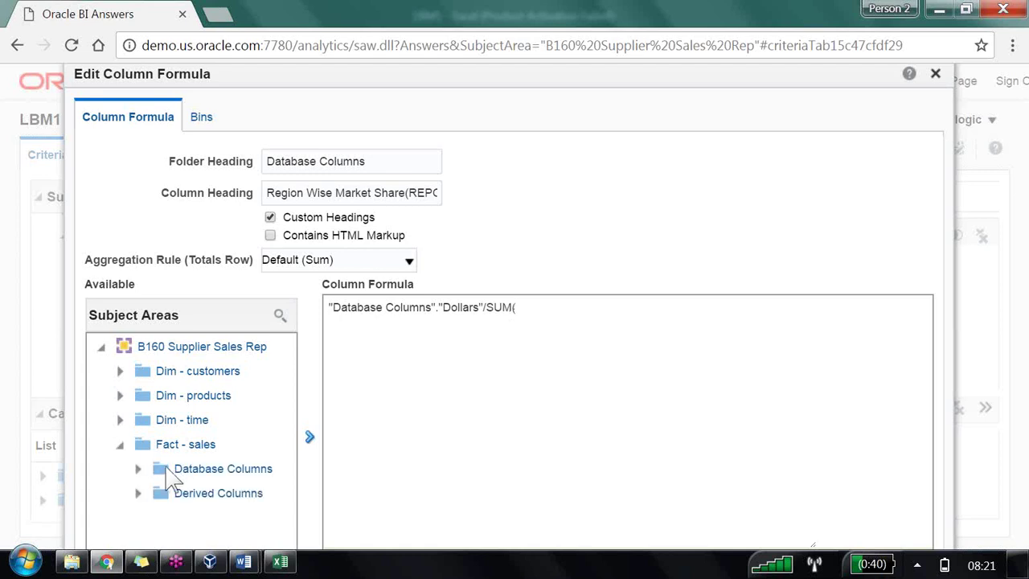
left_click(137, 468)
left_click(211, 495)
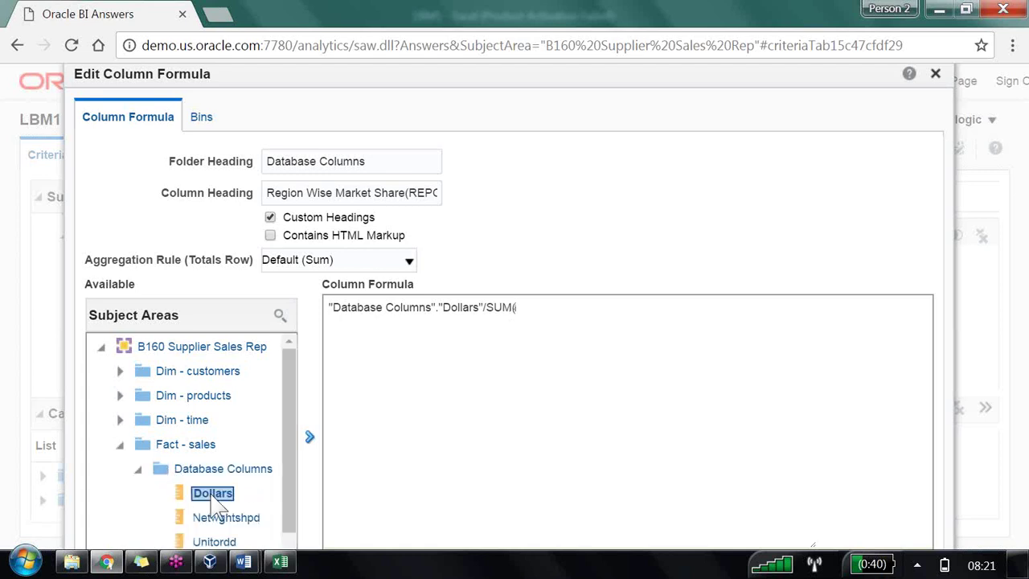
left_click(309, 436)
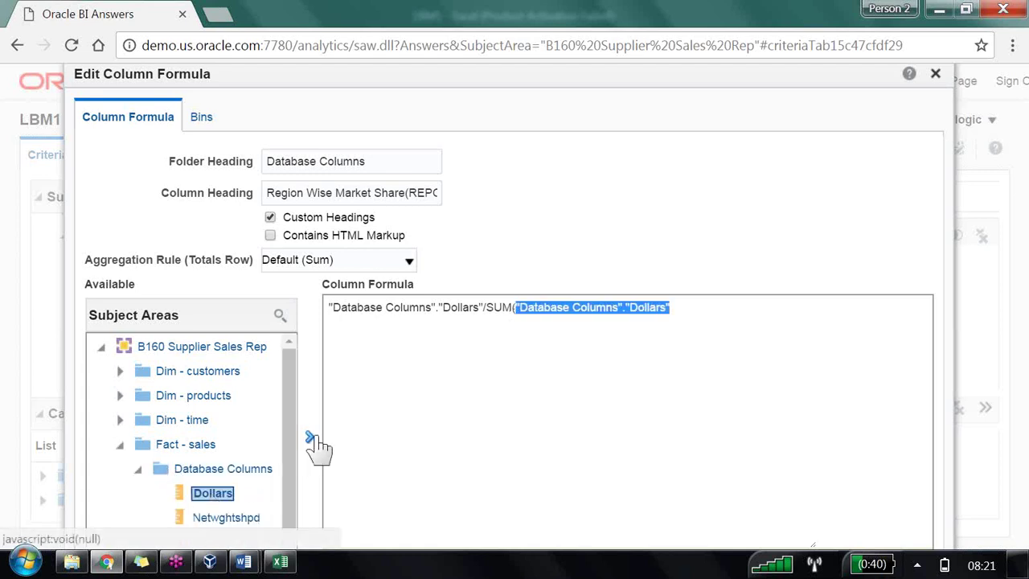
left_click(683, 291)
type(")*100")
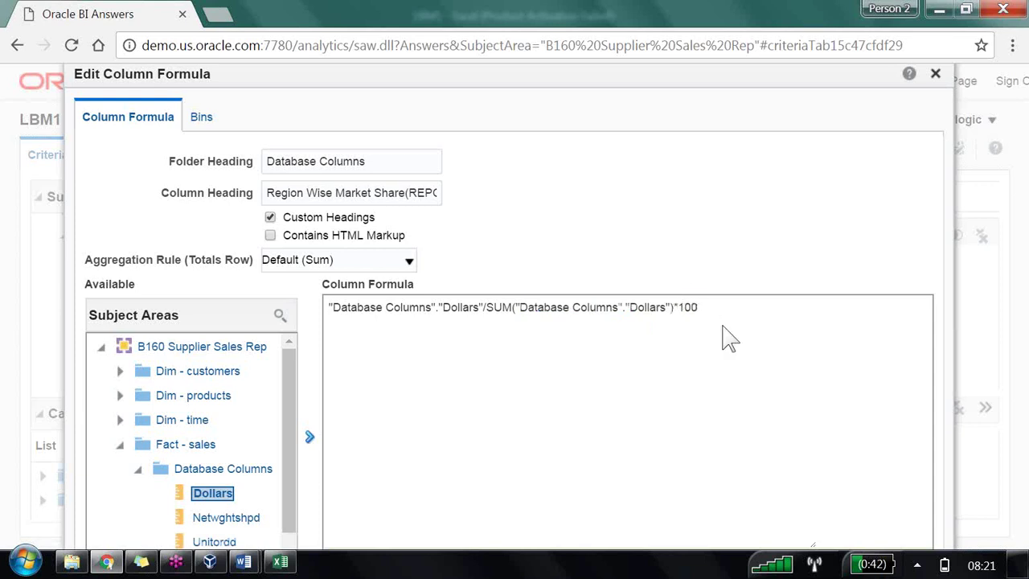
scroll(722, 338, "down", 2)
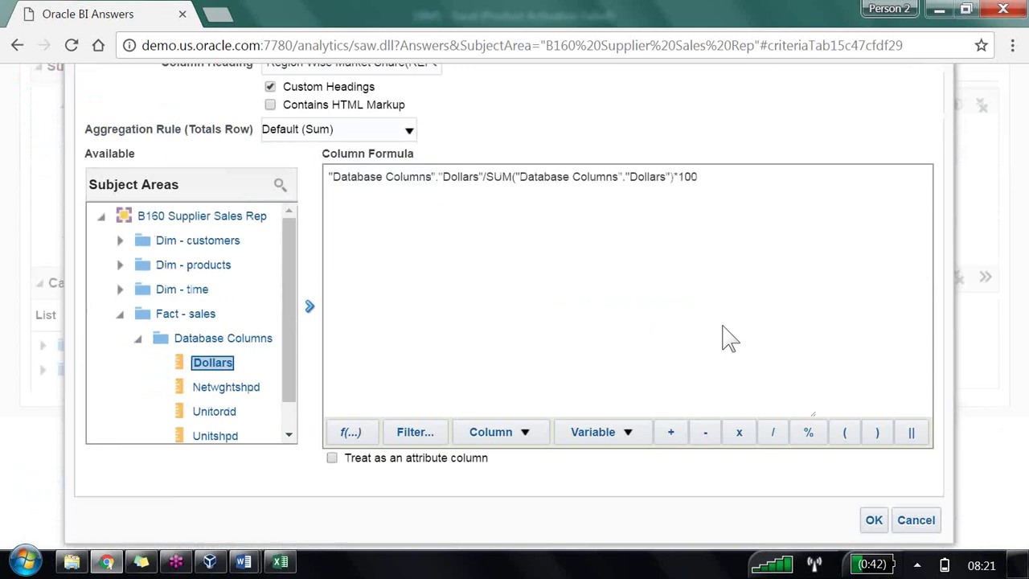
left_click(873, 520)
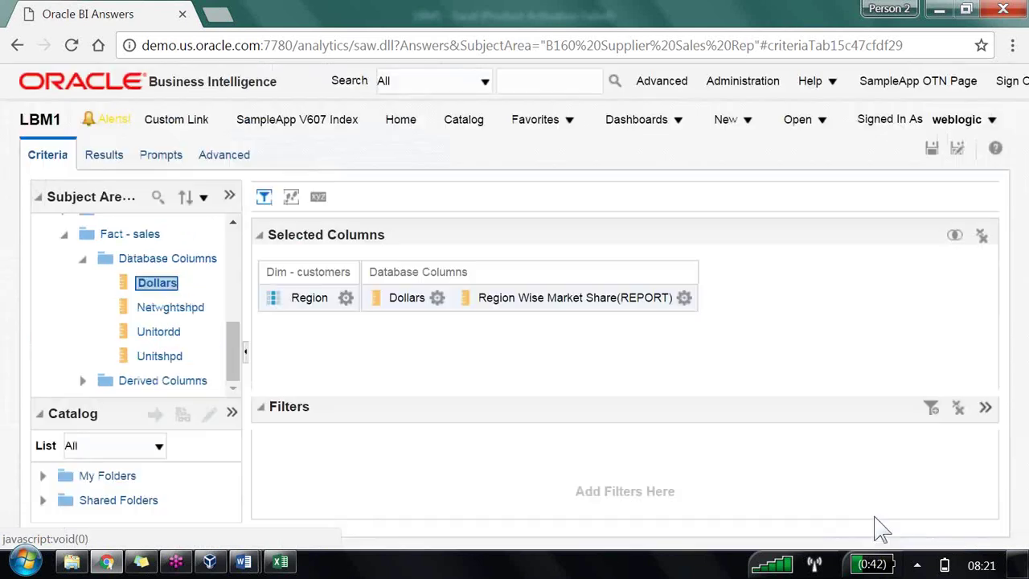
- Run the results to see shares of 20, 40 and 40, then return to the LBM1 workbook
left_click(100, 158)
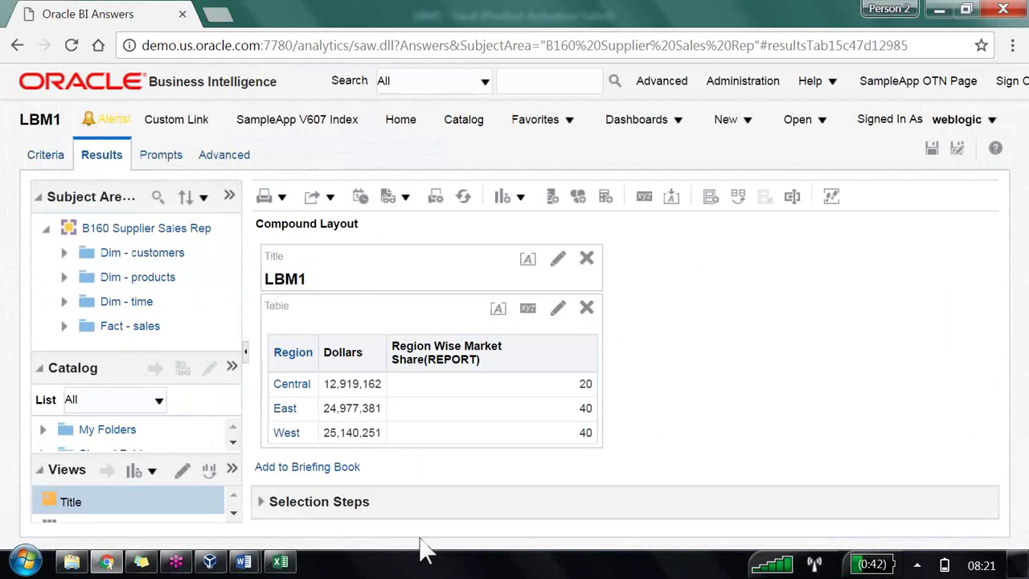
left_click(291, 562)
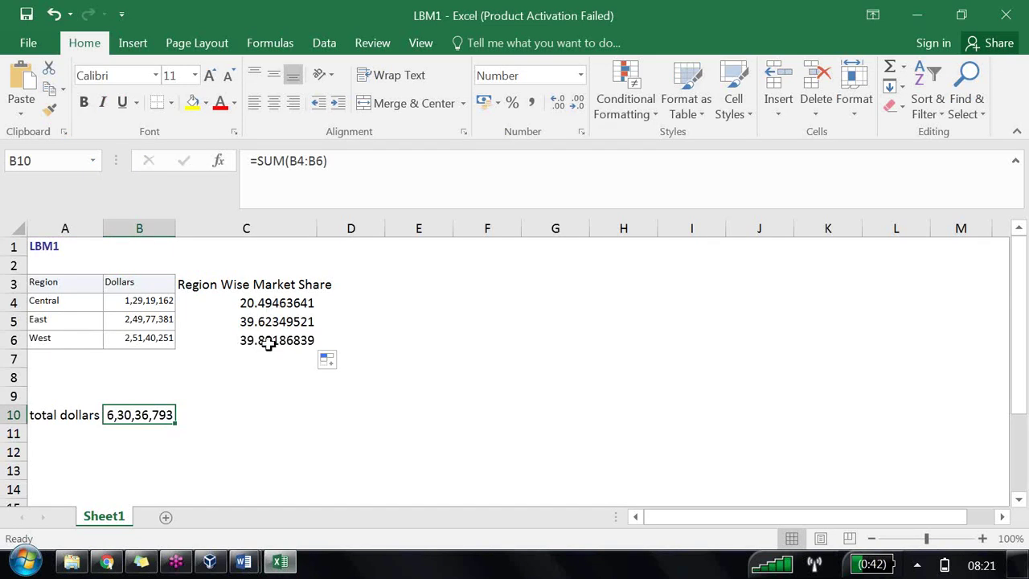
- Format-paint B4 onto C4:C6 and B3 onto C3, so shares read 20, 40, 40
left_click(133, 304)
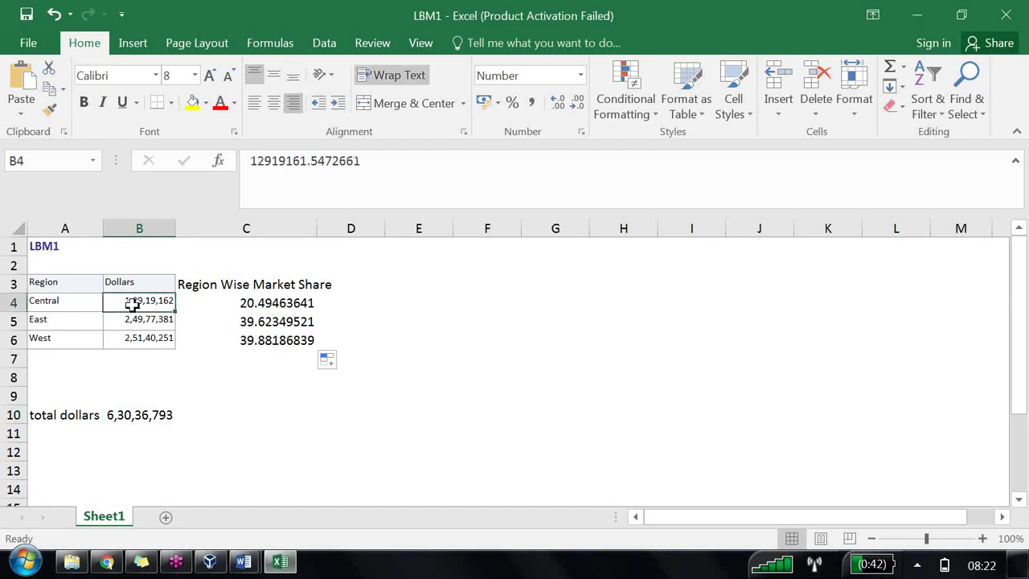
left_click(50, 109)
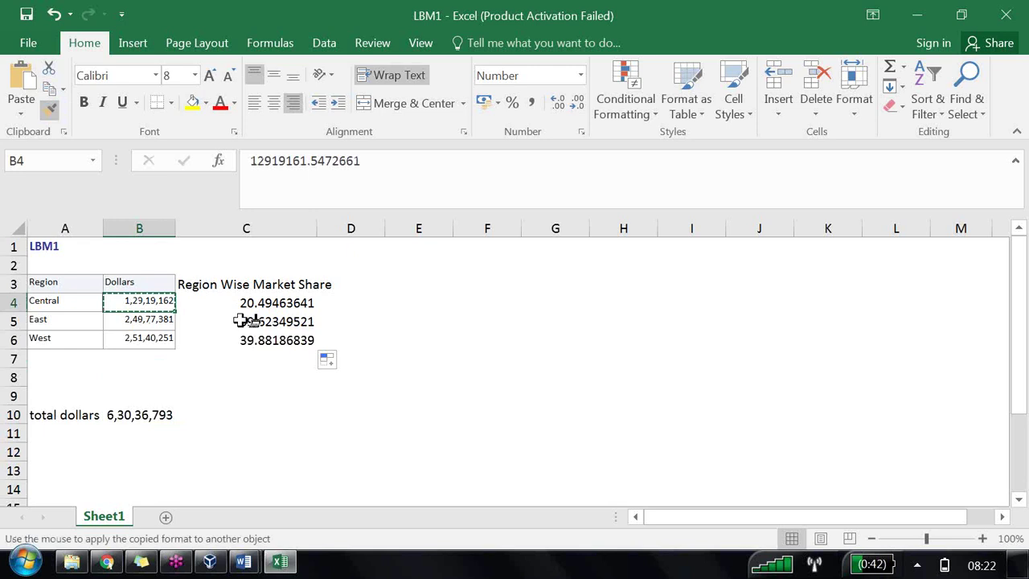
left_click_drag(252, 301, 253, 347)
left_click(281, 376)
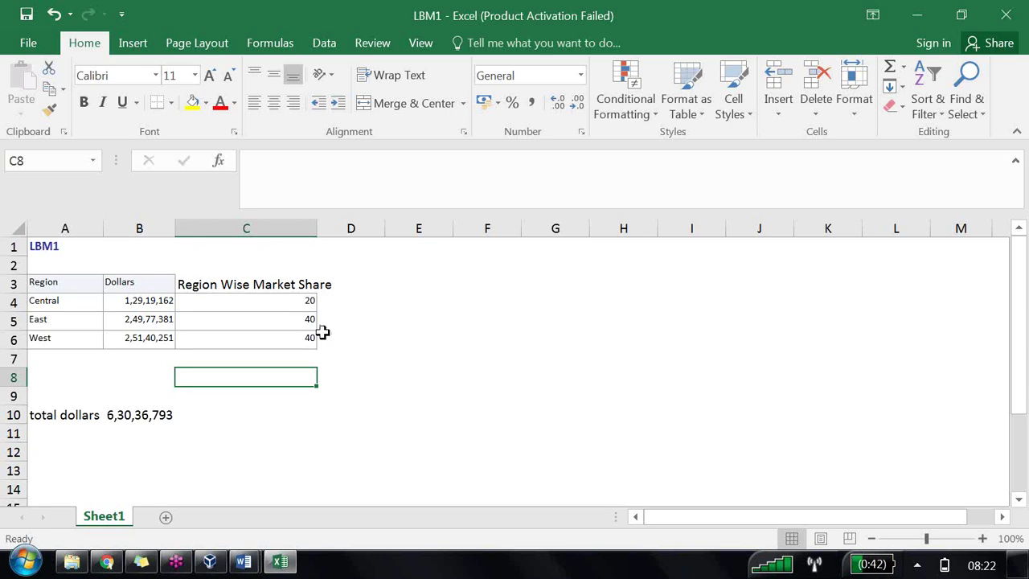
left_click(142, 281)
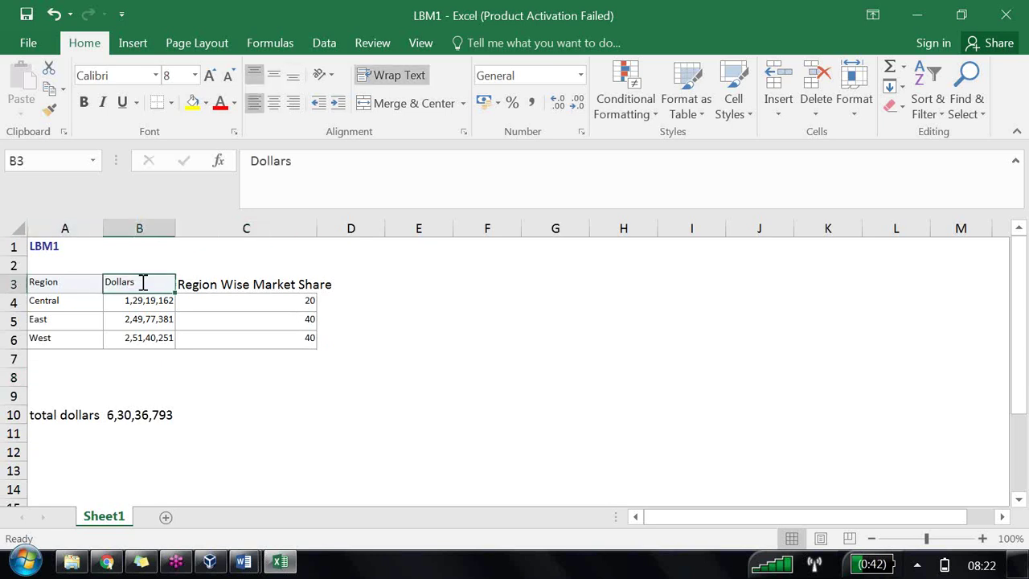
left_click(49, 109)
left_click(191, 282)
left_click(426, 337)
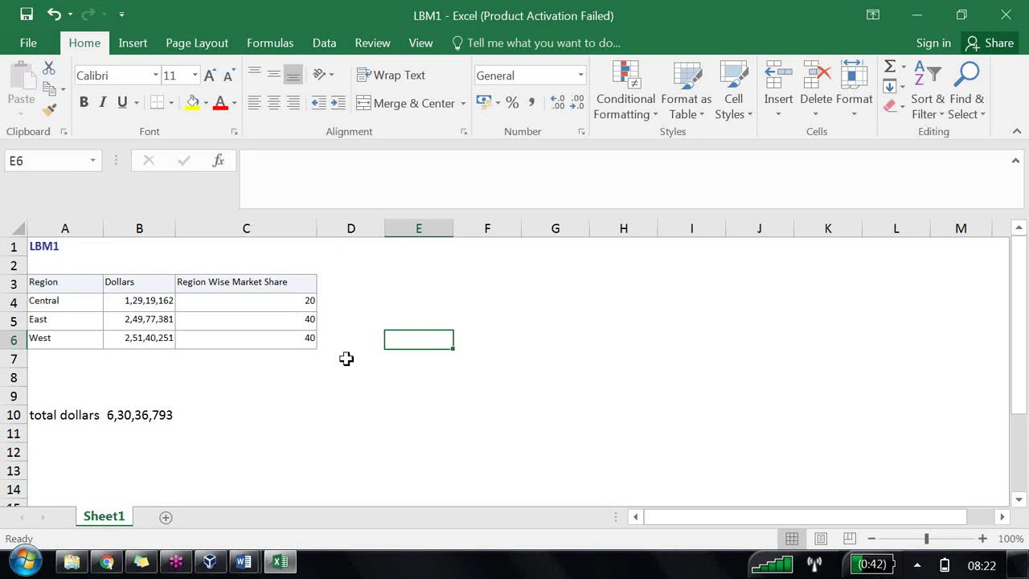
- Search the Start menu for 'admin' and launch Oracle BI Administration
left_click(26, 562)
type("admin")
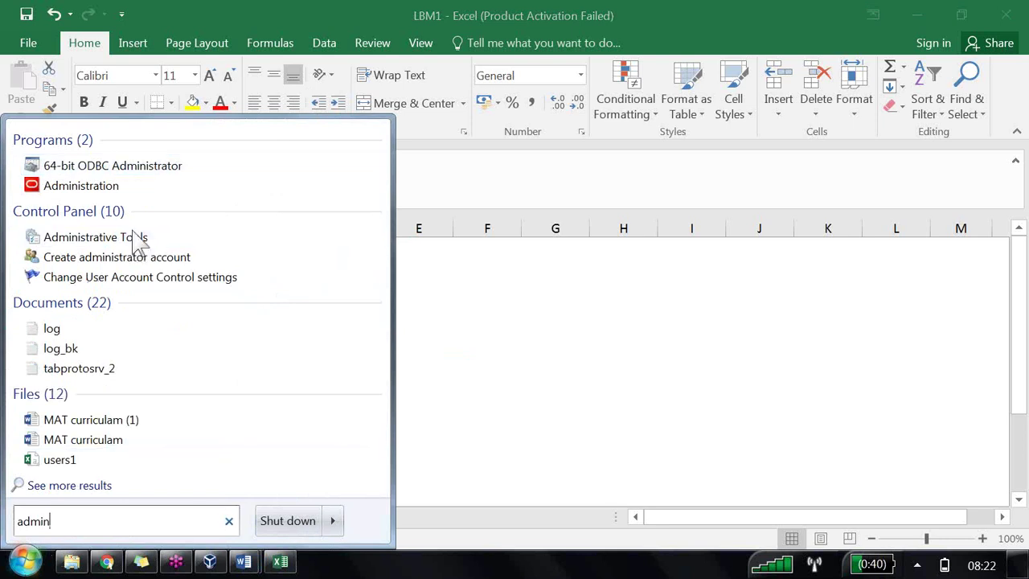
key("Down")
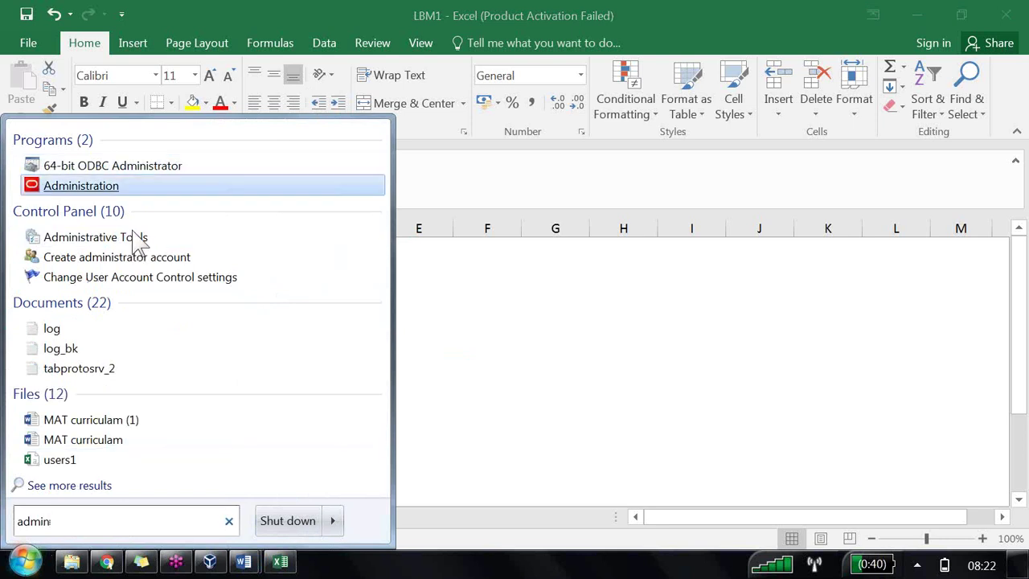
key("Return")
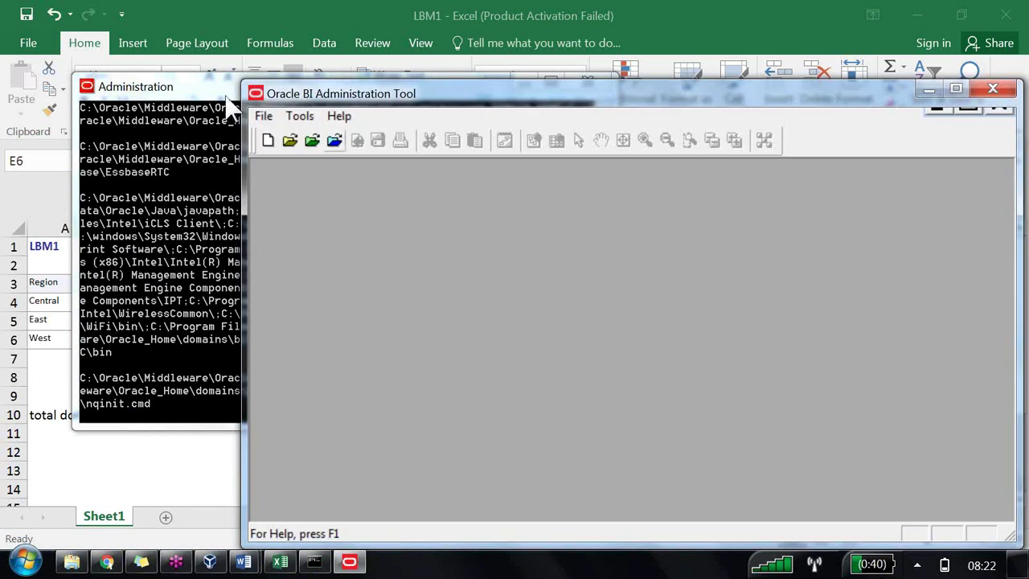
- Log in to the OBIEE1 repository online and maximize the Administration Tool window
left_click(335, 140)
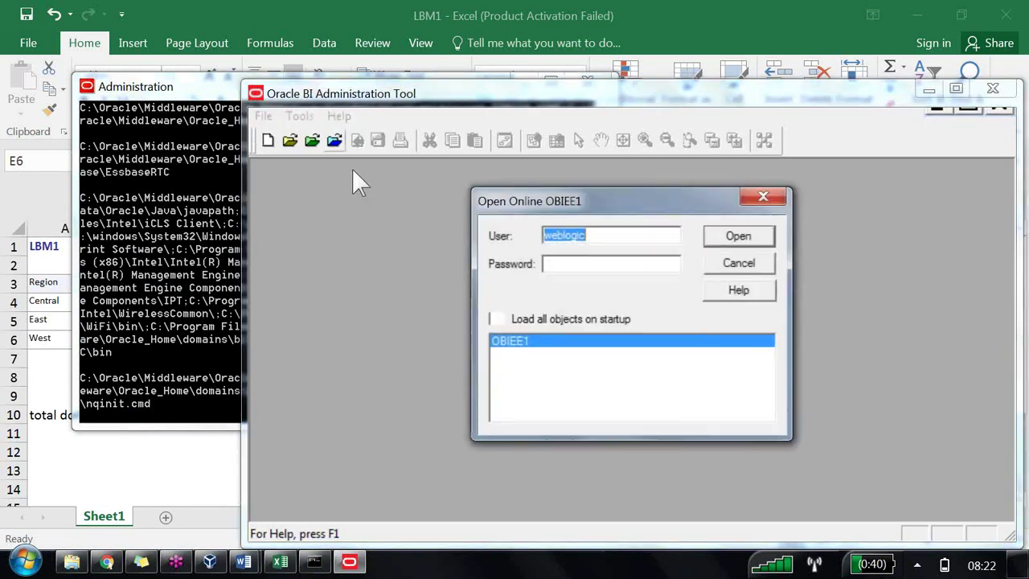
key("Tab")
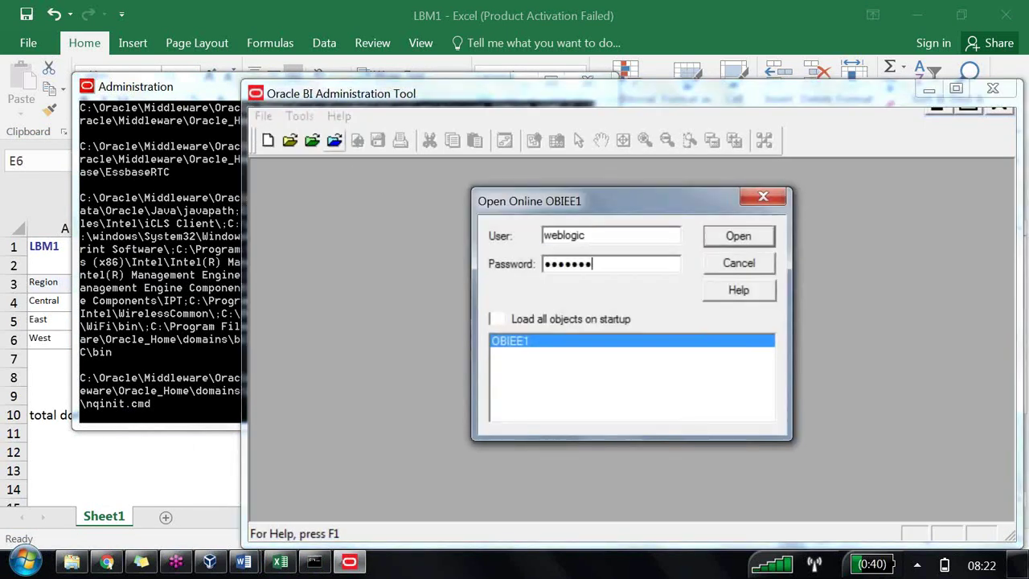
key("Return")
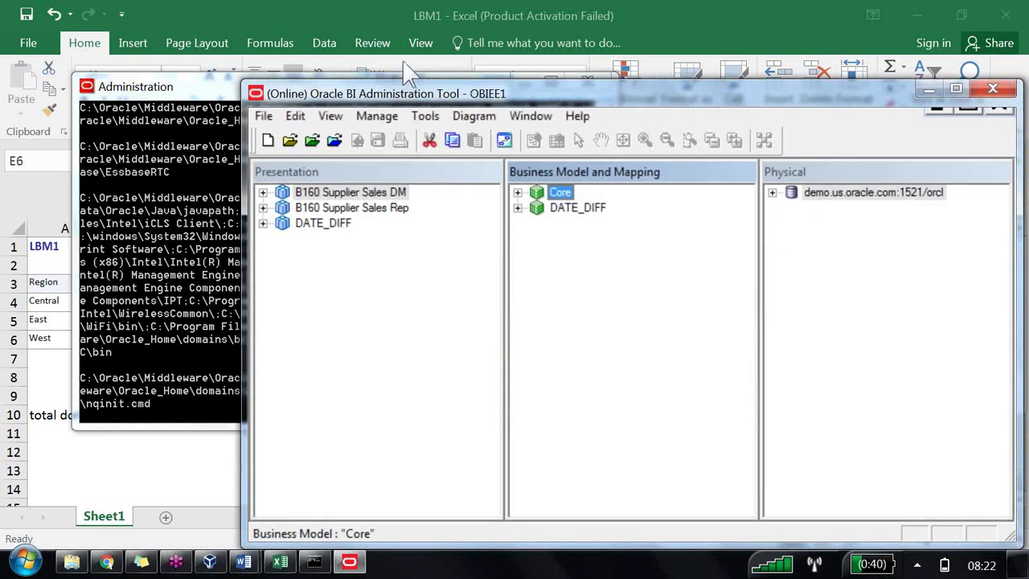
double_click(406, 71)
- Expand Core's Fact - sales table and bring up its New Object choices
key("Right")
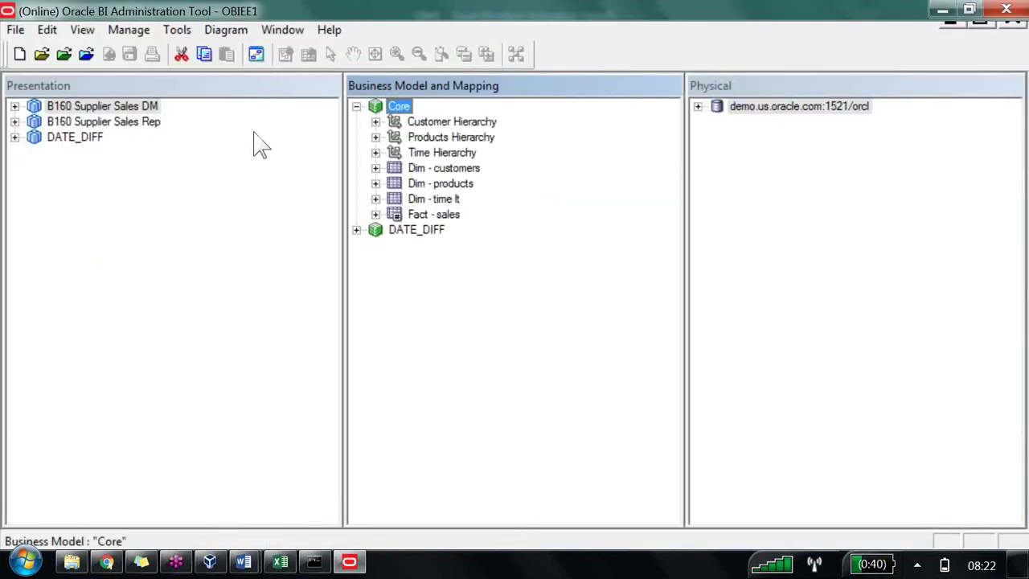
key("Down")
key("Down")
key("Down")
key("Down")
key("Down")
key("Down")
key("Down")
key("Right")
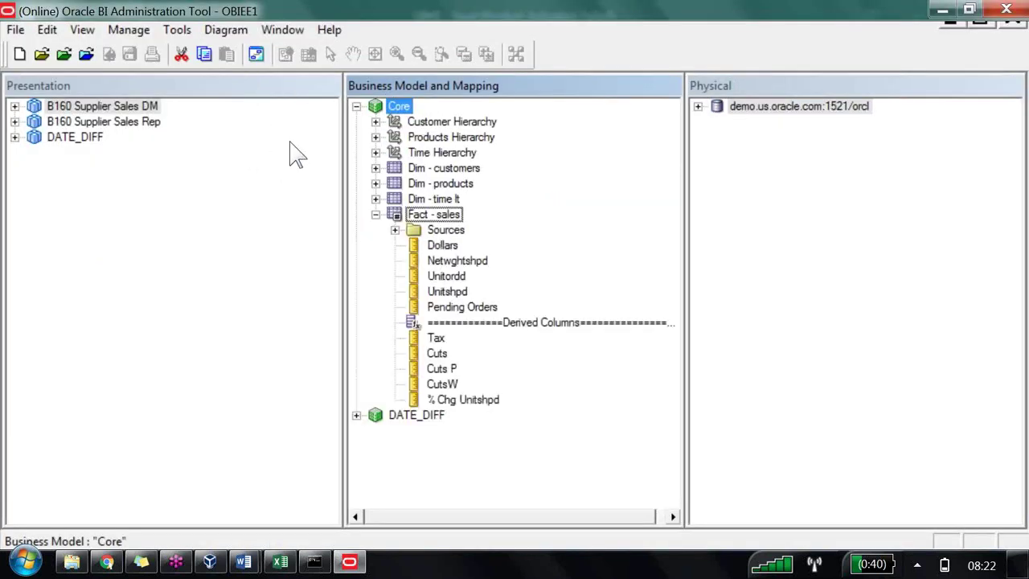
key("shift+F10")
key("Down")
key("Right")
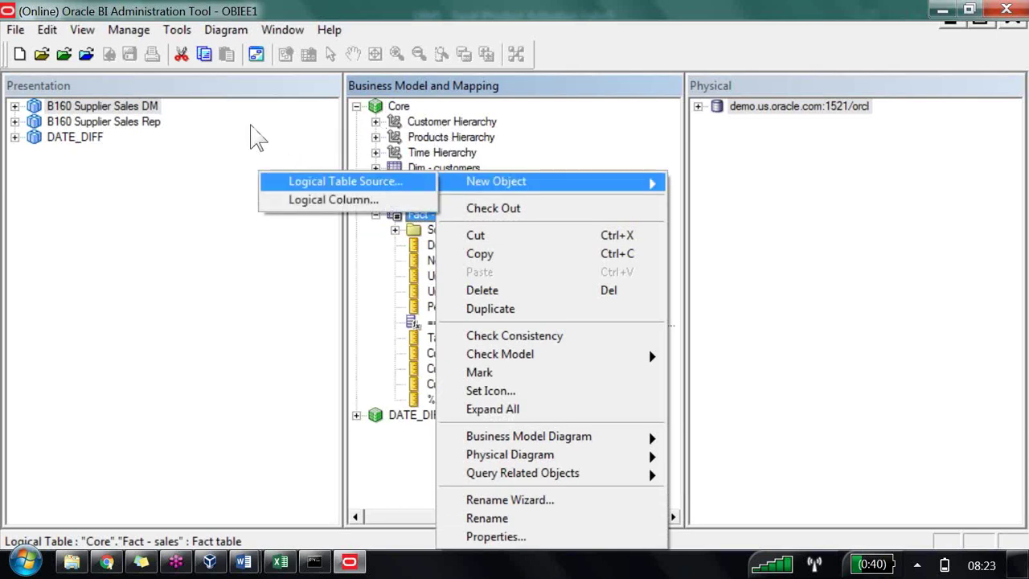
- Add a Fact - sales logical column named 'Region Wise Market Share(RPD)' and view its Column Source
key("Return")
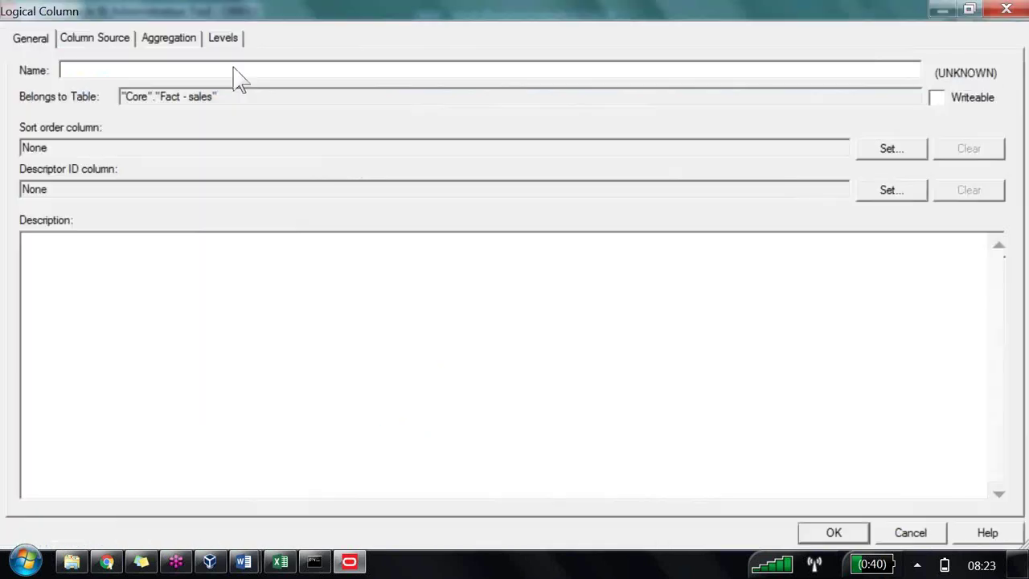
type("Reg")
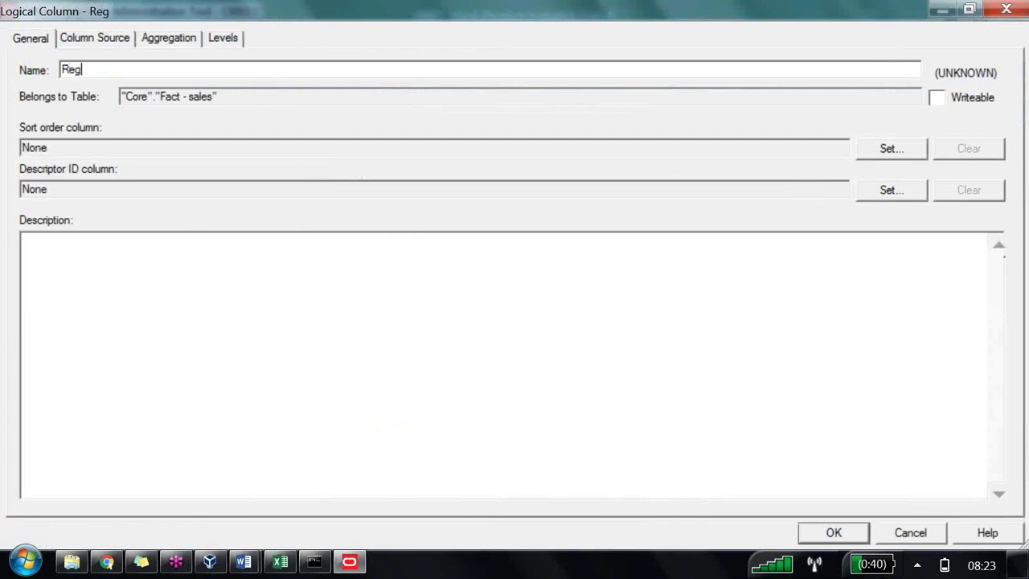
type("ion Wise ")
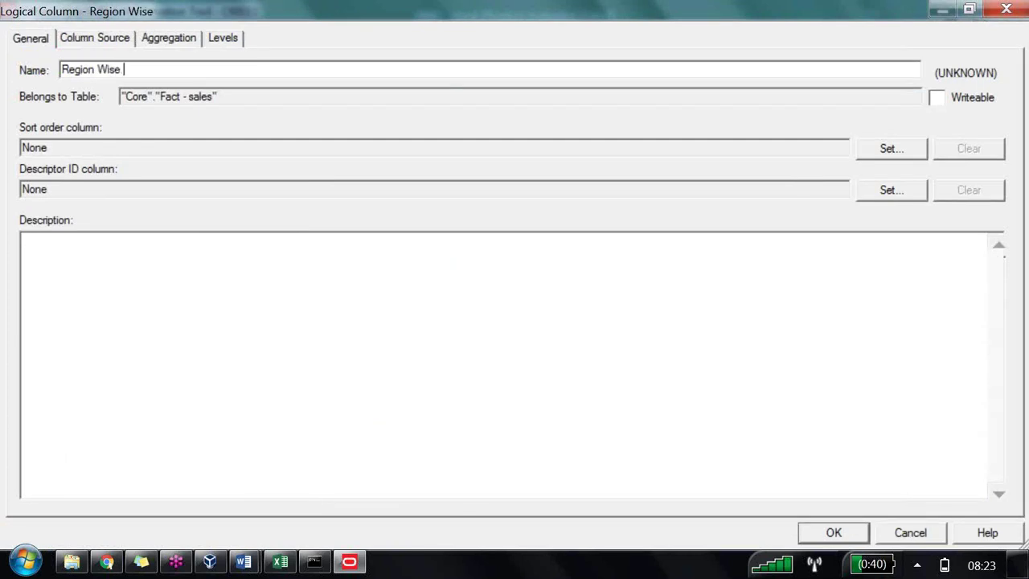
type("Marke")
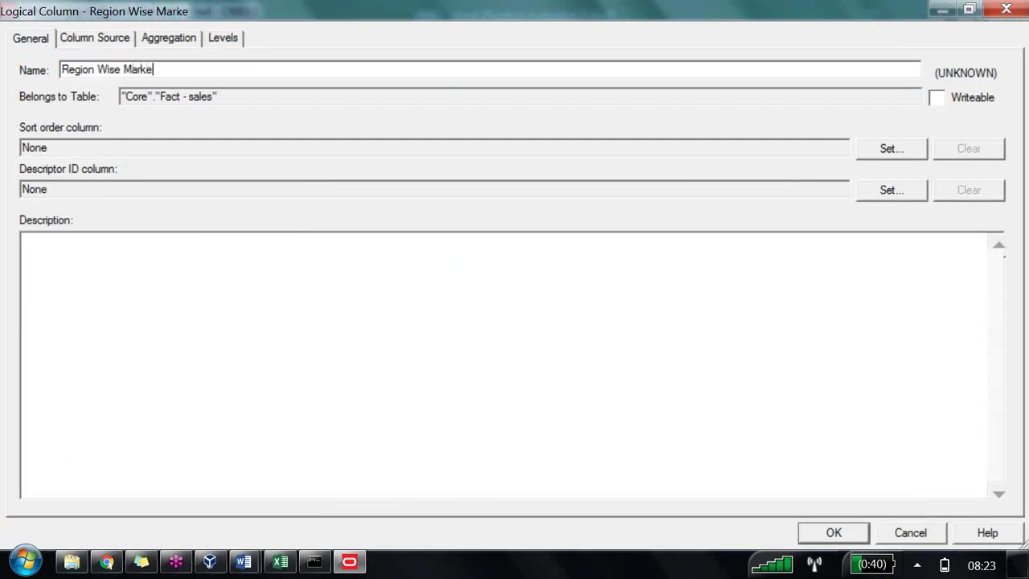
type("t Share")
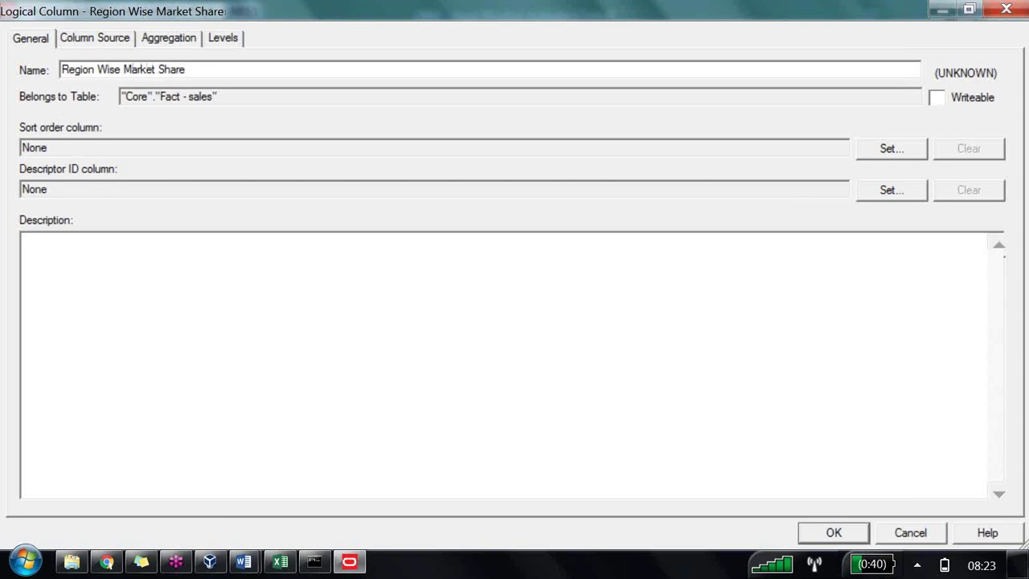
type("(RPD)")
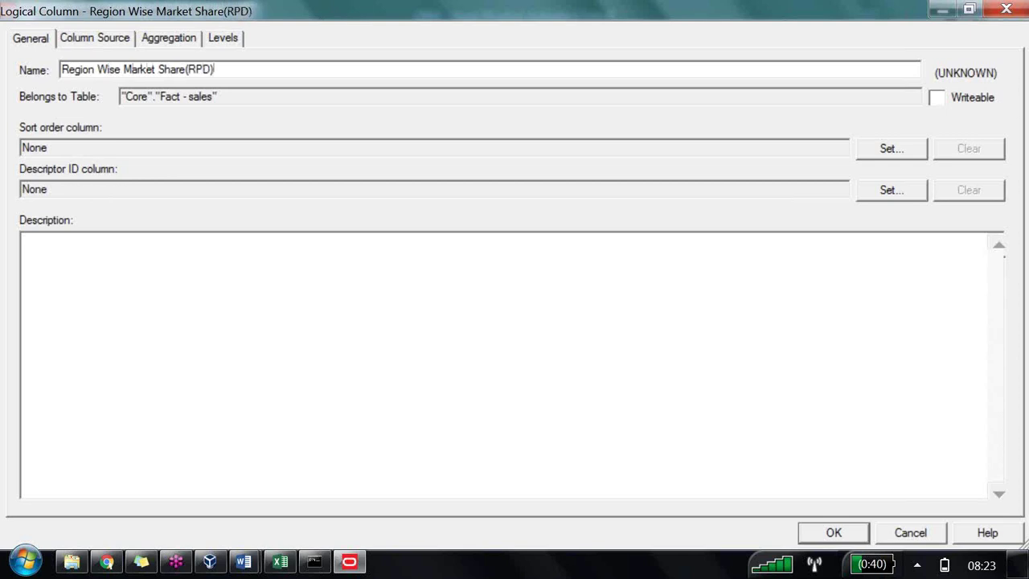
left_click(74, 37)
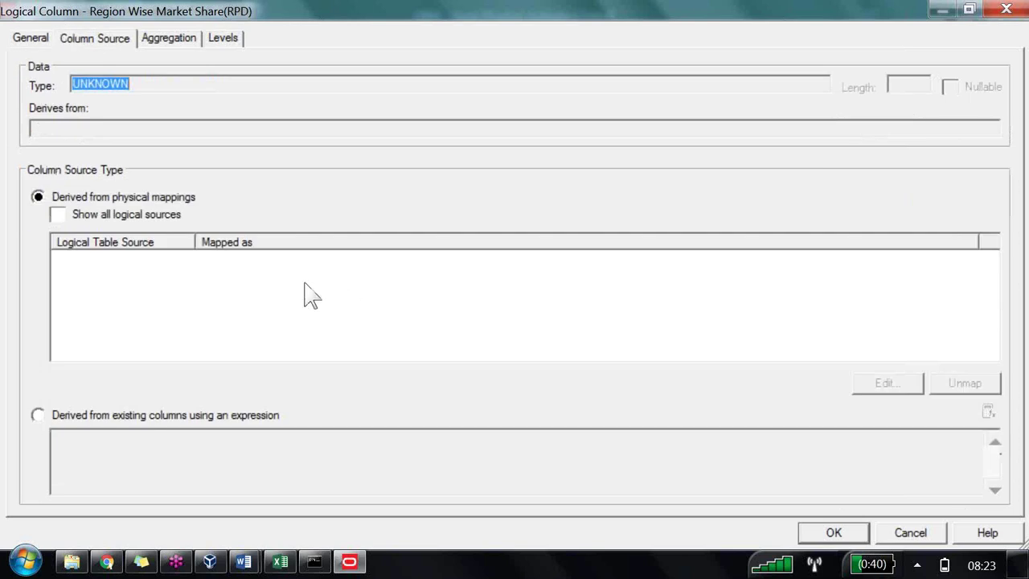
- Derive the column from the expression Dollars / SUM(Dollars) * 100 and save it
key("Tab")
key("Down")
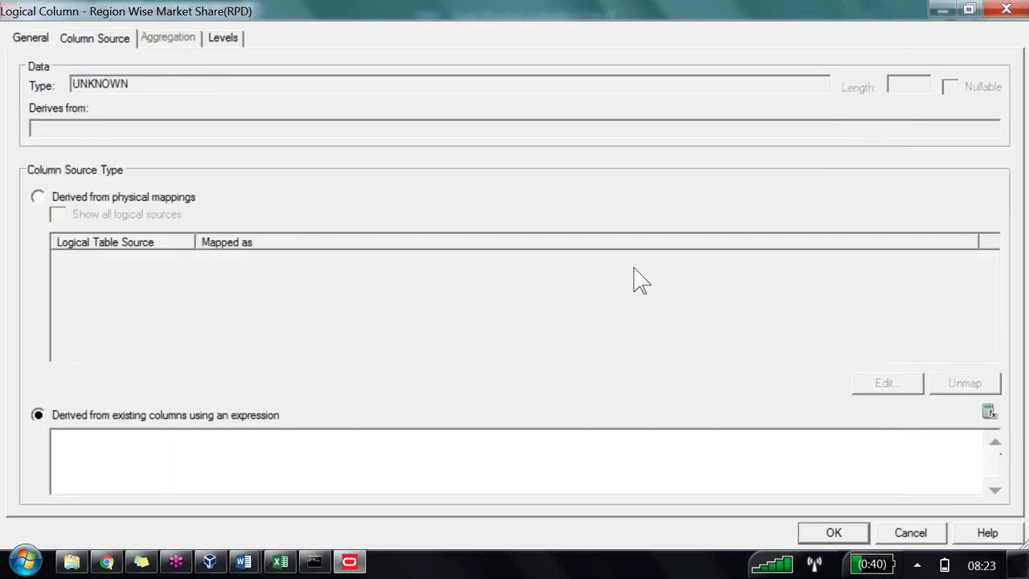
key("Tab")
key("space")
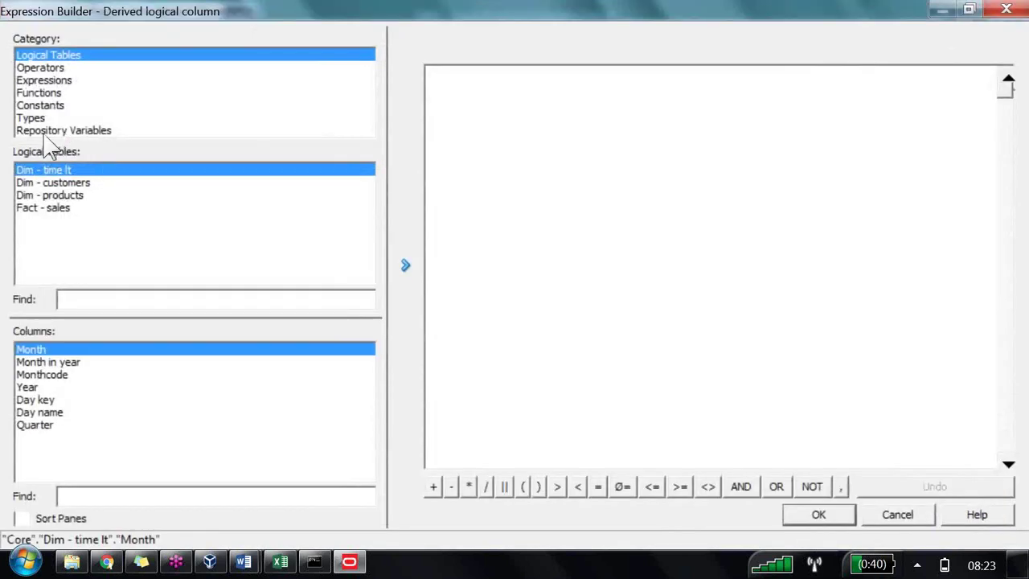
left_click(68, 207)
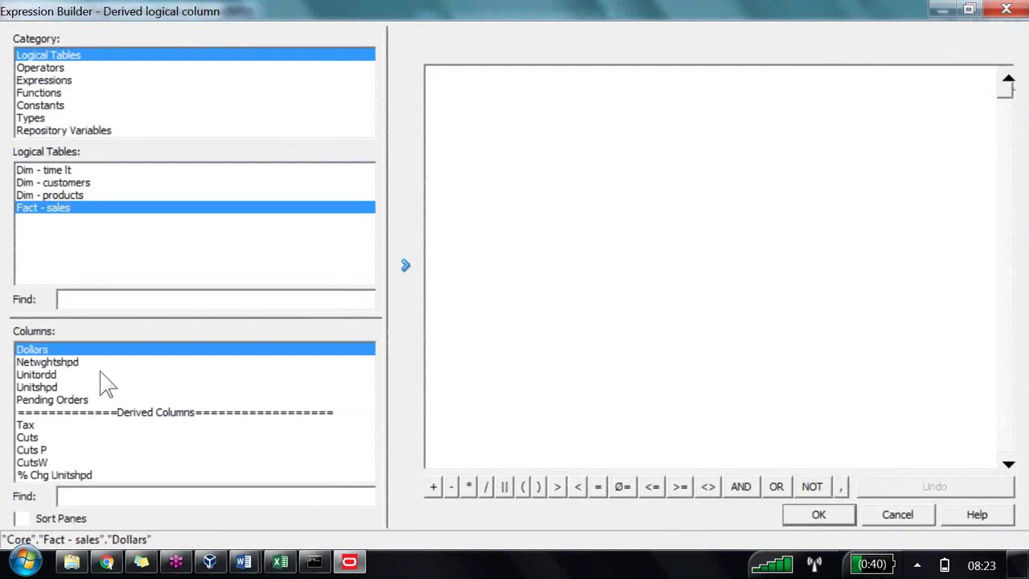
key("Tab")
key("space")
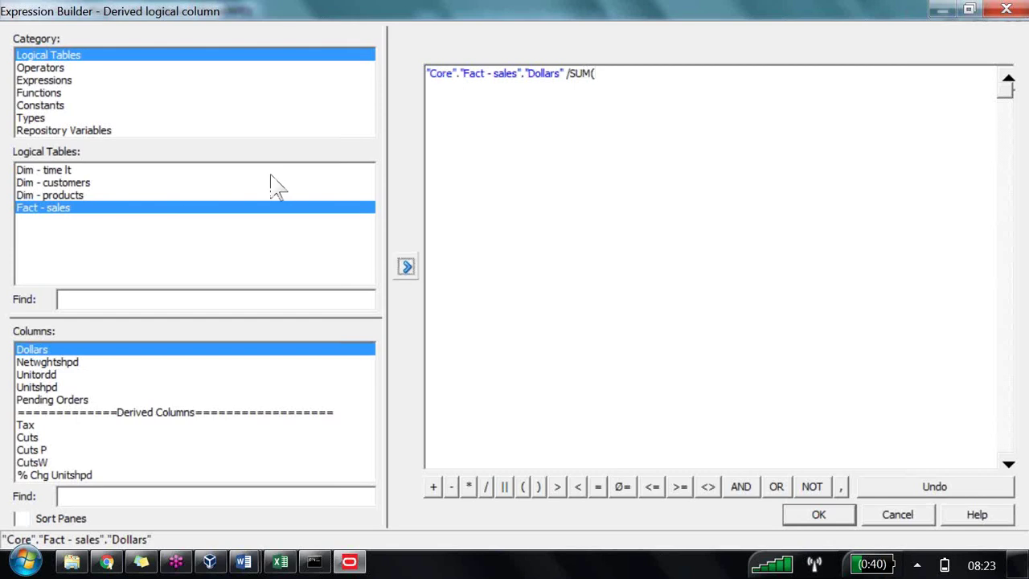
key("shift+Tab")
key("space")
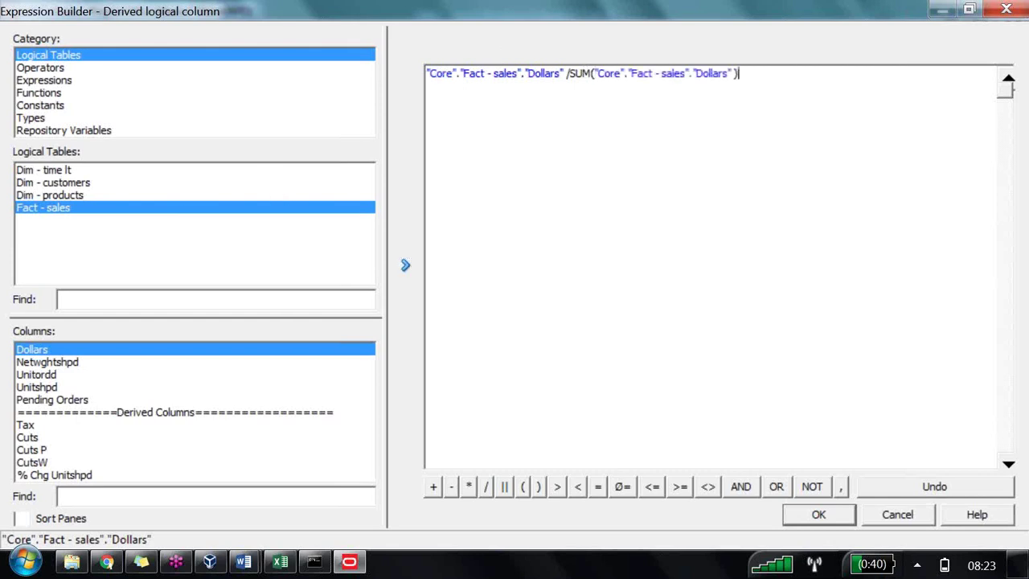
type("100")
key("Return")
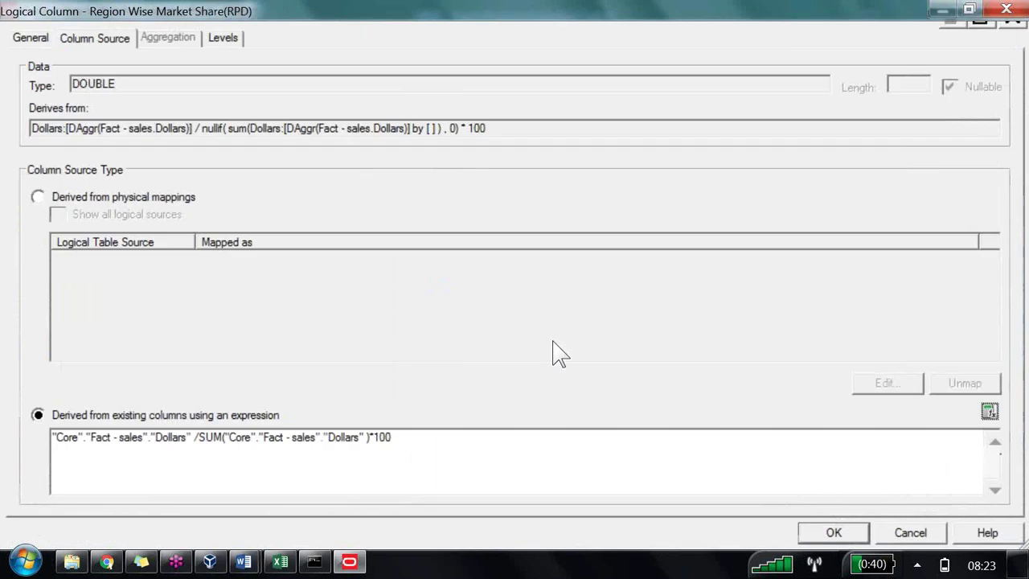
key("Return")
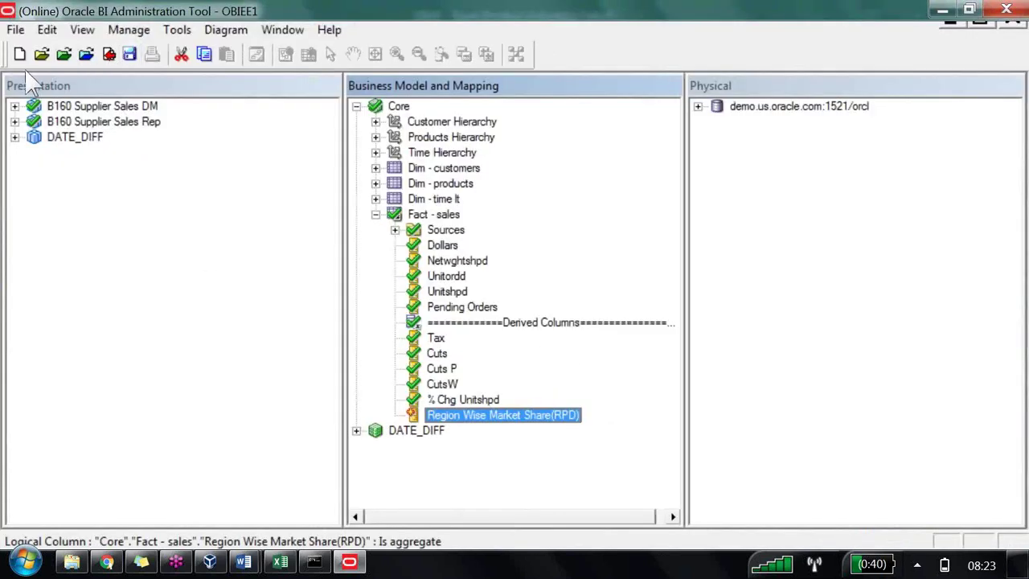
- Add Region Wise Market Share(RPD) to B160 Supplier Sales Rep's Derived Columns folder
left_click(14, 122)
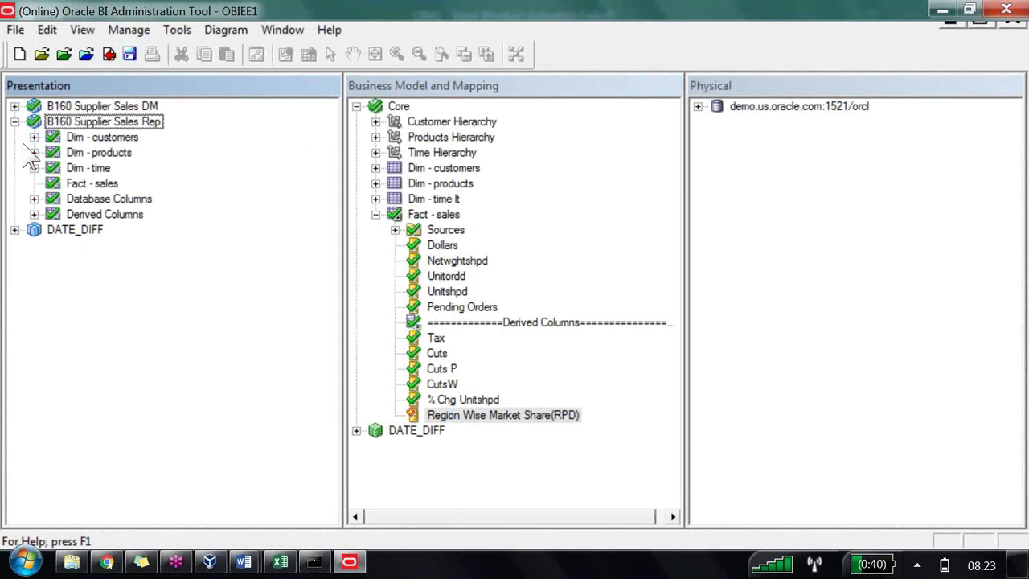
double_click(104, 214)
left_click_drag(498, 415, 97, 157)
- Check in the changes, running the global consistency check and answering the Core availability prompt
left_click(109, 54)
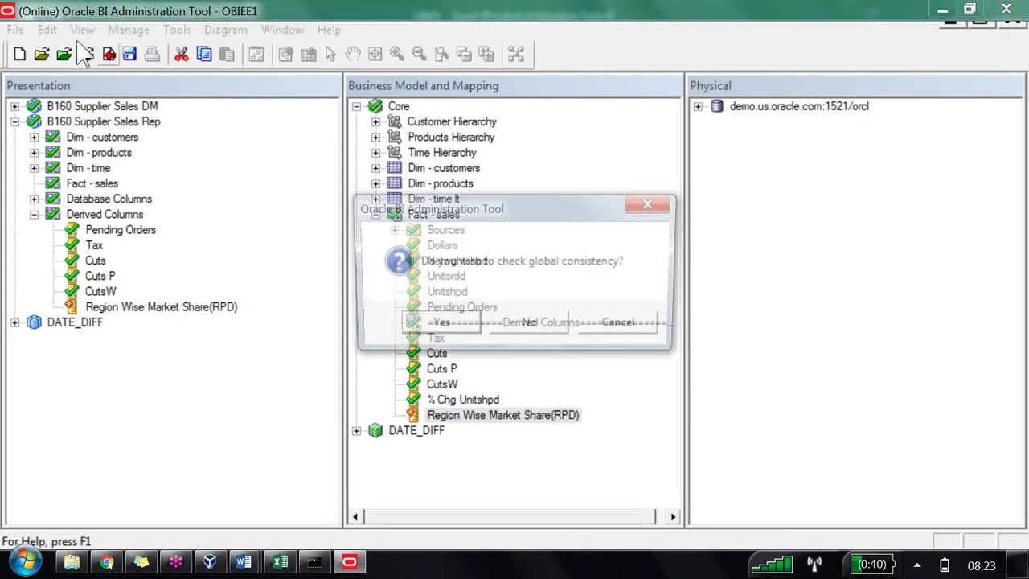
key("Return")
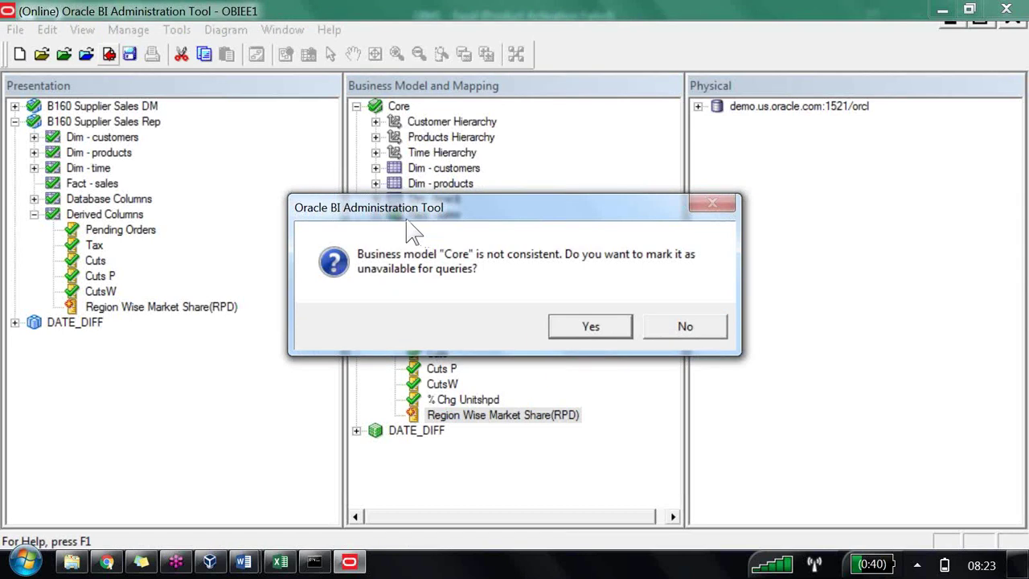
key("Return")
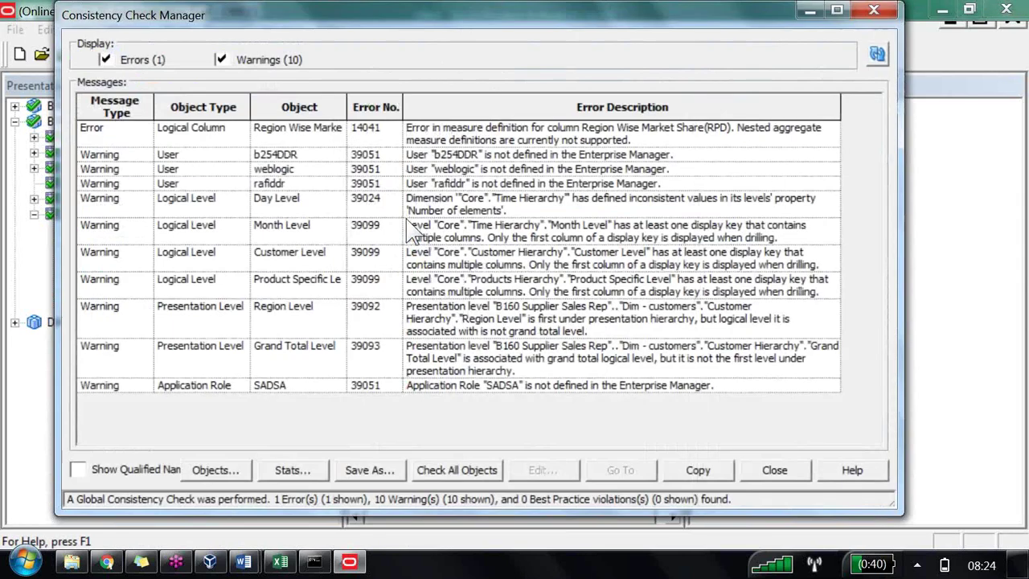
- Read the nested-aggregate error for Region Wise Market Share(RPD), then close the check results
left_click(90, 103)
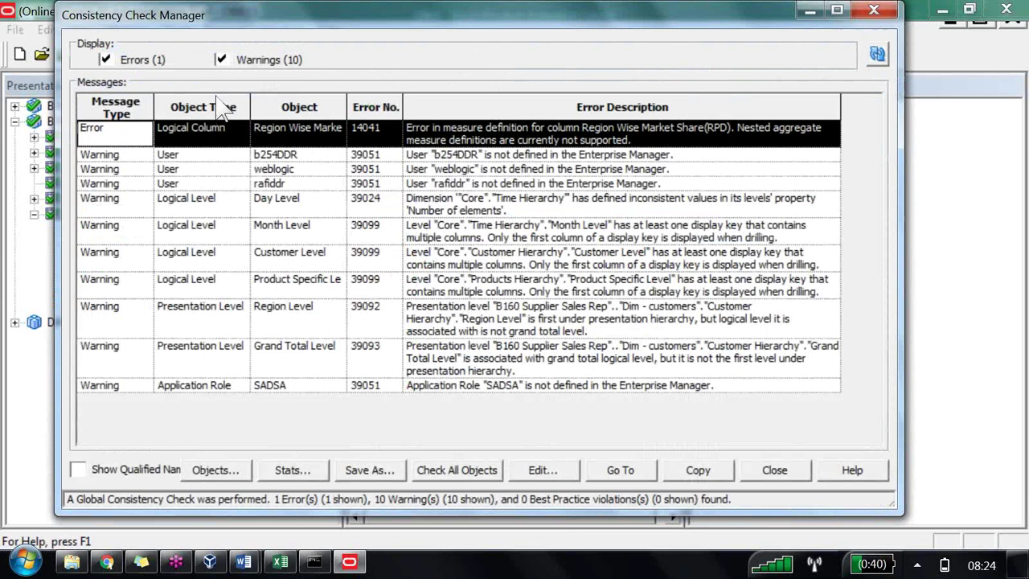
left_click_drag(346, 106, 429, 107)
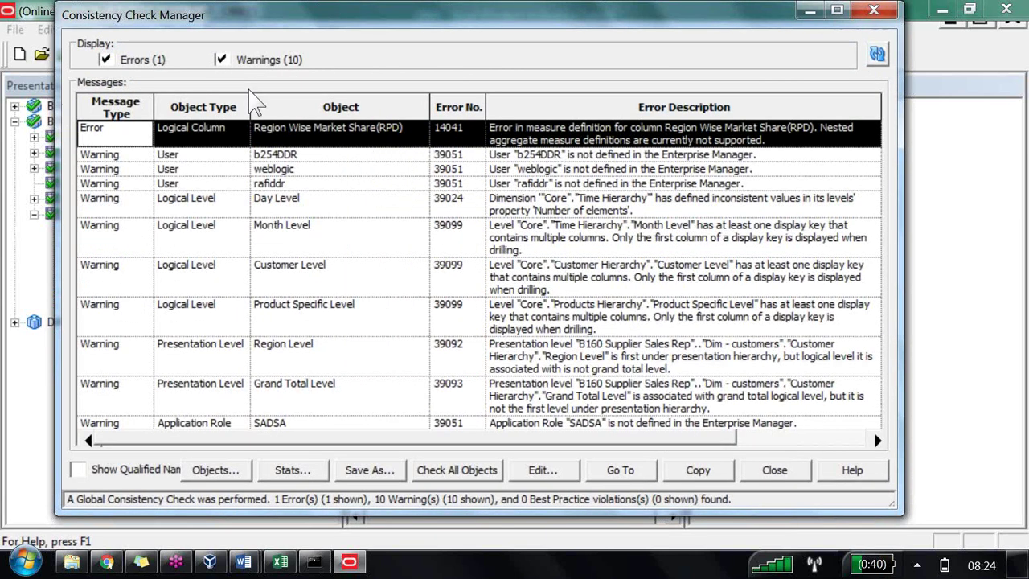
left_click(376, 135)
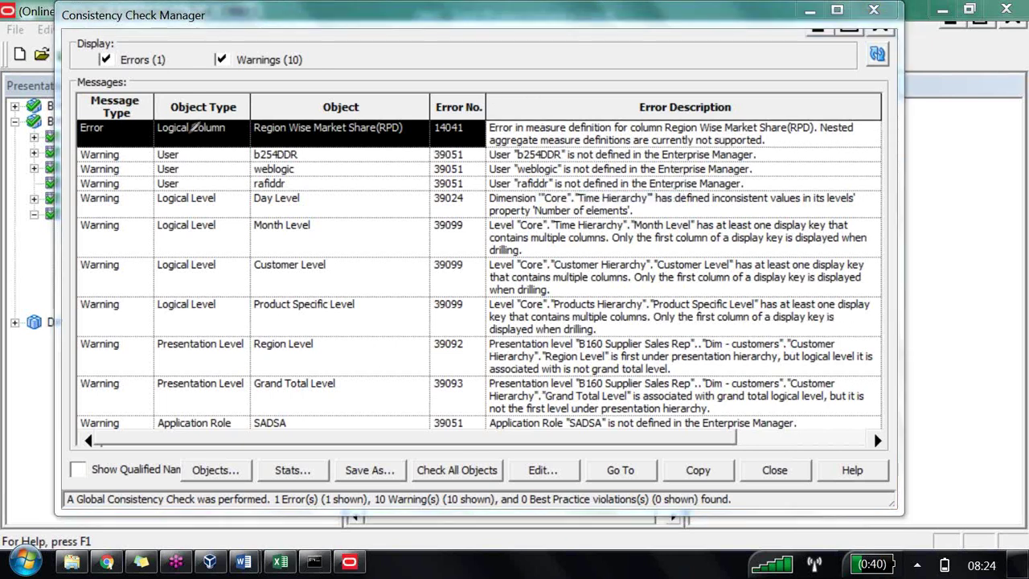
mouse_move(184, 128)
left_mouse_down()
mouse_move(193, 162)
mouse_move(160, 167)
mouse_move(181, 137)
mouse_move(204, 162)
mouse_move(221, 137)
mouse_move(232, 162)
mouse_move(254, 164)
mouse_move(256, 137)
mouse_move(288, 124)
mouse_move(306, 177)
mouse_move(346, 143)
mouse_move(394, 130)
mouse_move(418, 149)
mouse_move(486, 89)
mouse_move(507, 136)
mouse_move(492, 97)
mouse_move(498, 77)
mouse_move(526, 117)
mouse_move(520, 94)
mouse_move(615, 44)
mouse_move(634, 87)
mouse_move(689, 27)
mouse_move(696, 76)
mouse_move(750, 86)
mouse_move(749, 40)
mouse_move(782, 50)
mouse_move(785, 64)
mouse_move(776, 48)
mouse_move(804, 22)
mouse_move(817, 57)
mouse_move(844, 32)
mouse_move(876, 79)
left_mouse_up()
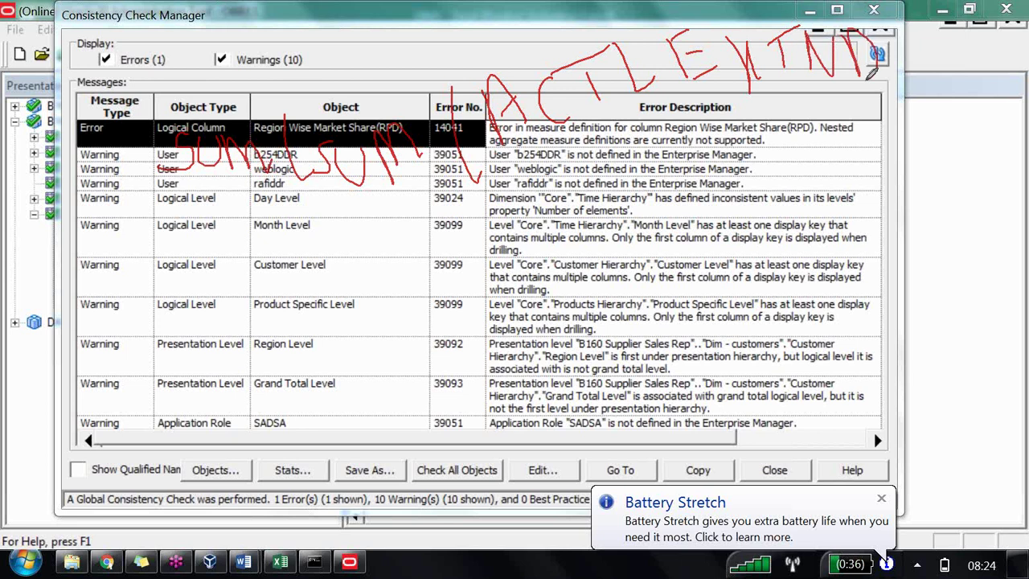
left_click_drag(900, 40, 908, 119)
left_click_drag(890, 14, 952, 124)
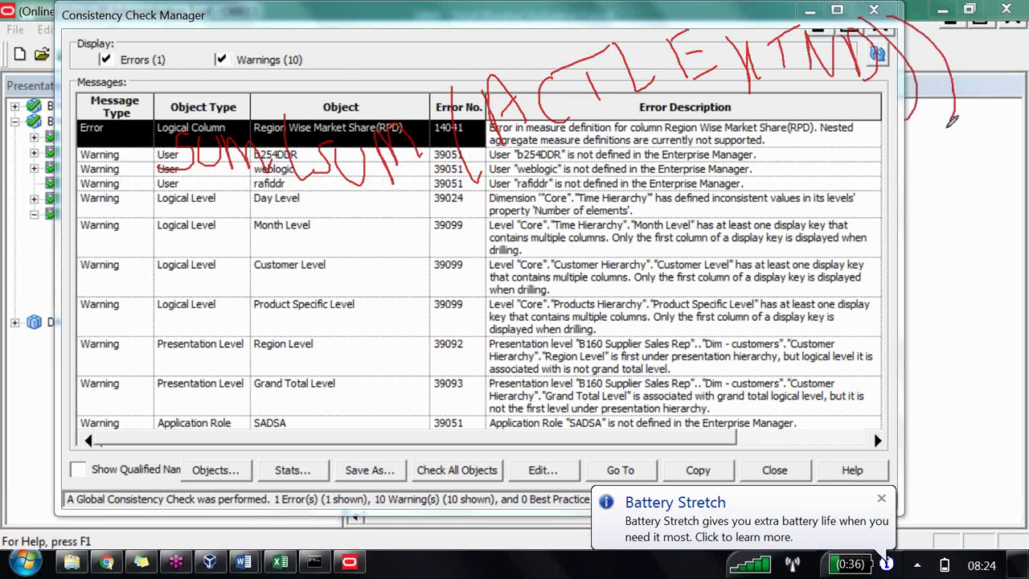
left_click_drag(314, 215, 383, 207)
left_click_drag(259, 234, 309, 226)
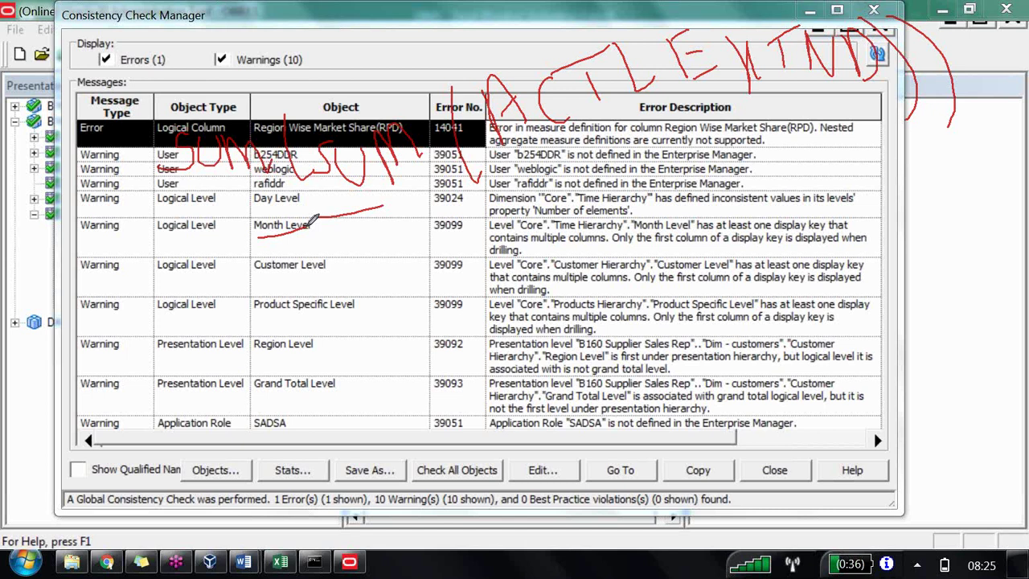
key("Escape")
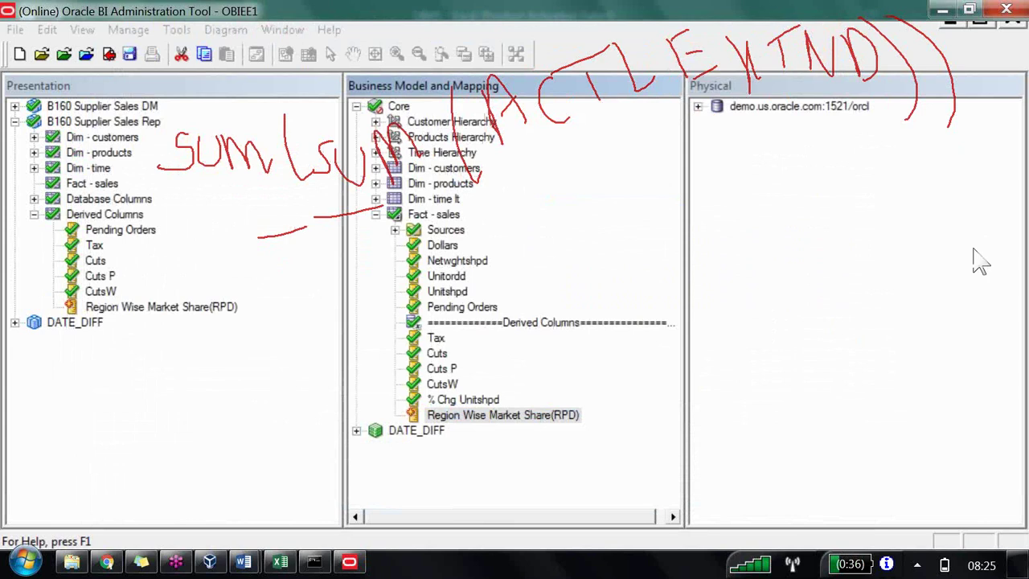
- Expand SUPPLIER2's physical Fact - Orders table down to its ACTLEXTND column
key("e")
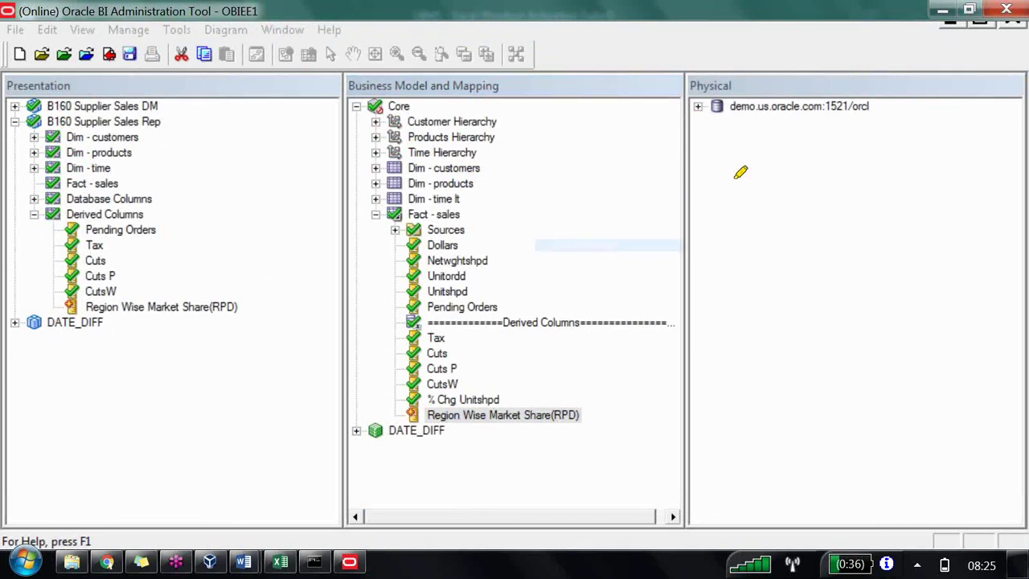
left_click(698, 106)
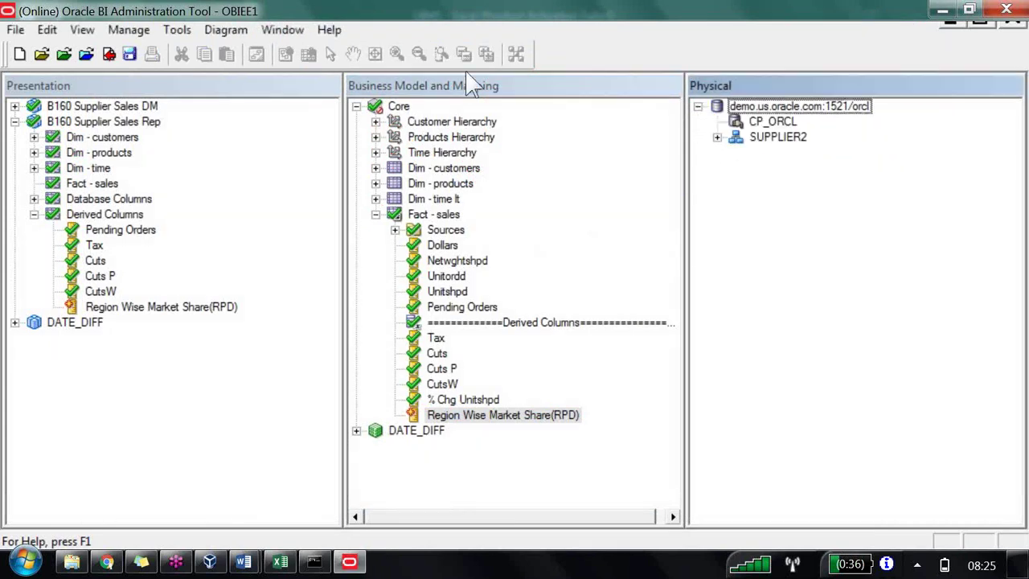
key("Down")
key("Down")
key("Right")
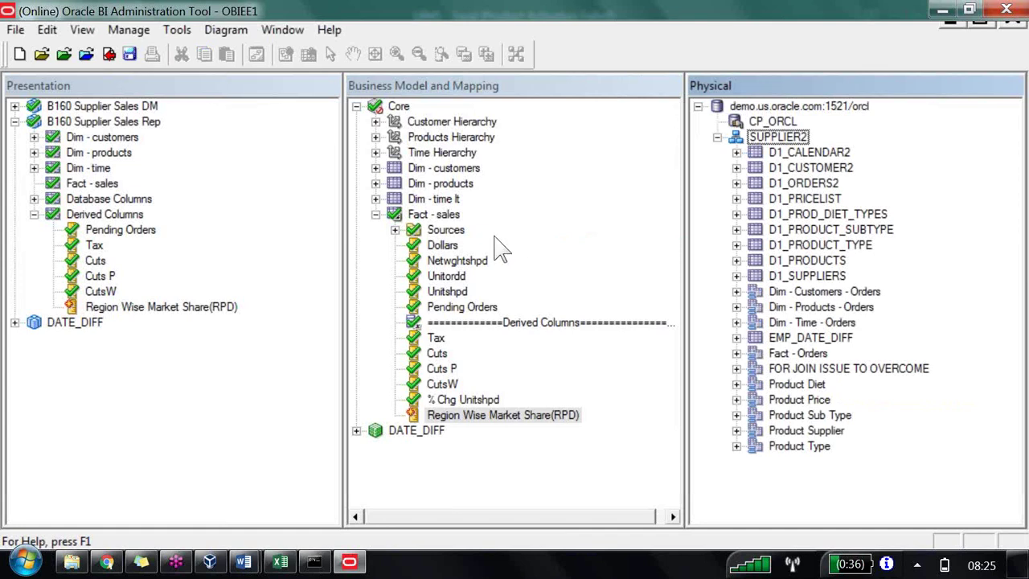
key("f")
key("Right")
key("Down")
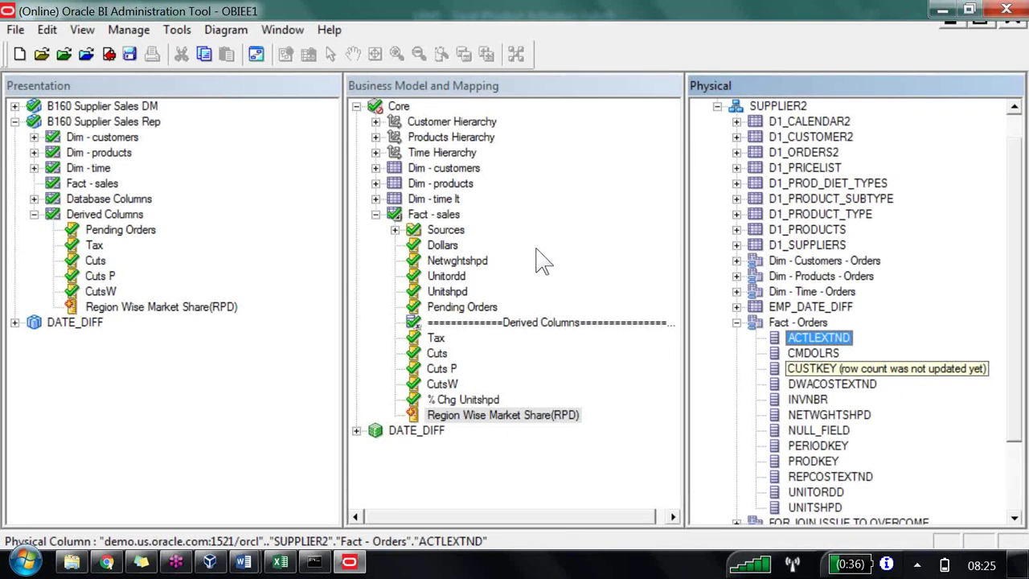
- Inspect the Dollars column's aggregation and its source sum(Fact - Orders.ACTLEXTND), then close
key("Tab")
type("do")
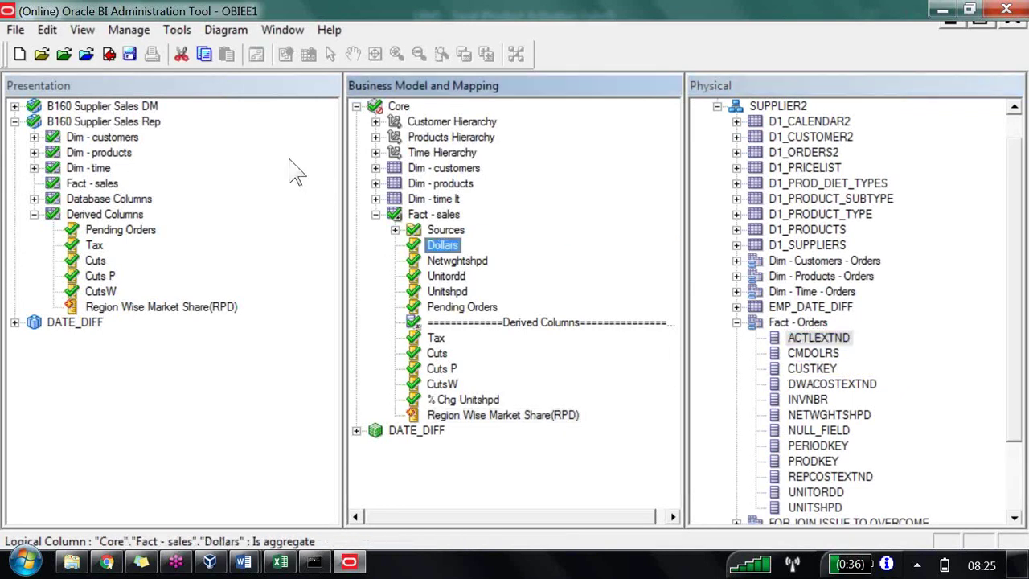
key("Return")
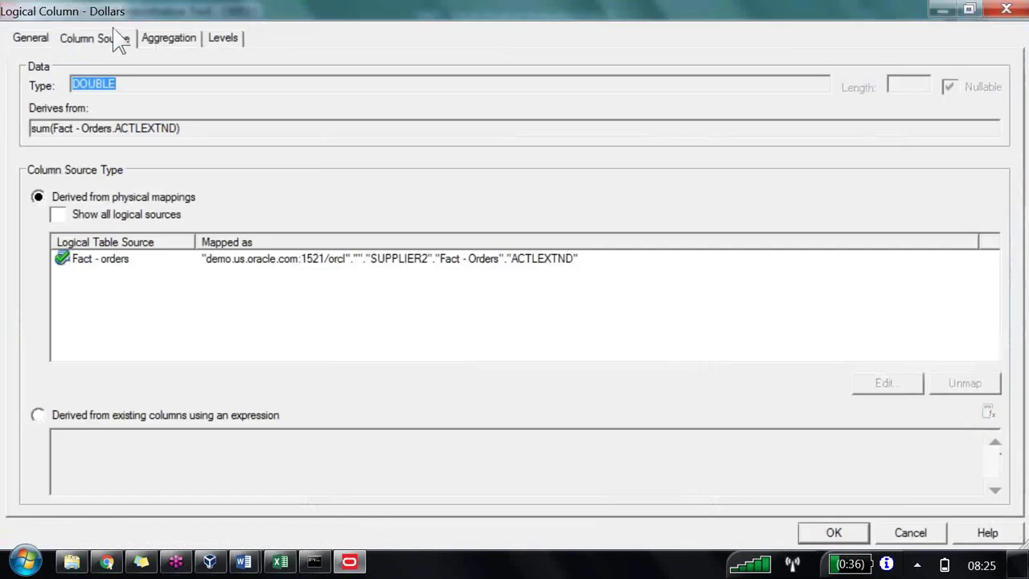
key("ctrl+Tab")
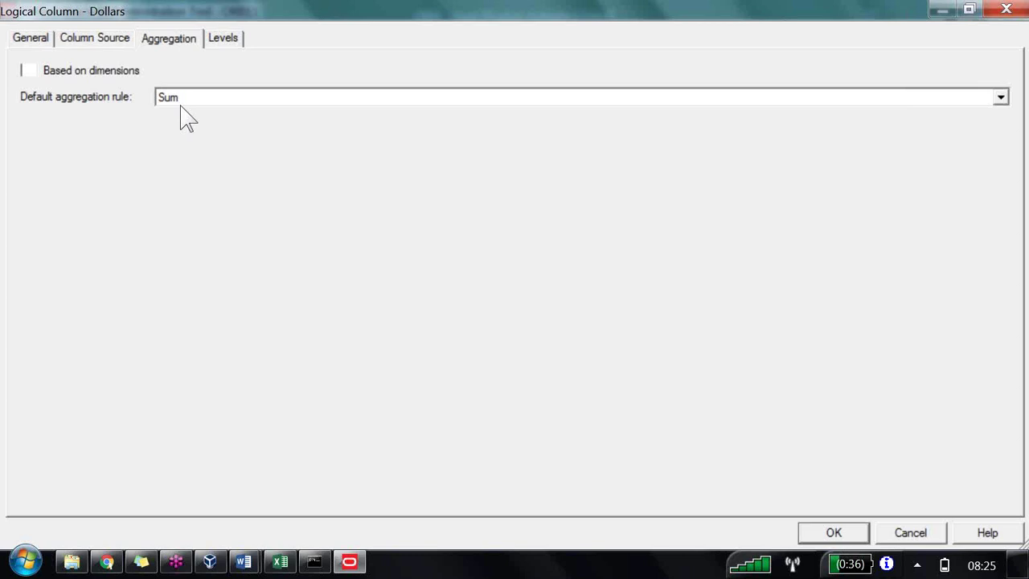
left_click(81, 37)
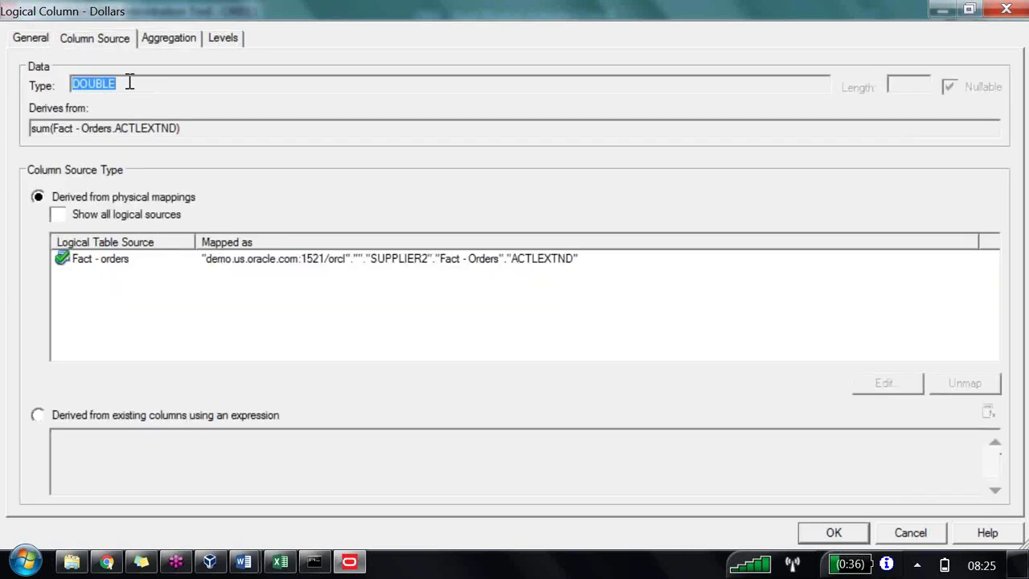
left_click_drag(182, 128, 16, 84)
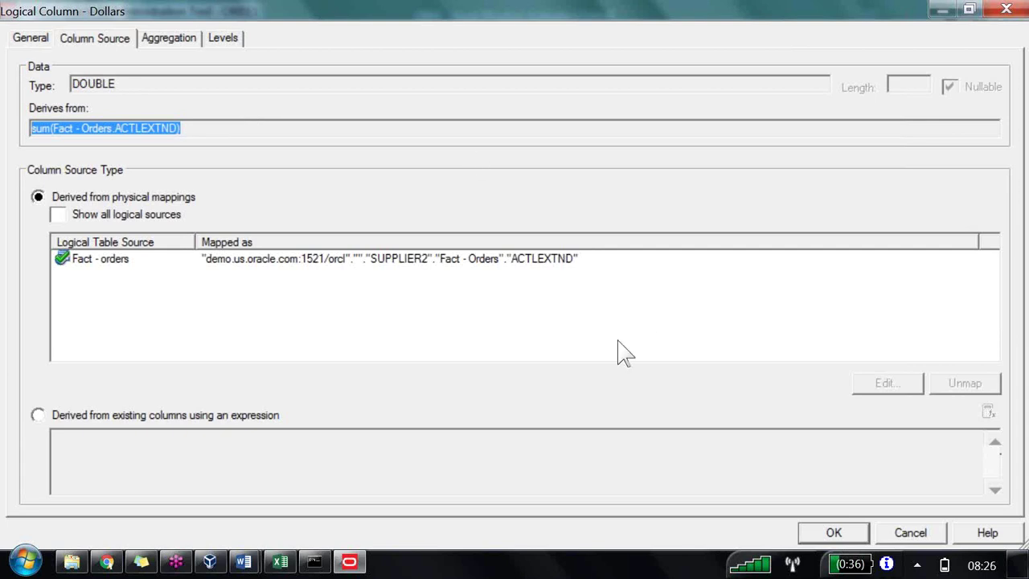
key("Return")
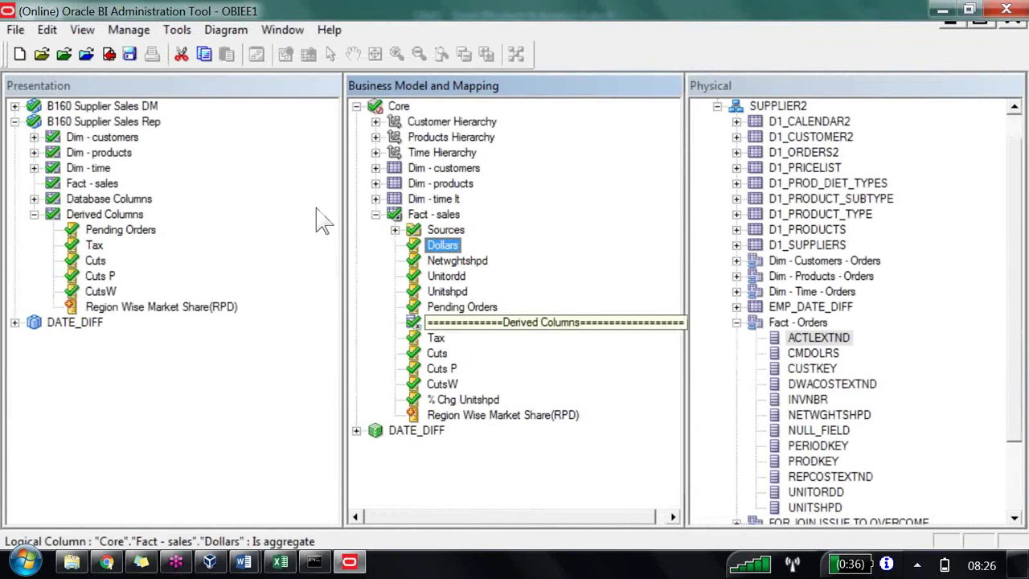
- Open Region Wise Market Share(RPD) properties and highlight the nested sum(sum part of its derivation
key("r")
key("Return")
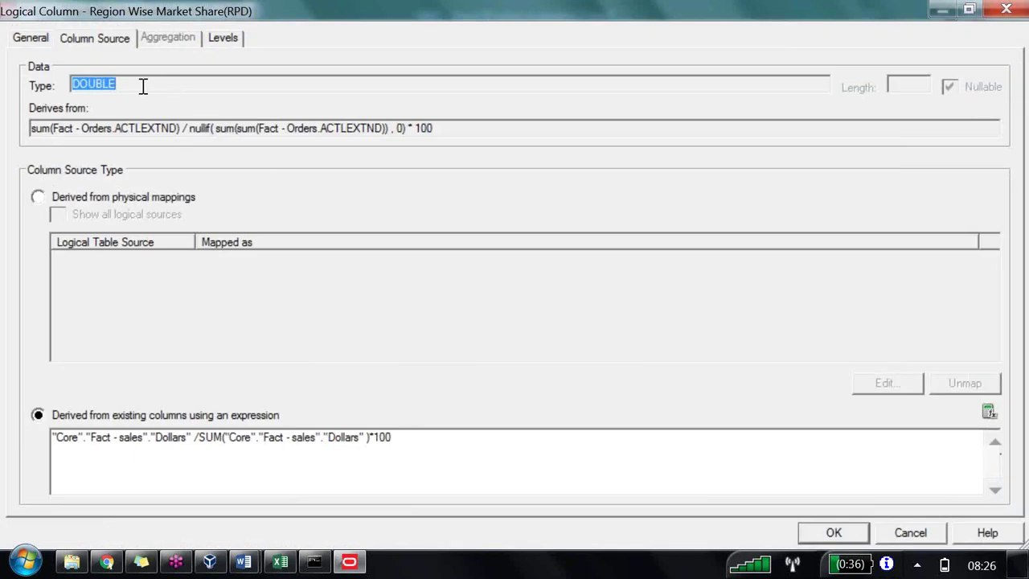
left_click_drag(212, 127, 255, 128)
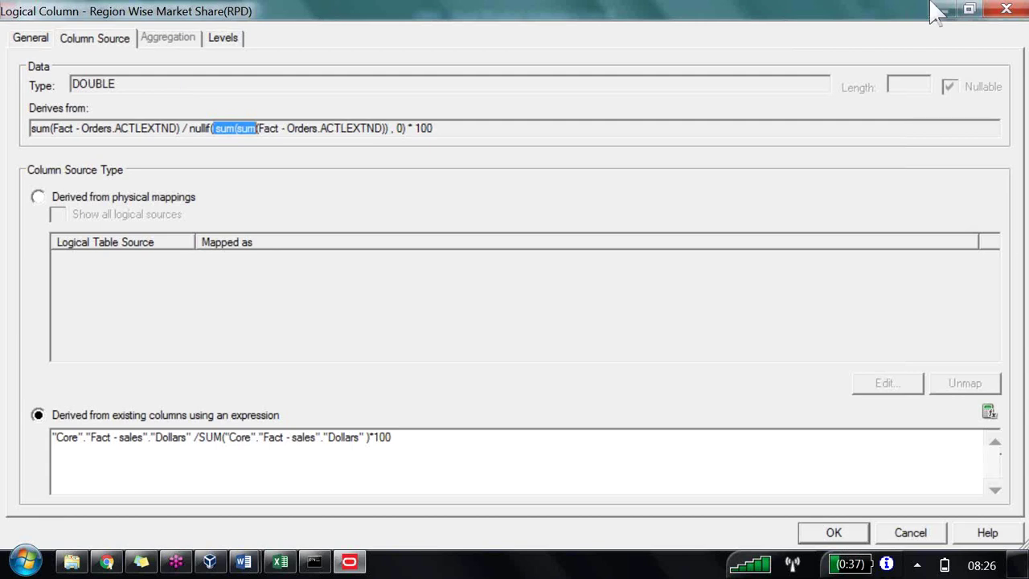
left_click(243, 561)
- Highlight the LBM note that nested aggregates like SUM(SUM(ACTLEXTND)) are unsupported
left_click(197, 513)
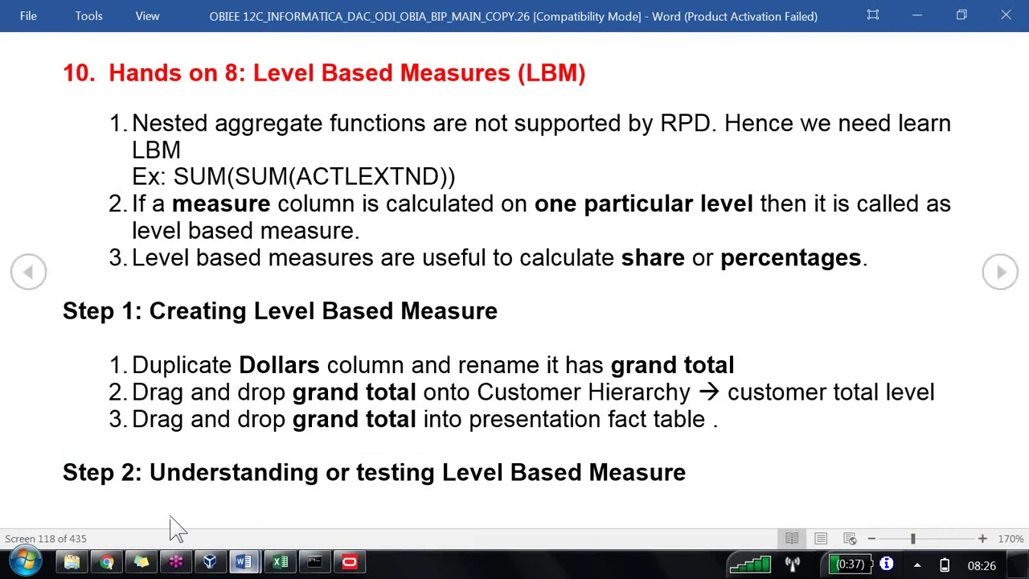
left_click(167, 129)
left_click_drag(143, 126, 693, 163)
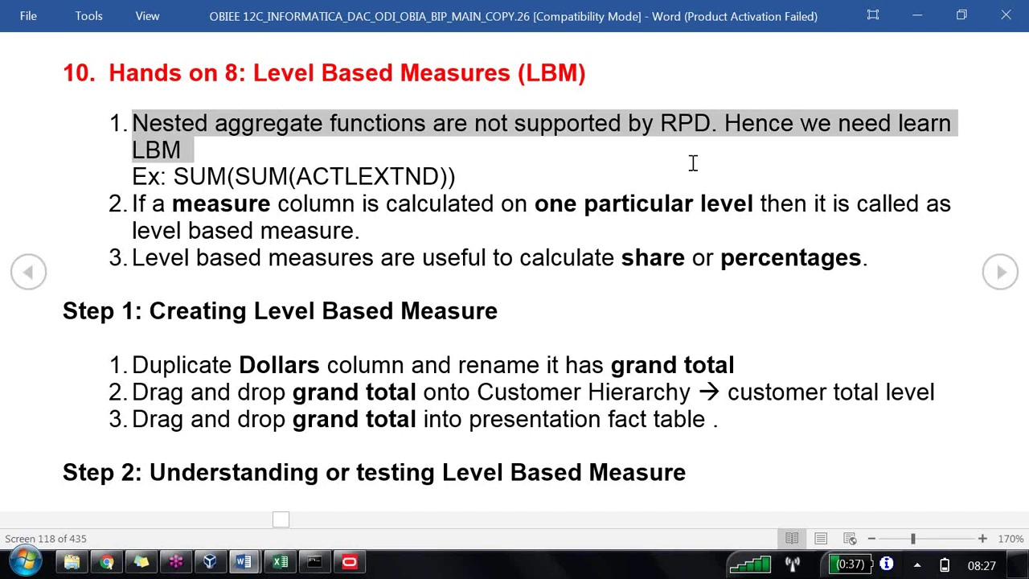
left_click_drag(693, 164, 664, 178)
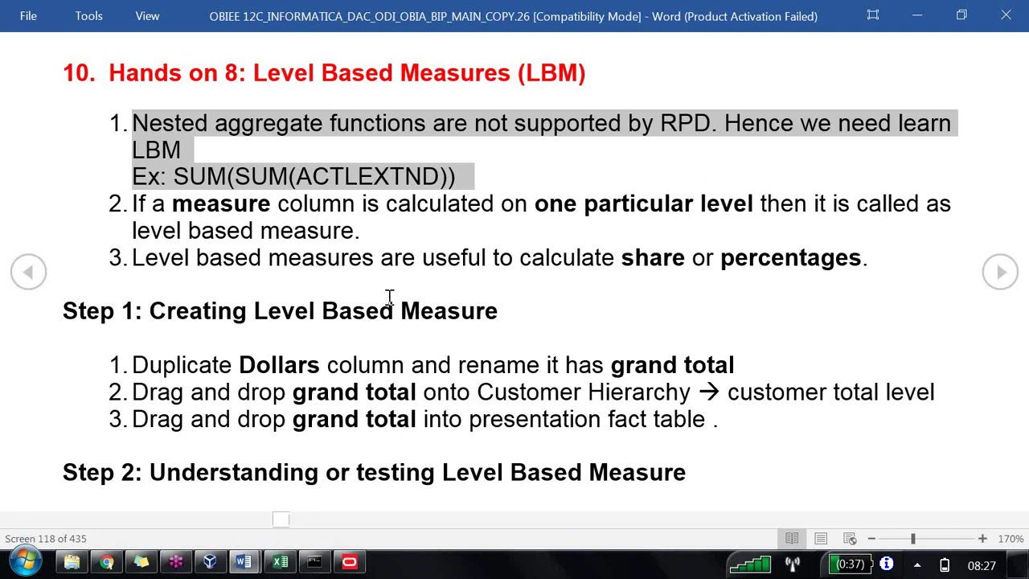
- Close the properties and delete the Region Wise Market Share(RPD) column
key("alt+Tab")
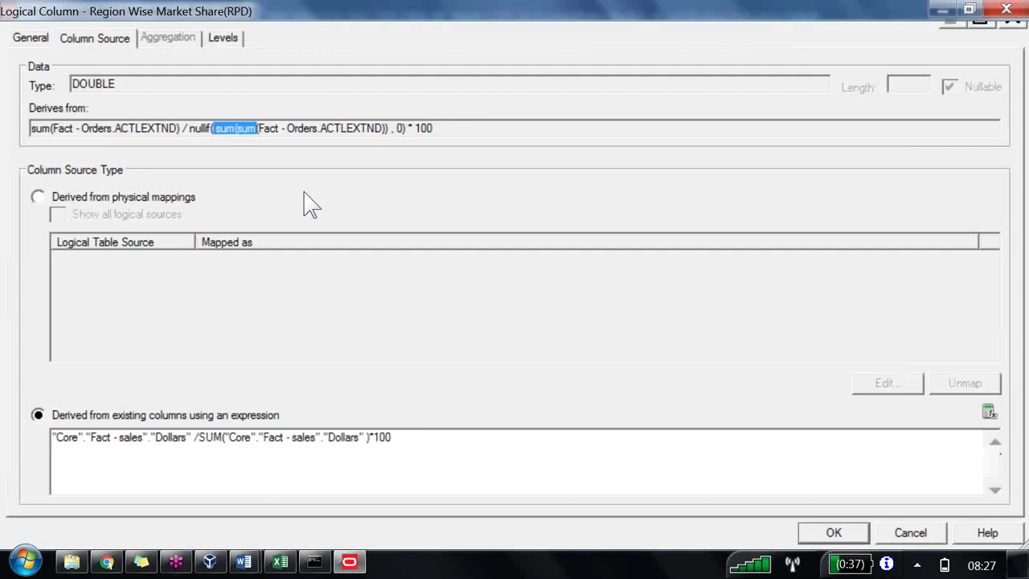
key("Return")
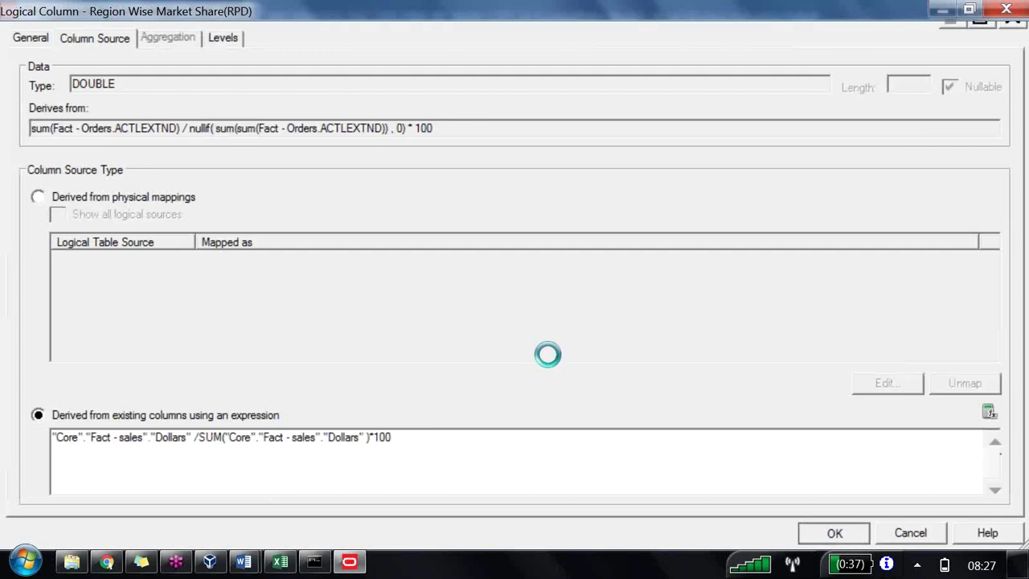
key("Delete")
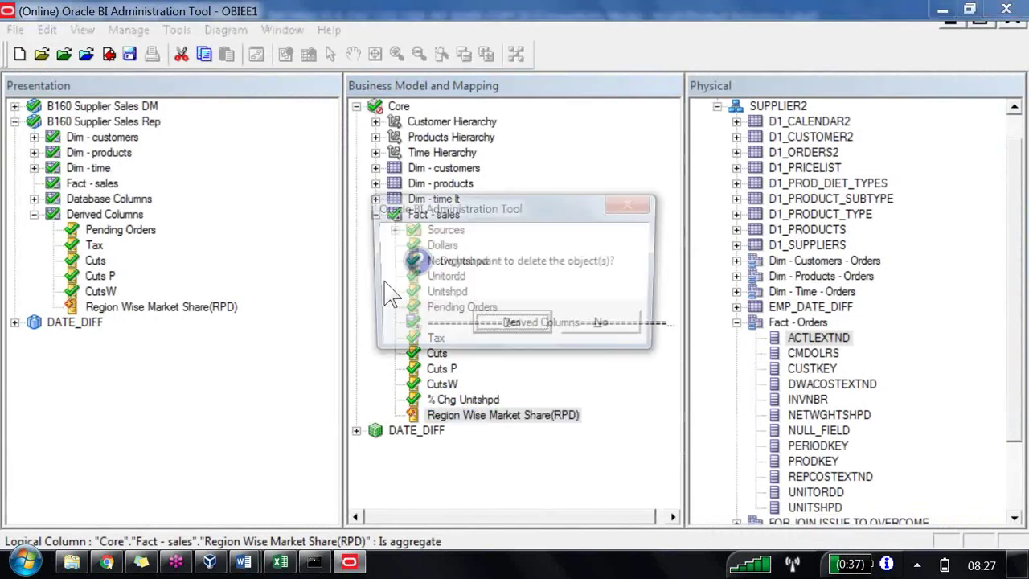
key("Return")
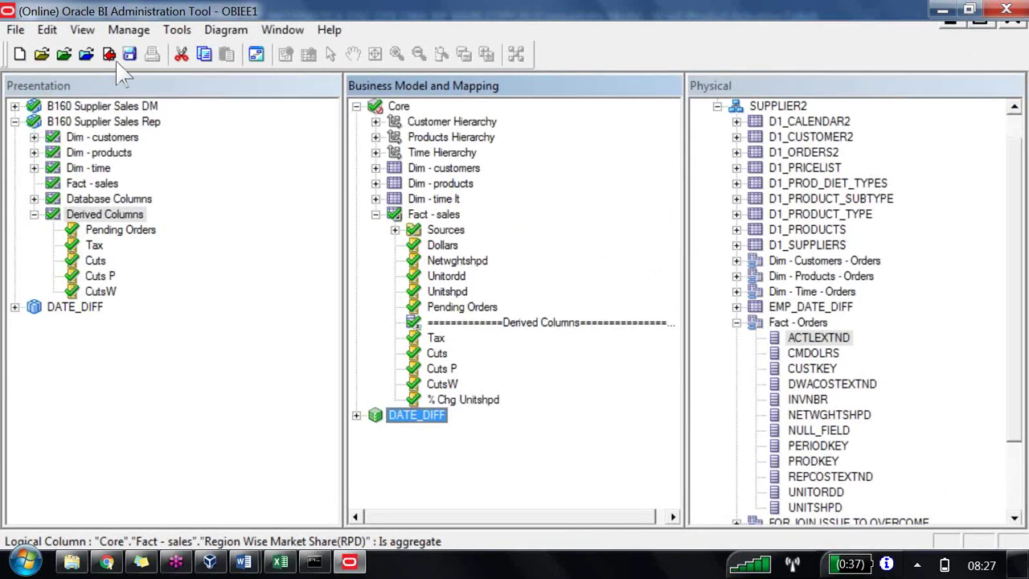
- Save the repository, run the global consistency check, and confirm no errors with warnings hidden
left_click(88, 57)
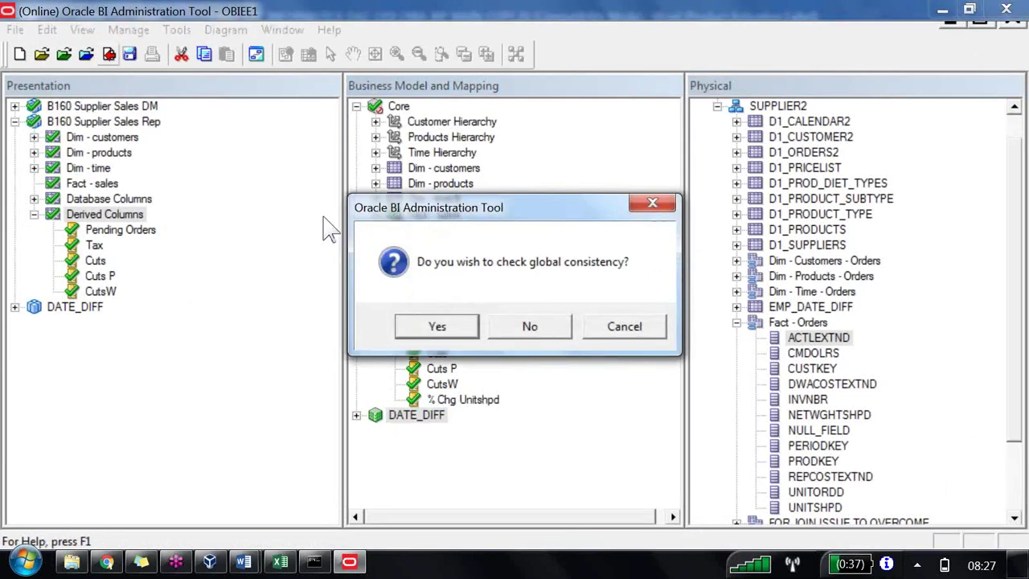
key("Return")
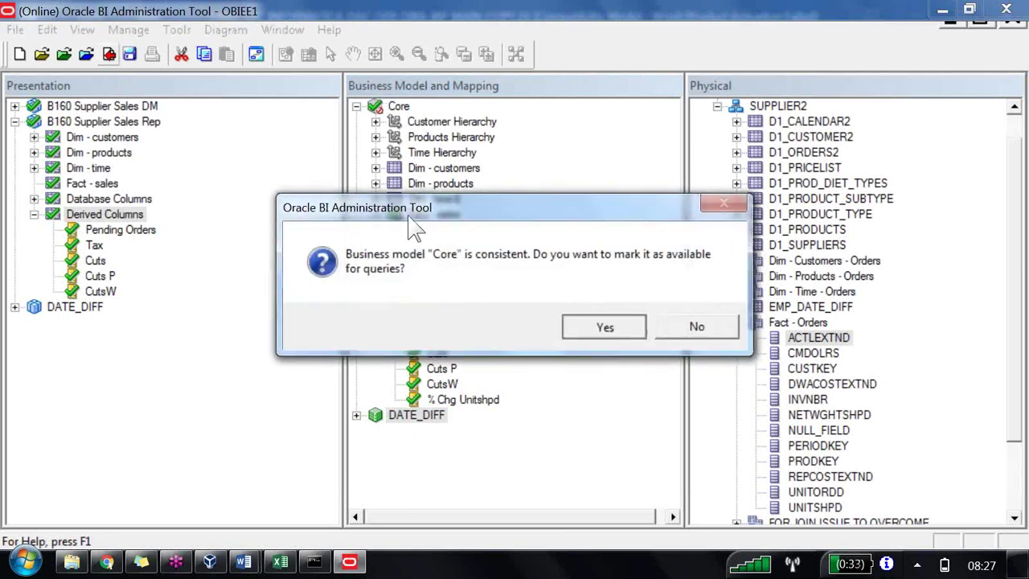
left_click(603, 325)
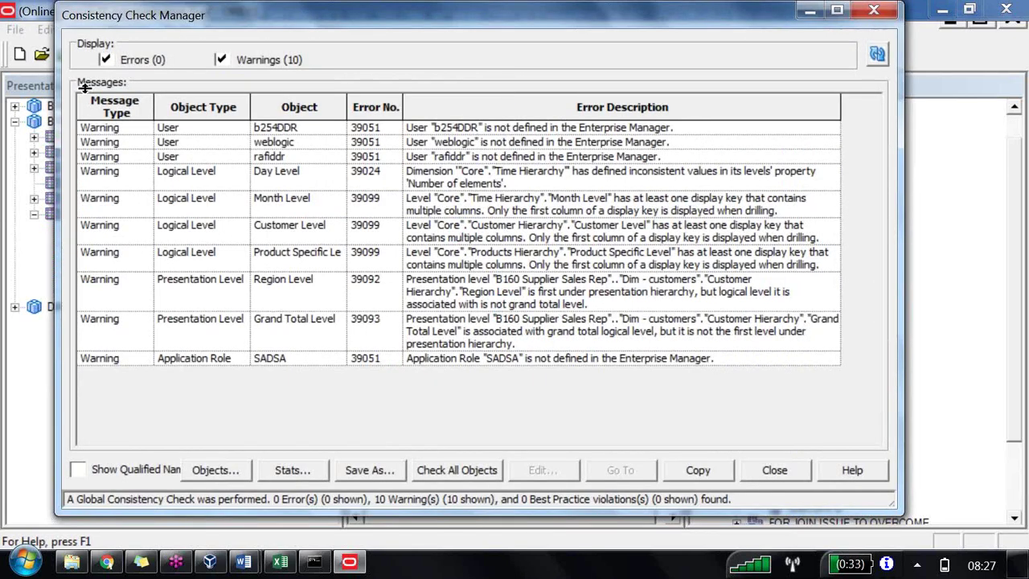
left_click(221, 59)
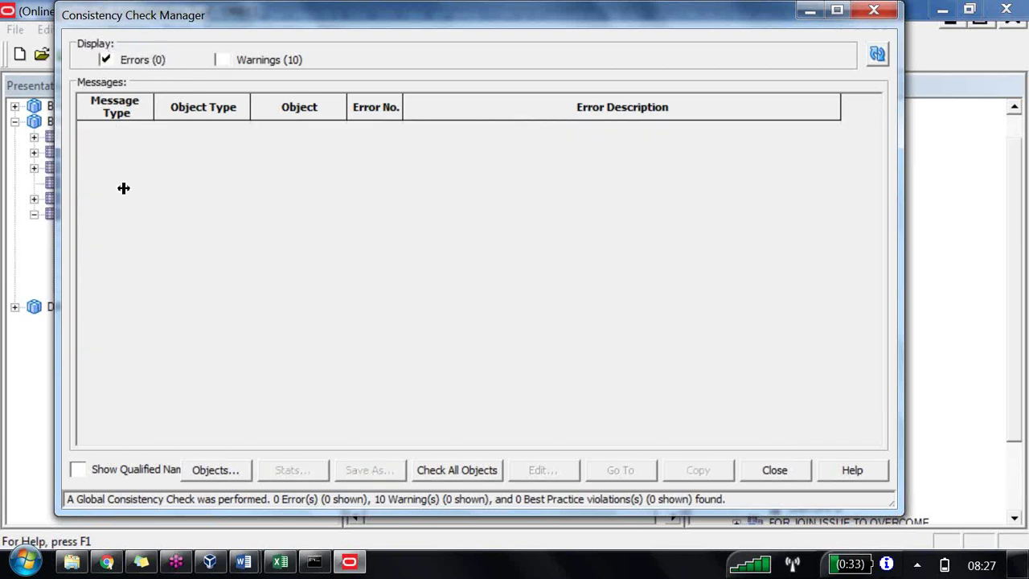
key("Escape")
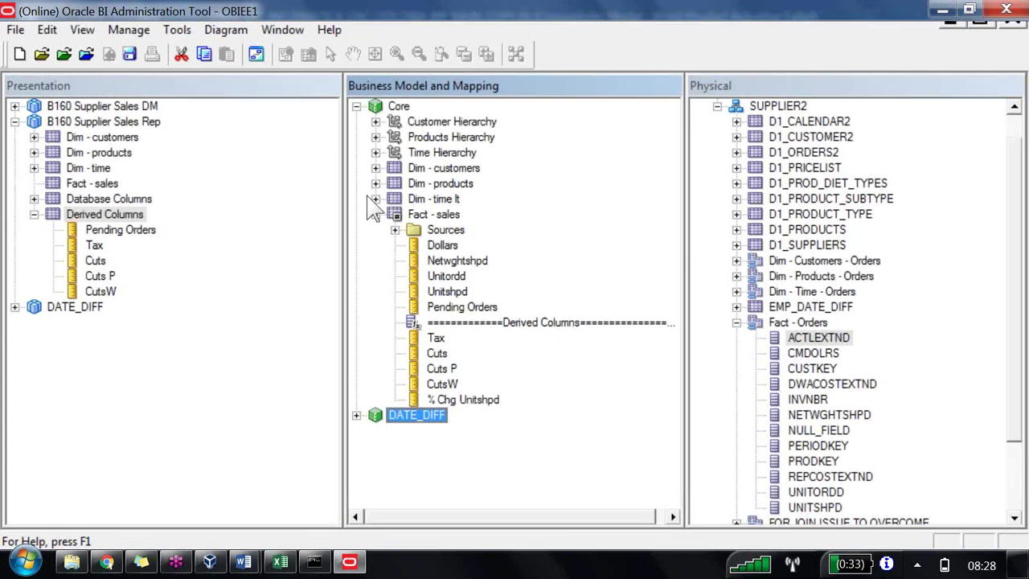
- Return to the LBM1 report results in the browser
left_click(107, 561)
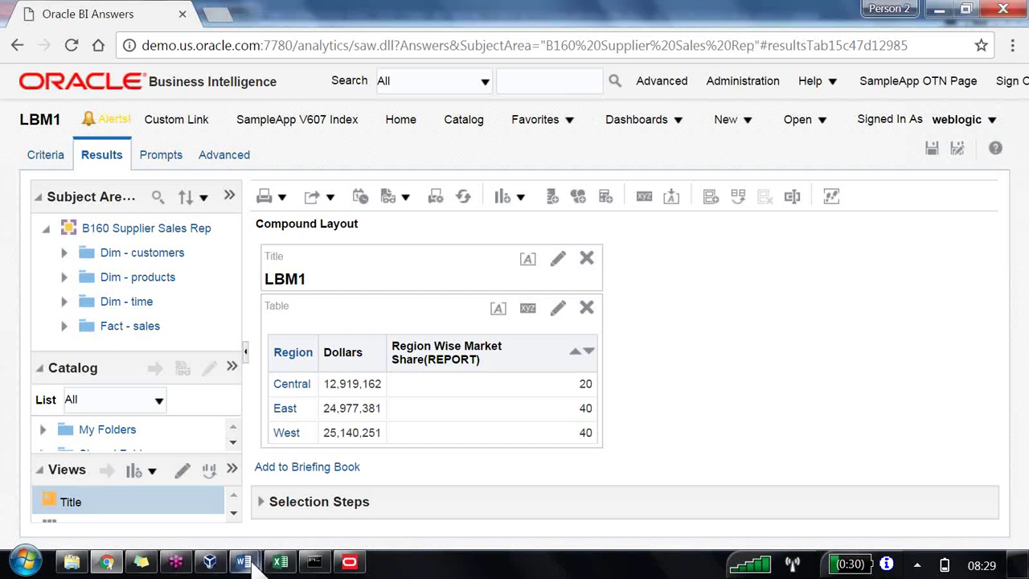
- Glance at the Document1 notes in Word, then bring the LBM1 Excel workbook back up
mouse_move(252, 561)
left_click(315, 482)
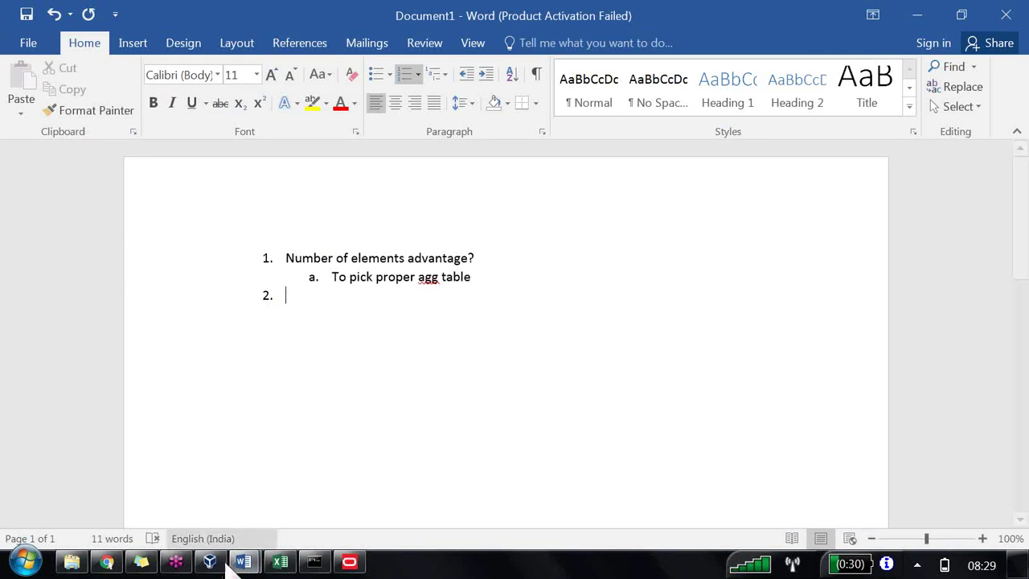
left_click(280, 561)
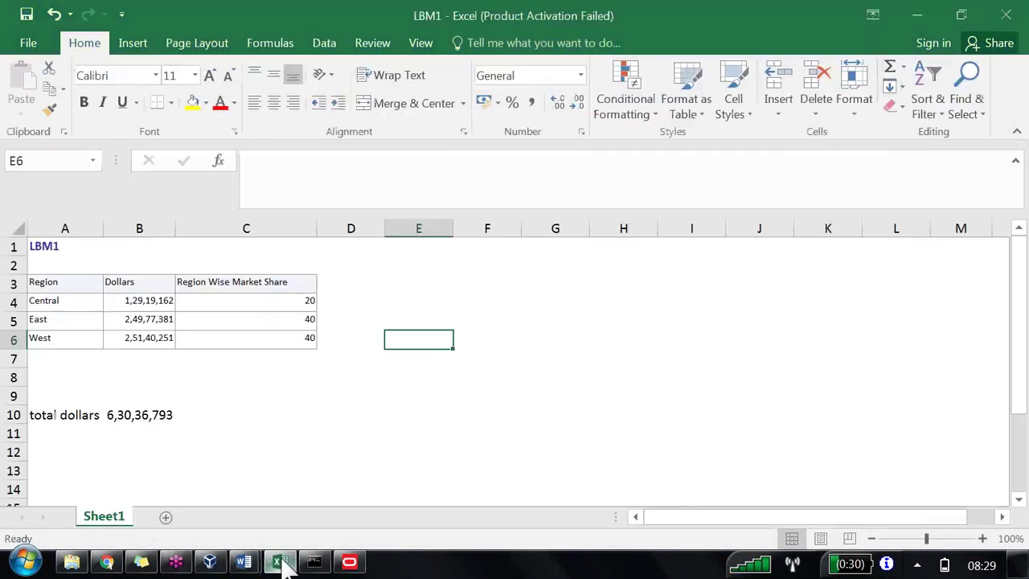
- Review the Document1 notes in Word
left_click(373, 447)
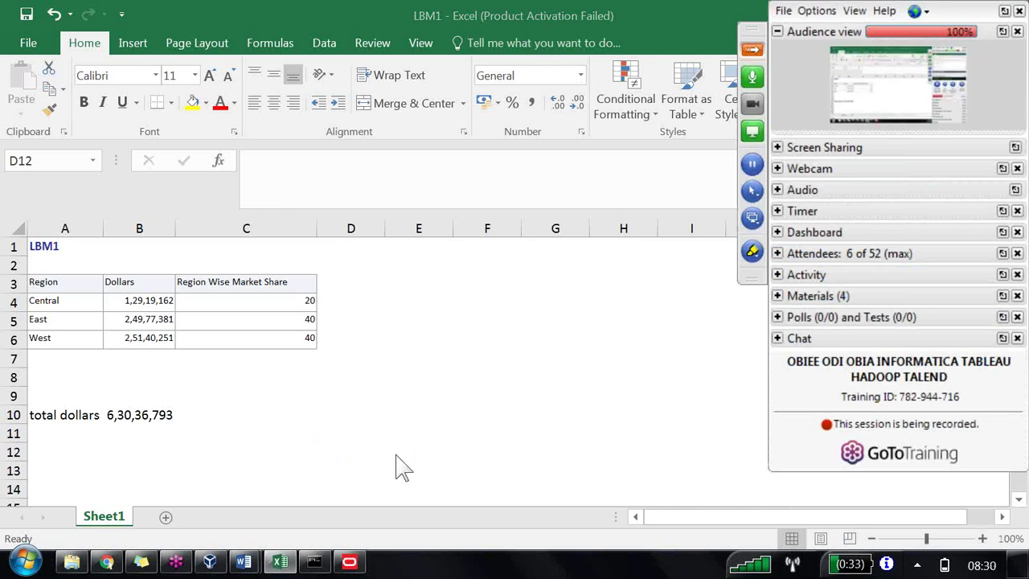
mouse_move(242, 560)
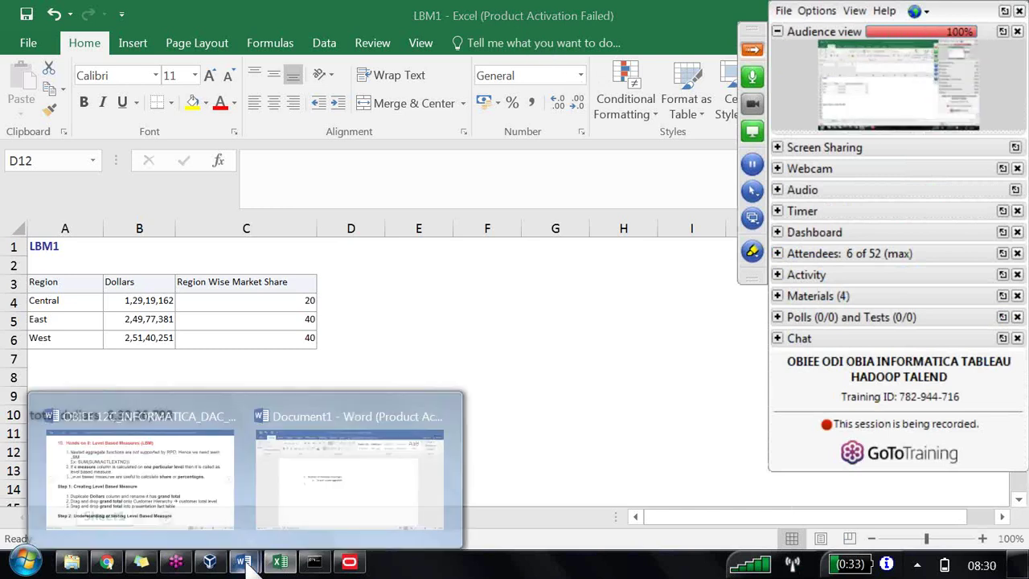
left_click(328, 489)
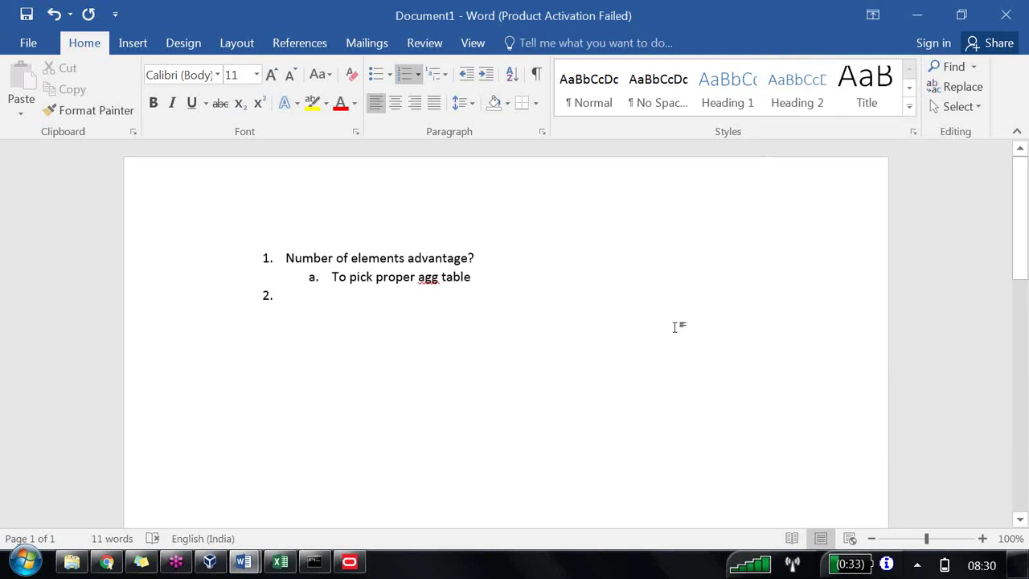
- Compare LBM1's regional Dollars and shares with the 6,30,36,793 total, then return to the repository
left_click(279, 562)
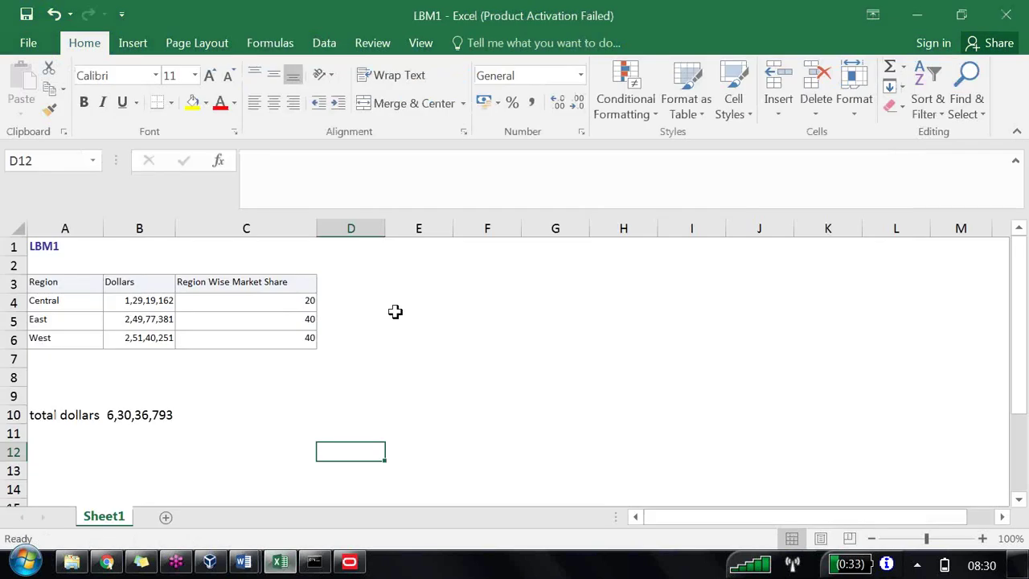
left_click(405, 321)
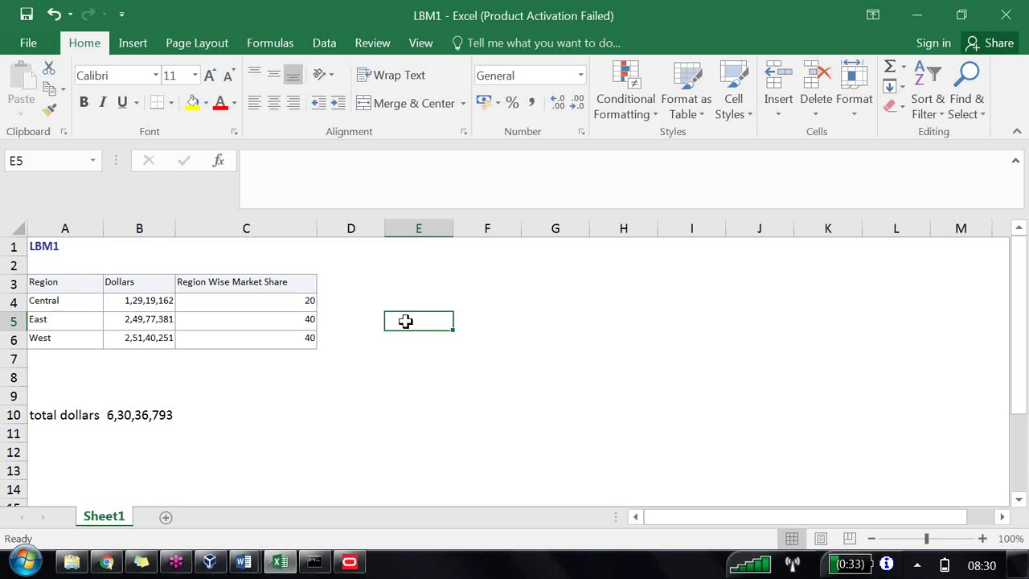
left_click(350, 561)
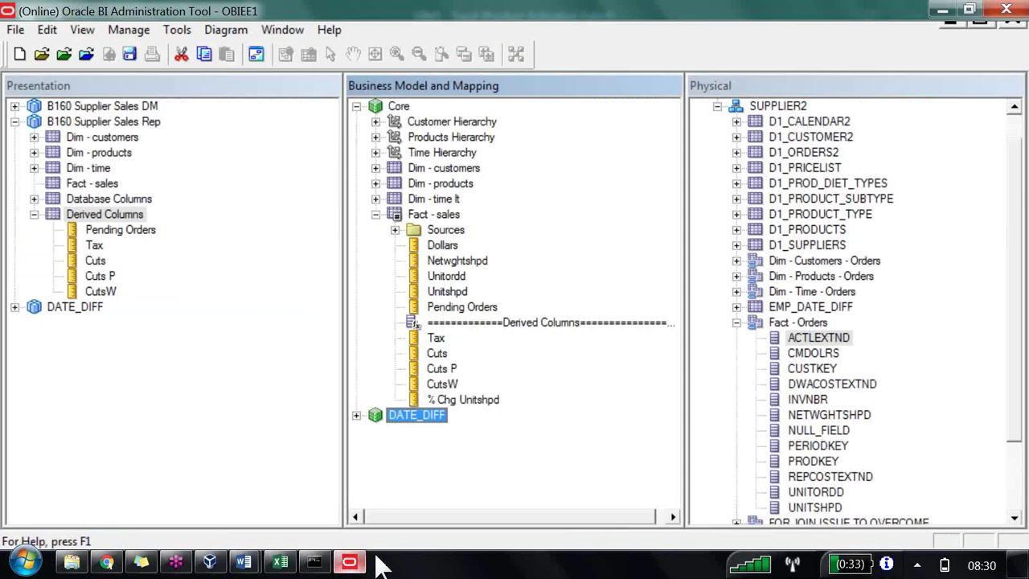
- Duplicate the Dollars logical column and rename the copy to 'Grand Total'
left_click(442, 245)
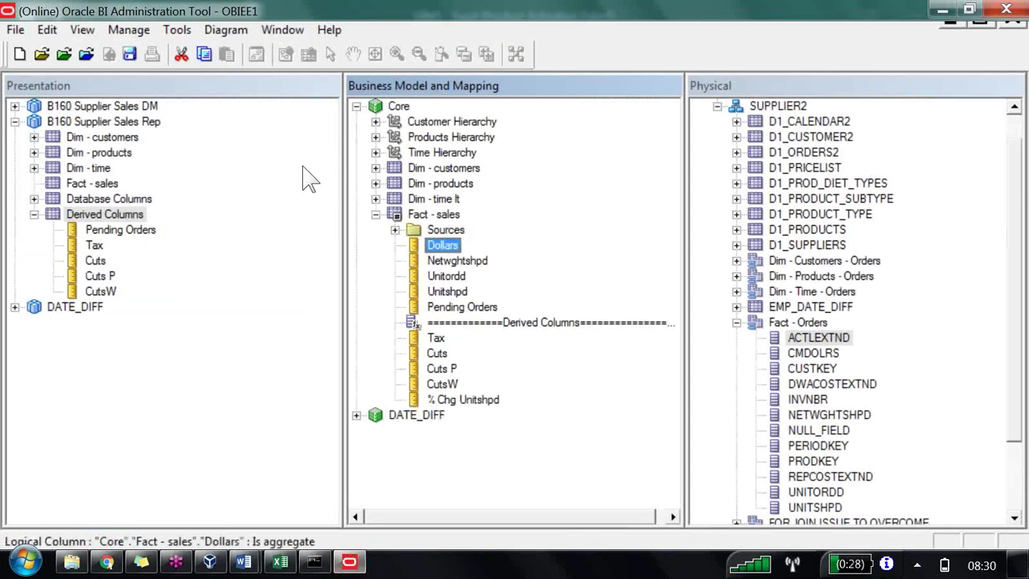
right_click(442, 245)
key("Return")
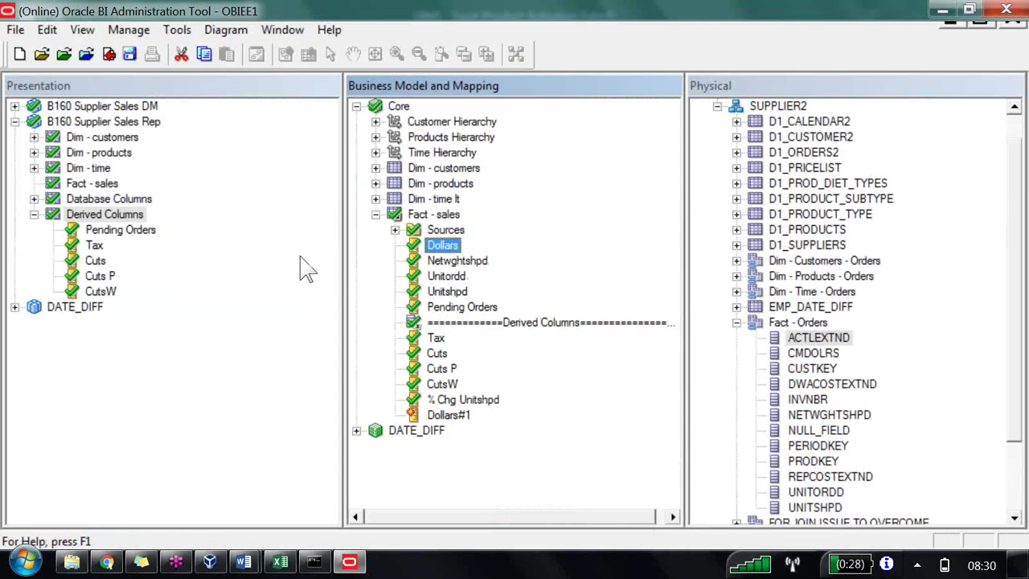
left_click(448, 415)
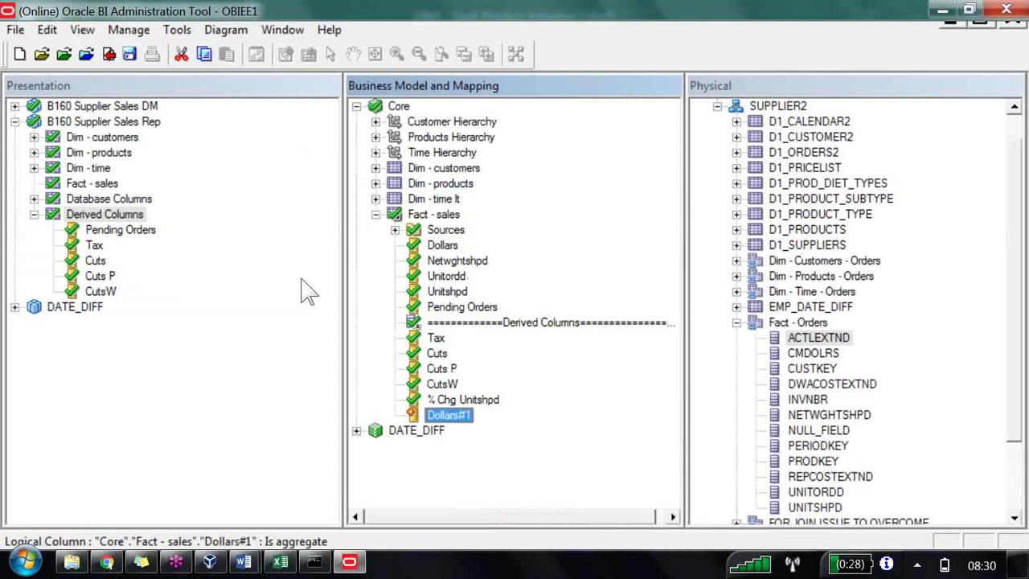
key("F2")
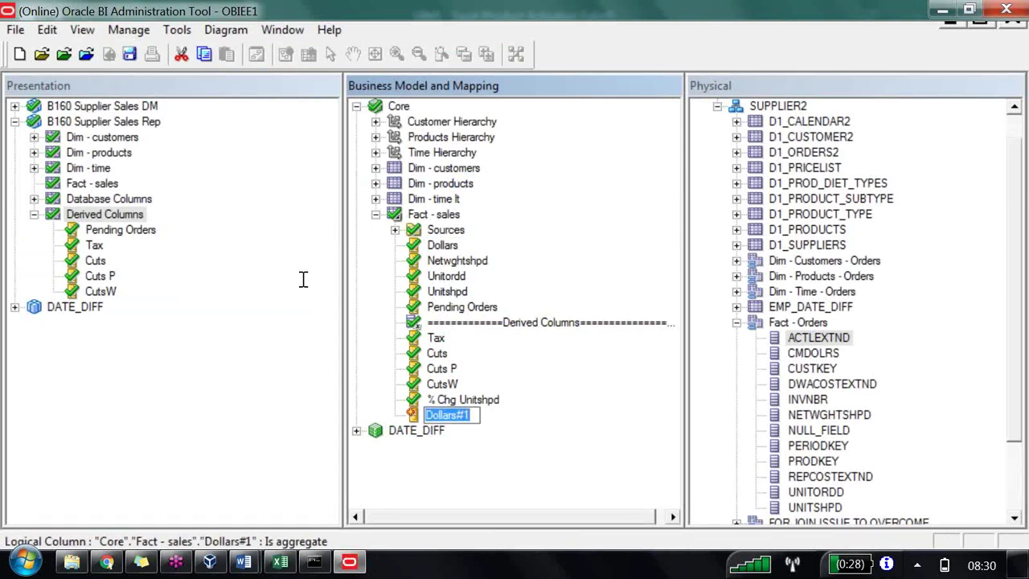
type("Gran")
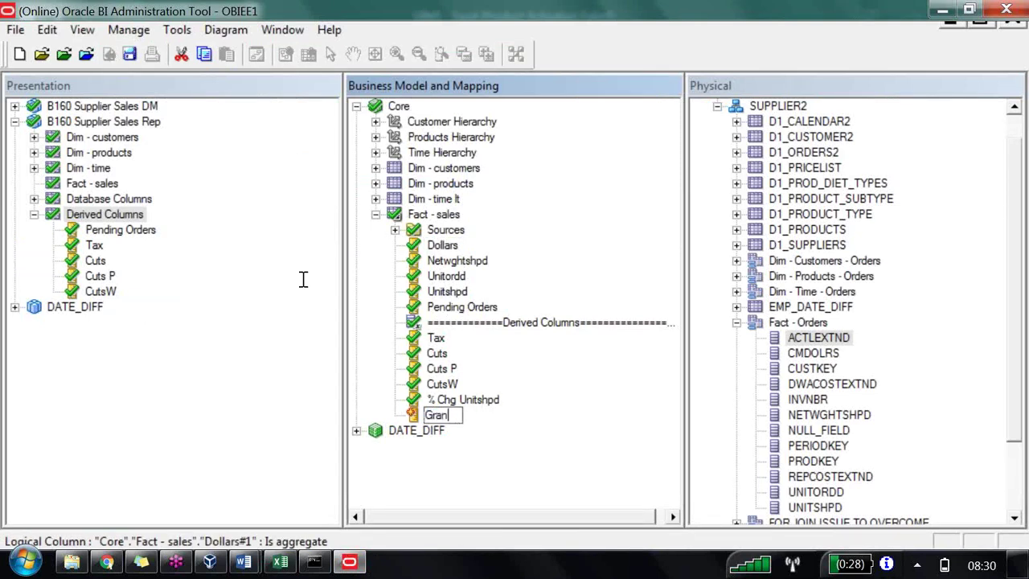
type("d Total")
key("Return")
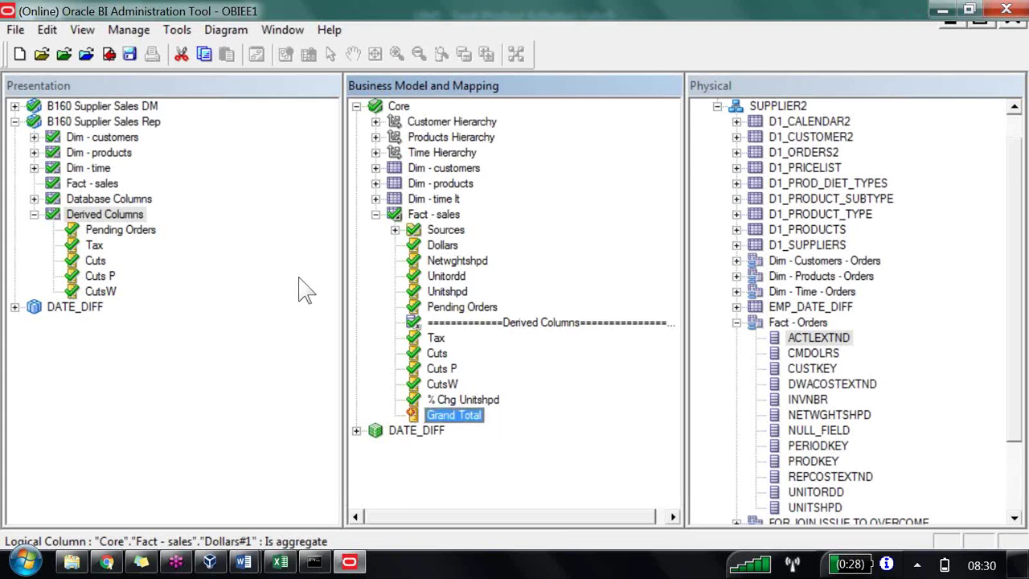
- Add Grand Total to the Derived Columns presentation folder and check in with 0 consistency errors
left_click_drag(453, 415, 86, 145)
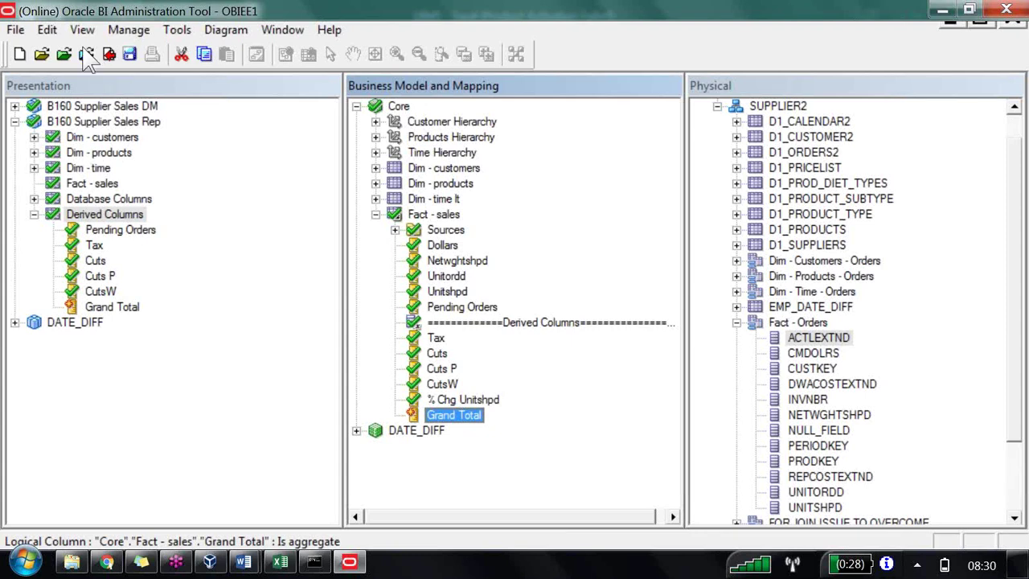
left_click(109, 54)
left_click(436, 326)
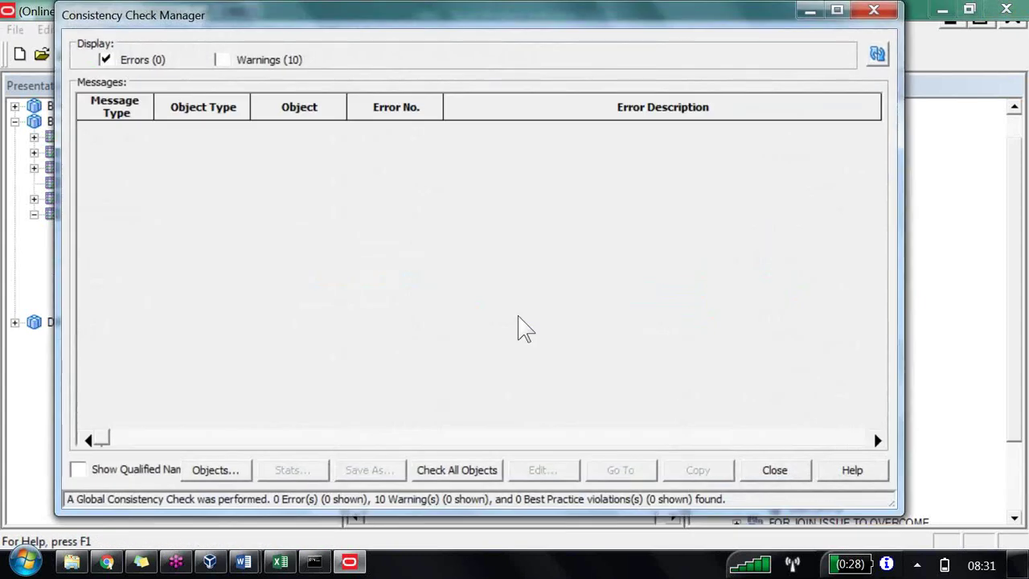
key("Return")
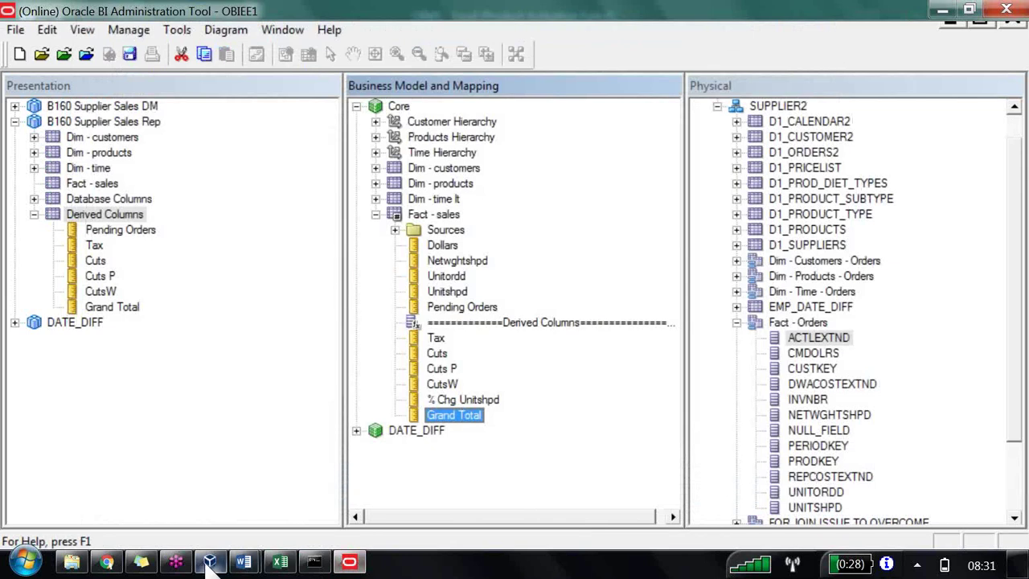
- Reload the server metadata in the Answers Subject Areas pane
left_click(117, 565)
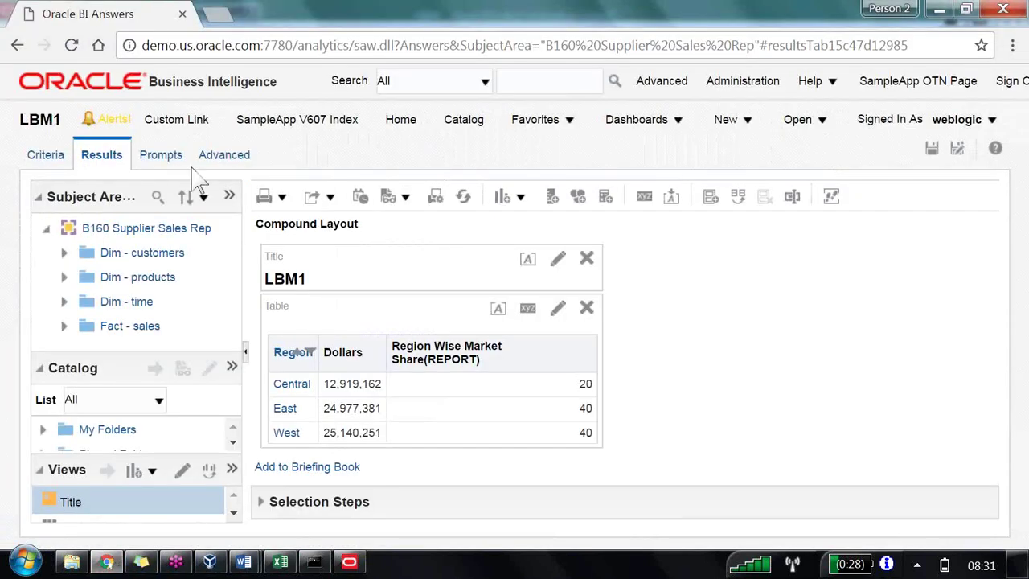
left_click(229, 198)
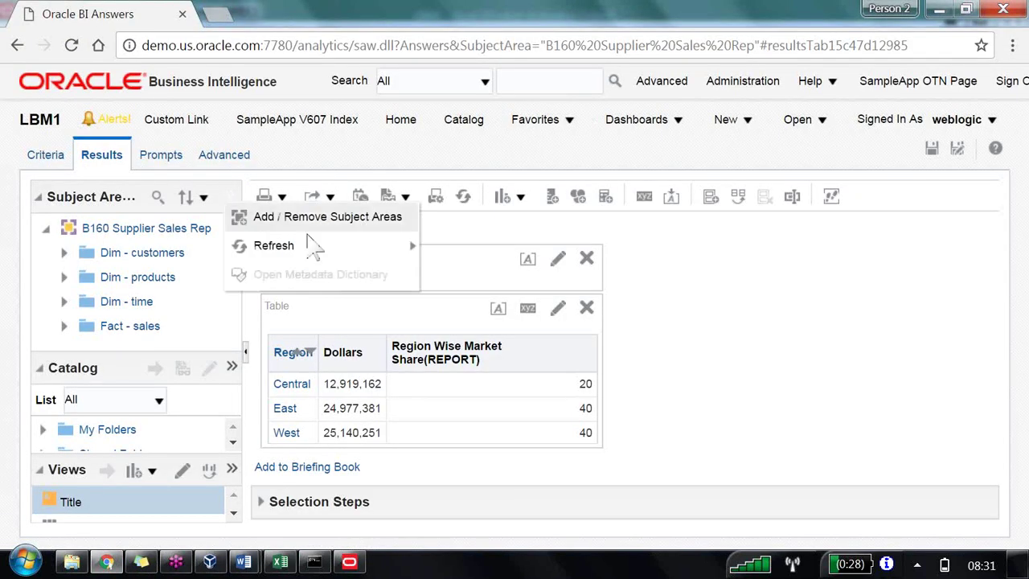
mouse_move(337, 249)
left_click(462, 275)
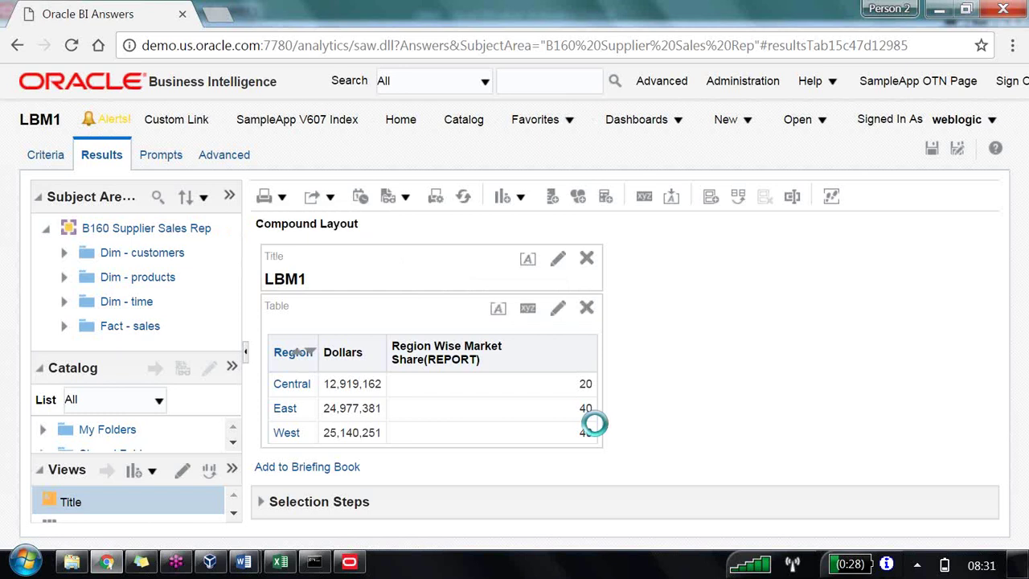
- Add Grand Total from Fact - sales > Derived Columns to the LBM1 table, right after Dollars
left_click(64, 326)
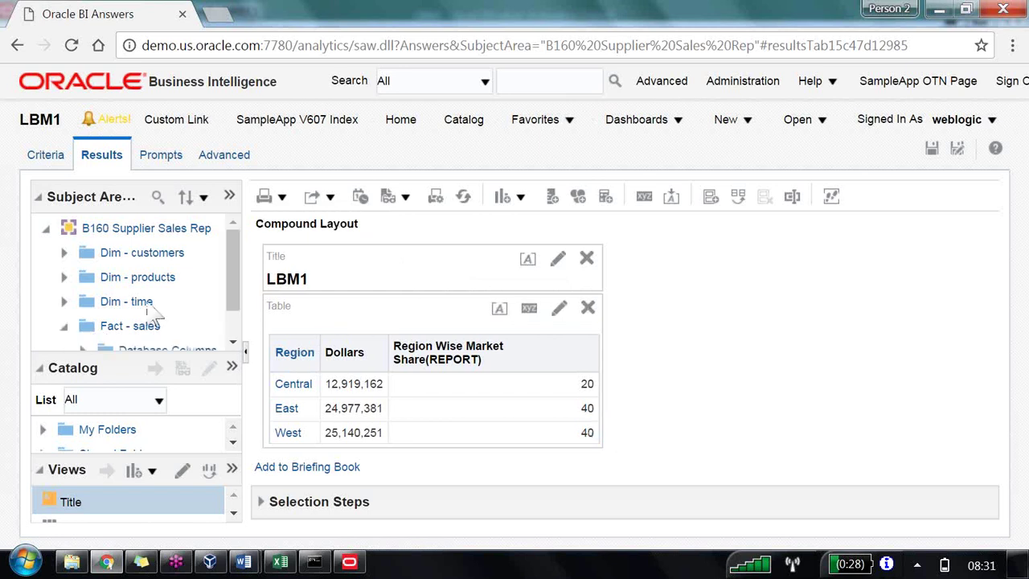
left_click(84, 336)
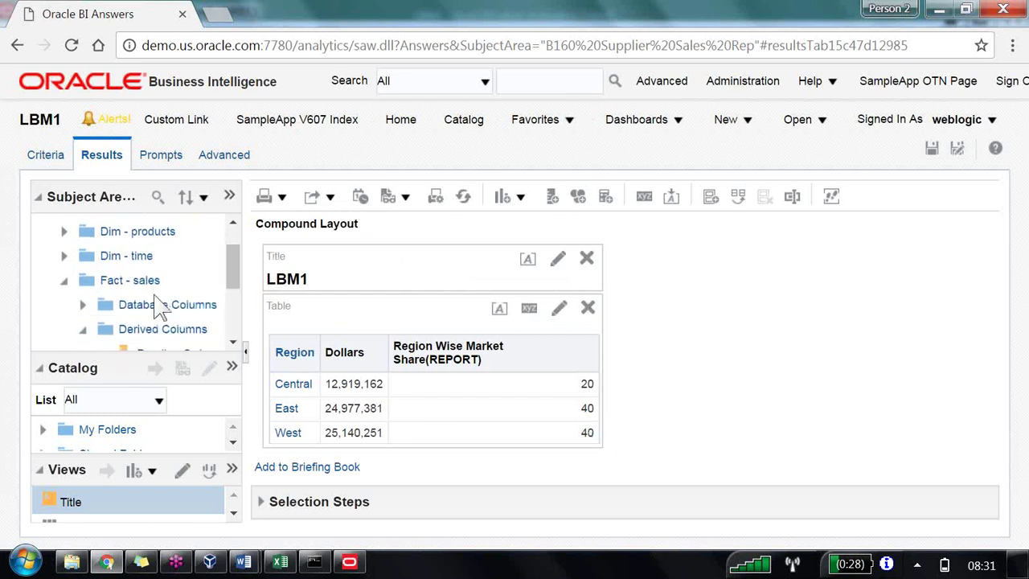
left_click_drag(165, 341, 370, 385)
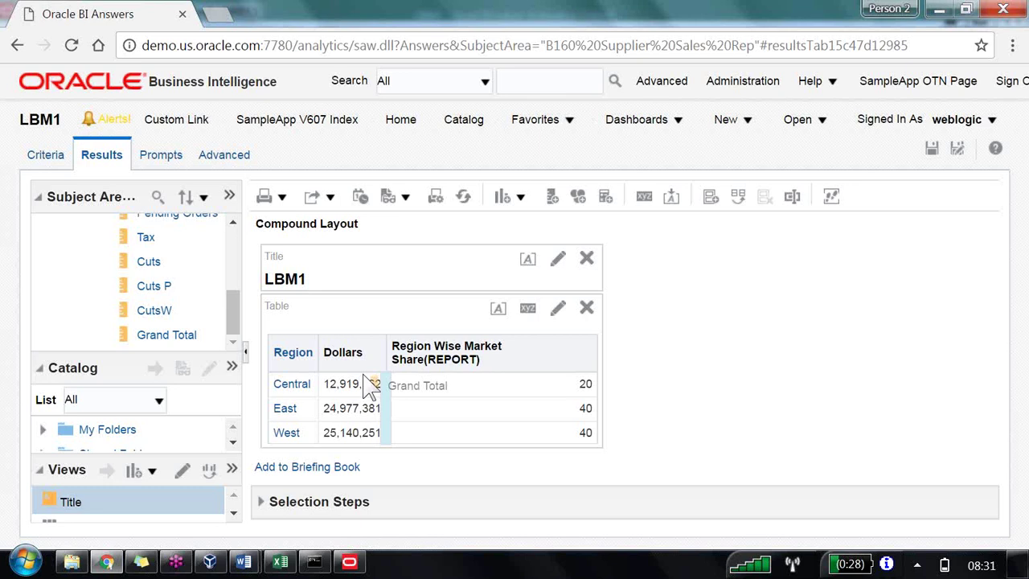
left_click_drag(372, 386, 373, 384)
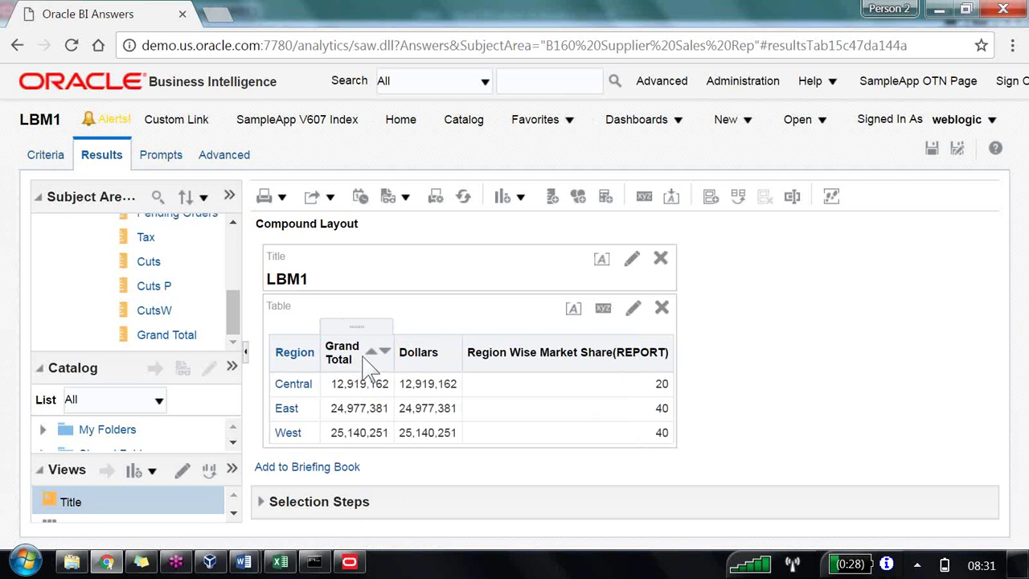
mouse_move(356, 328)
left_mouse_down()
mouse_move(462, 336)
mouse_move(451, 382)
left_mouse_up()
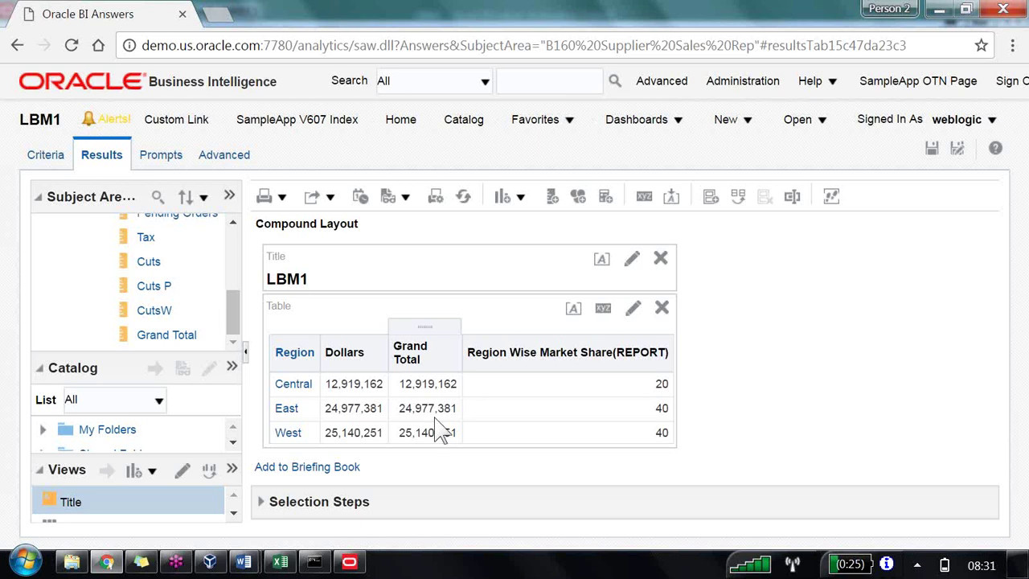
left_click(354, 563)
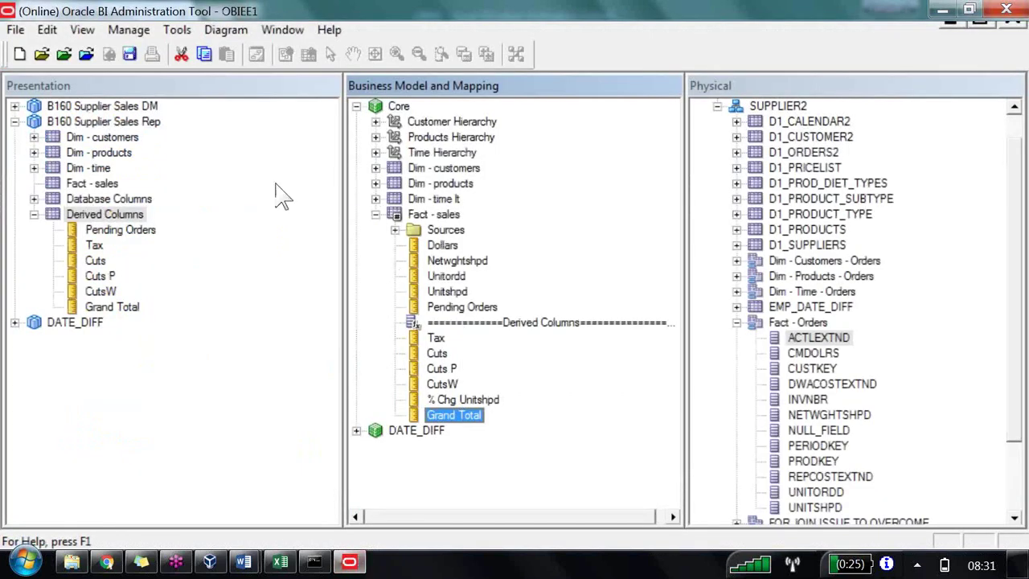
- Expand all levels of the Customer Hierarchy
right_click(422, 121)
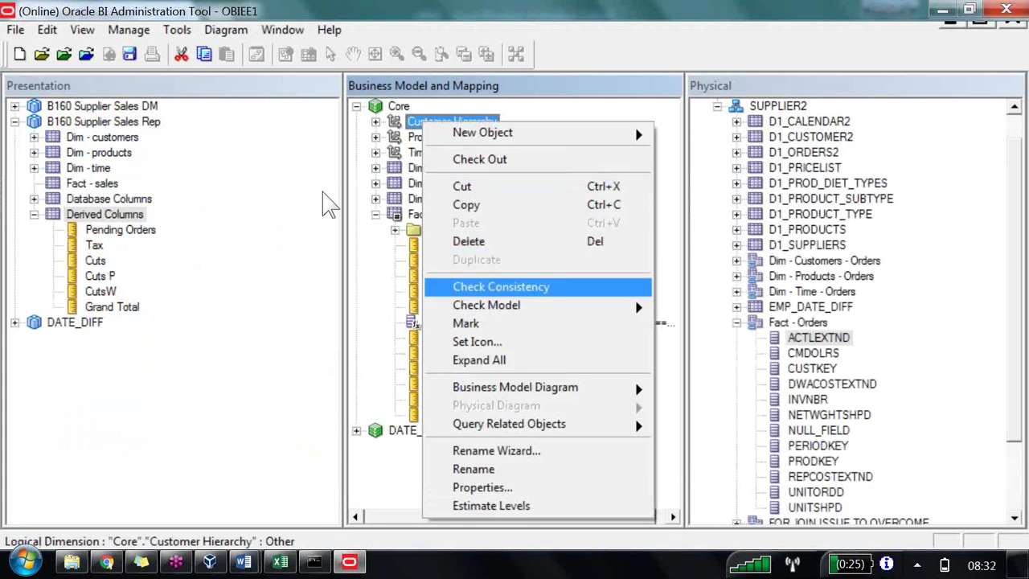
left_click(491, 366)
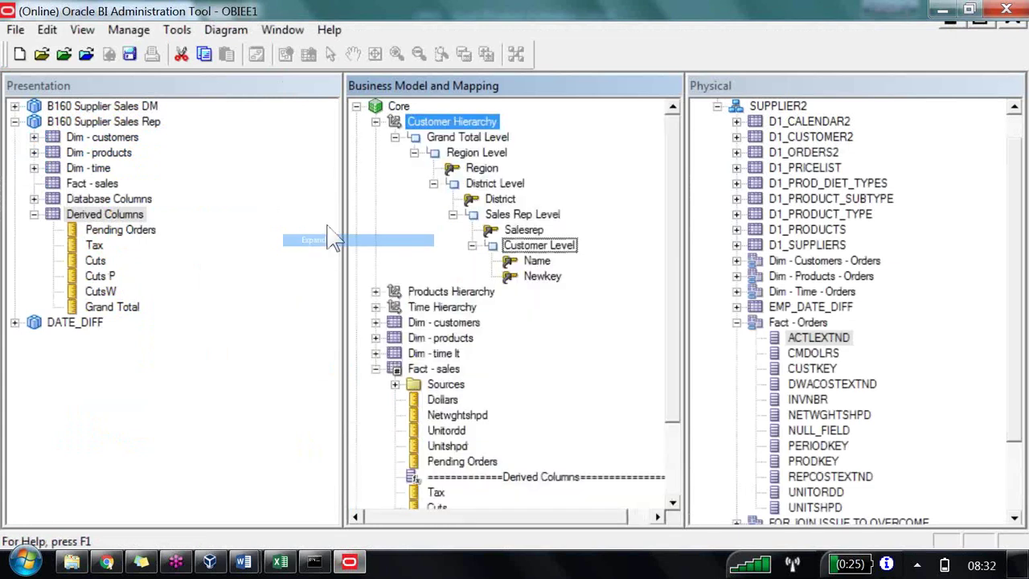
key("Down")
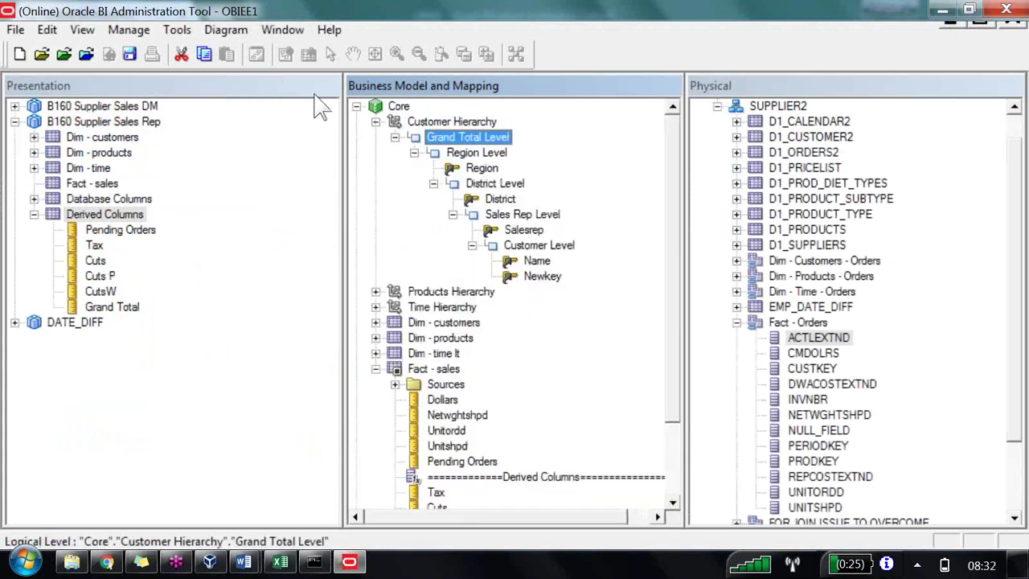
- Expand all levels of the Products Hierarchy
key("p")
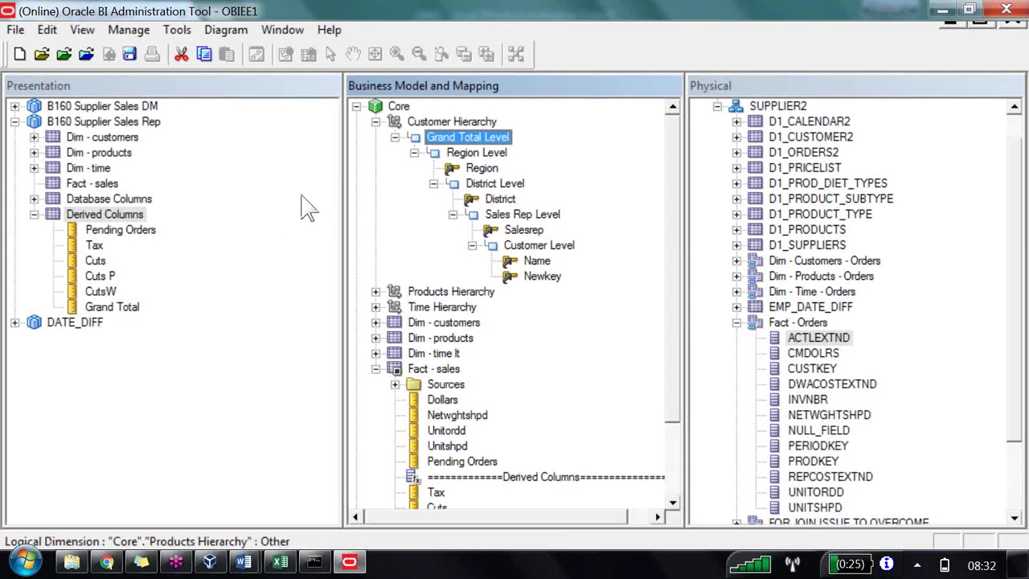
key("shift+F10")
key("Down")
key("Down")
key("Up")
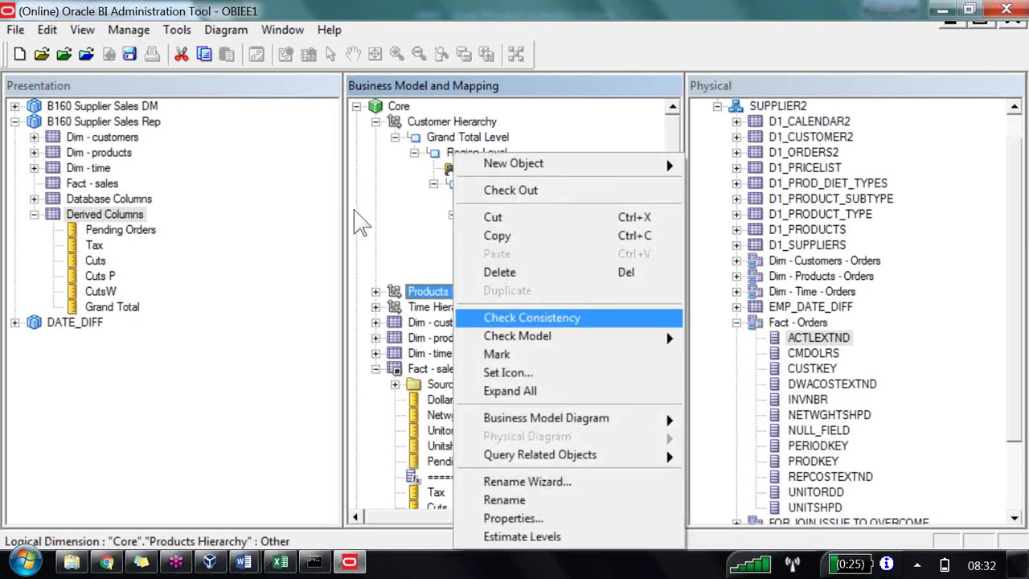
key("Down")
key("Down")
key("Down")
key("Down")
key("Return")
key("Down")
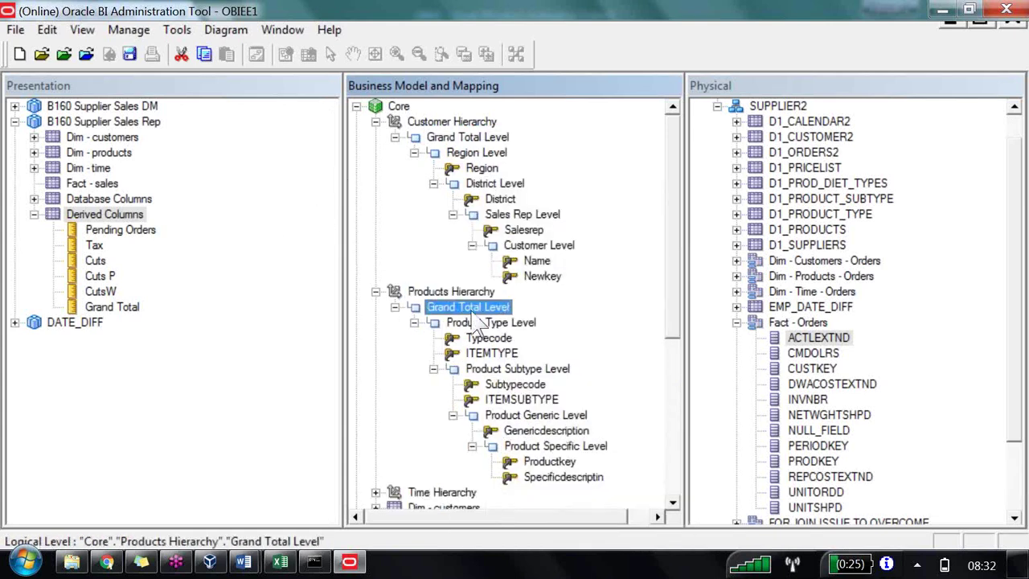
scroll(320, 219, "down", 2)
- Expand the Time Hierarchy from Grand Total Level down to Day Level
key("t")
key("t")
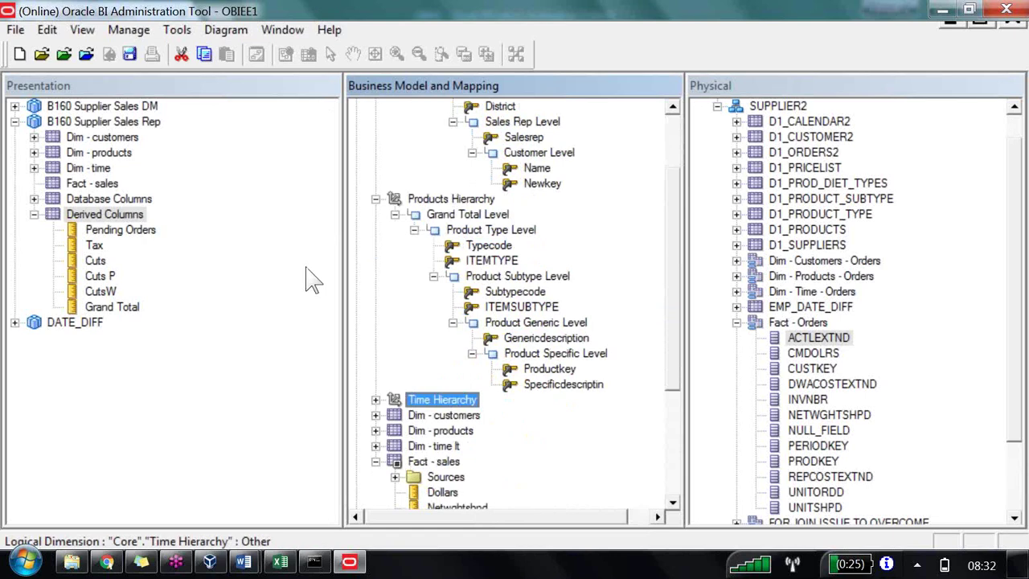
key("shift+F10")
key("Down")
key("Down")
key("Down")
key("Down")
key("Down")
key("Down")
key("Down")
key("Down")
key("Down")
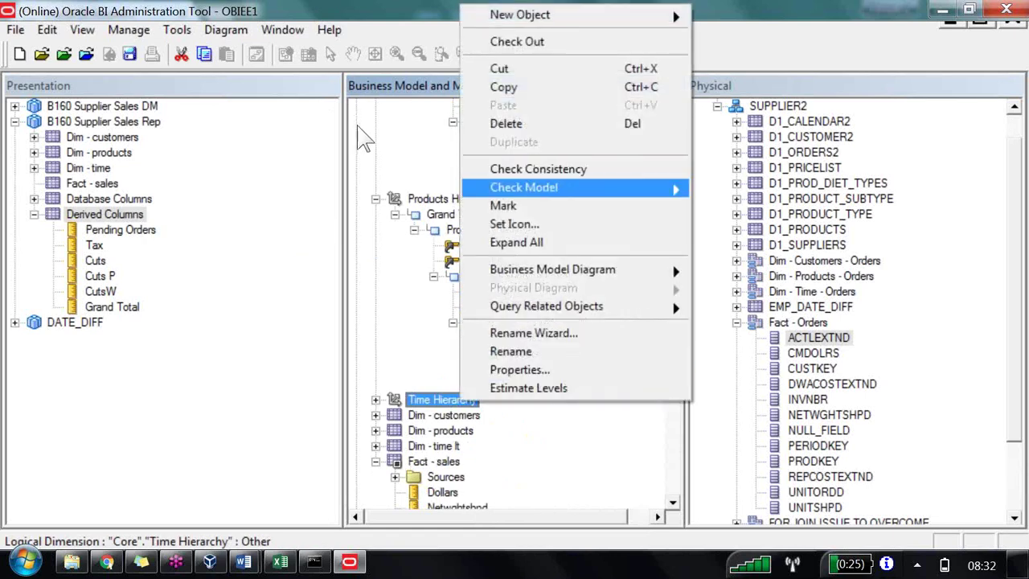
key("Down")
key("Return")
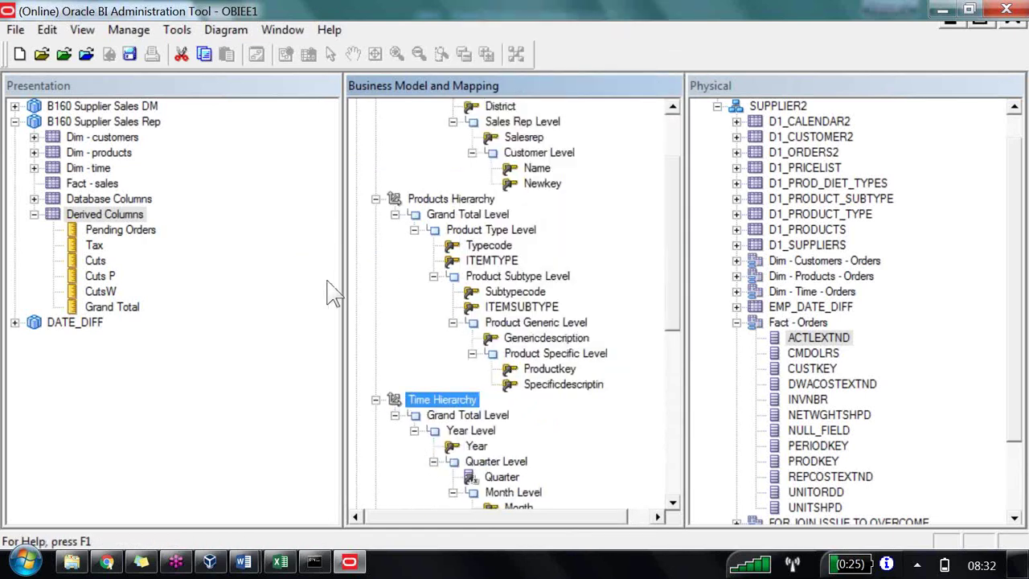
key("Down")
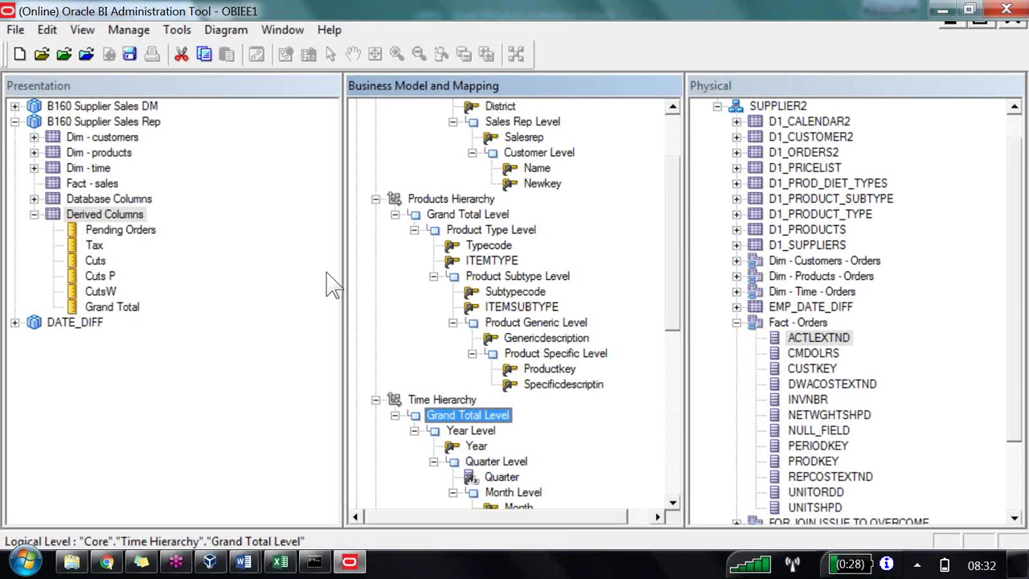
scroll(334, 285, "down", 8)
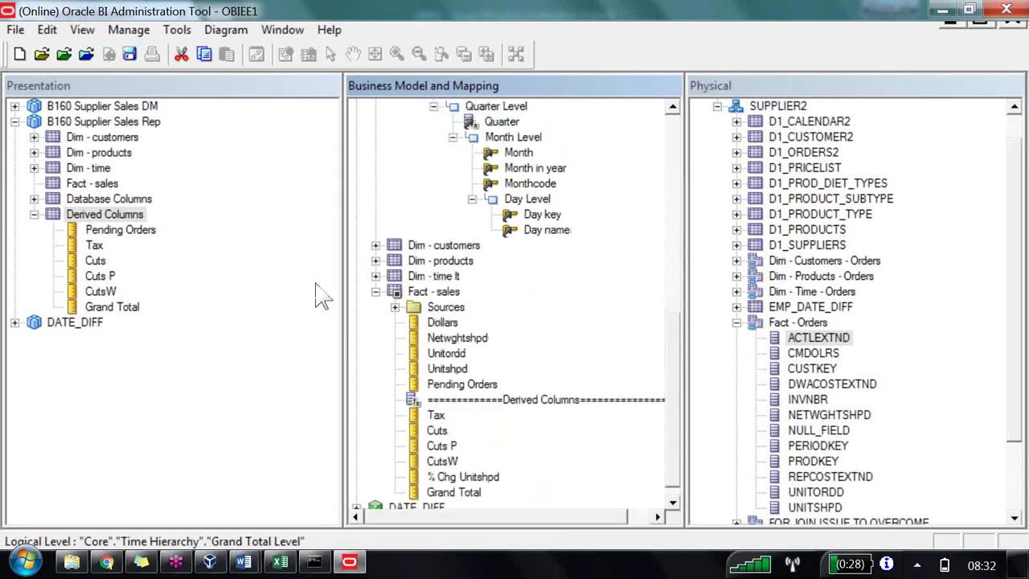
- Attach the Grand Total measure to the Customer Hierarchy's Grand Total Level
key("g")
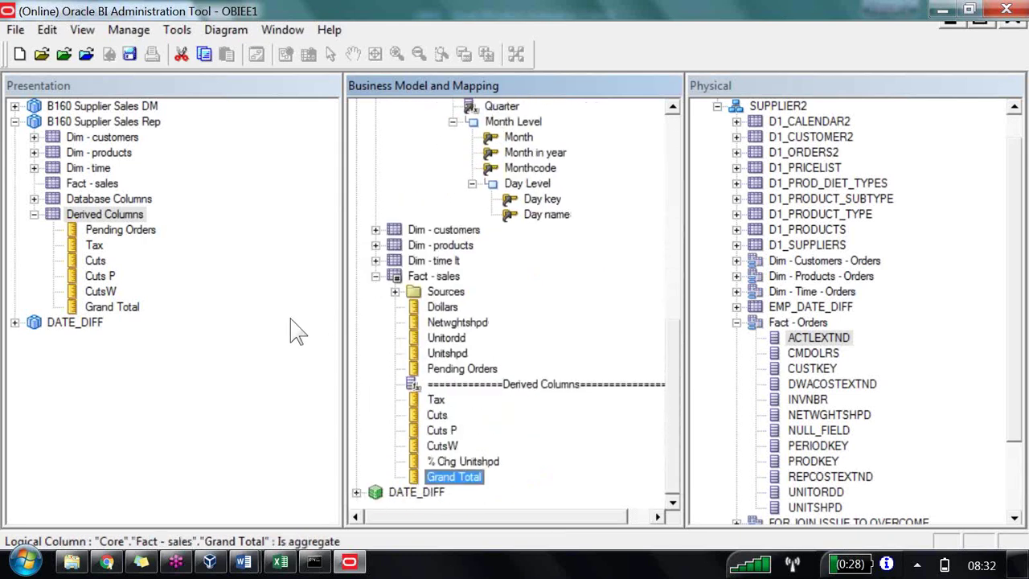
left_click_drag(440, 476, 482, 145)
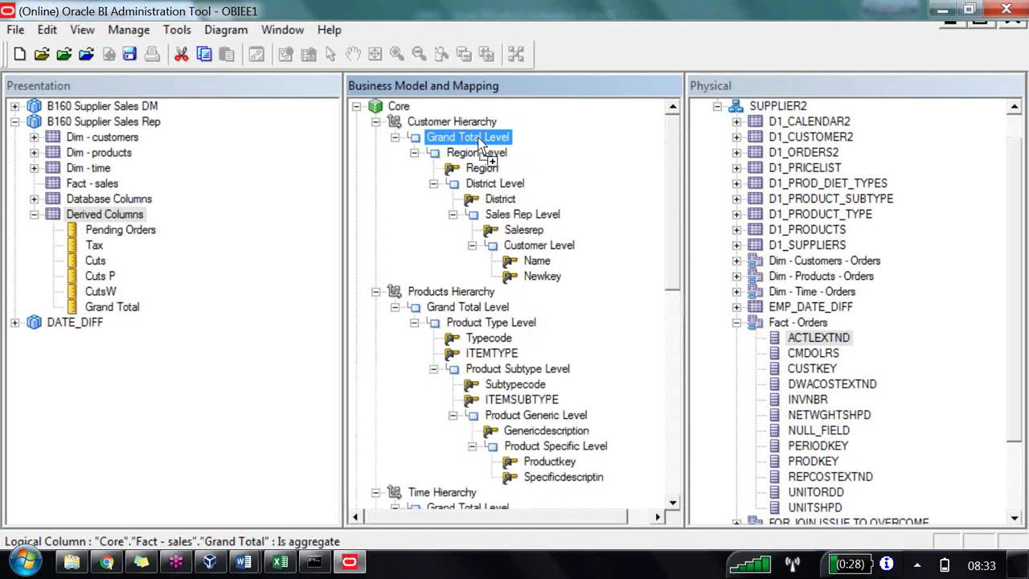
left_click_drag(482, 144, 483, 146)
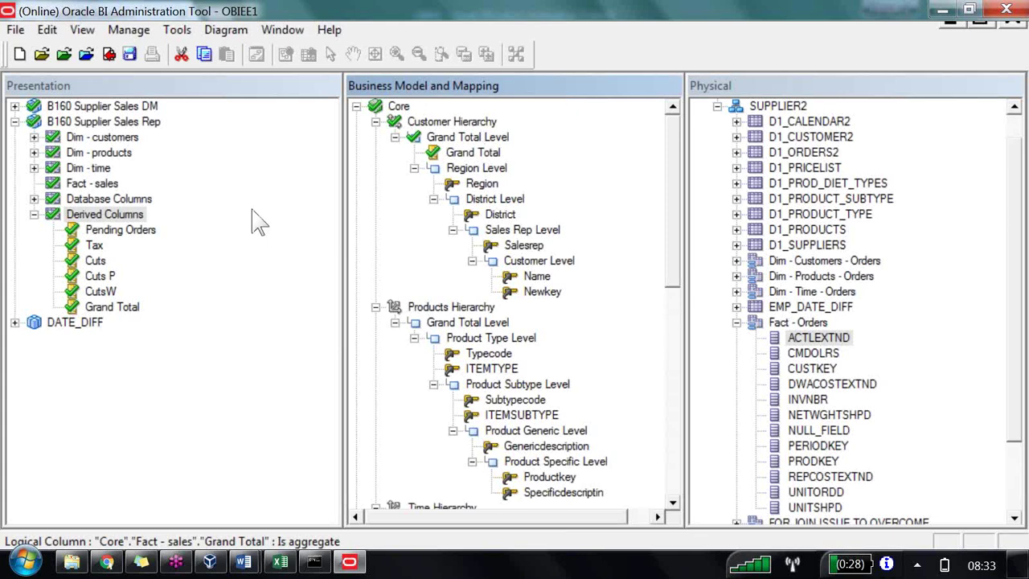
- Collapse the Products and Time Hierarchies again
left_click(375, 306)
left_click(375, 322)
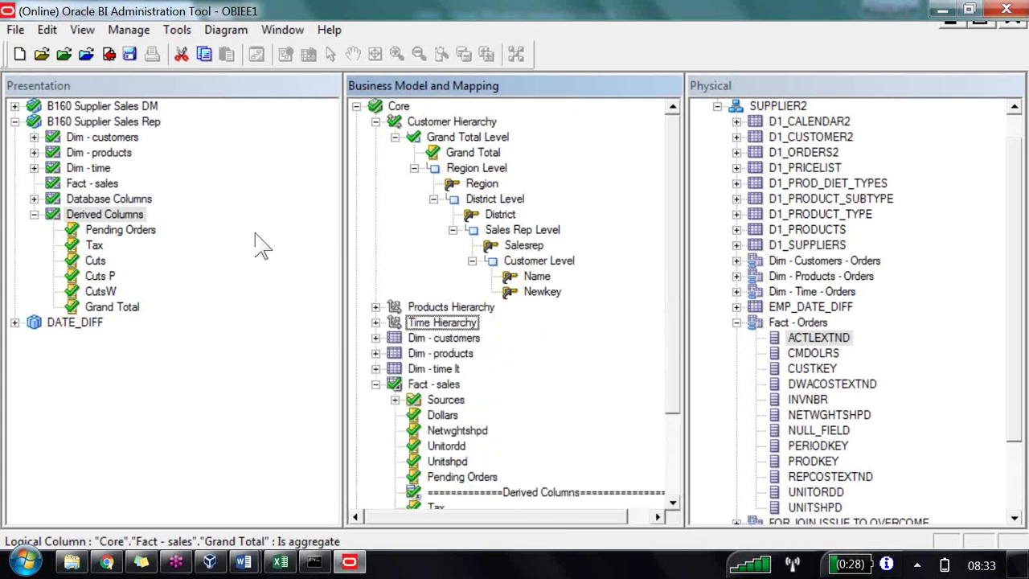
scroll(434, 344, "down", 1)
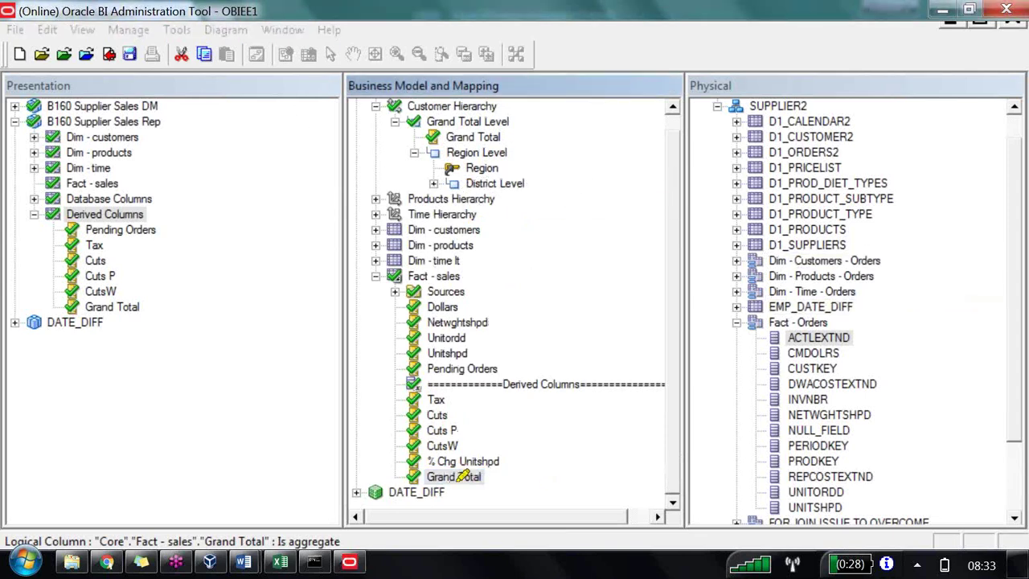
mouse_move(426, 477)
left_mouse_down()
mouse_move(483, 473)
mouse_move(288, 484)
left_mouse_up()
mouse_move(187, 466)
left_mouse_down()
mouse_move(179, 519)
mouse_move(213, 450)
mouse_move(227, 504)
mouse_move(239, 452)
mouse_move(258, 504)
left_mouse_up()
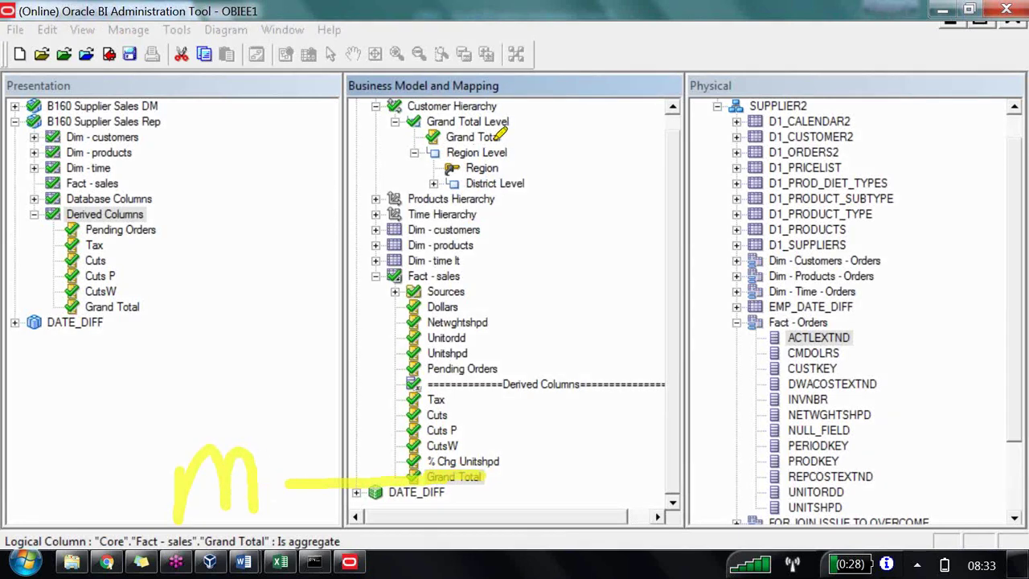
left_click_drag(518, 120, 282, 124)
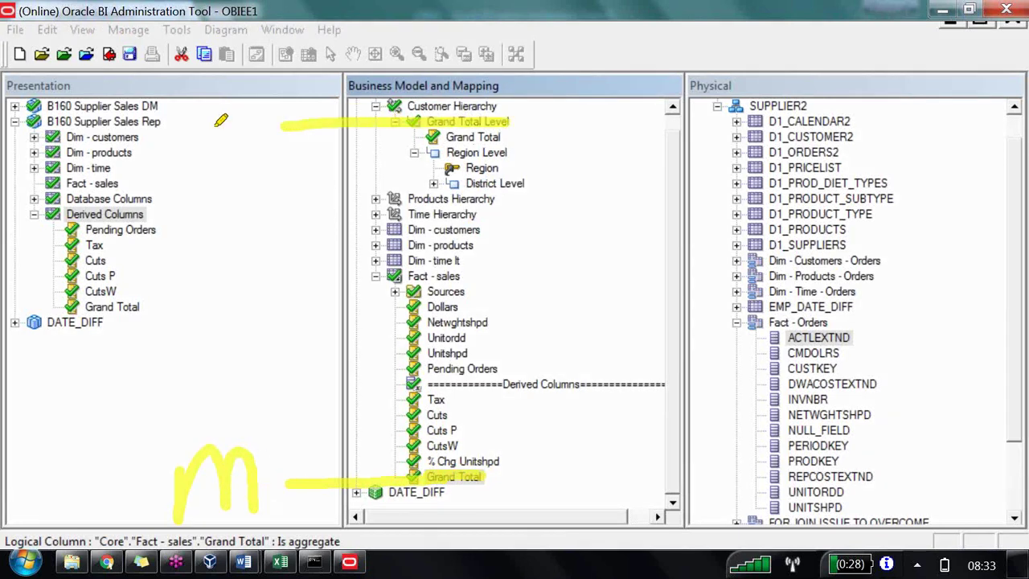
mouse_move(198, 103)
left_mouse_down()
mouse_move(188, 162)
mouse_move(237, 162)
left_mouse_up()
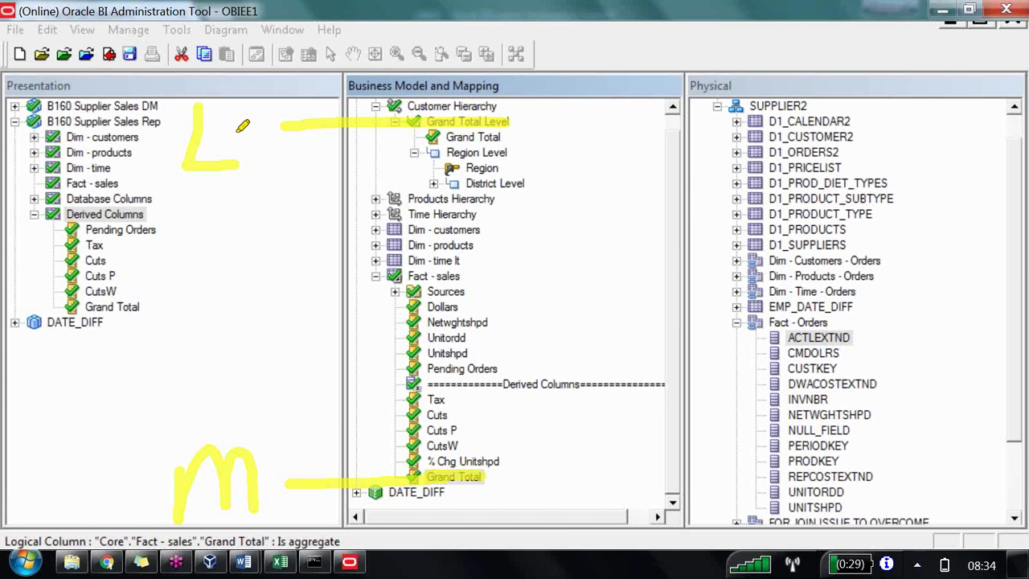
- Save the repository after a global consistency check with 0 errors, and return to Answers
left_click(86, 54)
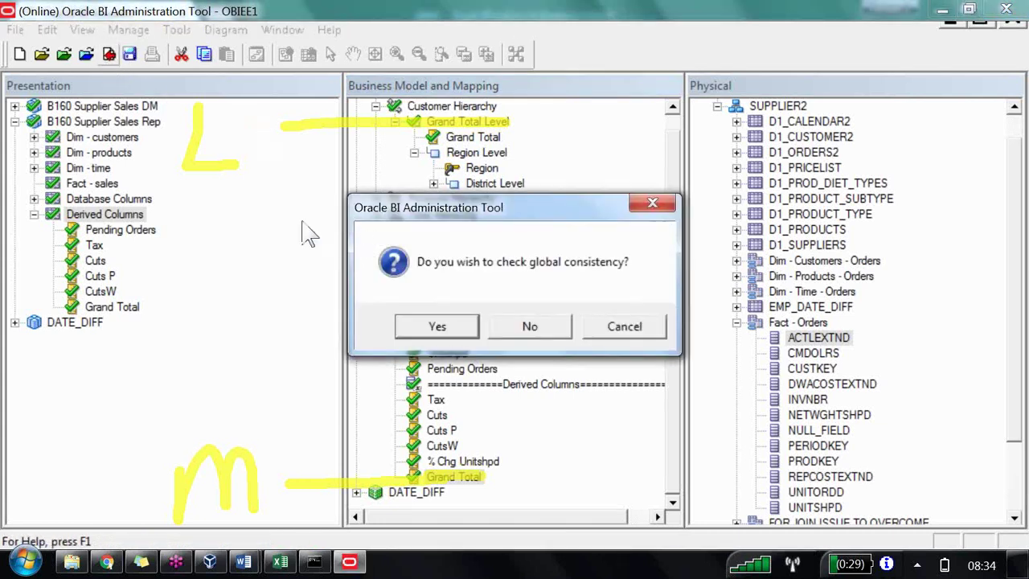
key("Return")
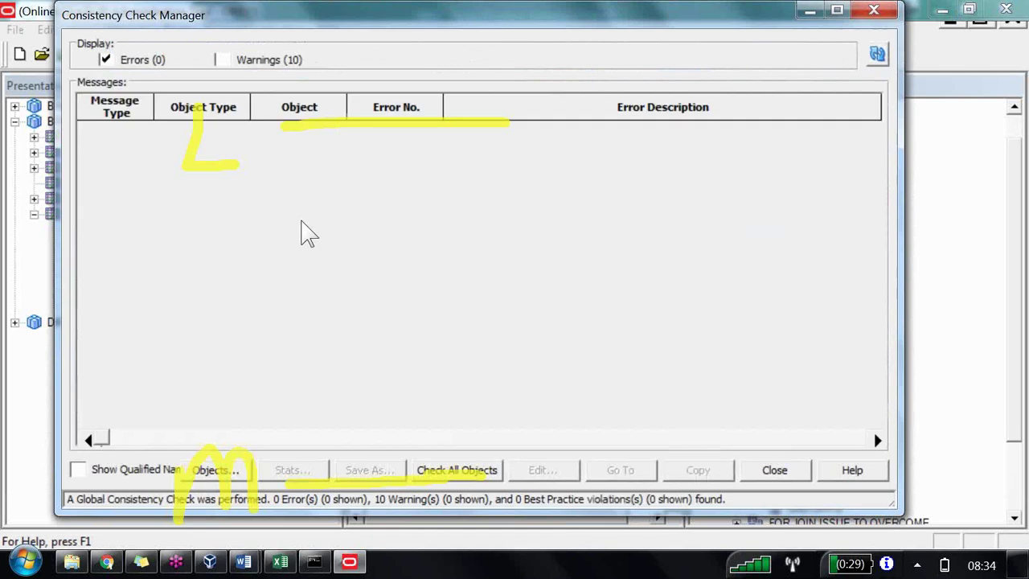
left_click(774, 470)
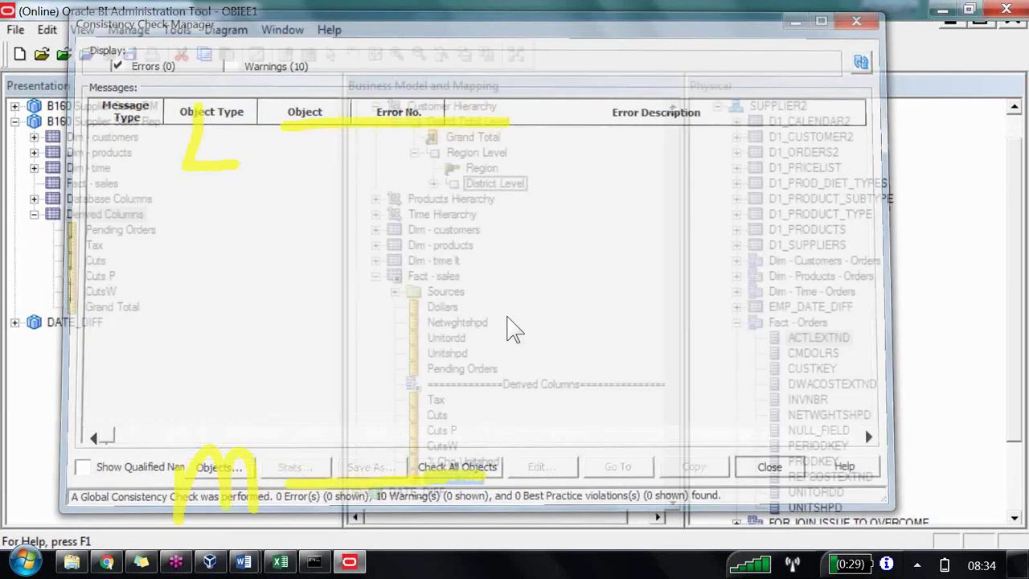
left_click(107, 561)
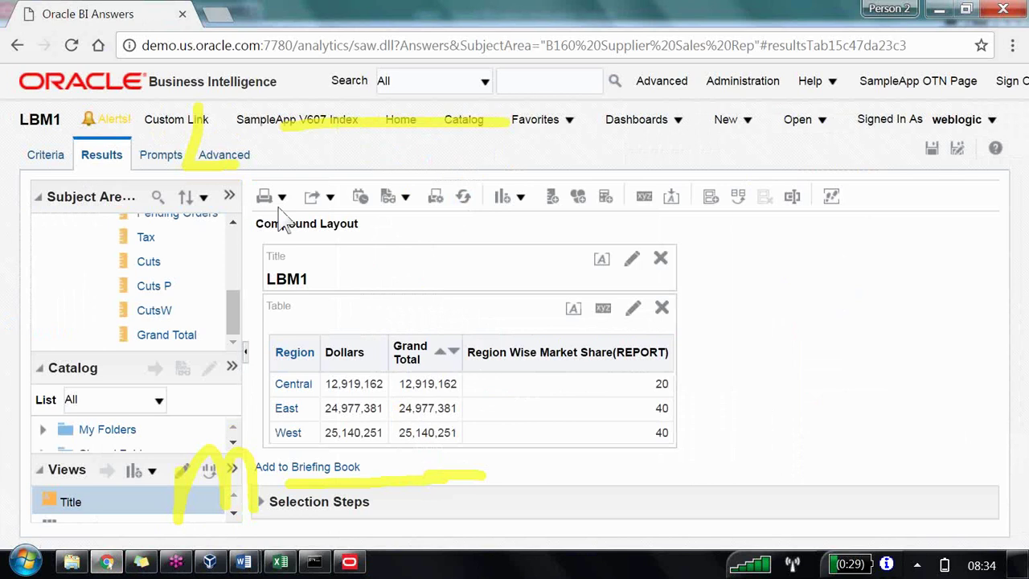
- Reload server metadata so LBM1's Grand Total shows 63,036,793 per region, then switch to Excel
left_click(229, 196)
mouse_move(406, 245)
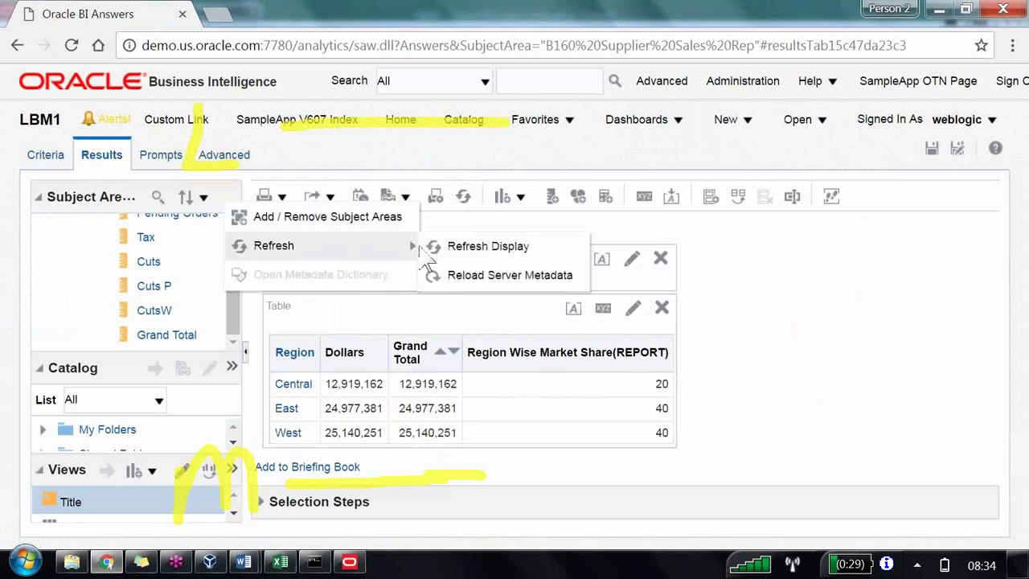
left_click(466, 275)
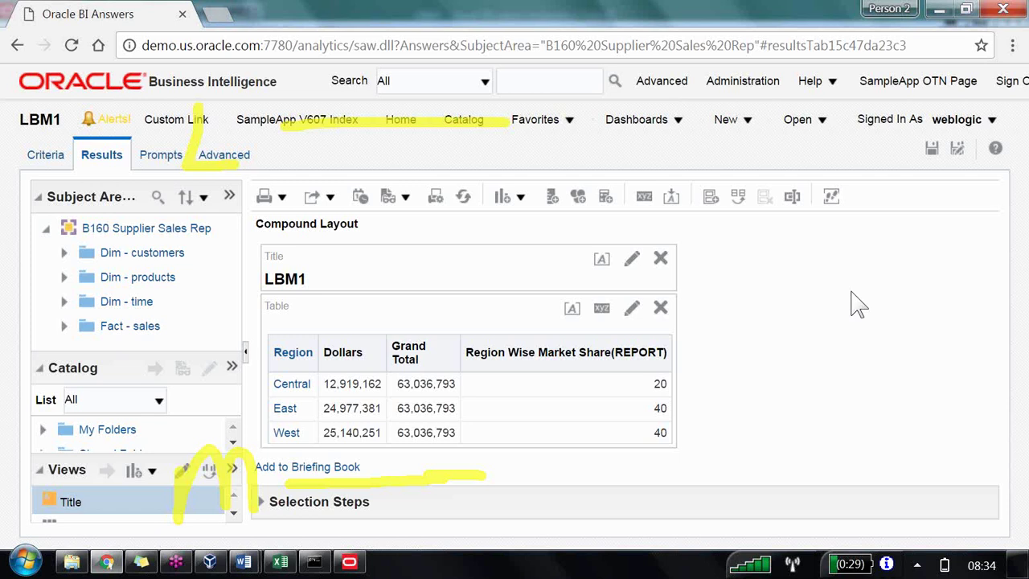
left_click(280, 561)
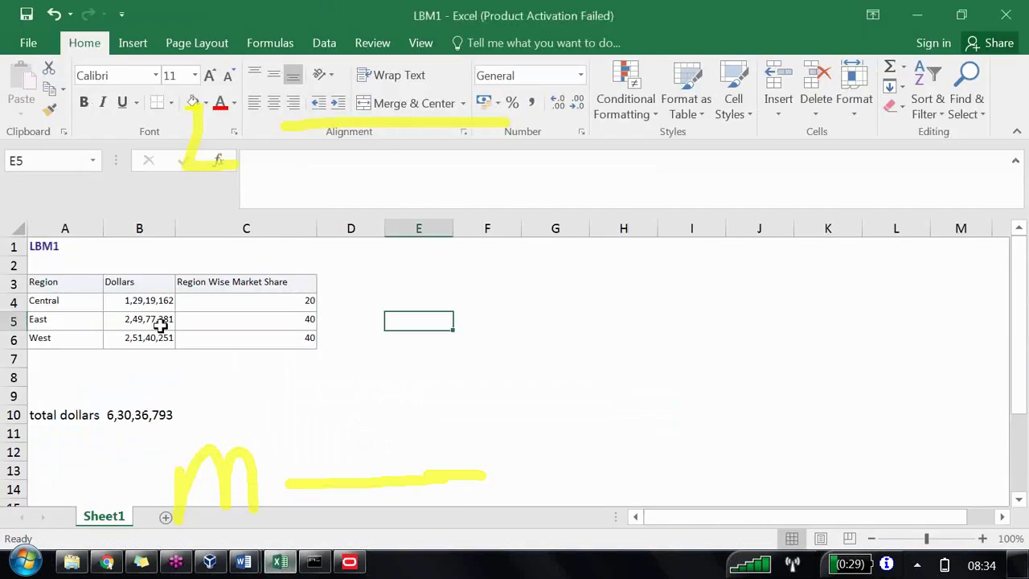
- Check that B10 holds =SUM(B4:B6) giving 6,30,36,793, then return to Answers
left_click(131, 413)
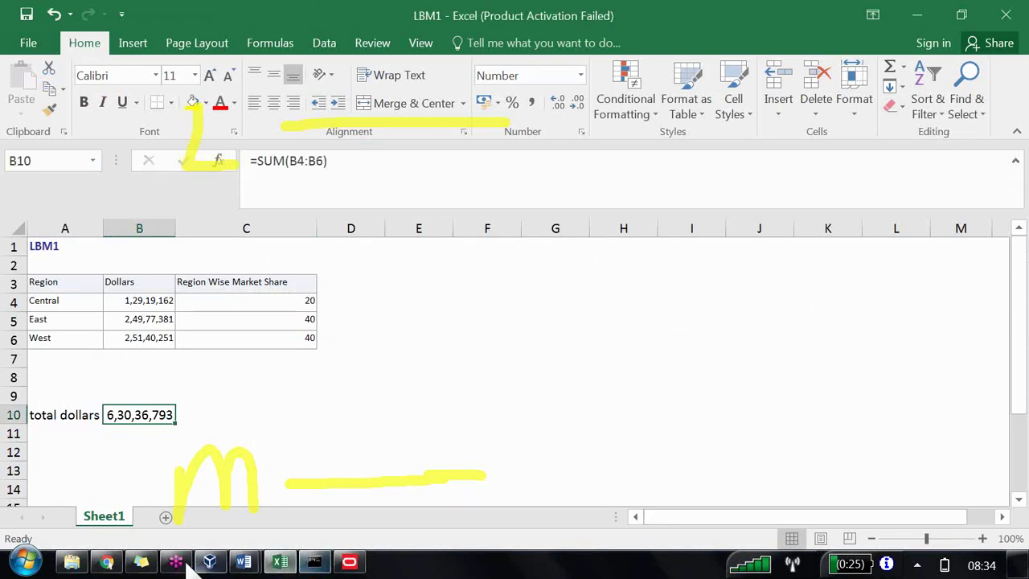
left_click(113, 562)
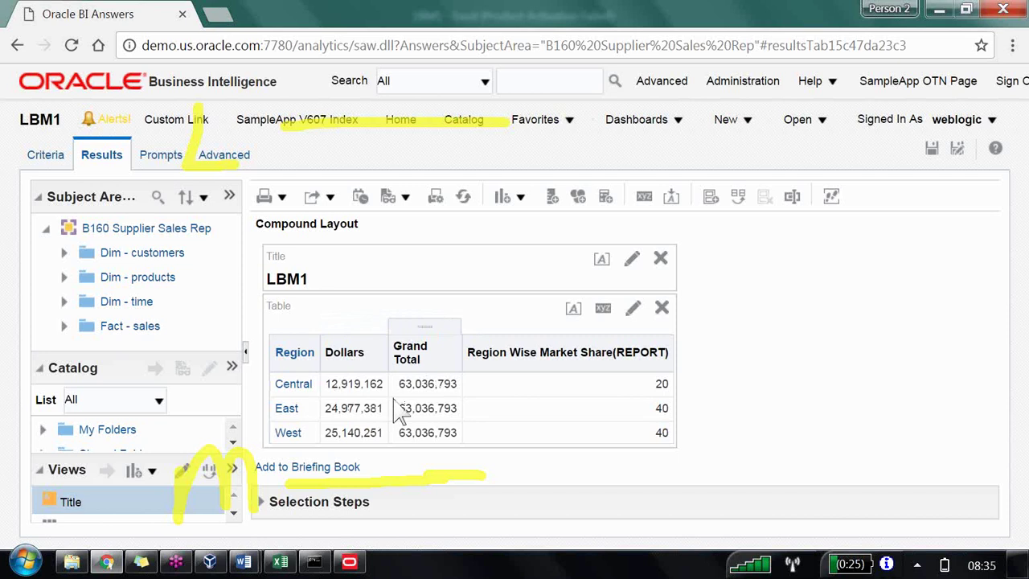
- Add a new Fact - sales logical column named 'Region Wise Market Share(RPD)'
left_click(352, 564)
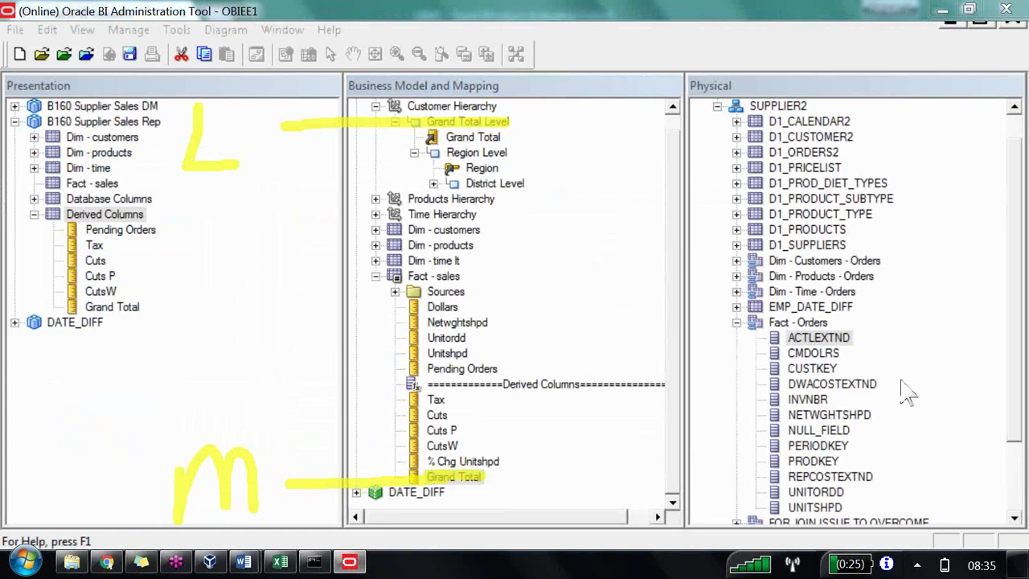
key("Escape")
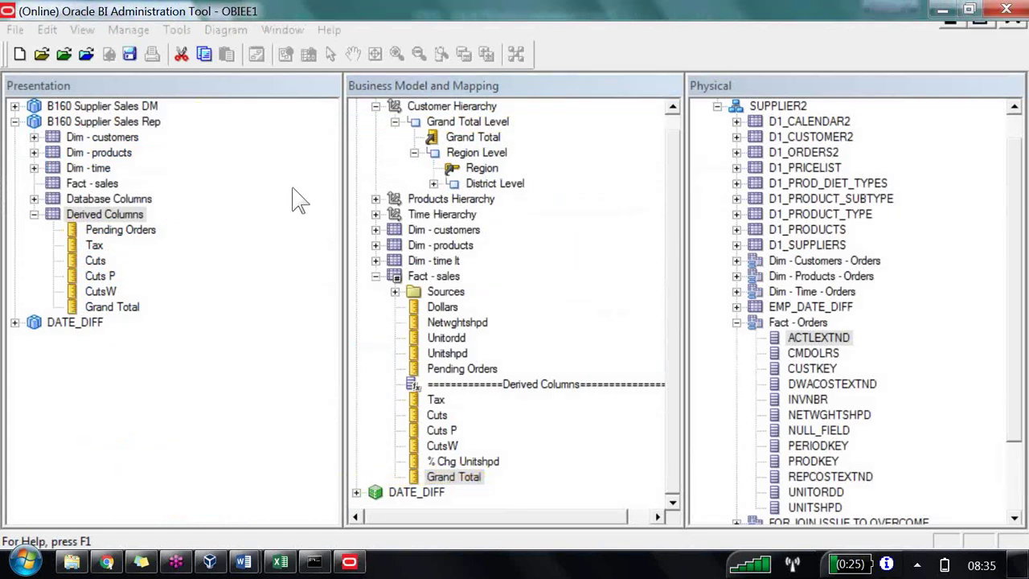
key("shift+F10")
mouse_move(535, 183)
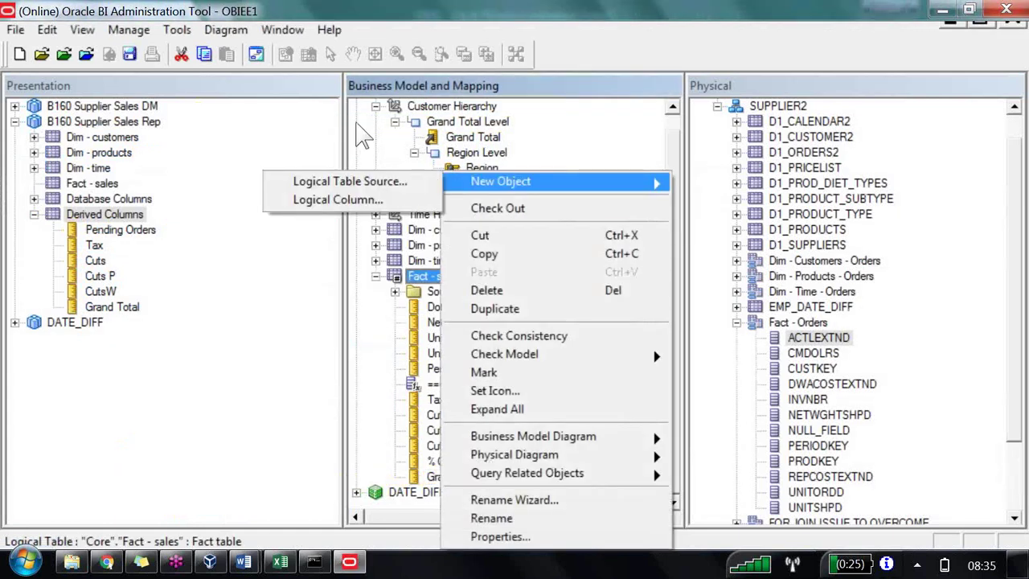
key("Return")
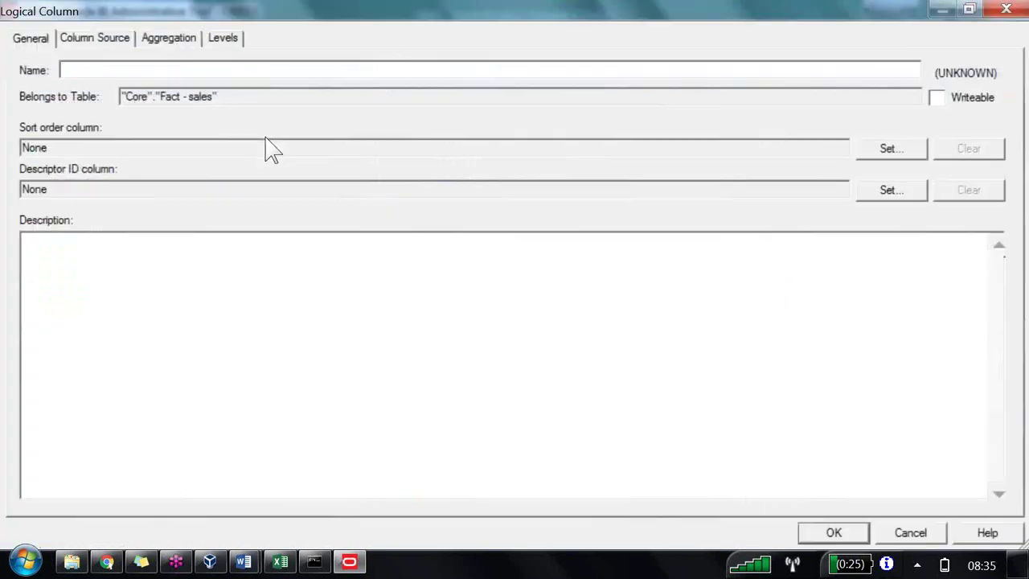
type("Reg")
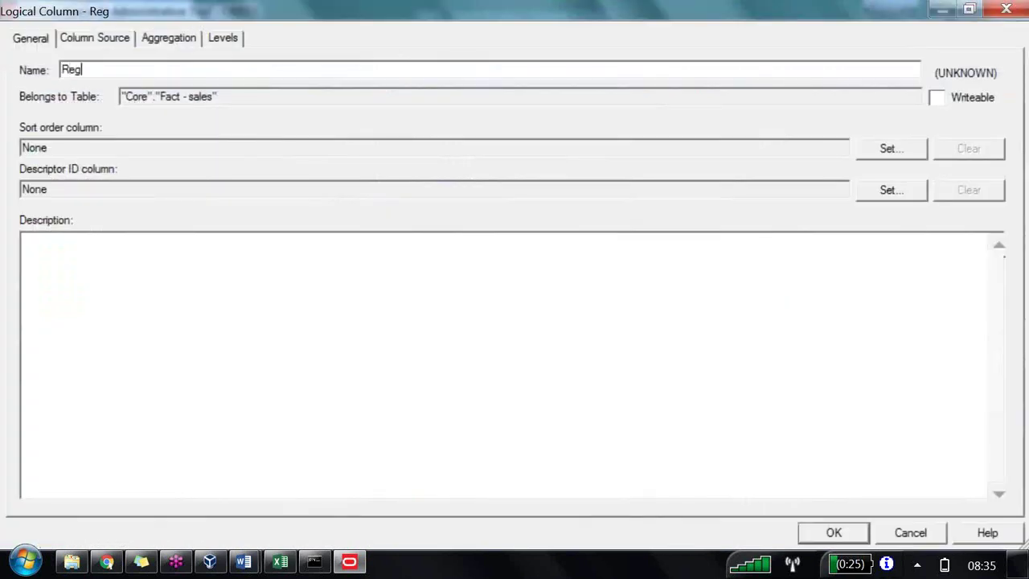
type("ion Wis")
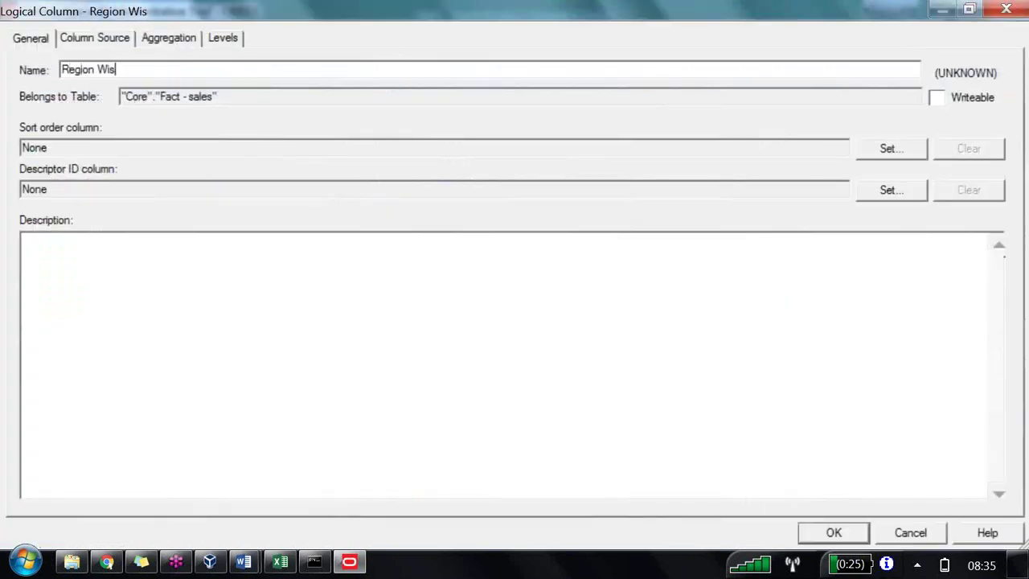
type("e Mark")
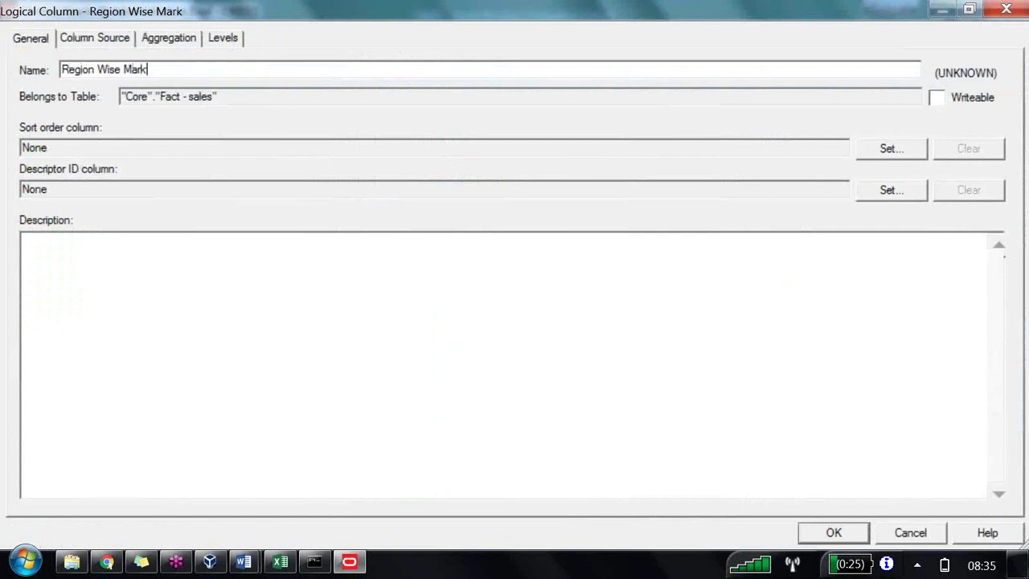
type("et Share")
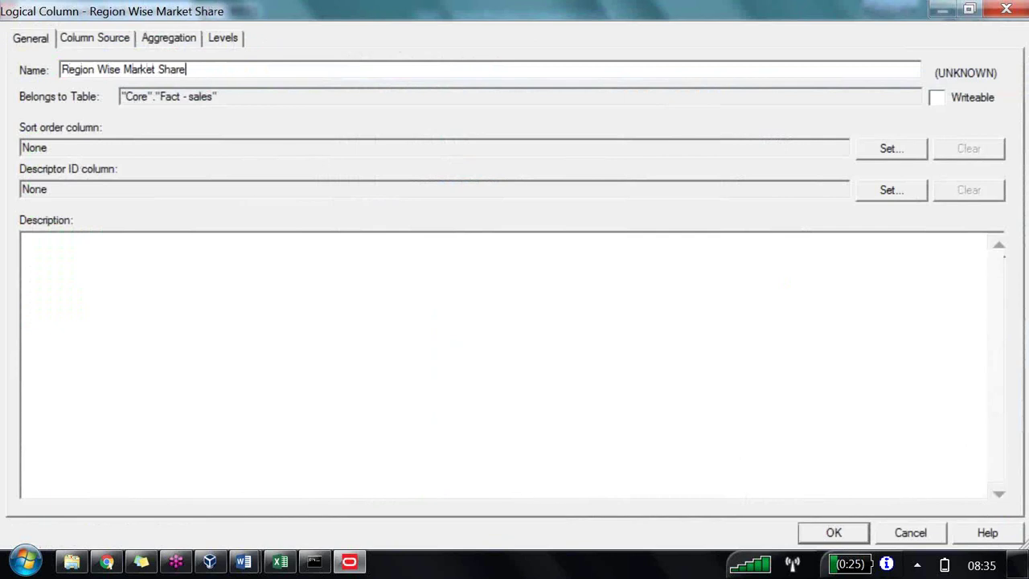
type("(RPD)")
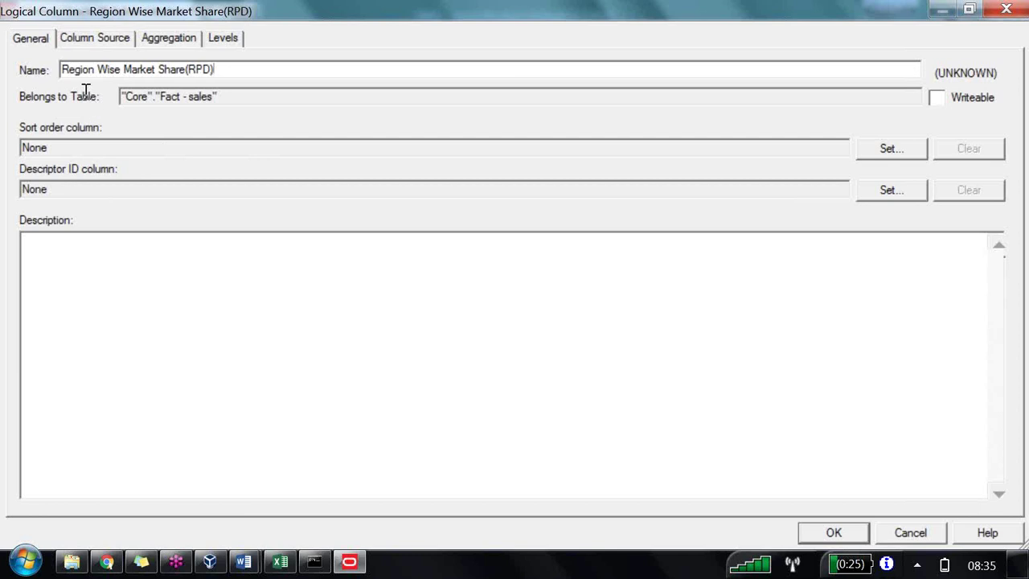
- Define Region Wise Market Share(RPD) as the expression Dollars / Grand Total * 100
left_click(81, 38)
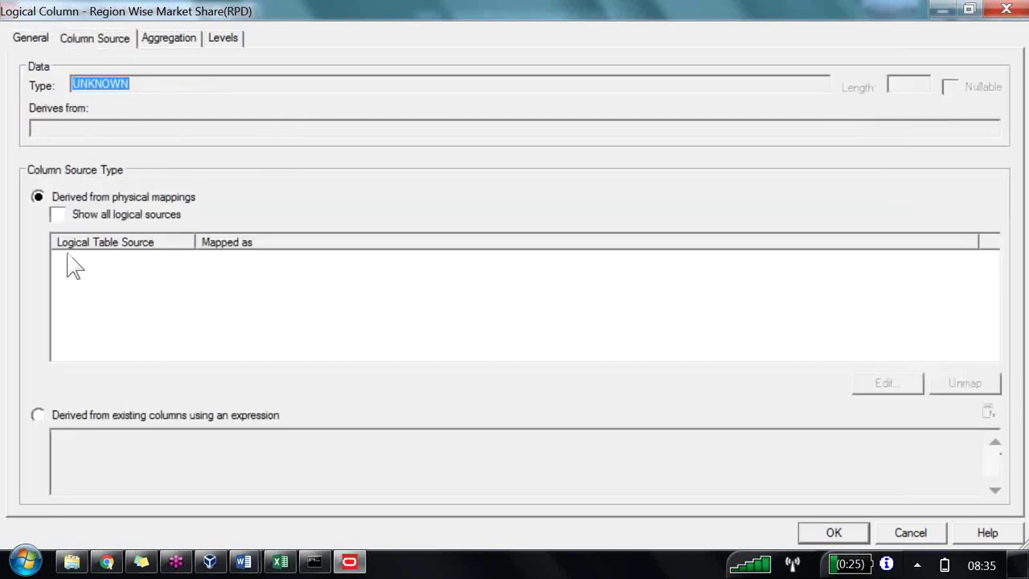
left_click(99, 416)
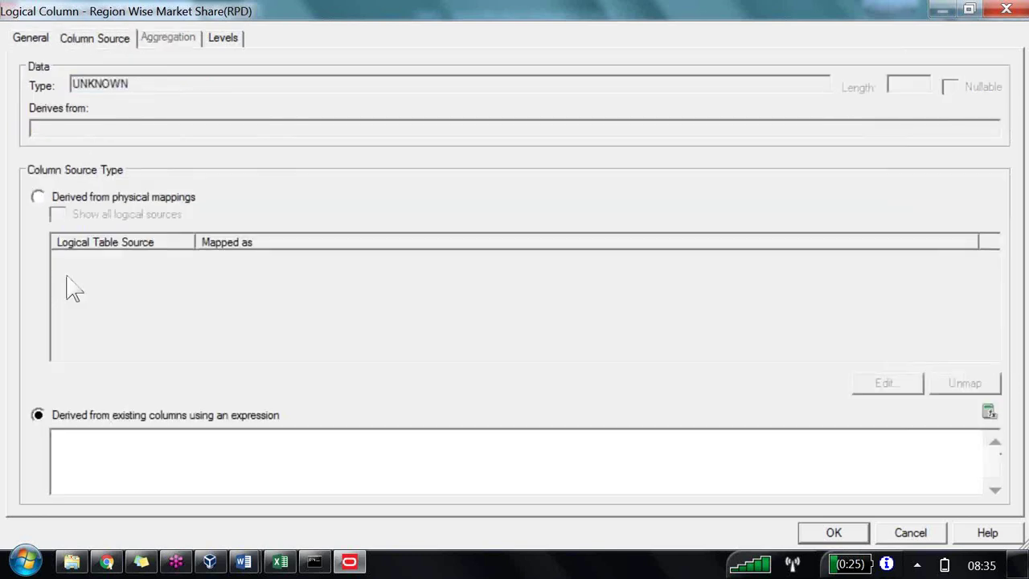
left_click(989, 411)
key("Down")
key("Down")
key("Down")
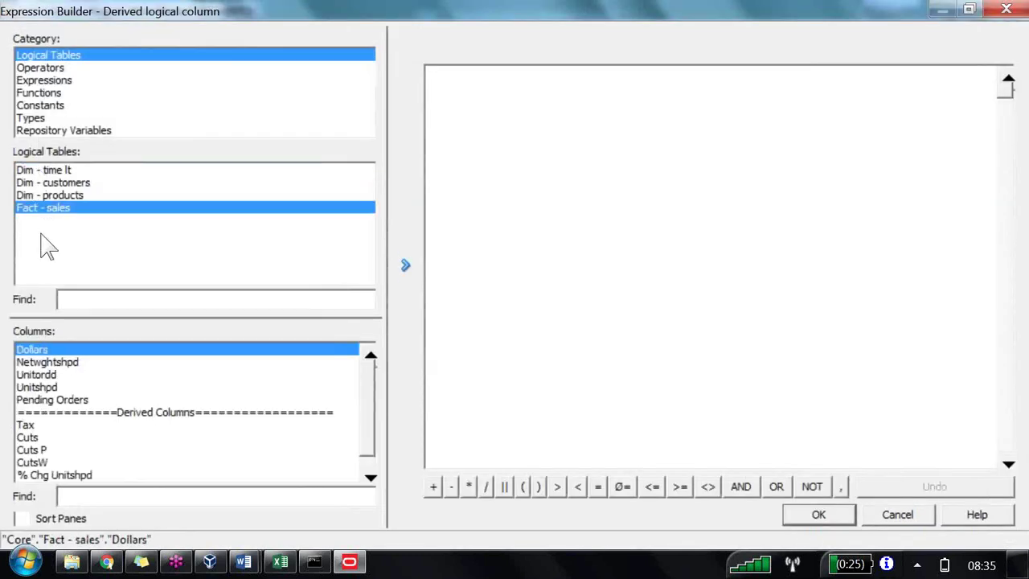
key("Return")
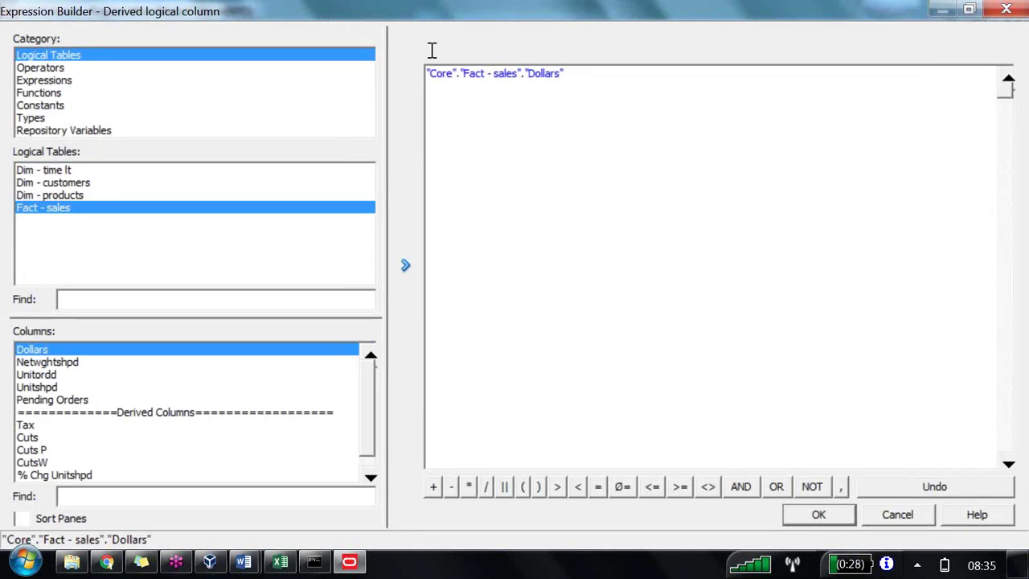
type("/")
key("Down")
key("Down")
key("Down")
key("Down")
key("Down")
key("Down")
key("Down")
key("Down")
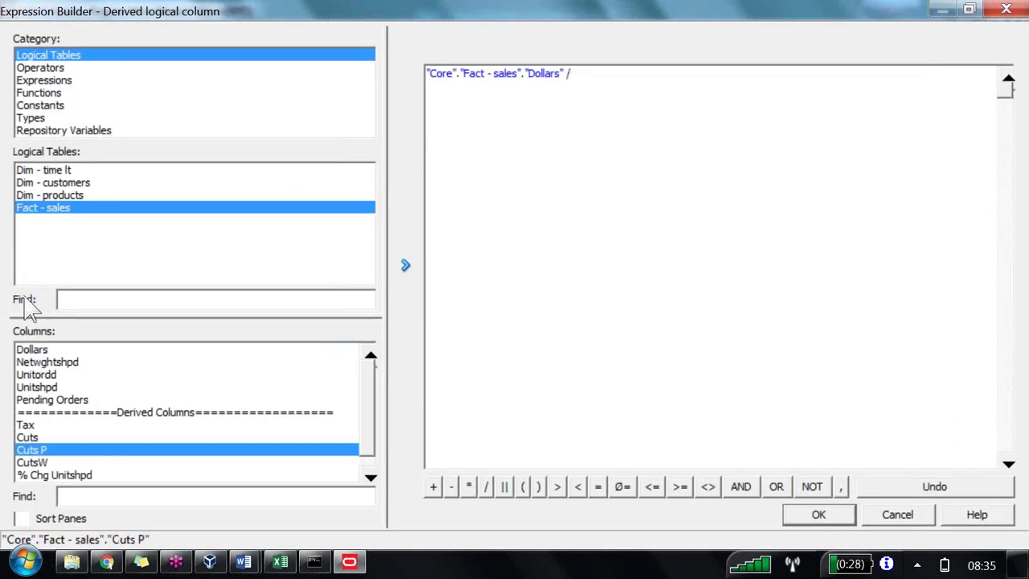
scroll(72, 471, "down", 1)
key("Down")
key("Down")
key("Down")
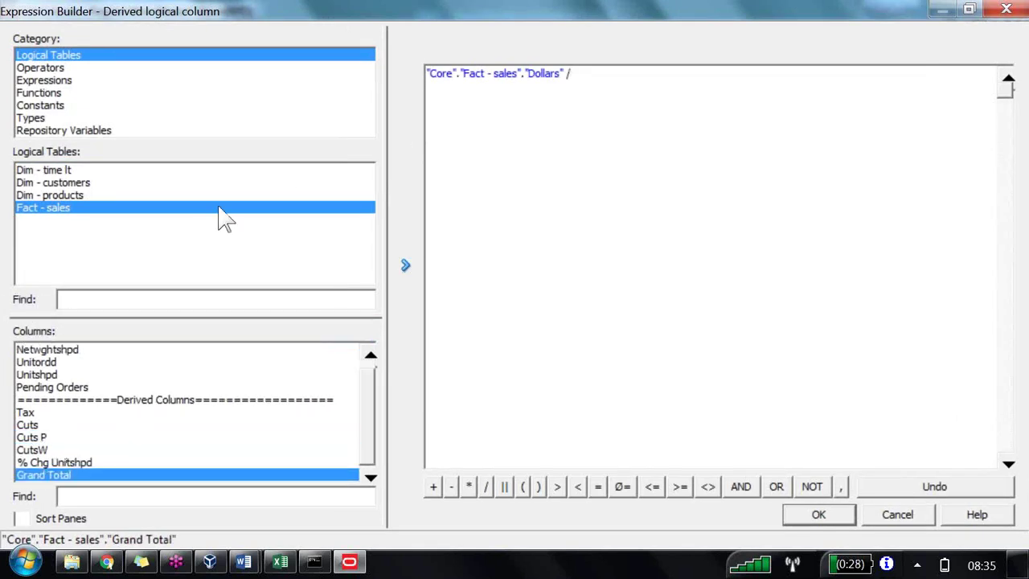
key("Return")
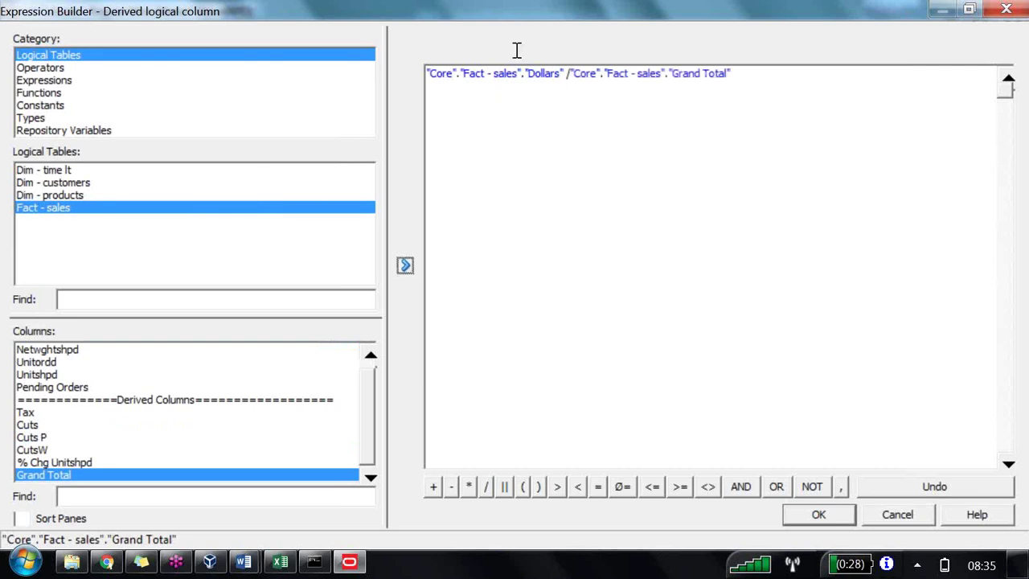
type("*100")
key("Return")
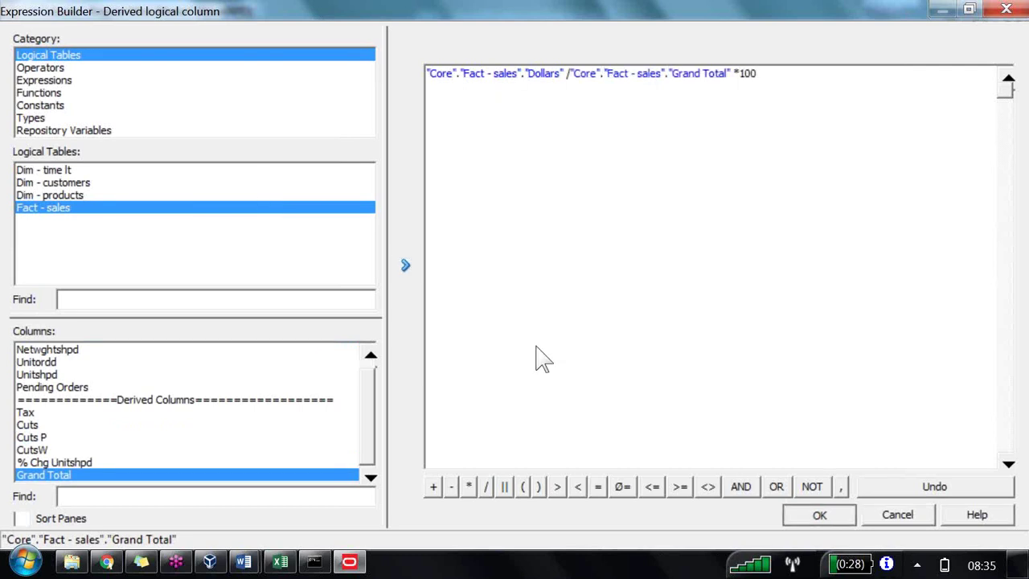
key("Return")
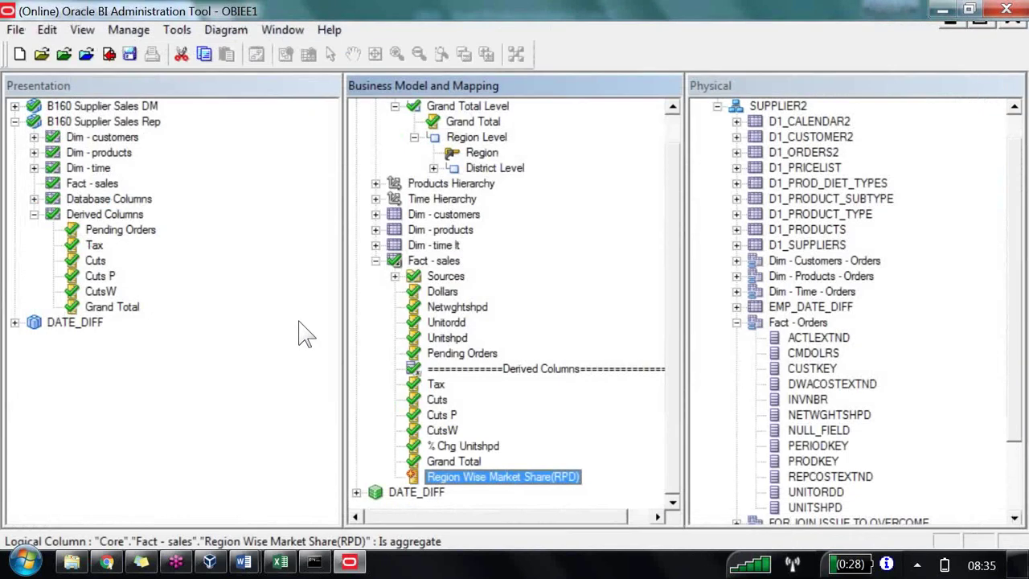
- Add the column under presentation Derived Columns and check in, accepting the consistency check
left_click_drag(130, 190, 104, 214)
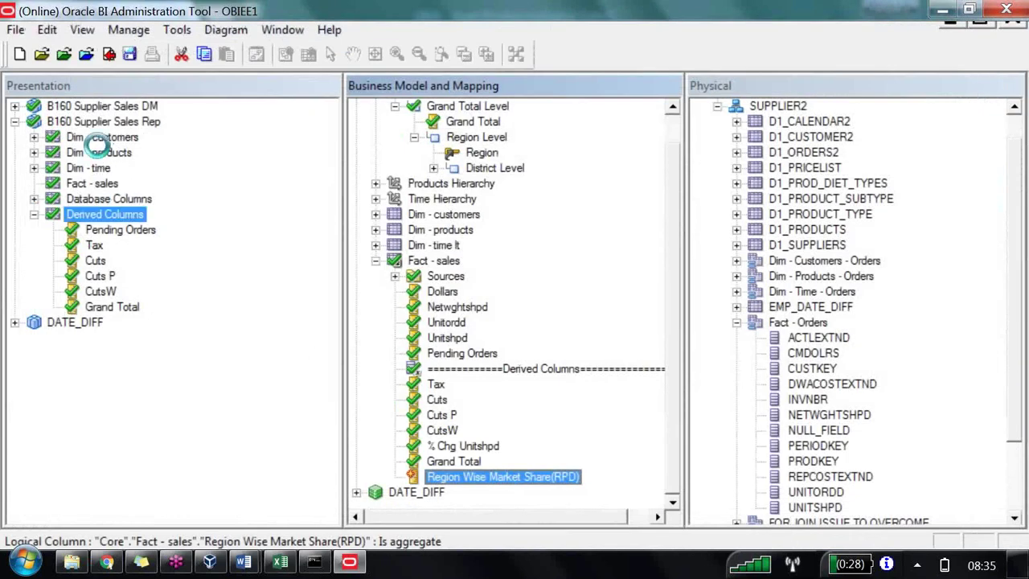
left_click(84, 51)
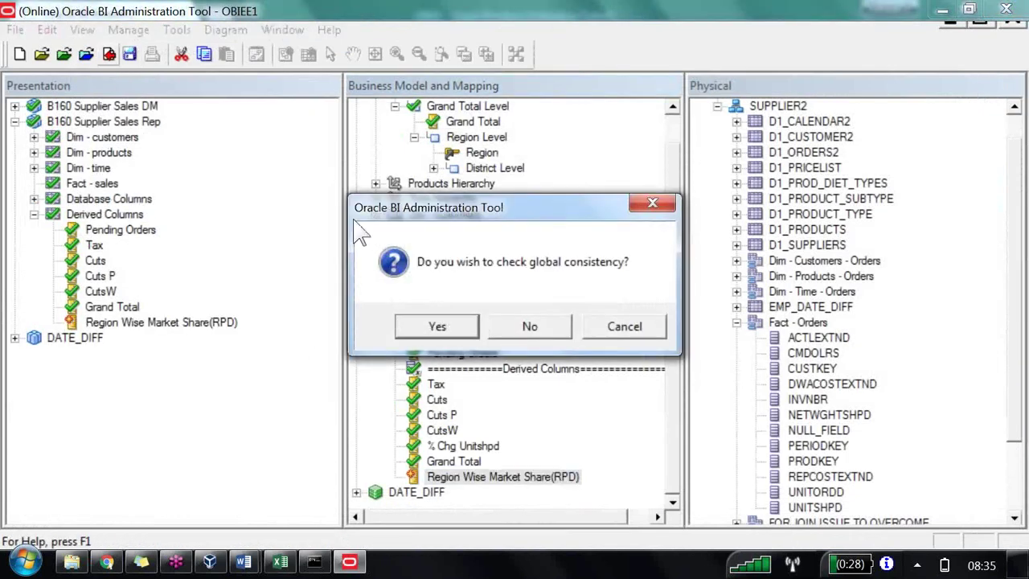
key("Return")
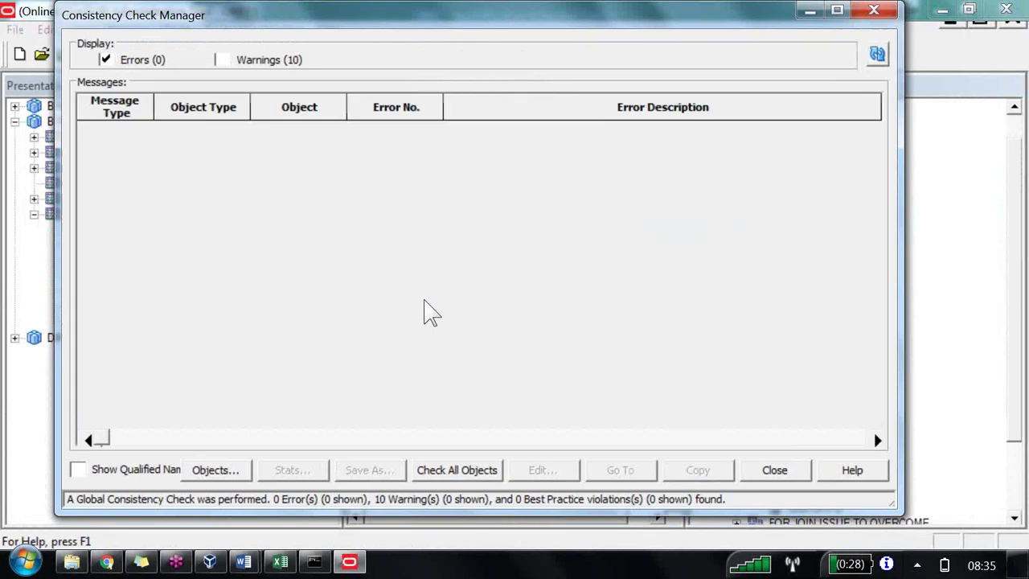
key("Escape")
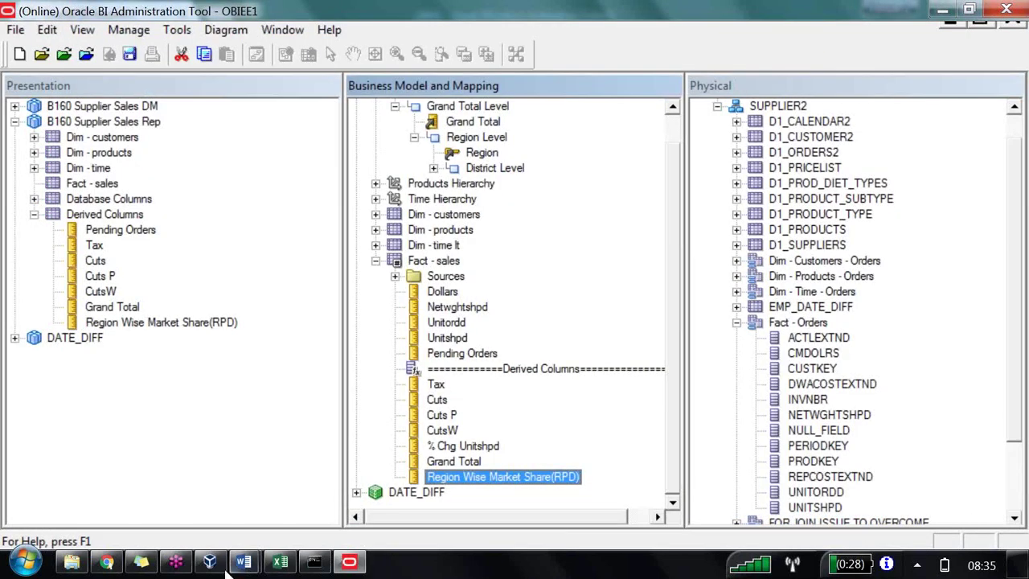
- Back in Answers, reload the server metadata for the subject area
left_click(244, 561)
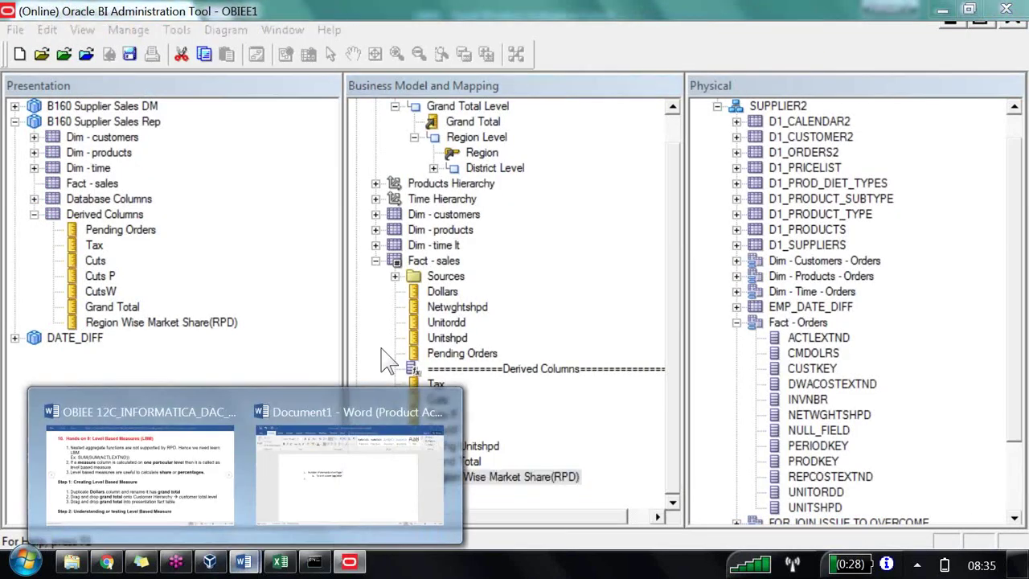
left_click(107, 562)
left_click(229, 197)
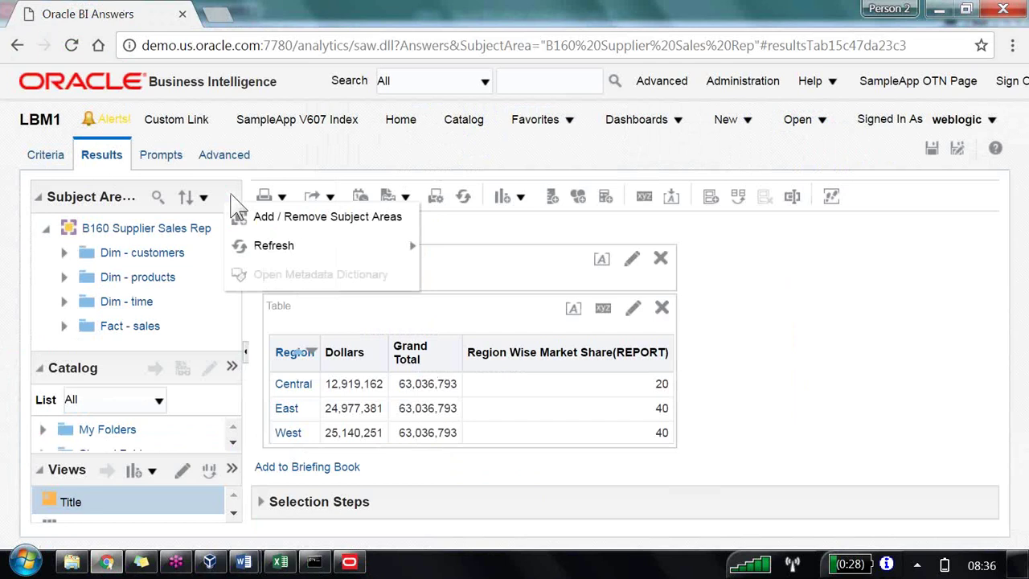
mouse_move(408, 255)
left_click(454, 273)
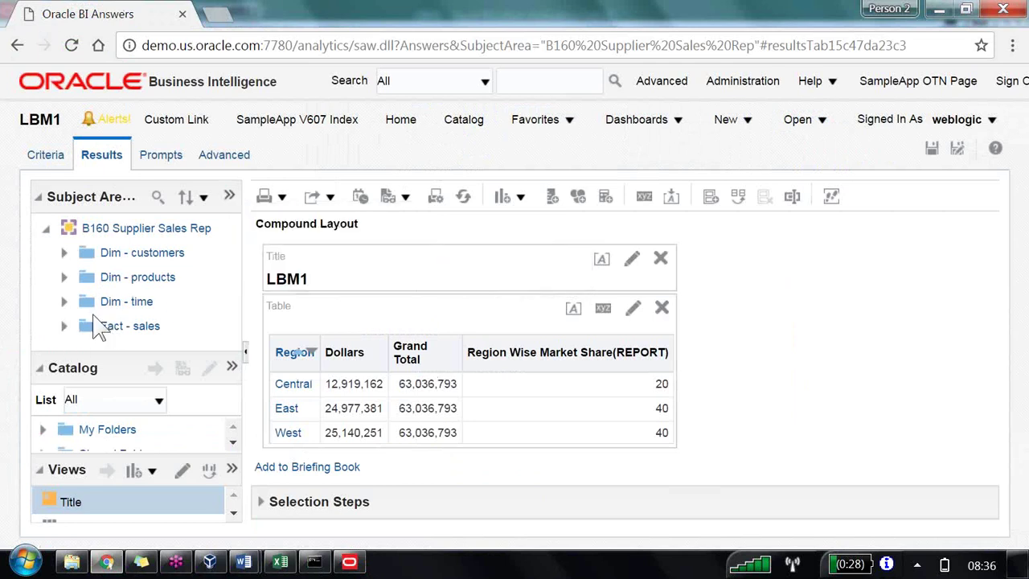
- Add Region Wise Market Share(RPD) from Fact - sales > Derived Columns to the results table
left_click(64, 326)
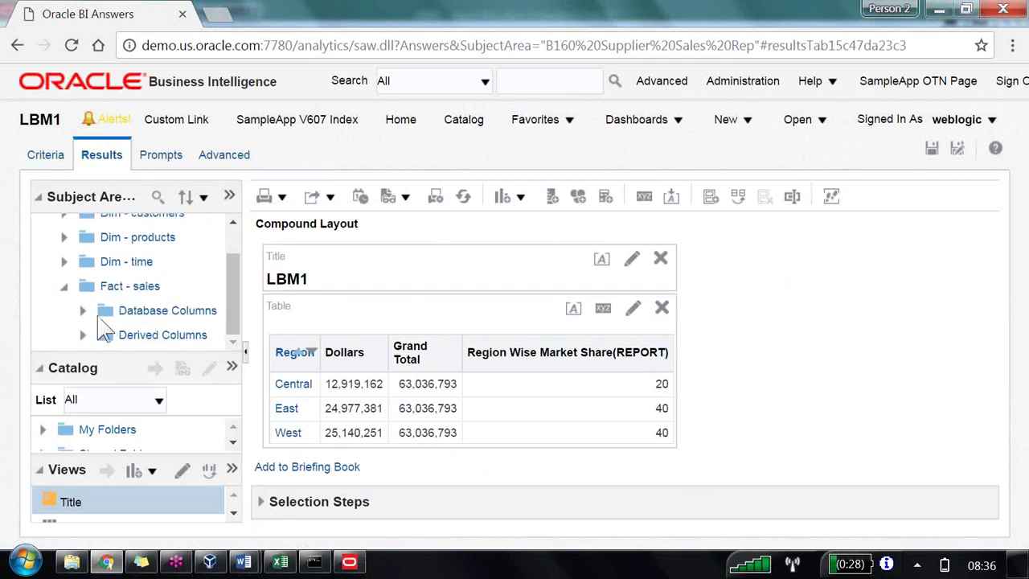
scroll(141, 317, "down", 3)
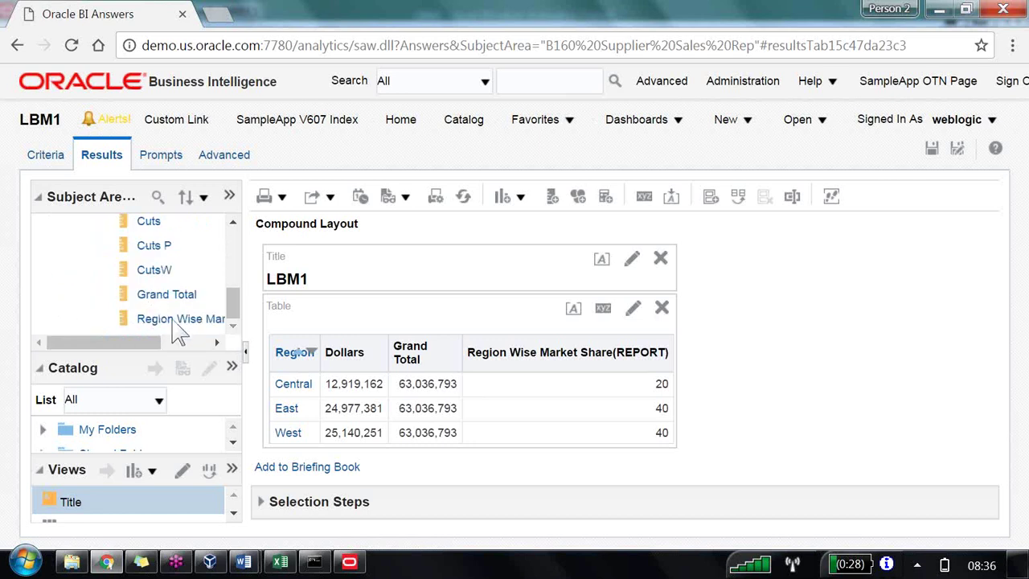
mouse_move(181, 330)
left_mouse_down()
mouse_move(454, 418)
mouse_move(647, 434)
mouse_move(635, 422)
left_mouse_up()
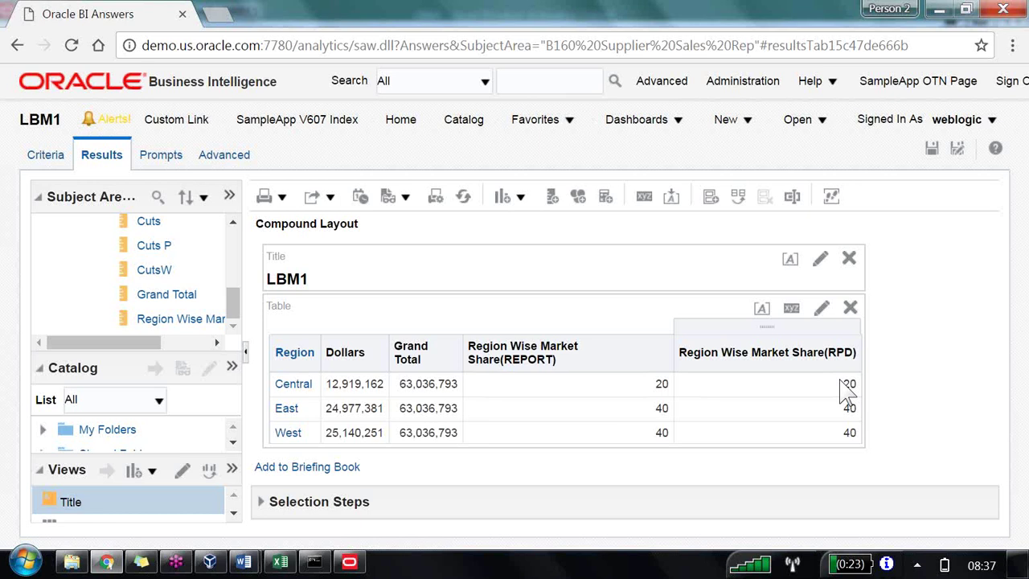
- Inspect the Grand Total column and Customer Hierarchy's Grand Total Level, then return to Answers
left_click(353, 562)
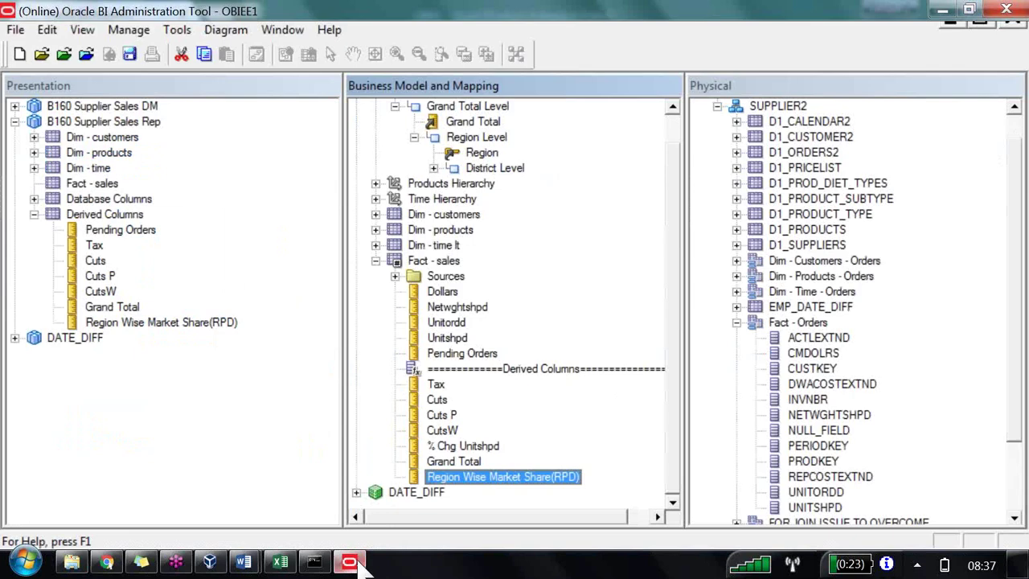
key("Up")
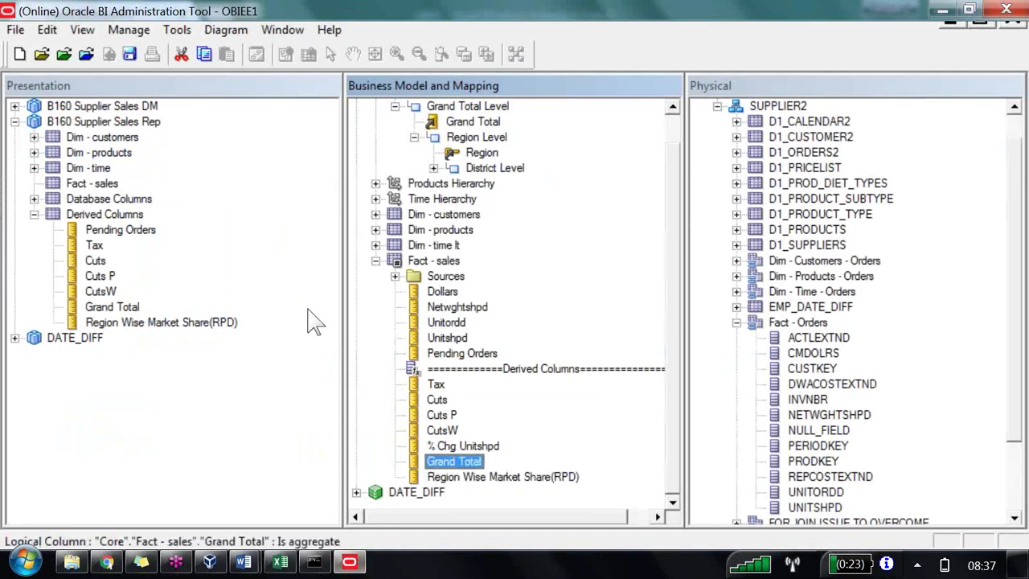
scroll(471, 475, "up", 1)
key("g")
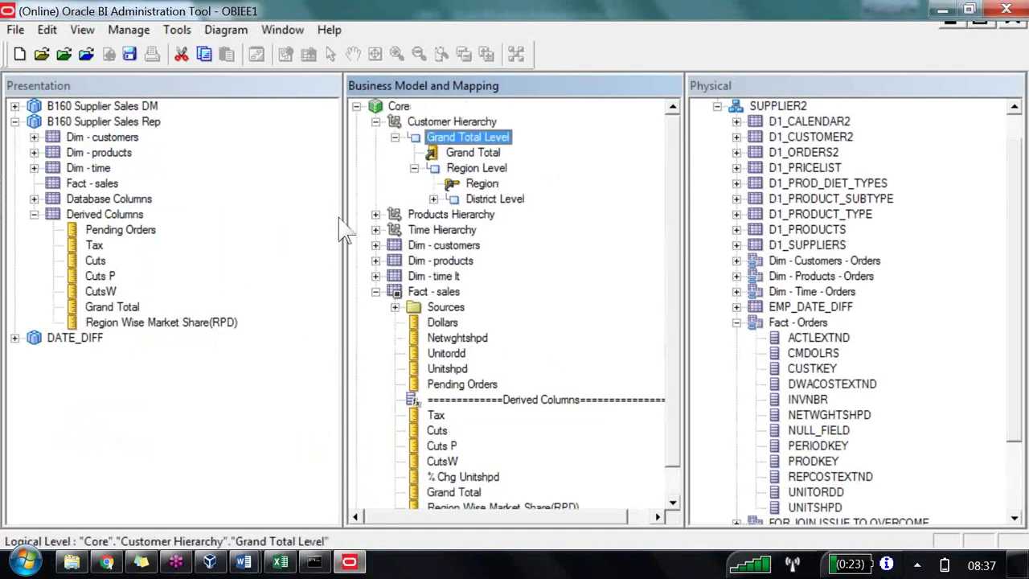
scroll(341, 232, "down", 1)
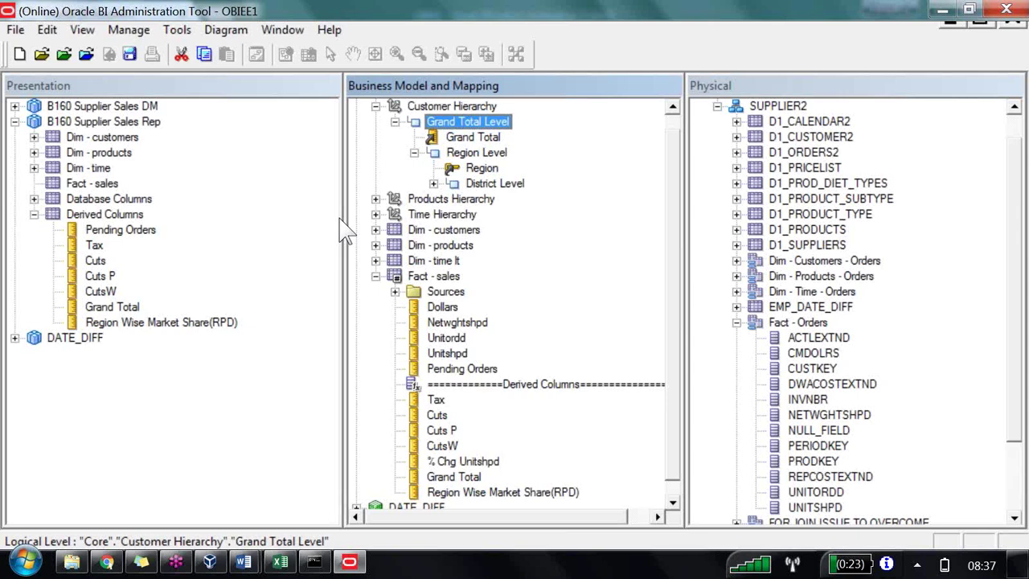
key("alt+Tab")
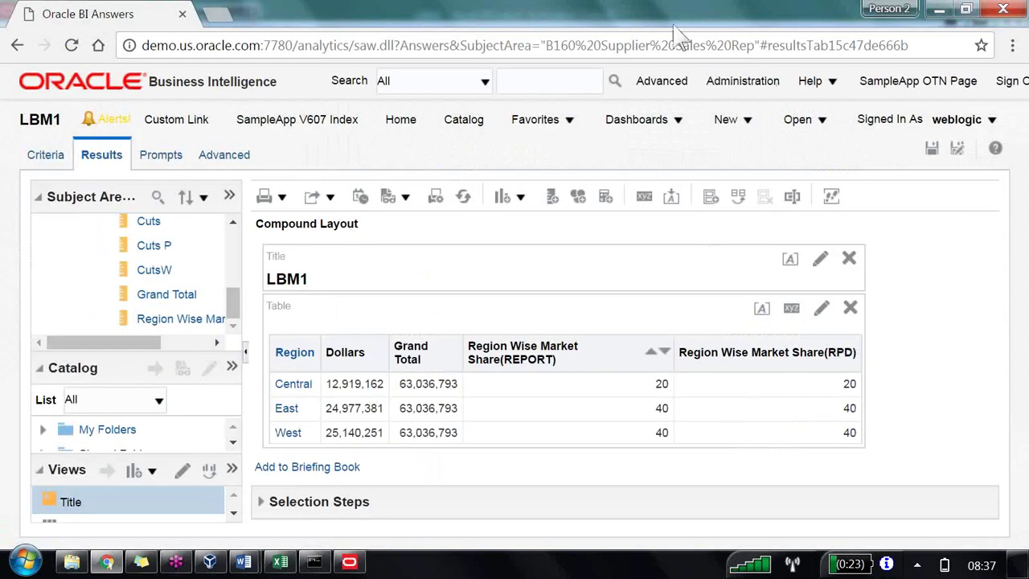
- Save the analysis and view the log of the last report query in Manage Sessions
left_click(931, 149)
left_click(734, 80)
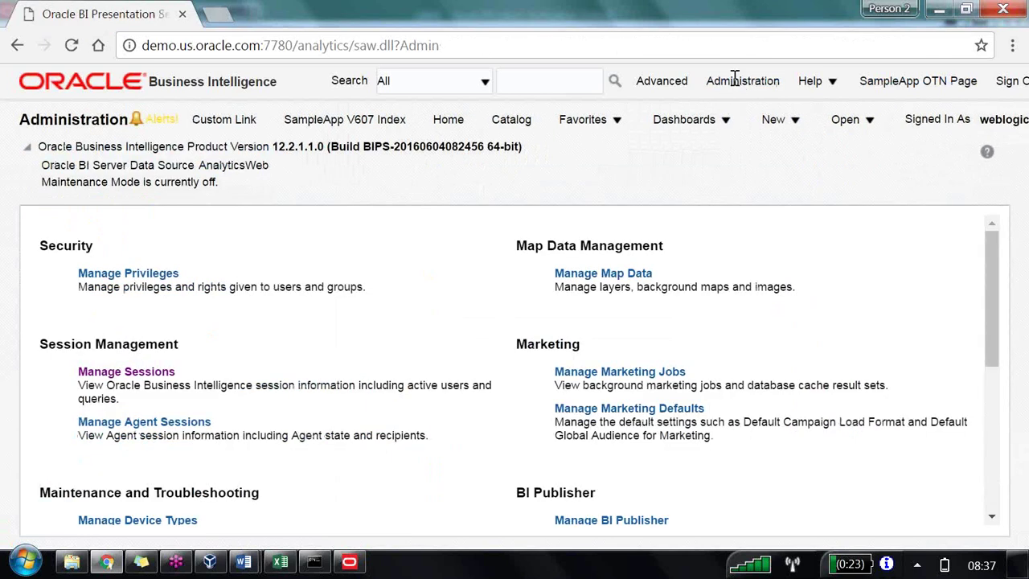
left_click(147, 382)
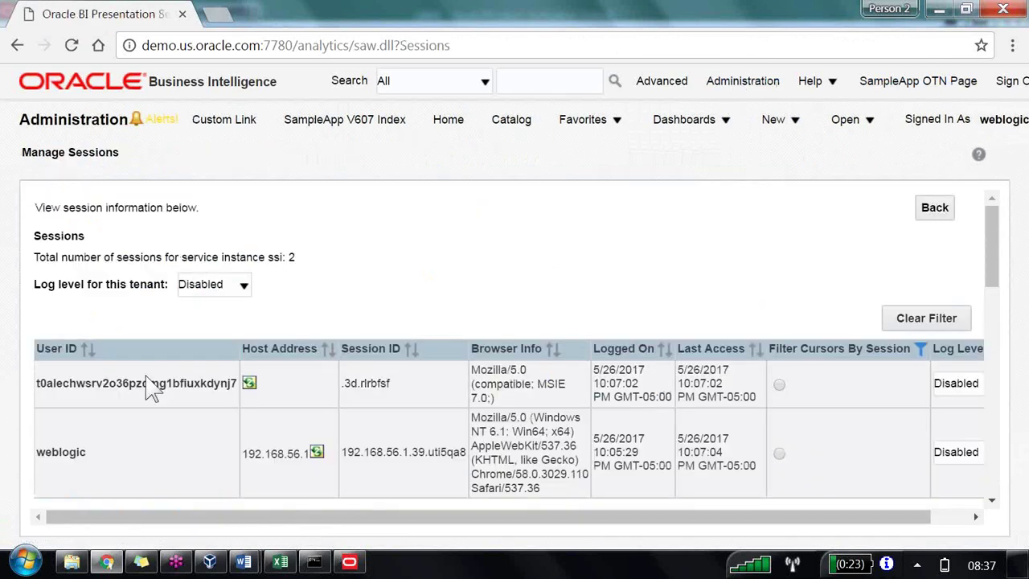
scroll(418, 392, "down", 10)
scroll(417, 385, "up", 2)
scroll(418, 369, "down", 2)
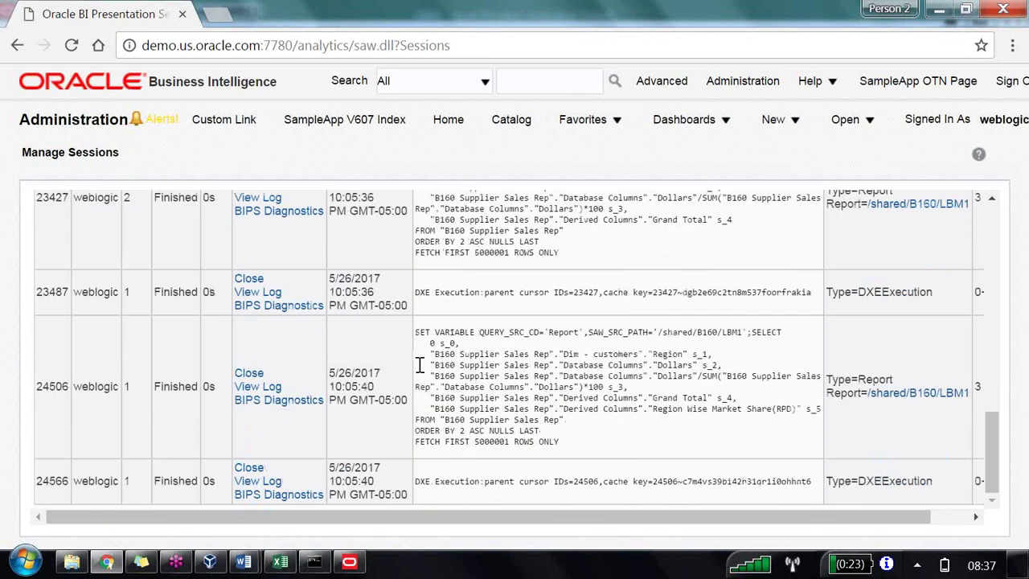
left_click(259, 387)
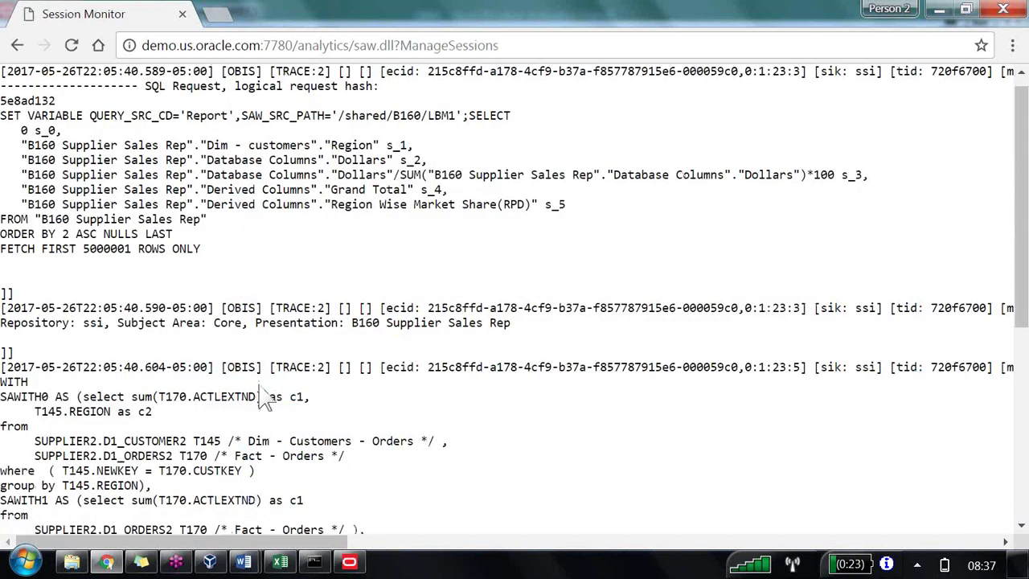
scroll(260, 386, "down", 2)
scroll(261, 388, "down", 2)
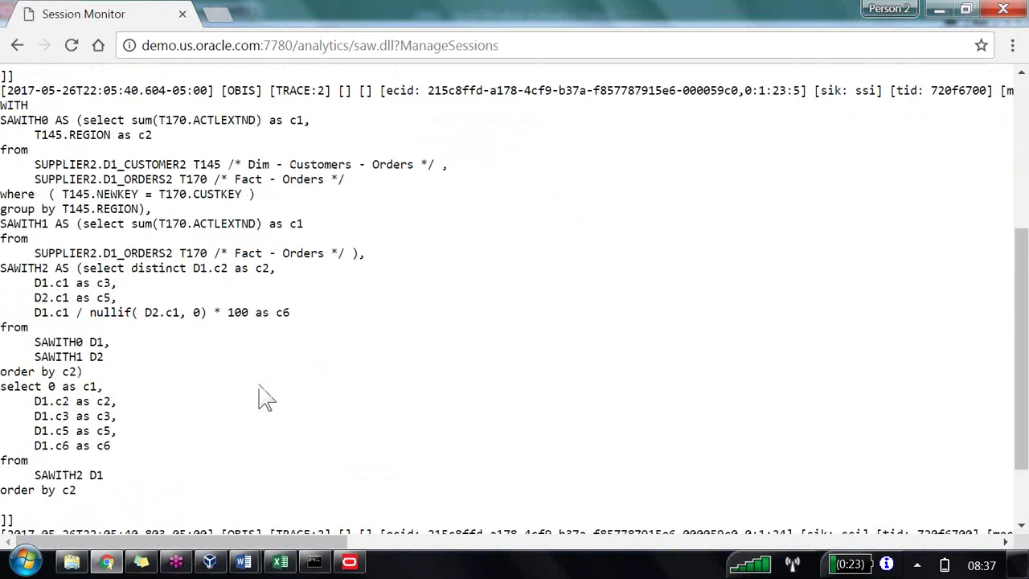
left_click_drag(134, 120, 257, 121)
left_click_drag(76, 135, 247, 142)
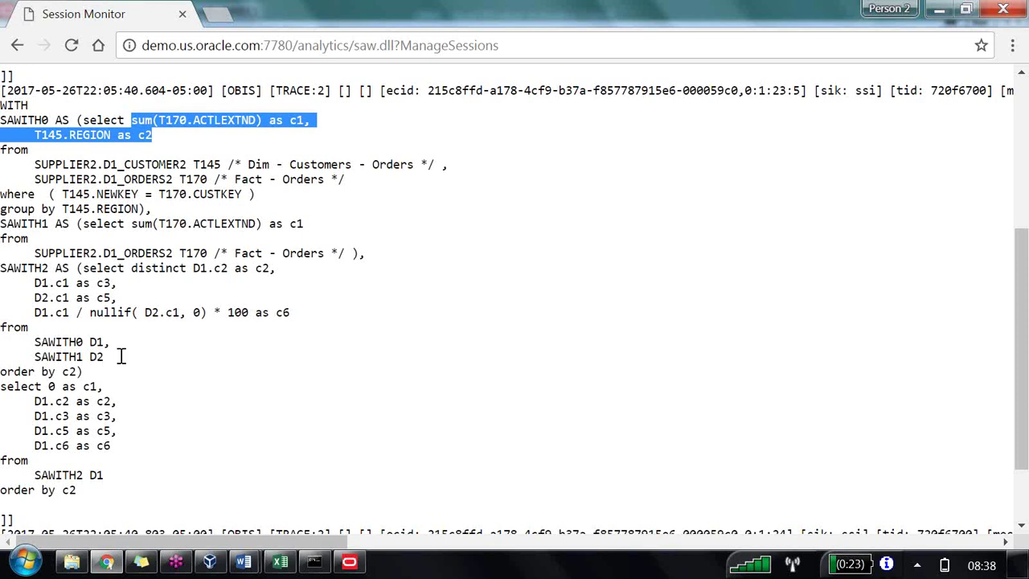
left_click_drag(35, 312, 257, 320)
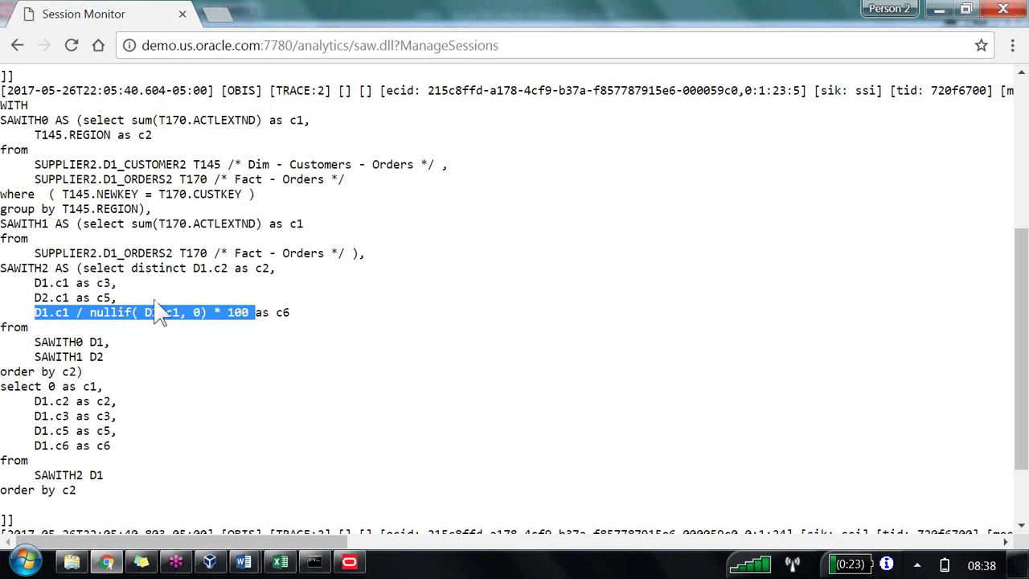
left_click_drag(102, 273, 278, 286)
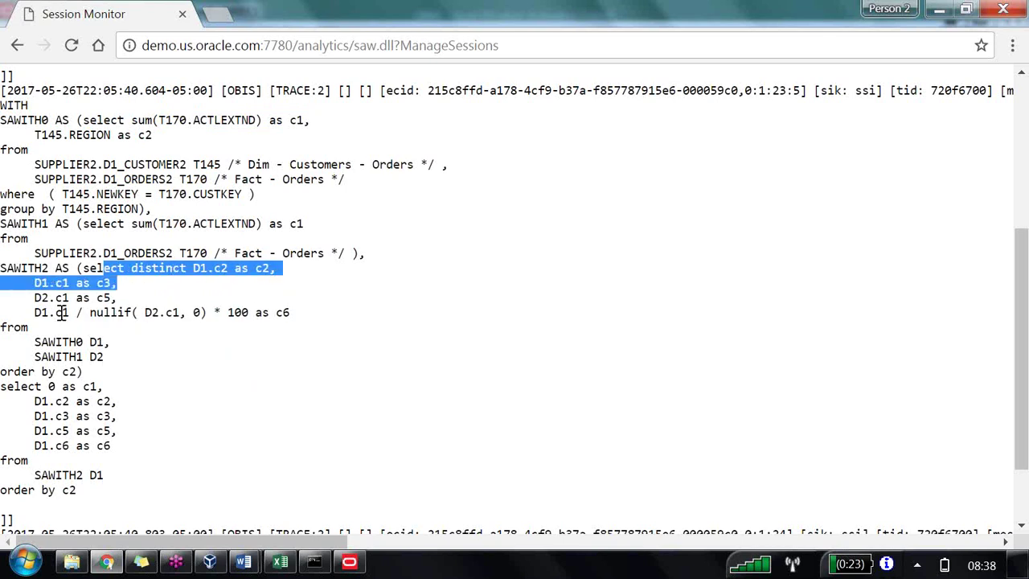
left_click_drag(62, 312, 71, 312)
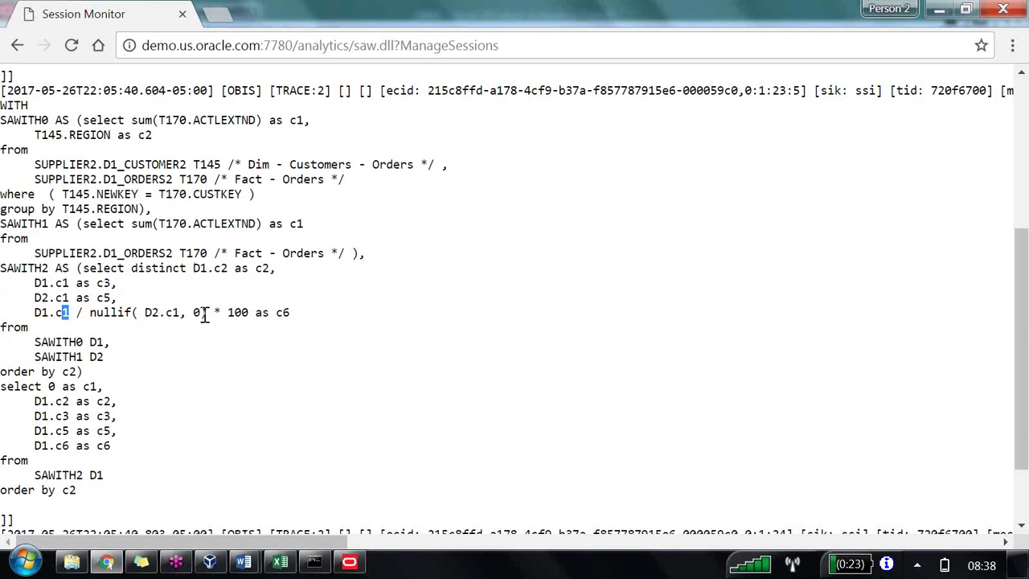
double_click(286, 313)
scroll(177, 412, "down", 1)
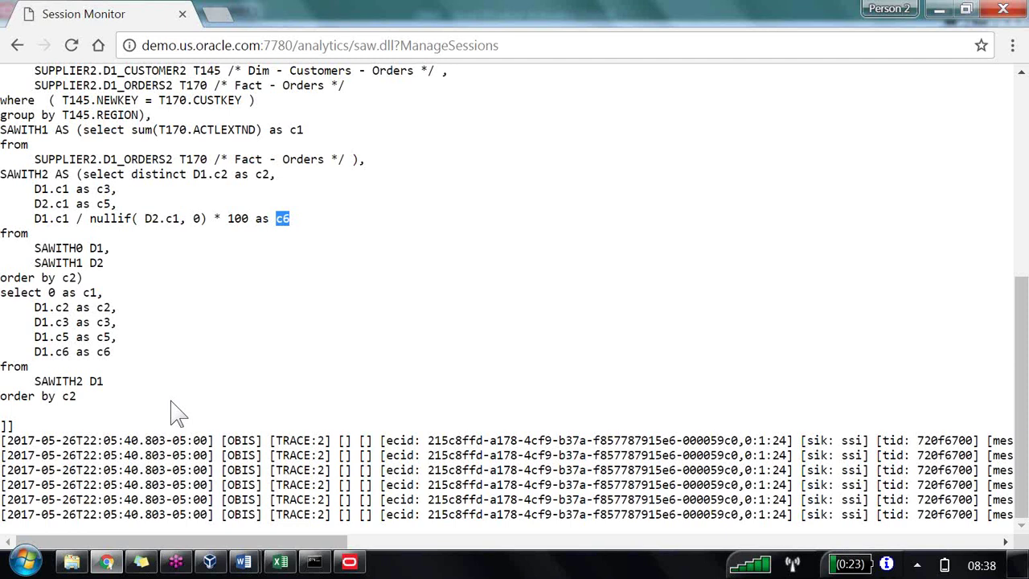
left_click_drag(290, 129, 303, 131)
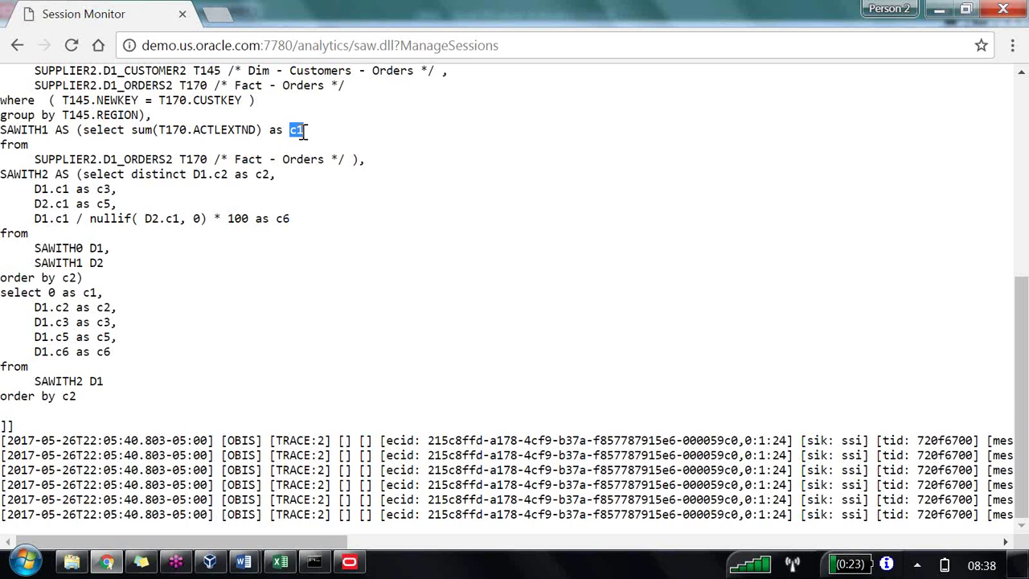
left_click_drag(137, 129, 264, 136)
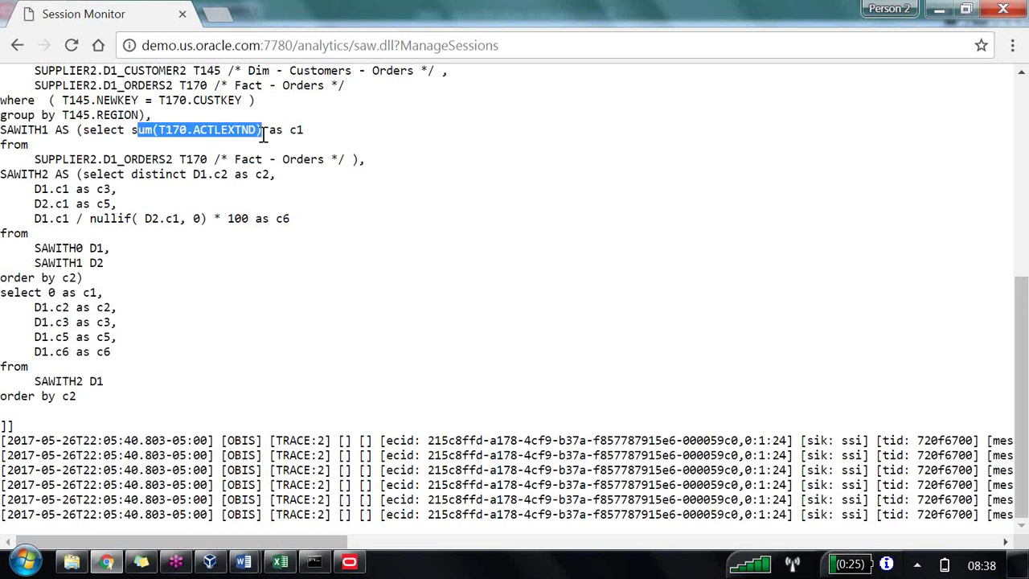
- Bring up SQL Developer in the VM and select all the old worksheet text
left_click(209, 561)
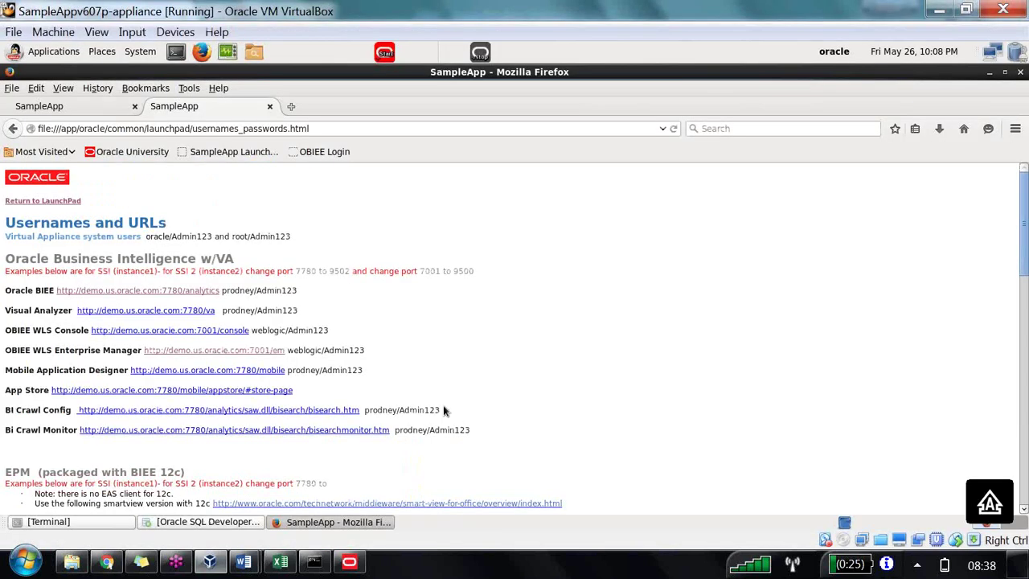
key("alt+Tab")
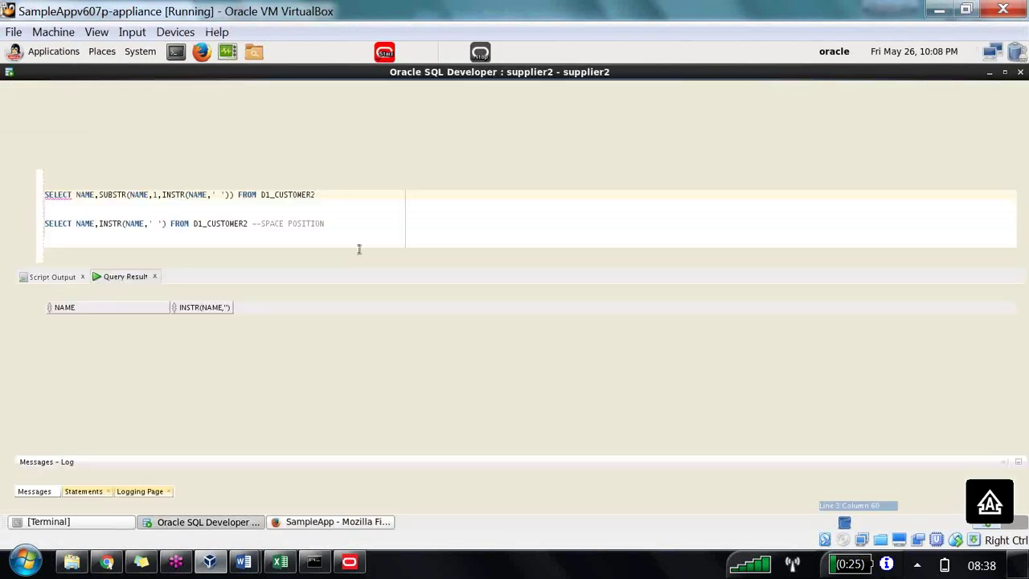
left_click(369, 229)
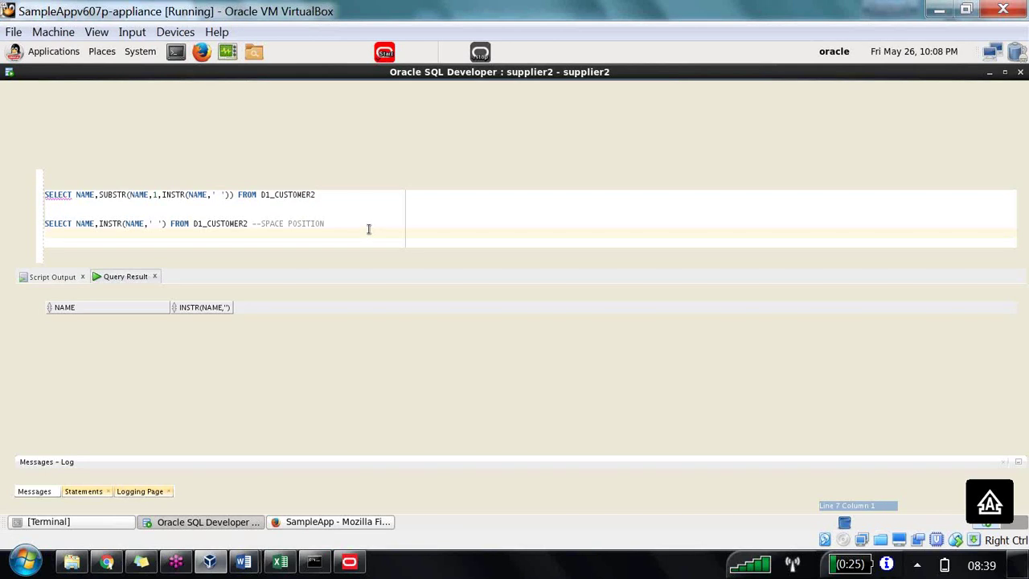
key("ctrl+a")
- Write the query SELECT SUM(ACTL_EXTND) FROM D1_ORDERS2 in the worksheet
type("S")
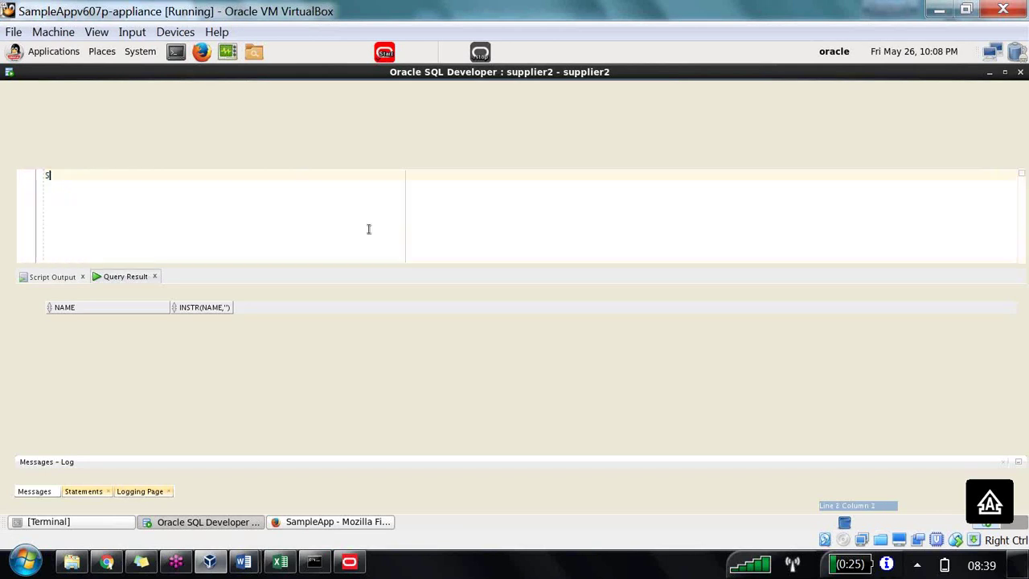
type("ELECT SU")
type("M(")
type("ACTL_EXTND")
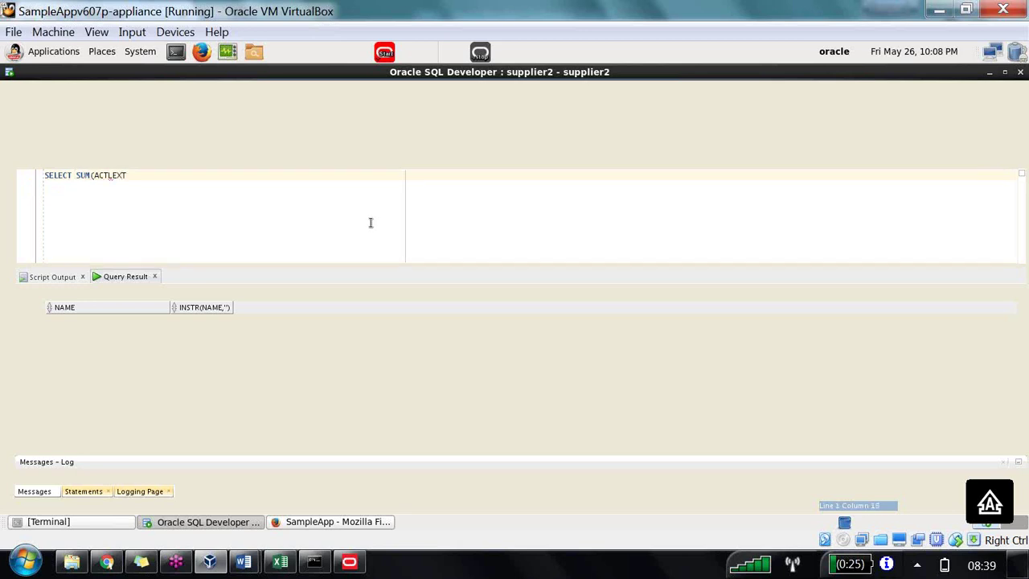
type(") FROM D1_ORDER2")
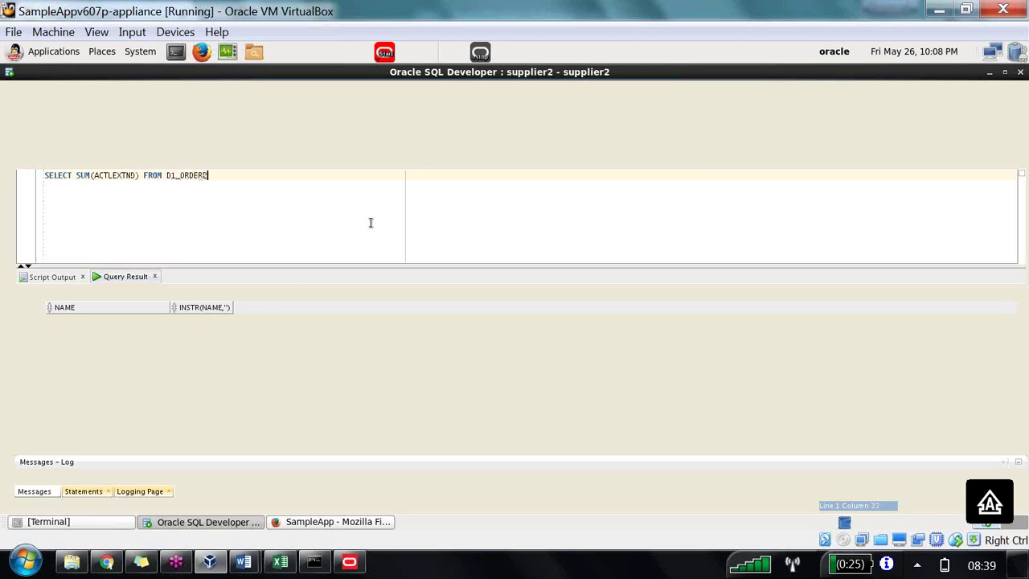
key("BackSpace")
type("S2")
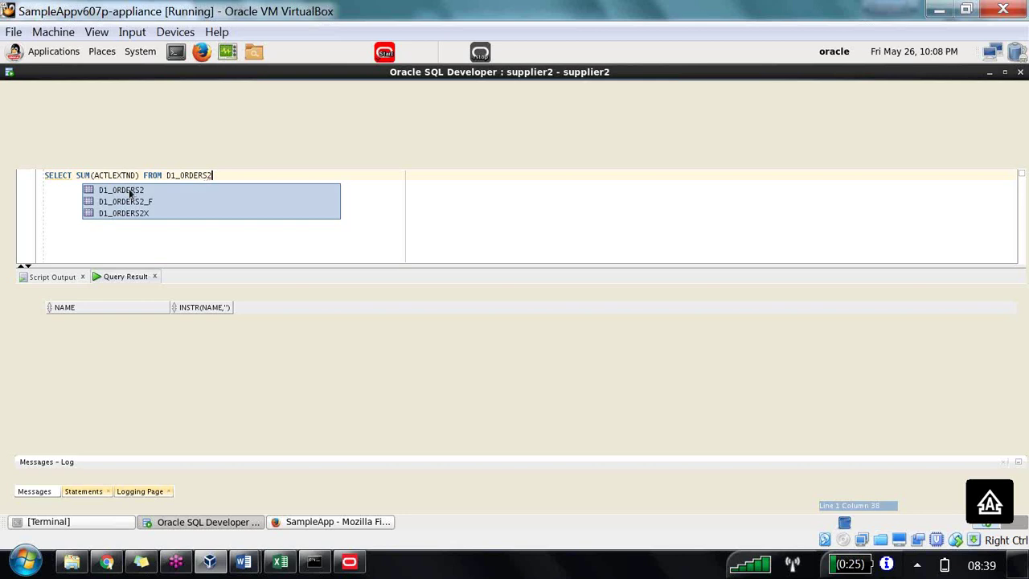
left_click(129, 191)
left_click_drag(289, 179, 0, 181)
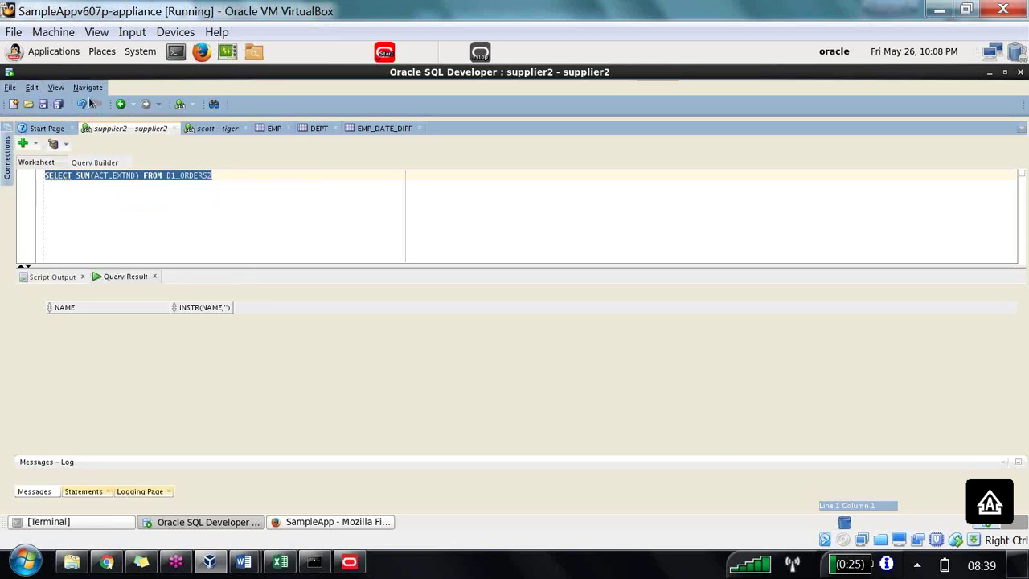
left_click(265, 220)
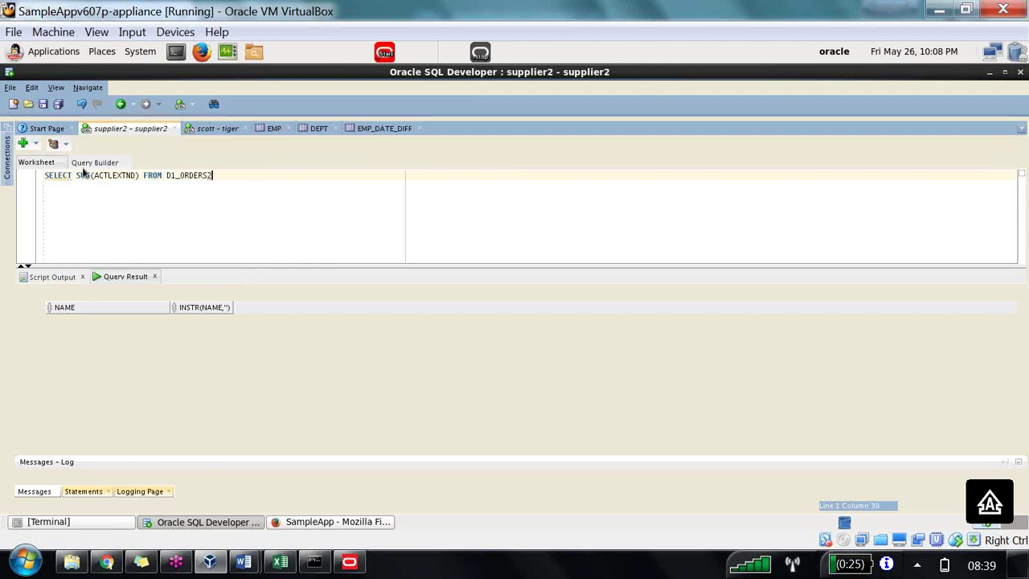
left_click_drag(213, 175, 43, 143)
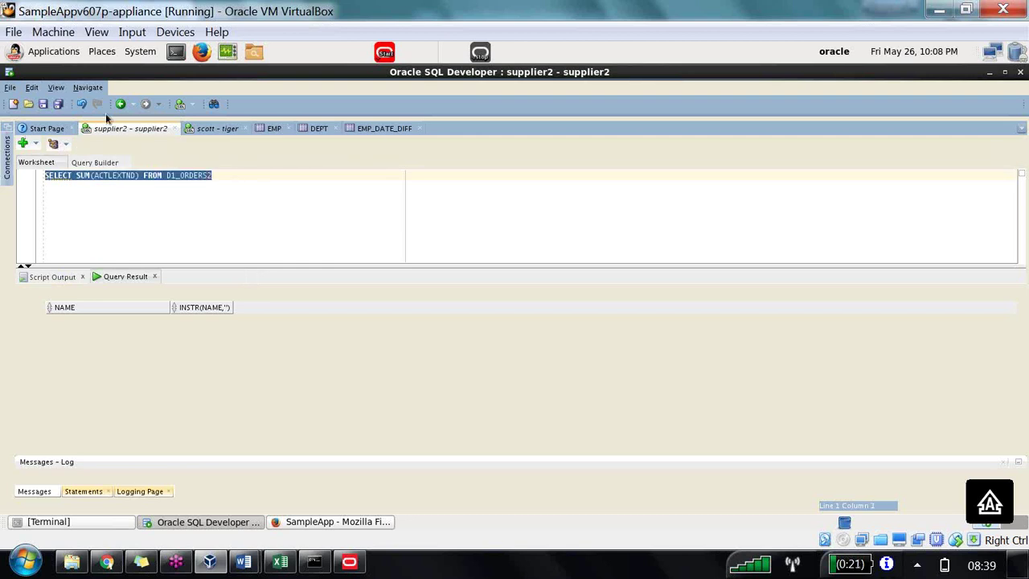
left_click(250, 203)
- Run the SUM query and select its result, about 63036793.098
left_click(5, 164)
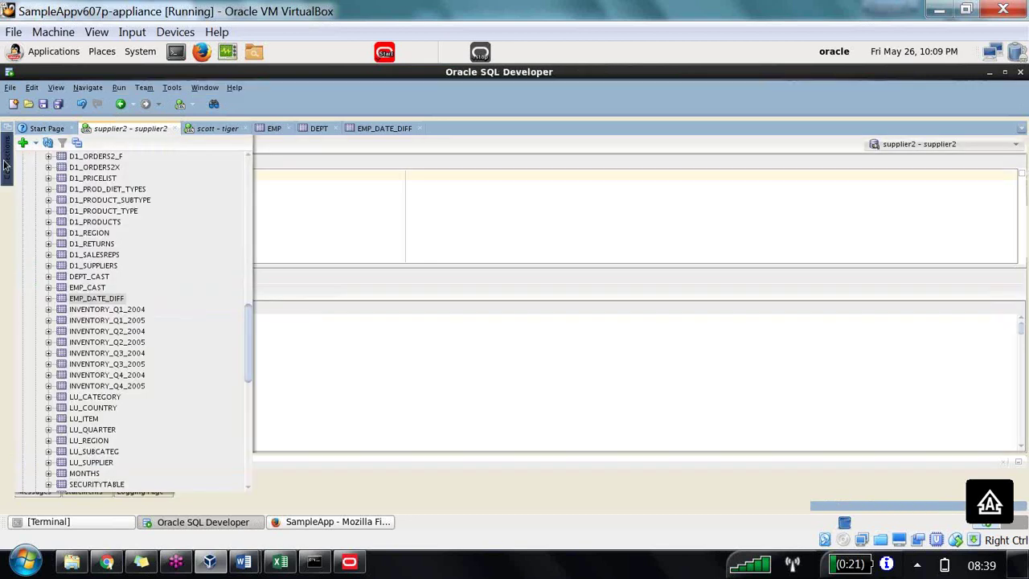
left_click(377, 235)
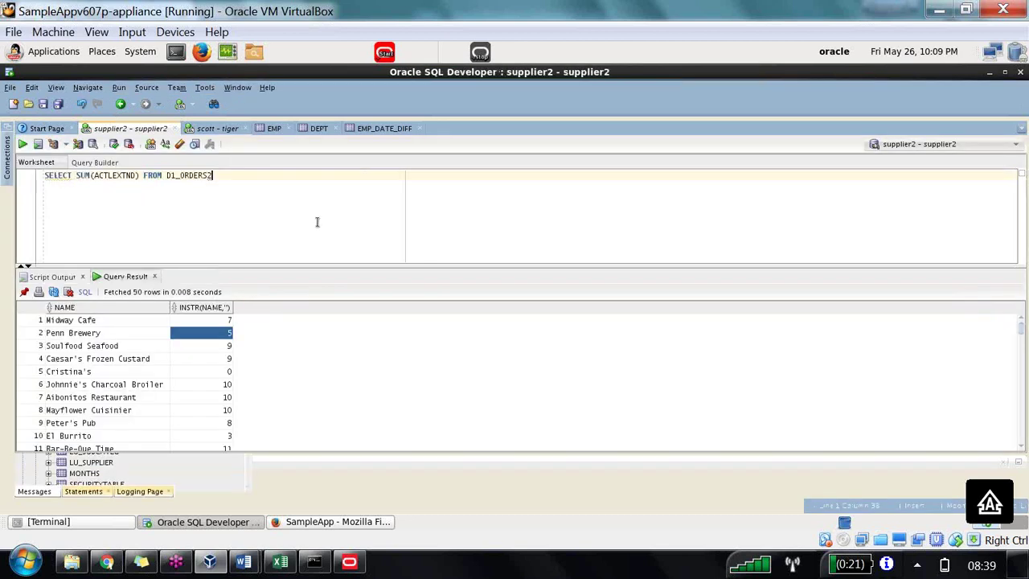
triple_click(244, 186)
left_click(106, 193)
left_click(23, 144)
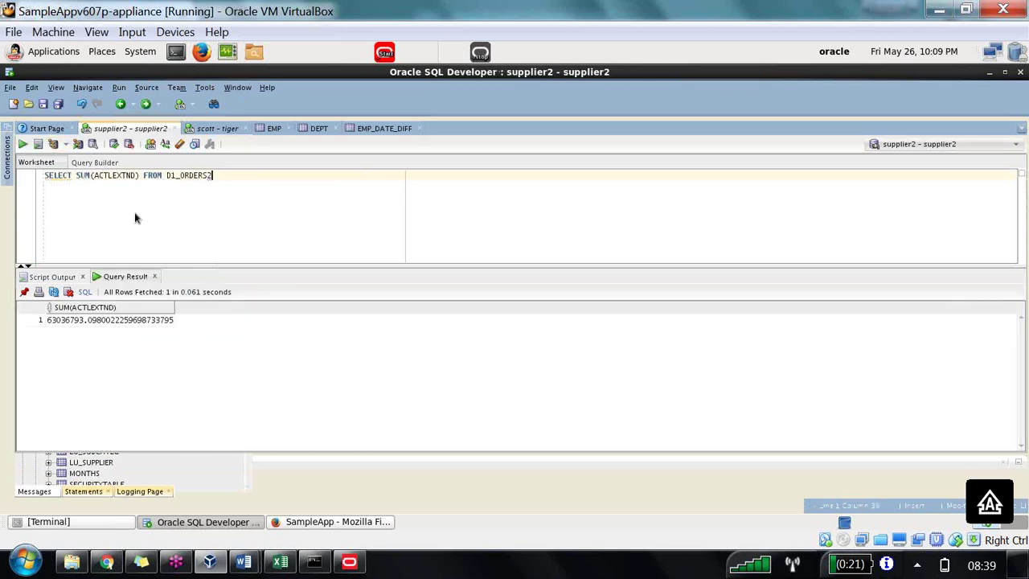
left_click(128, 326)
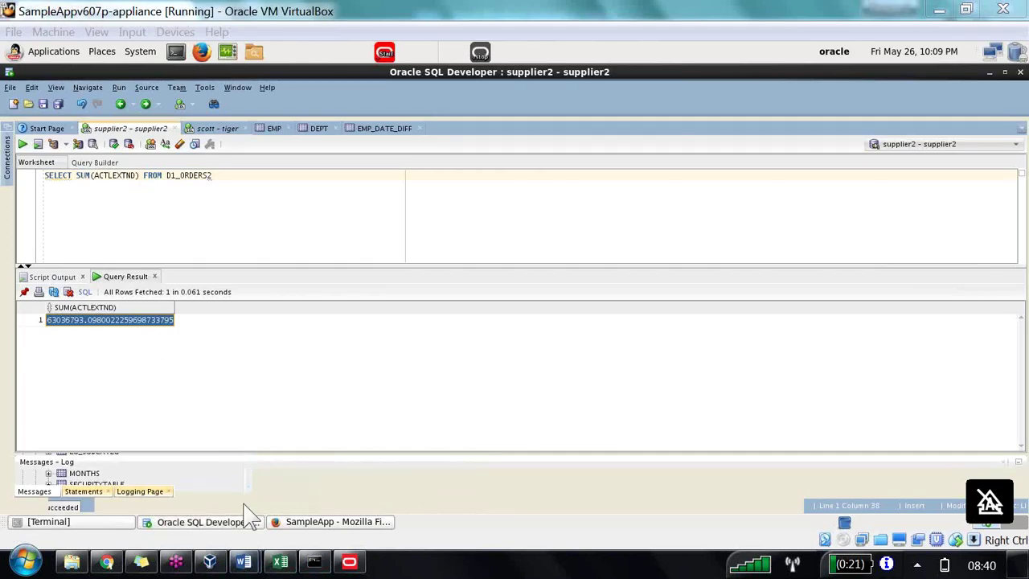
- Return to the Word notes and highlight the Creating Level Based Measure heading
mouse_move(244, 558)
left_click(225, 486)
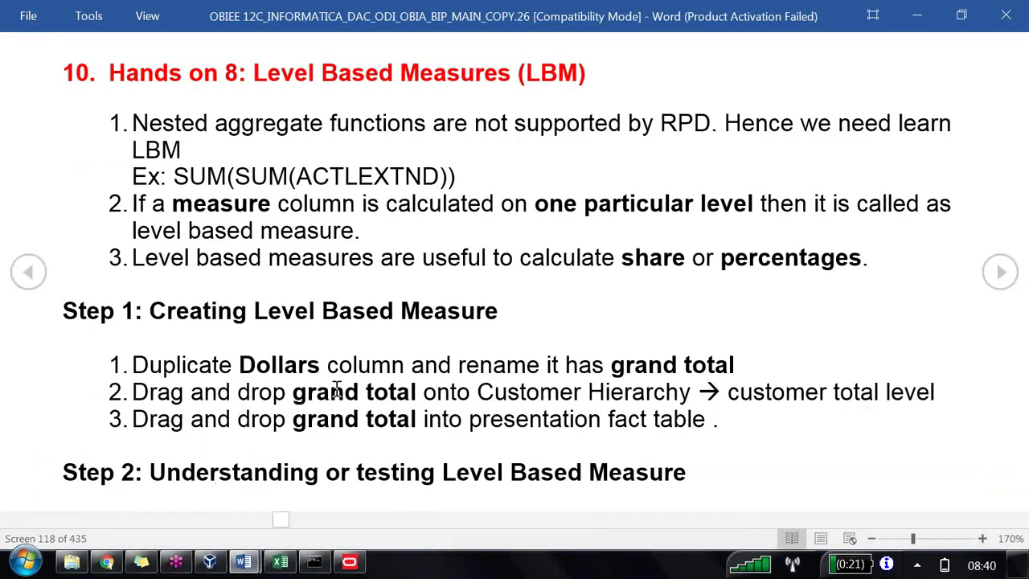
left_click_drag(153, 313, 503, 317)
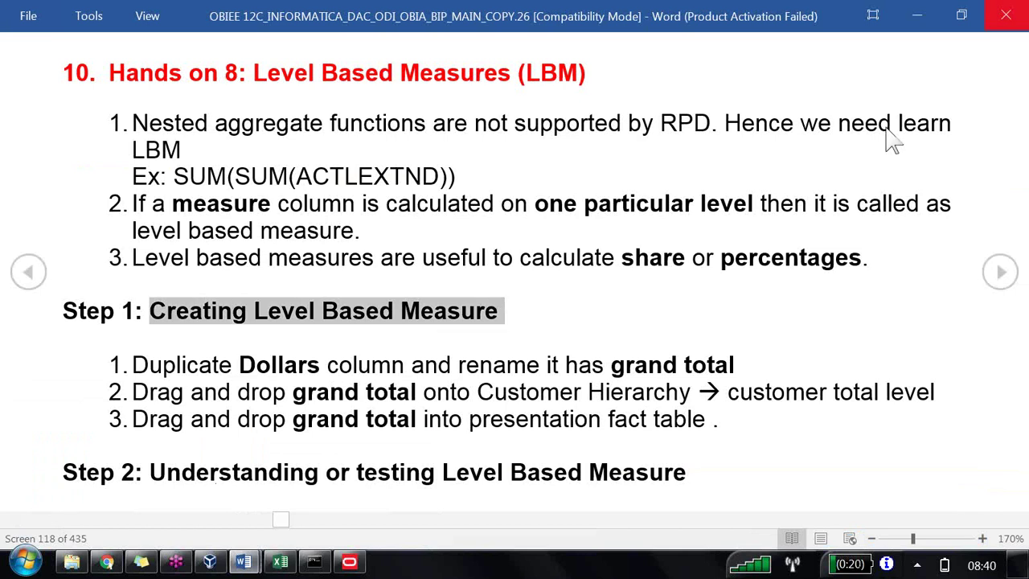
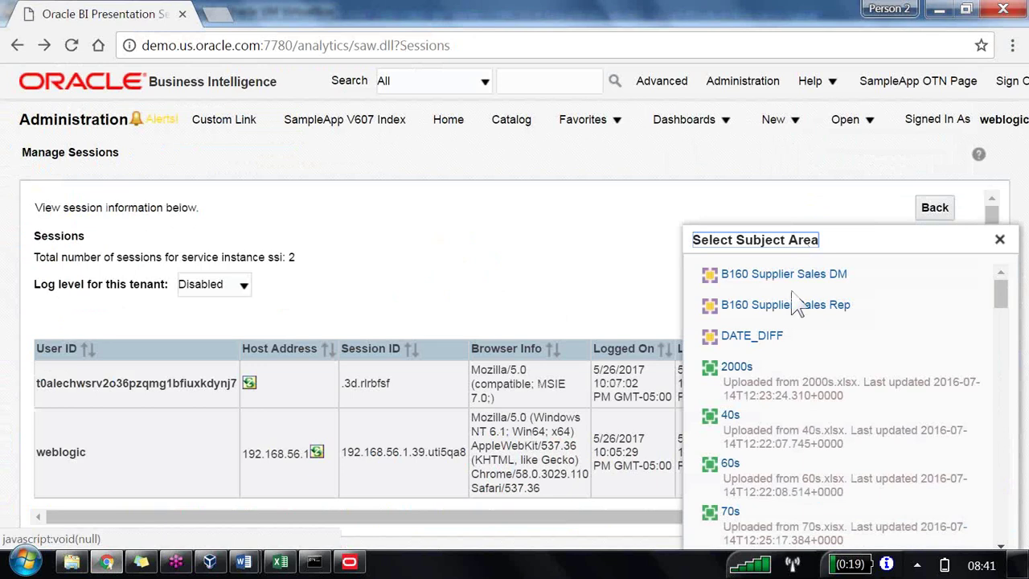
- Start a B160 Supplier Sales Rep analysis with Year and Dollars columns
left_click(784, 305)
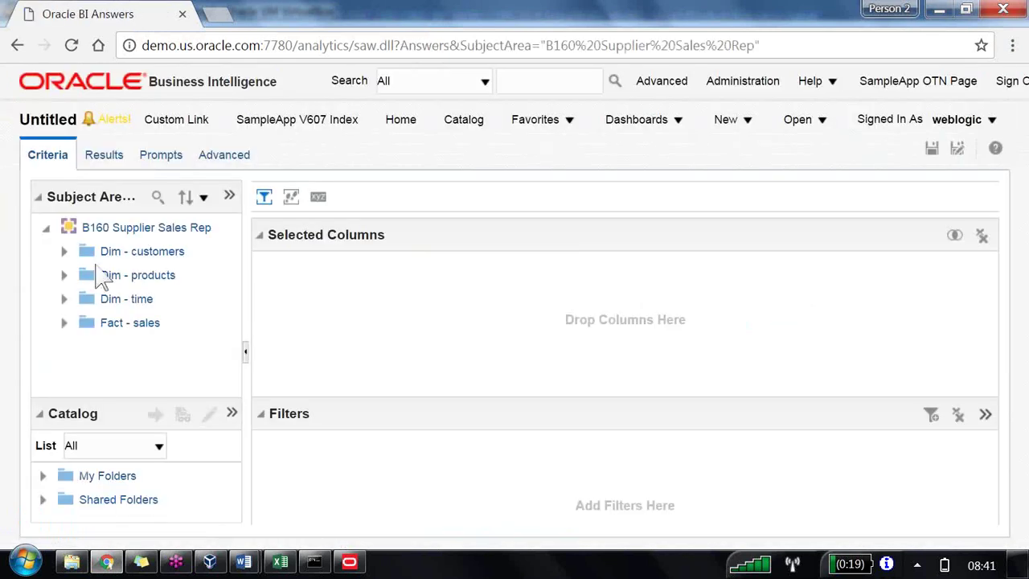
left_click(79, 302)
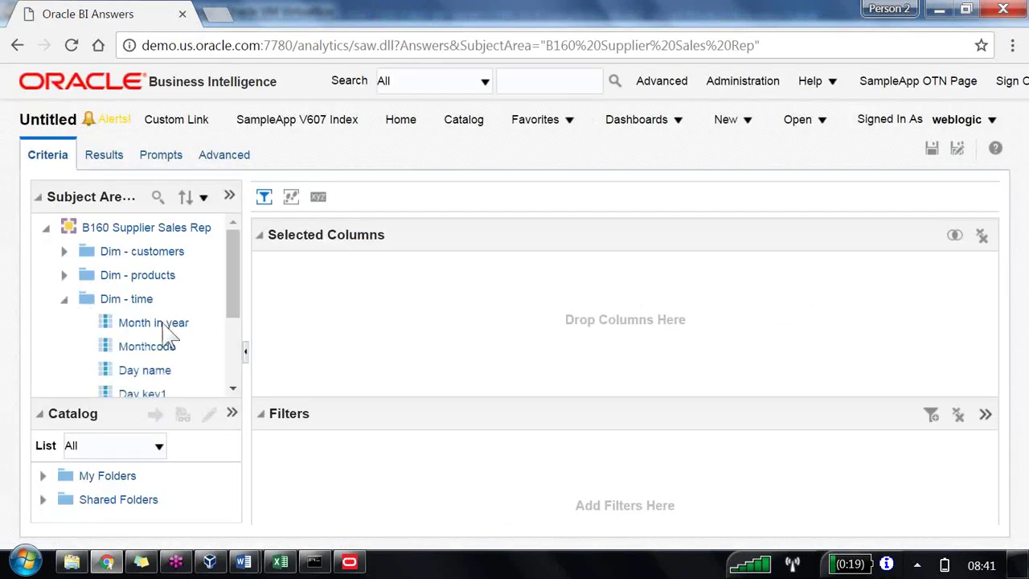
scroll(137, 332, "down", 3)
double_click(131, 287)
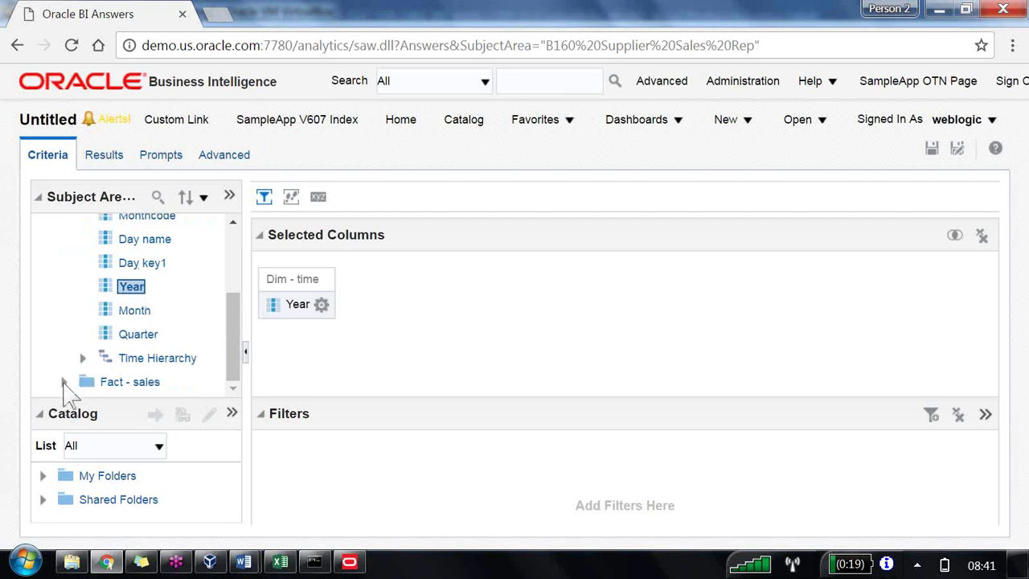
left_click(64, 382)
left_click(82, 359)
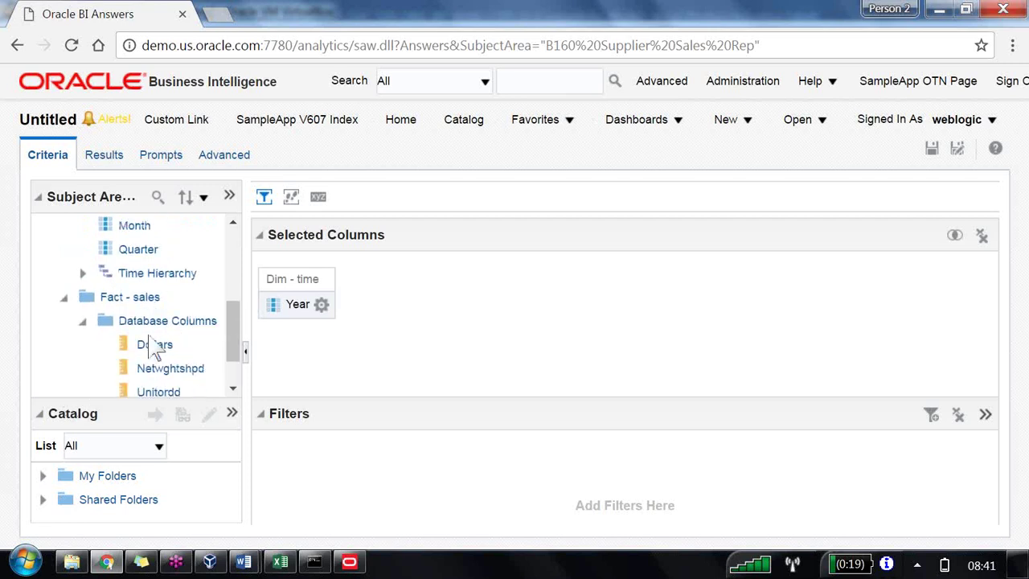
double_click(157, 287)
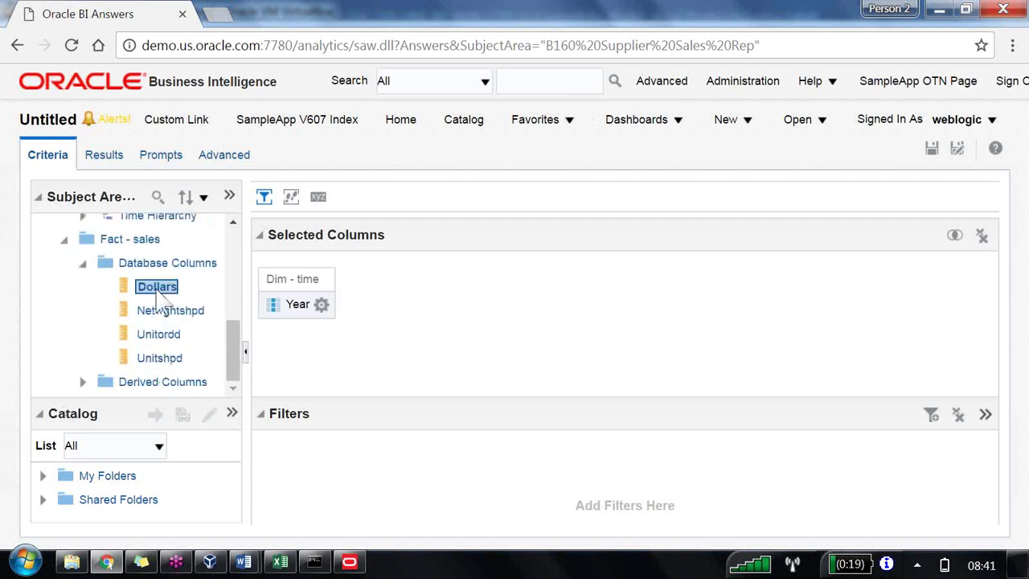
- Save the analysis as LBM2 and view its results
left_click(956, 148)
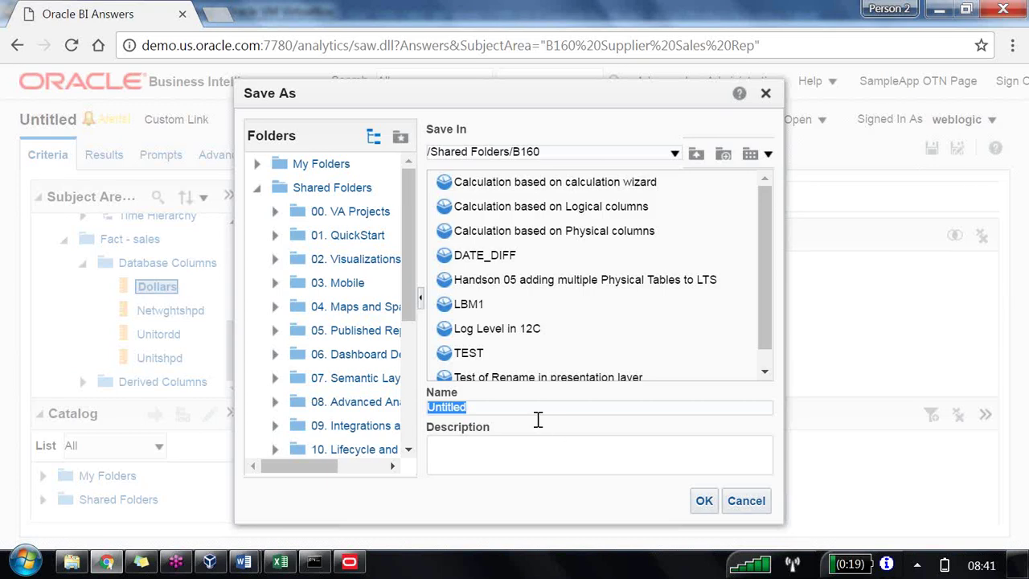
left_click(474, 305)
left_click(485, 405)
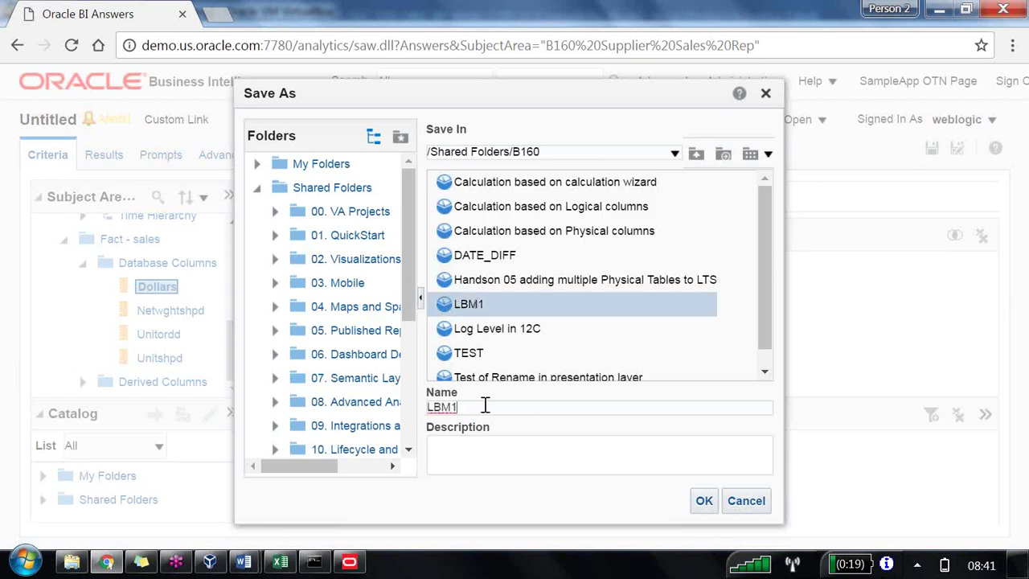
key("BackSpace")
type("2")
key("Return")
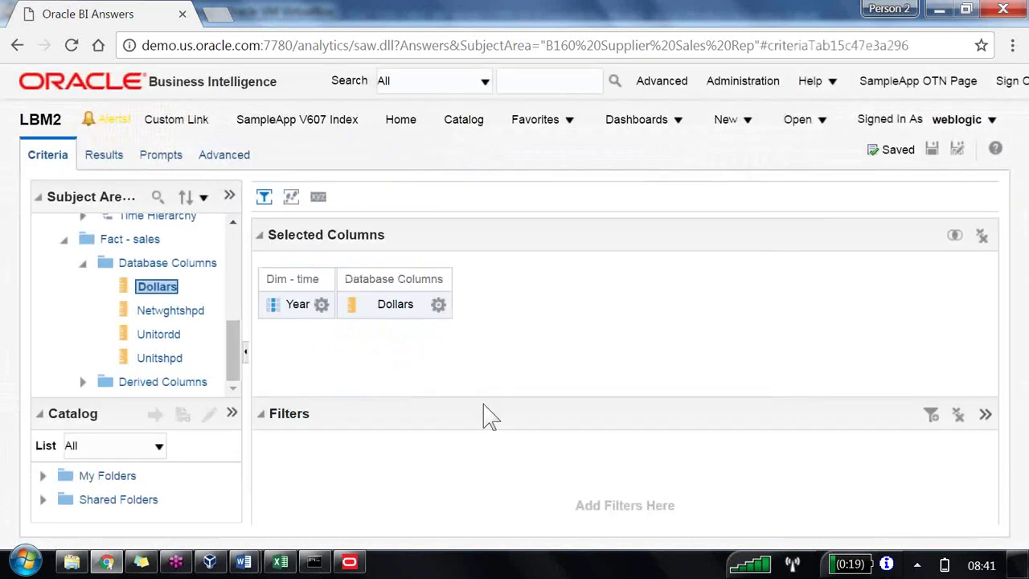
left_click(107, 164)
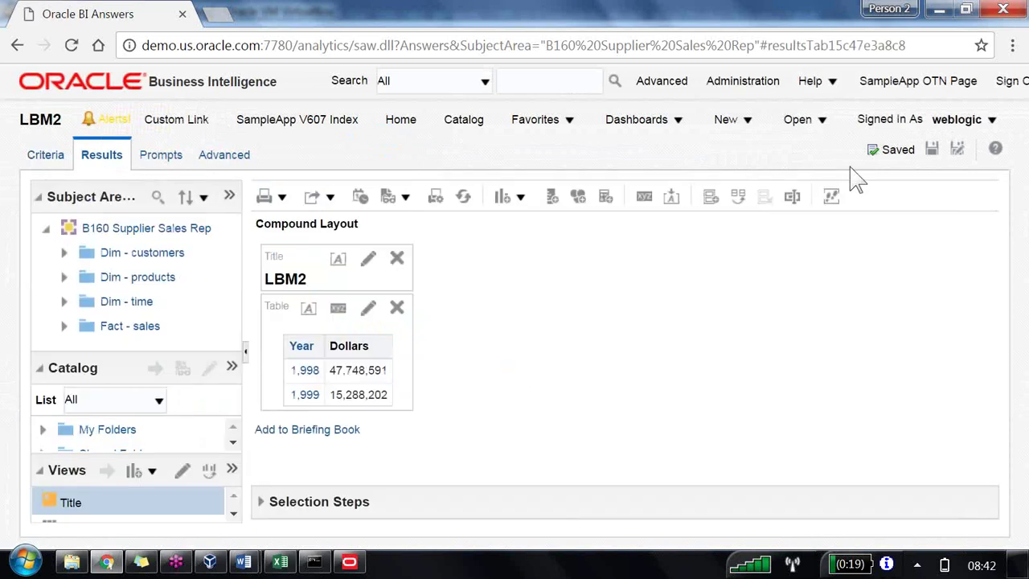
- Drag the Fact - sales derived Grand Total column toward the table beside Dollars
left_click(64, 326)
scroll(129, 321, "down", 1)
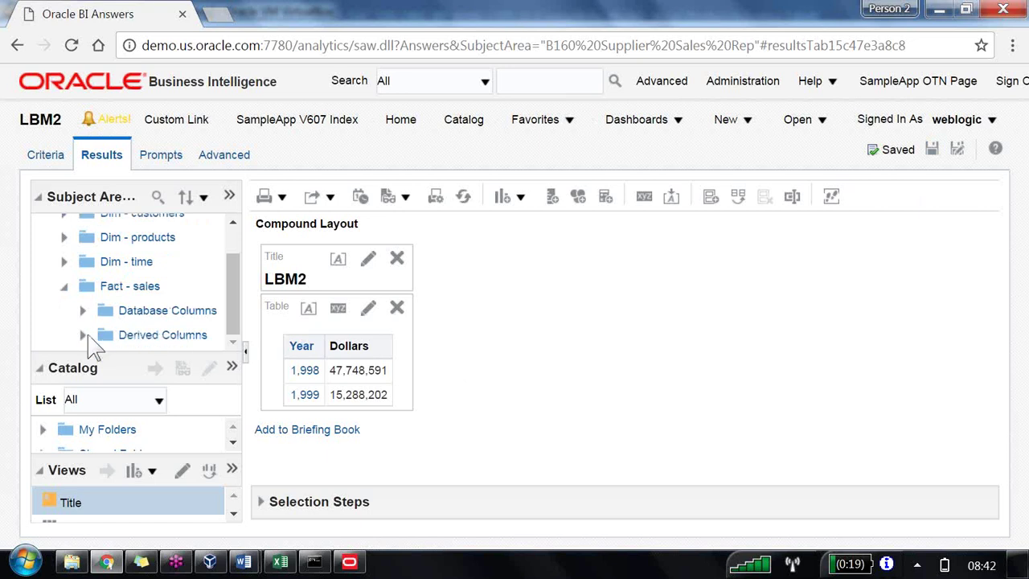
left_click(82, 334)
scroll(144, 315, "down", 3)
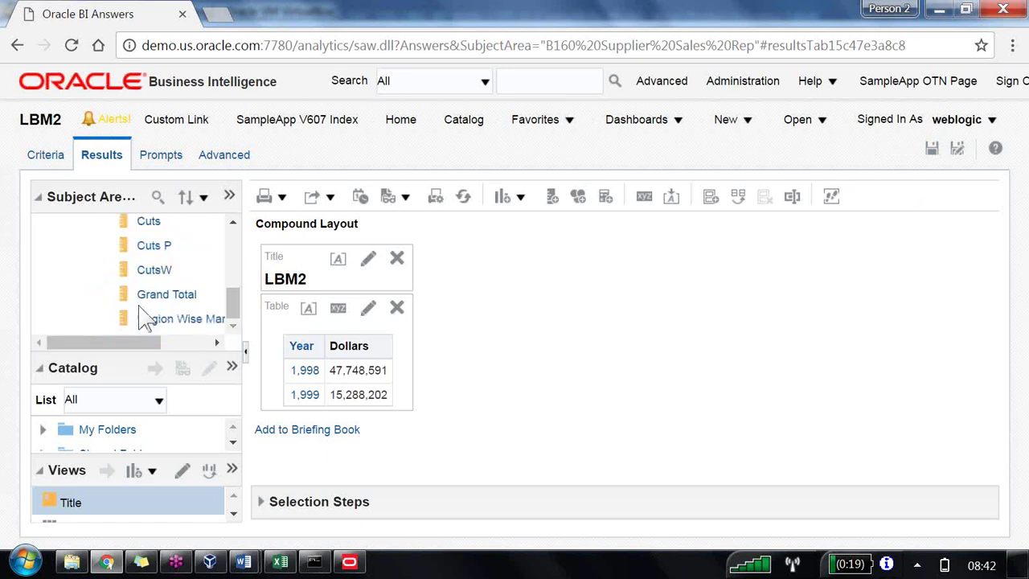
mouse_move(184, 304)
left_mouse_down()
mouse_move(342, 370)
mouse_move(392, 374)
left_mouse_up()
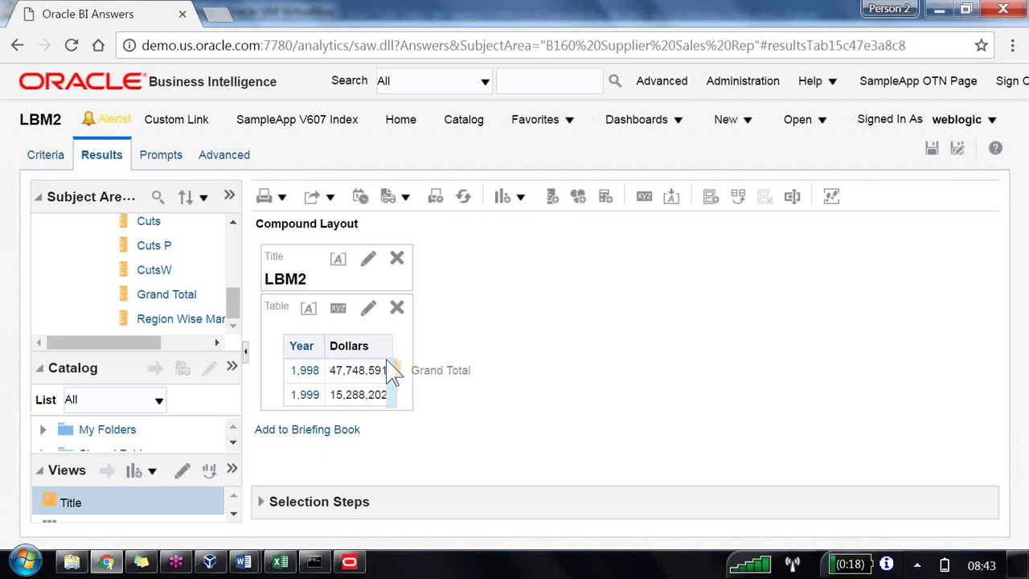
- Drop Grand Total as the third table column, then switch to the Administration Tool
left_click_drag(392, 372, 394, 371)
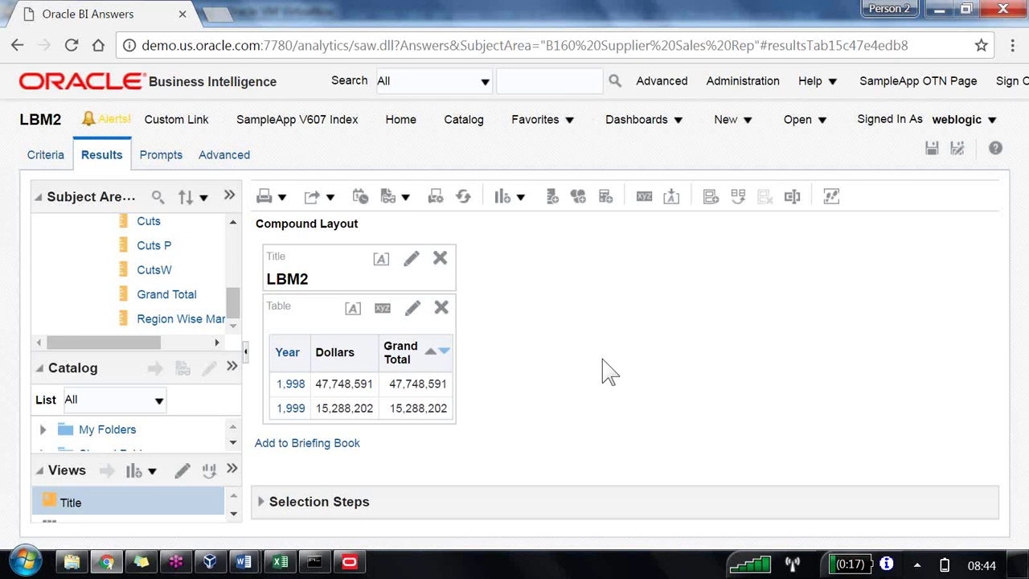
left_click(350, 562)
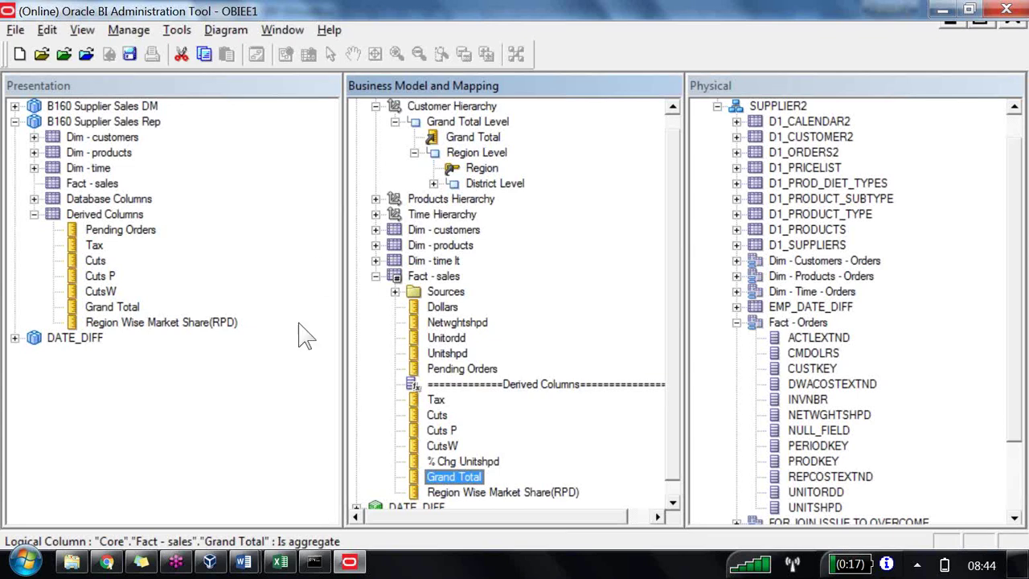
- Set Grand Total's Time Hierarchy level to Grand Total Level
key("Return")
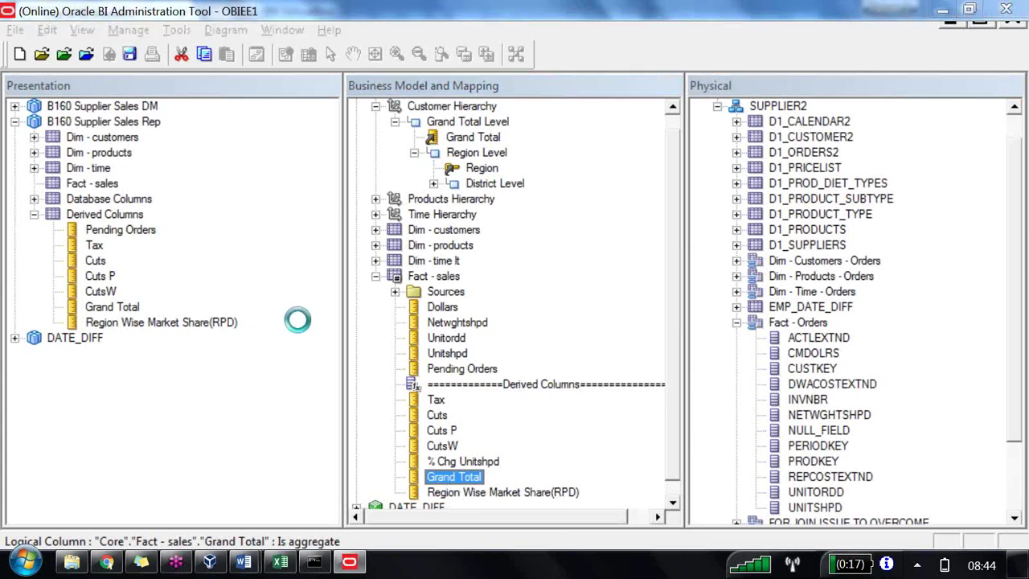
left_click(155, 38)
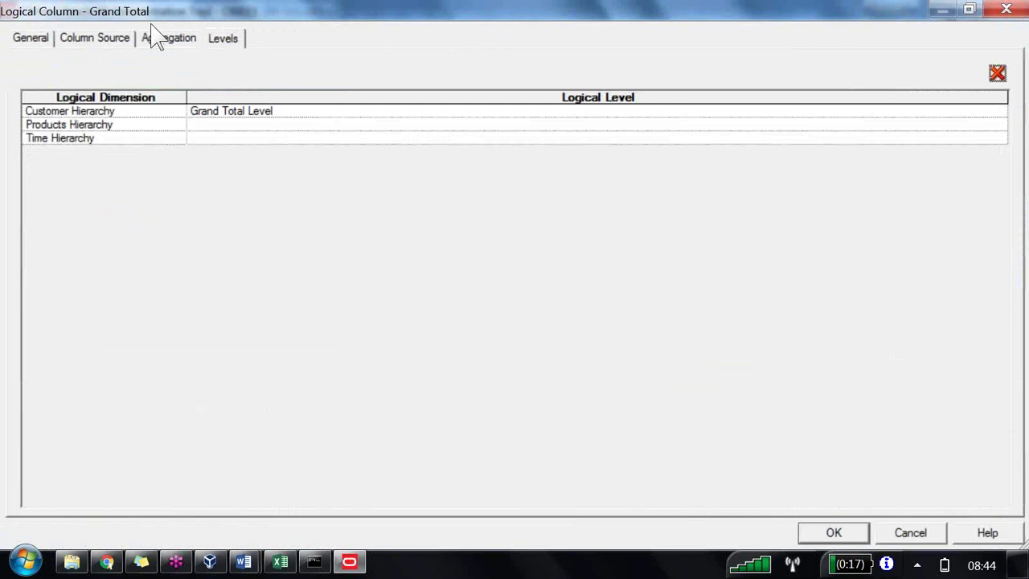
key("Down")
key("Down")
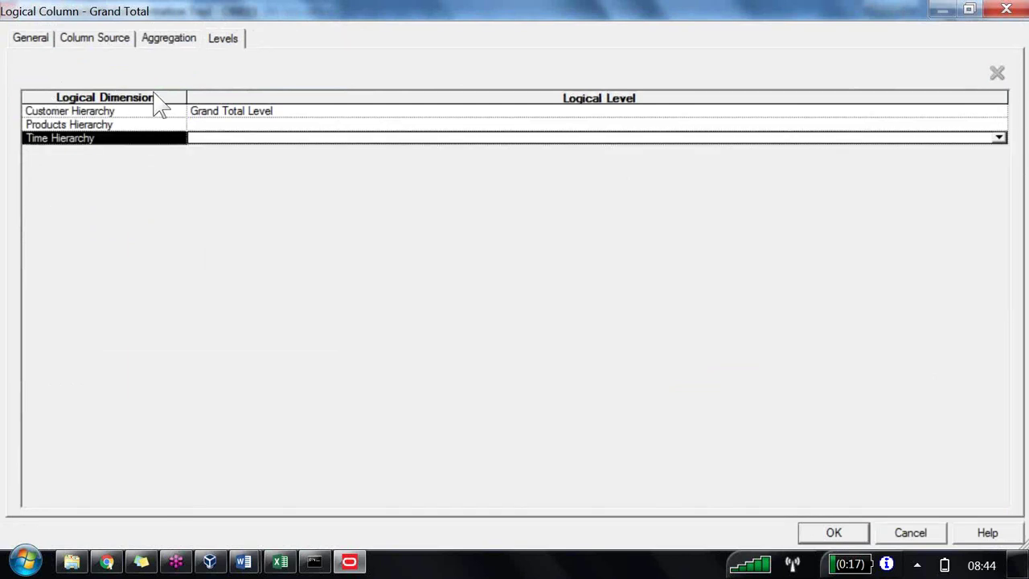
key("alt+Down")
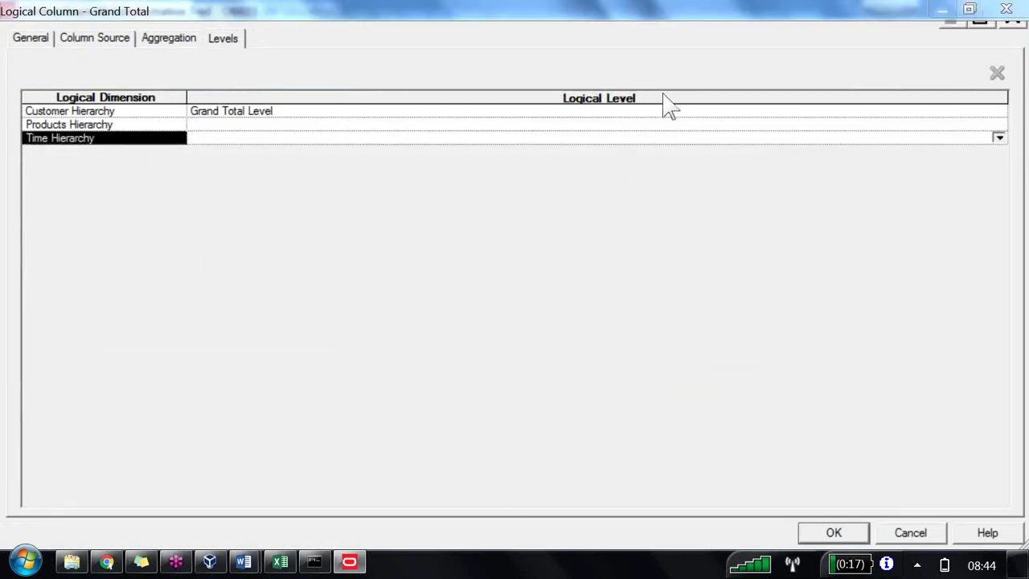
key("Return")
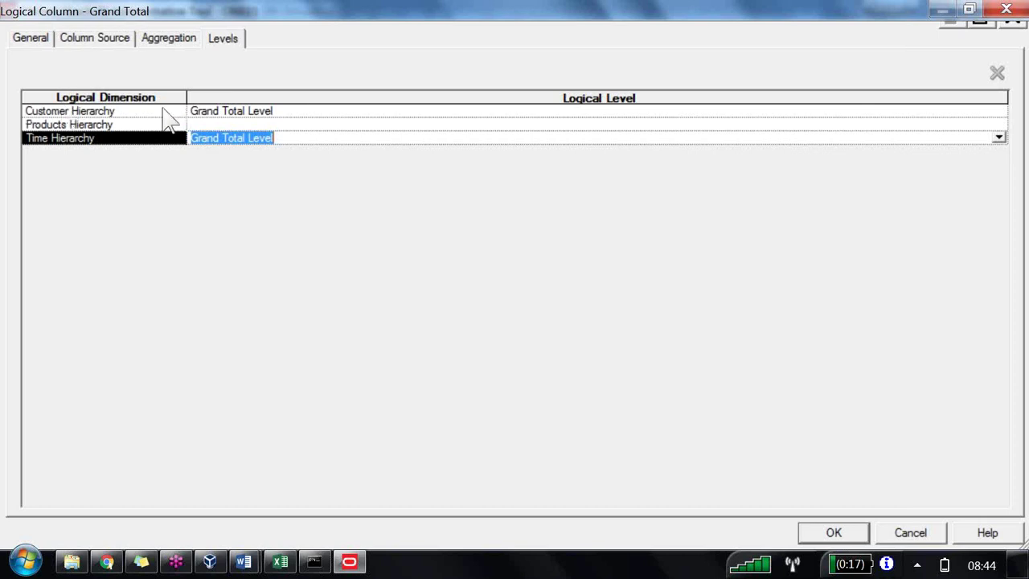
left_click(832, 532)
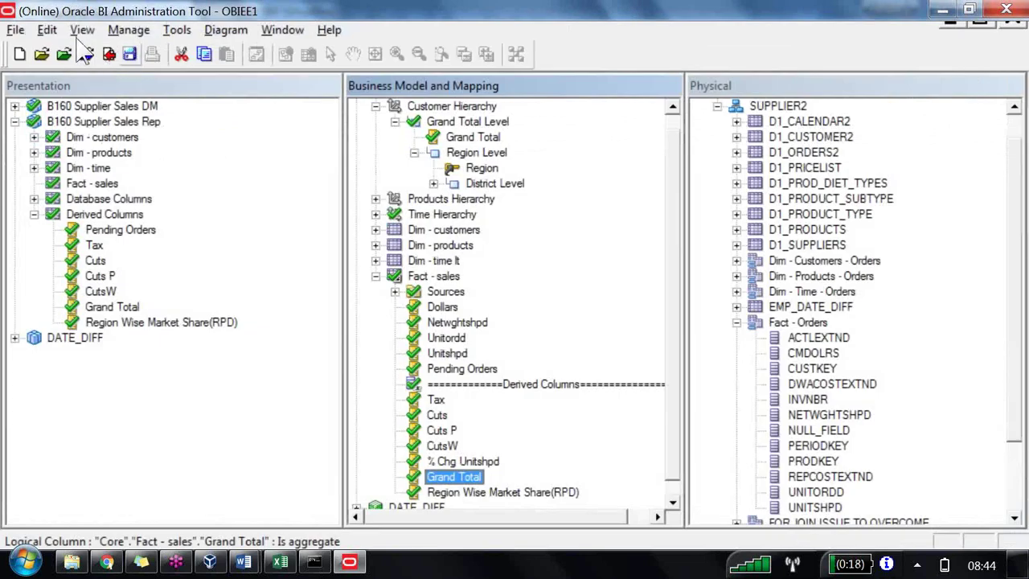
- Check in the repository changes and run the global consistency check
left_click(86, 53)
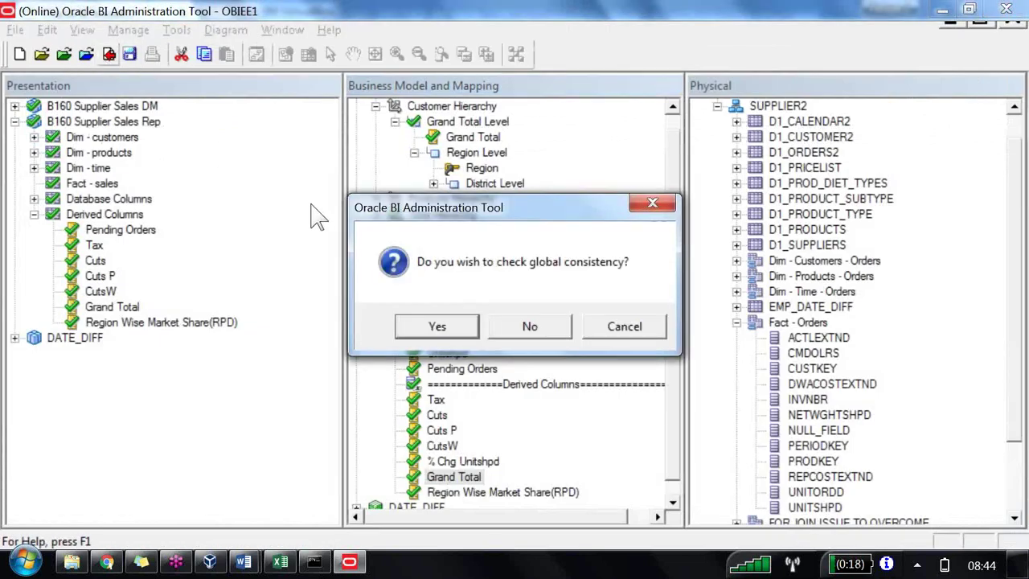
left_click(437, 326)
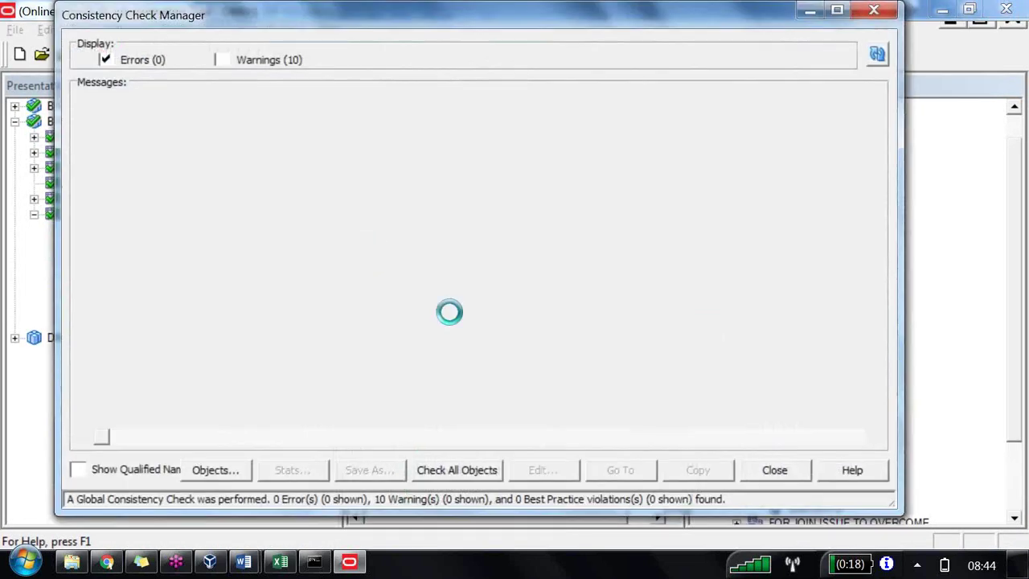
key("Escape")
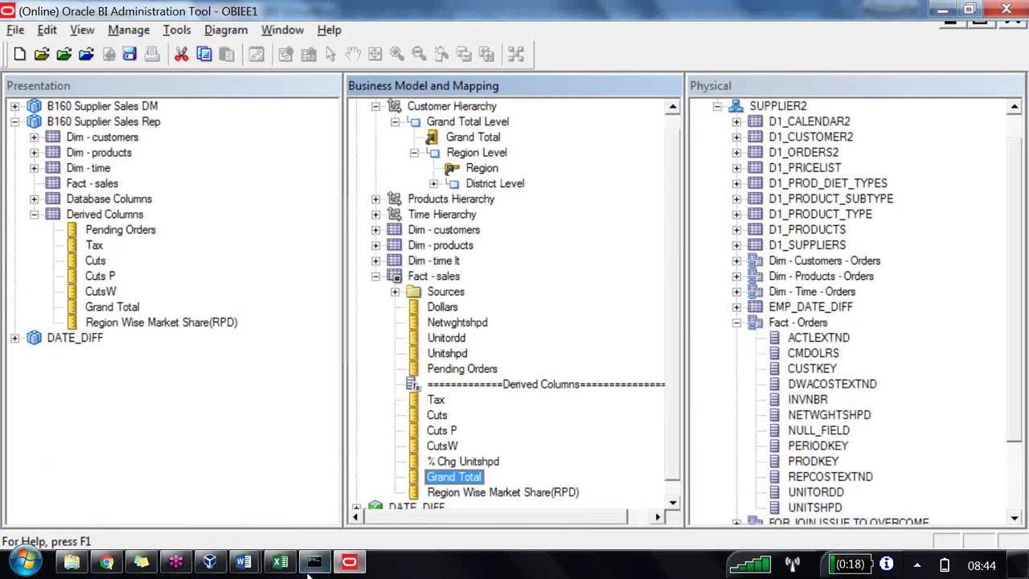
left_click(107, 562)
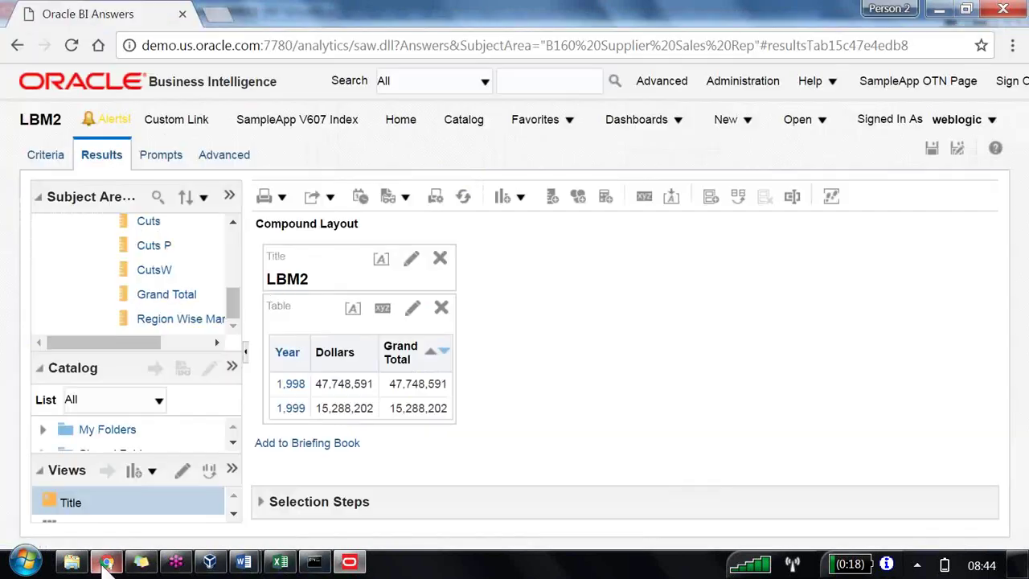
- Reload server metadata and refresh results so Grand Total reads 63,036,793
left_click(230, 198)
mouse_move(322, 245)
left_click(487, 279)
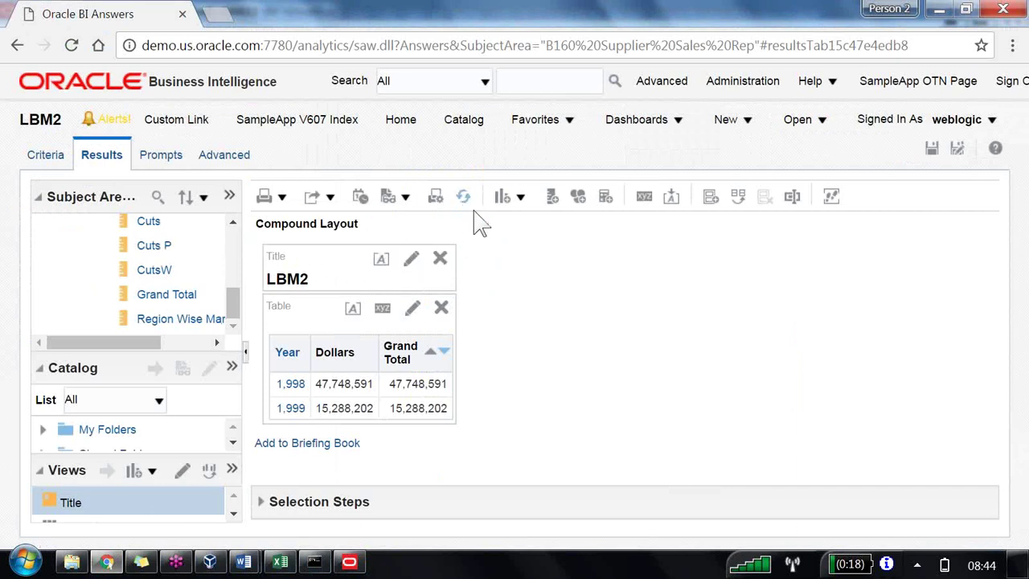
left_click(465, 198)
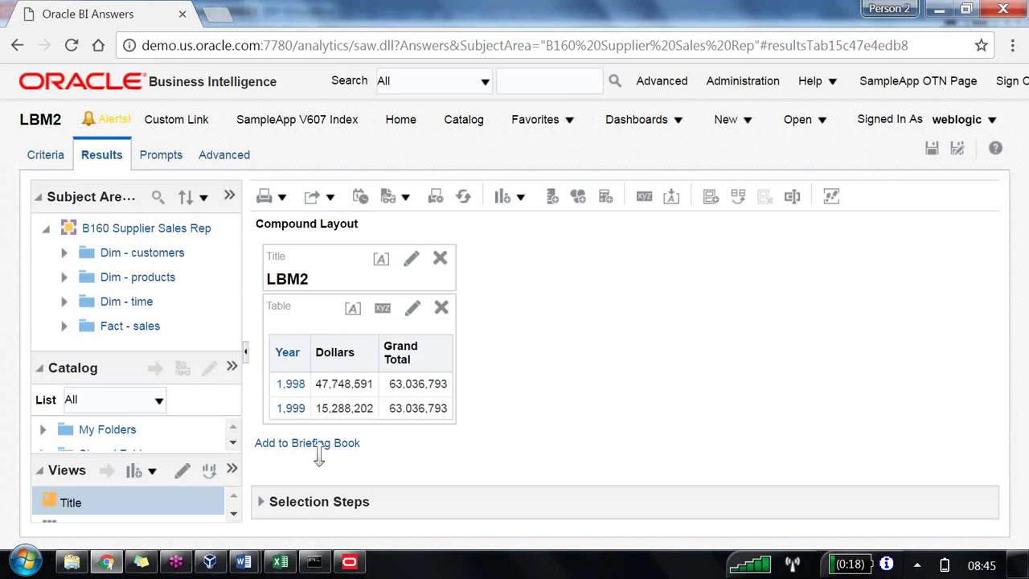
left_click(210, 561)
key("Down")
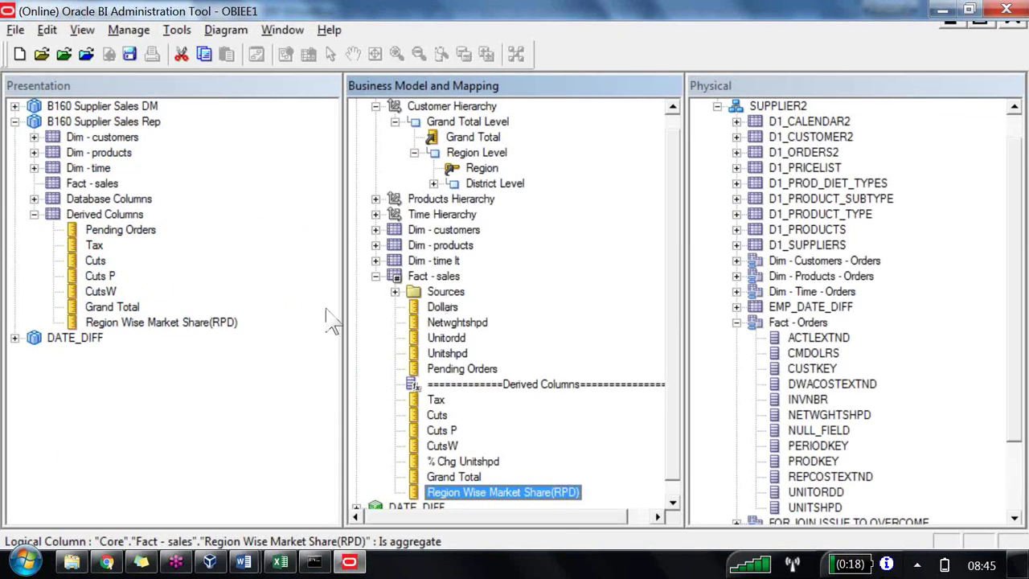
- Rename the Region Wise Market Share(RPD) presentation column to Market Share(RPD)
key("Up")
key("Down")
key("Return")
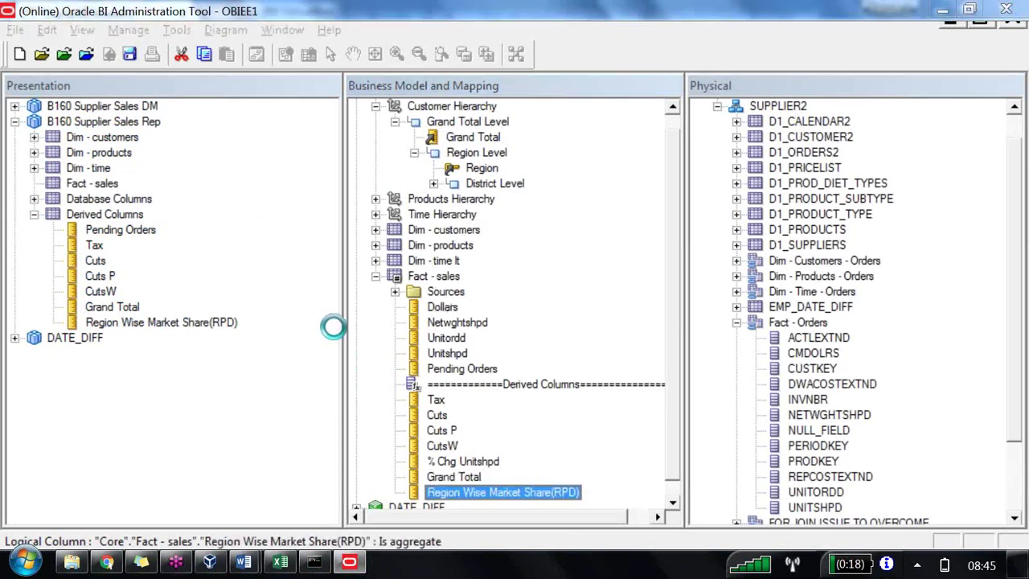
key("Escape")
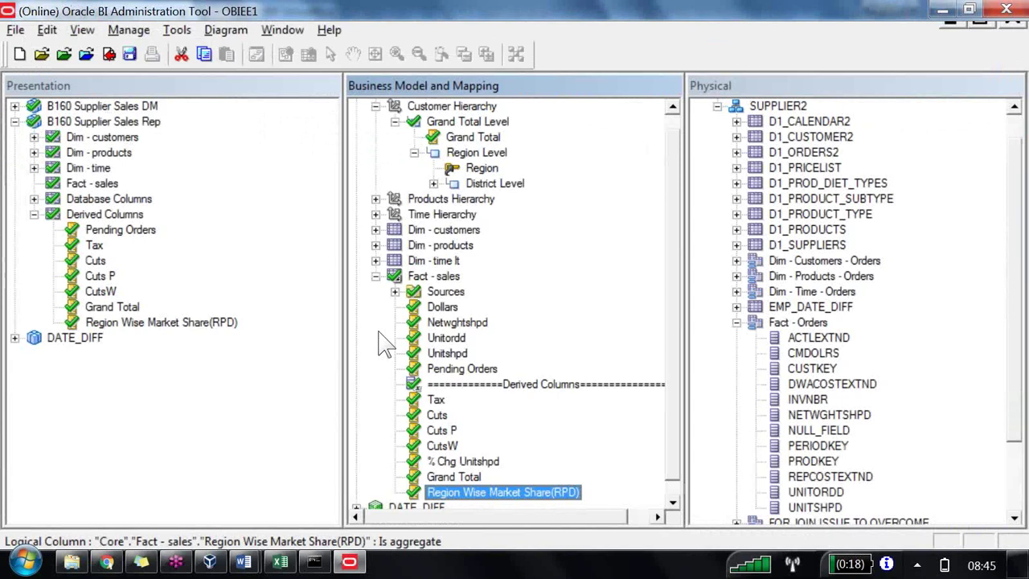
right_click(556, 494)
left_click(609, 432)
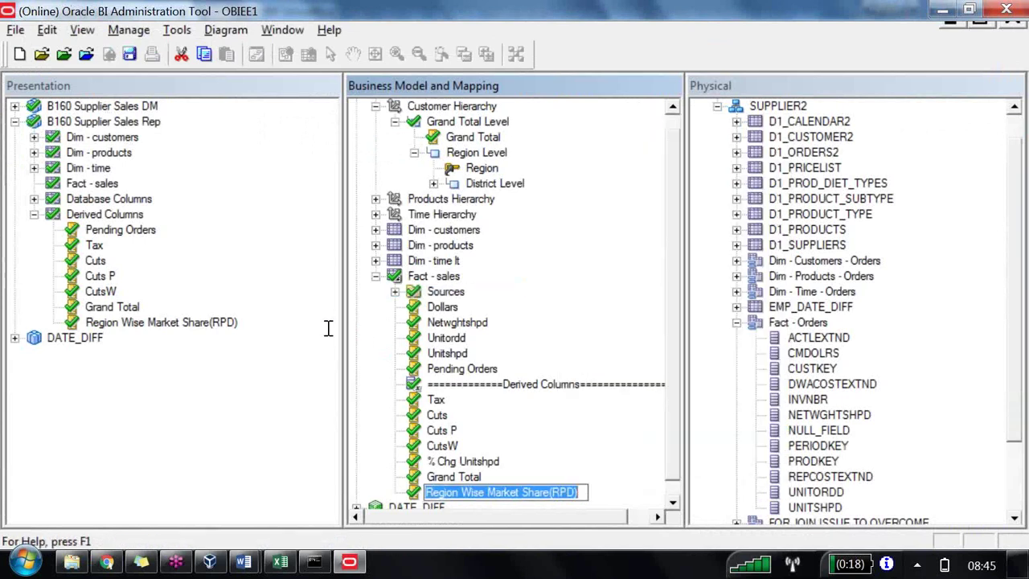
key("Left")
key("ctrl+Right")
key("ctrl+Right")
key("BackSpace")
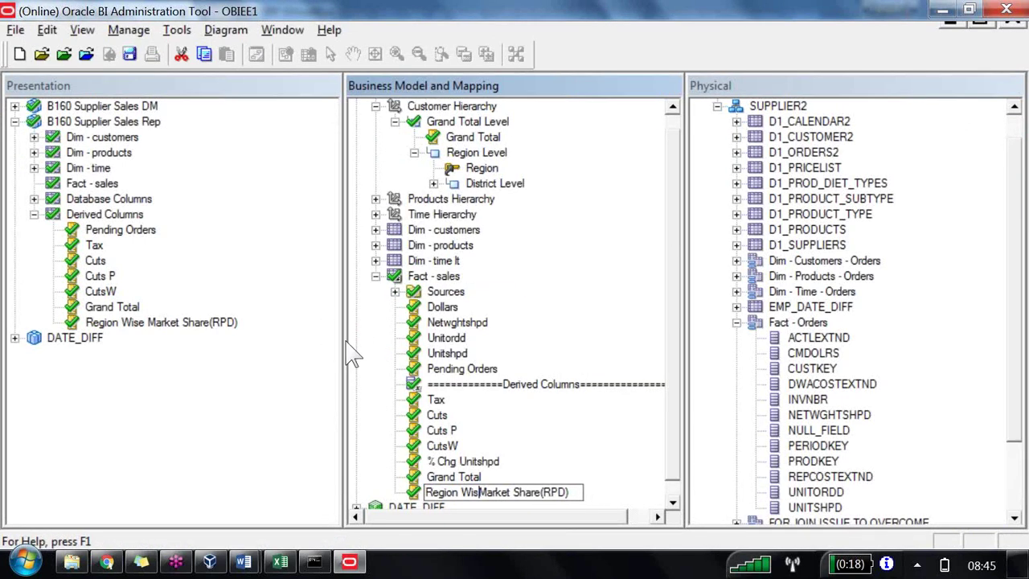
key("BackSpace")
key("BackSpace")
key("BackSpace")
key("BackSpace")
key("BackSpace")
key("BackSpace")
key("BackSpace")
key("BackSpace")
key("BackSpace")
key("BackSpace")
key("BackSpace")
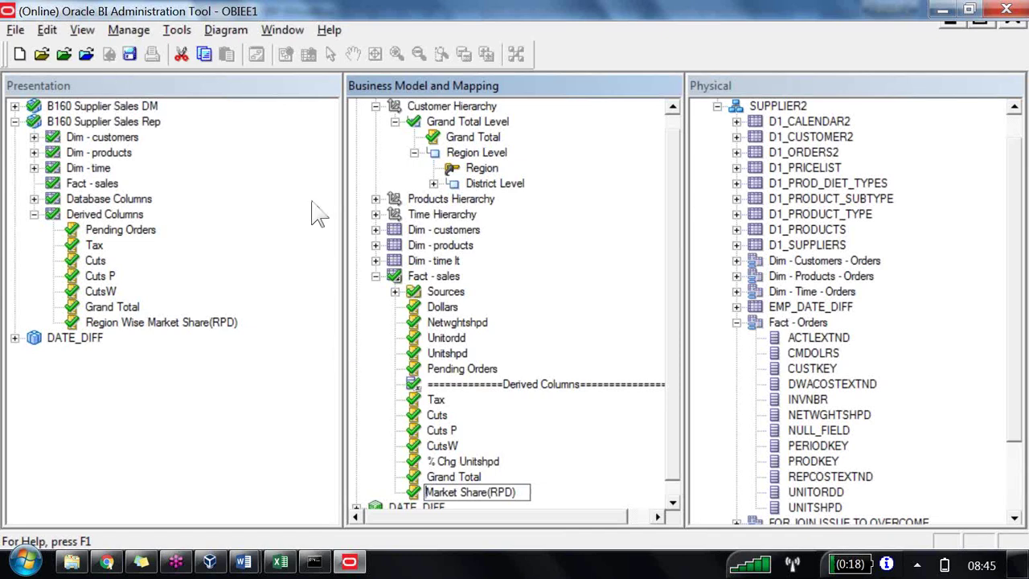
key("Return")
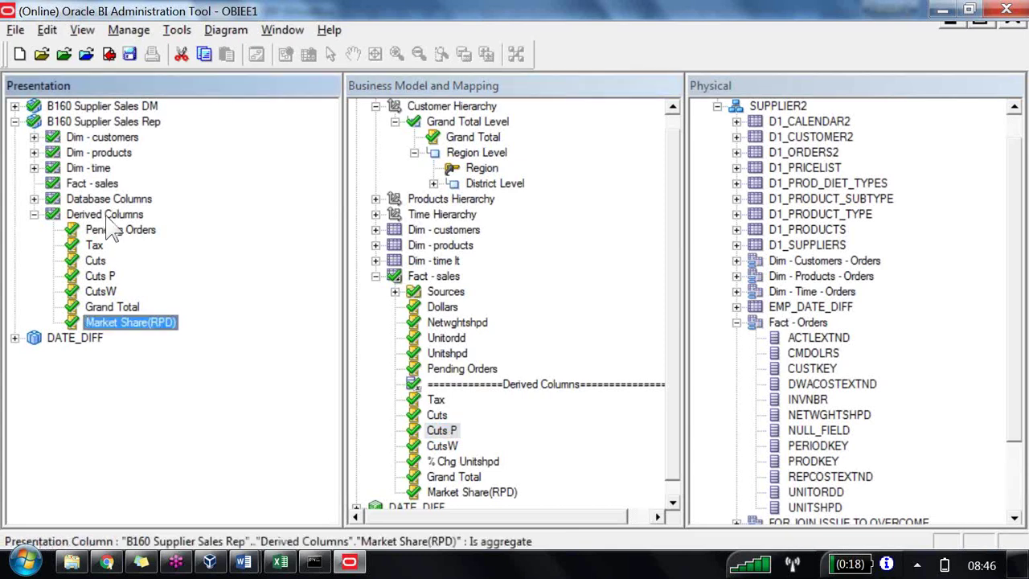
- Review the column's aliases and save the repository without a consistency check
key("Return")
left_click(74, 38)
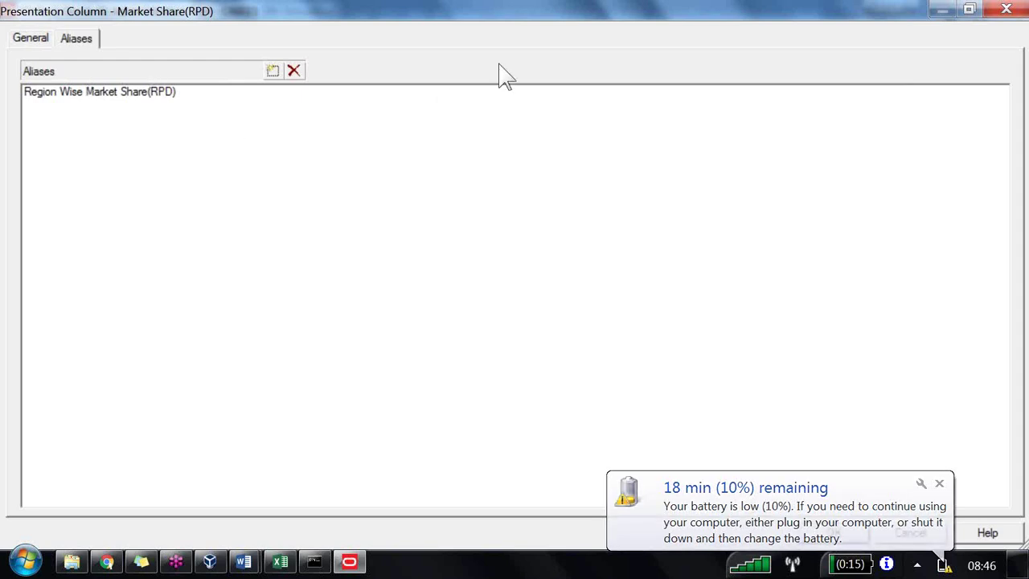
key("Return")
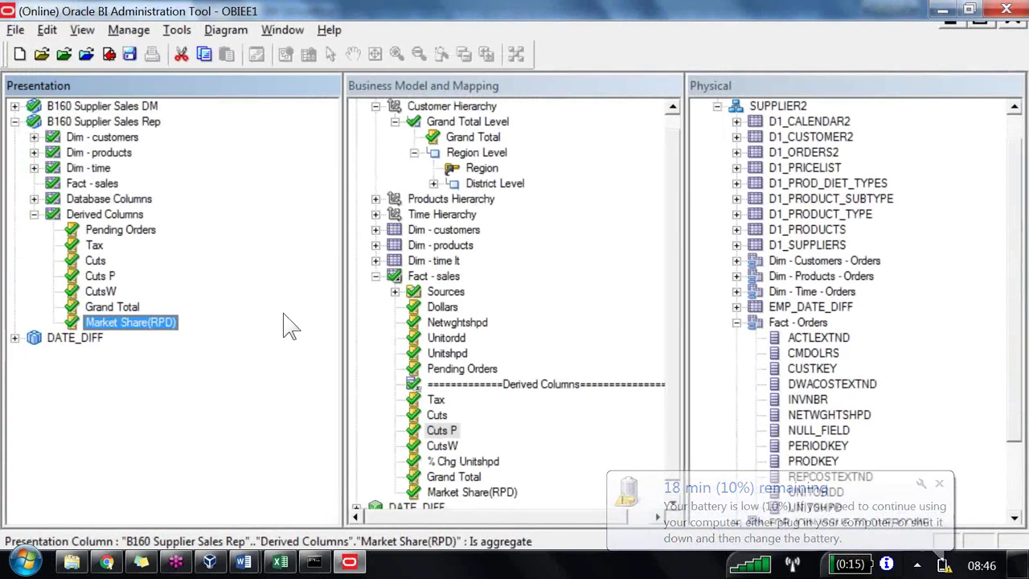
left_click(128, 55)
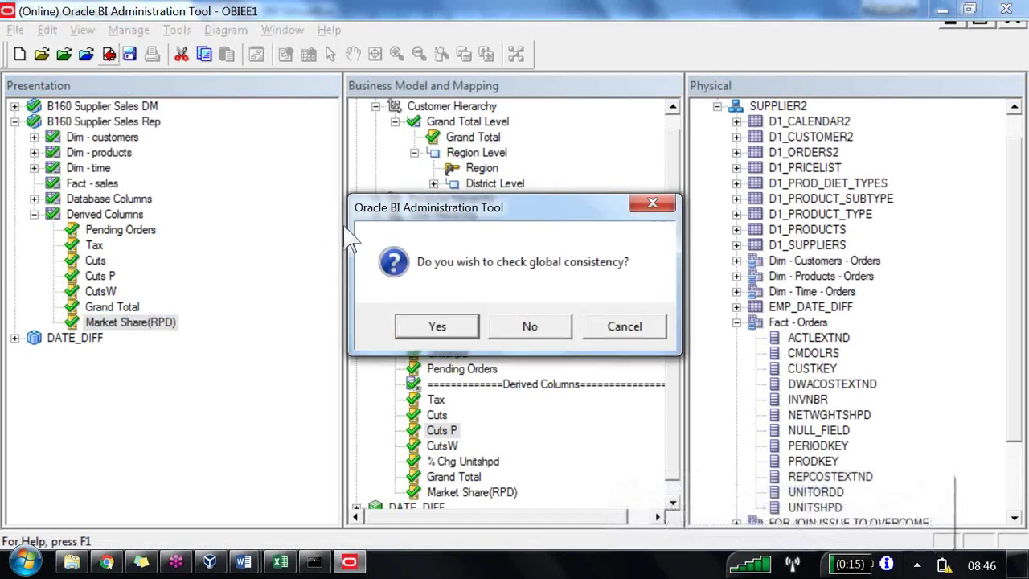
key("n")
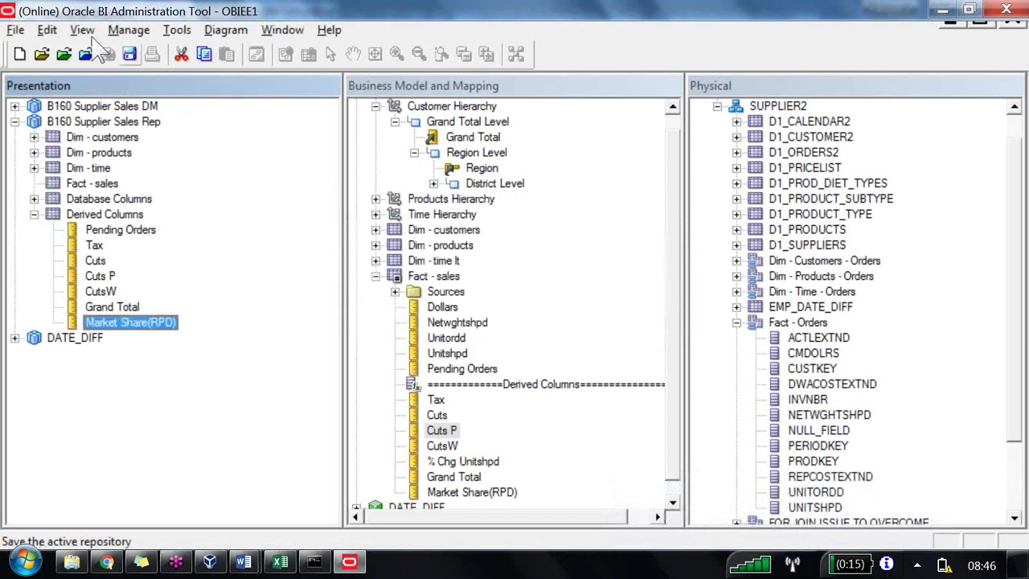
key("alt+Tab")
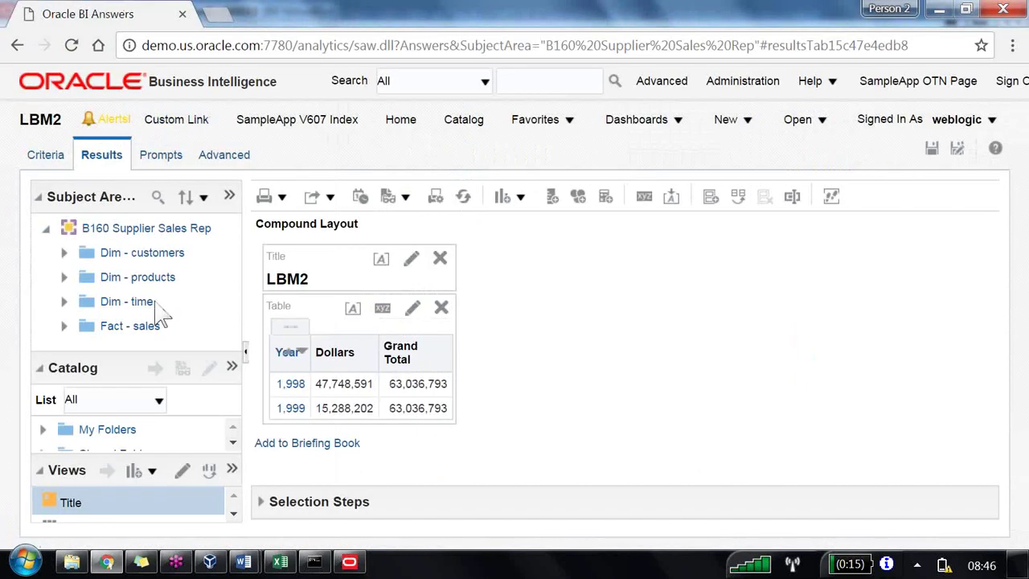
- Reload the server metadata in BI Answers
left_click(229, 196)
mouse_move(379, 252)
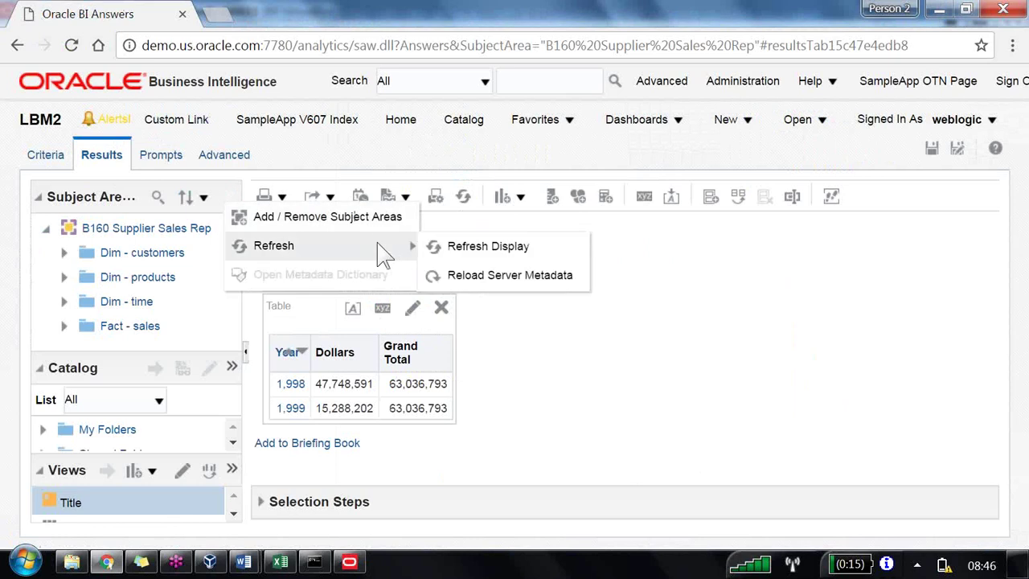
left_click(466, 274)
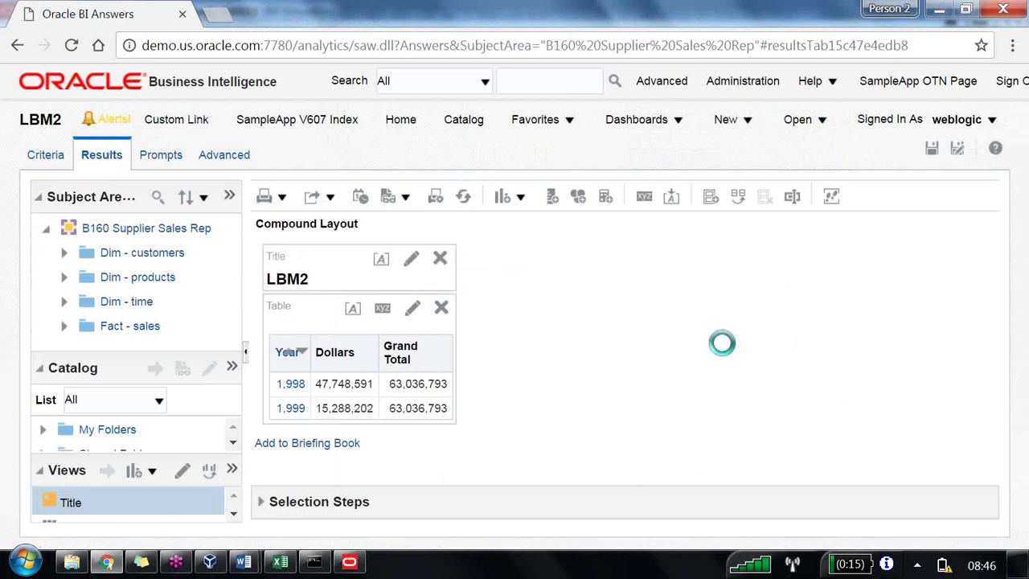
- Add Market Share(RPD) to the LBM2 table after Grand Total and save
left_click(65, 326)
scroll(128, 325, "down", 1)
scroll(129, 326, "down", 1)
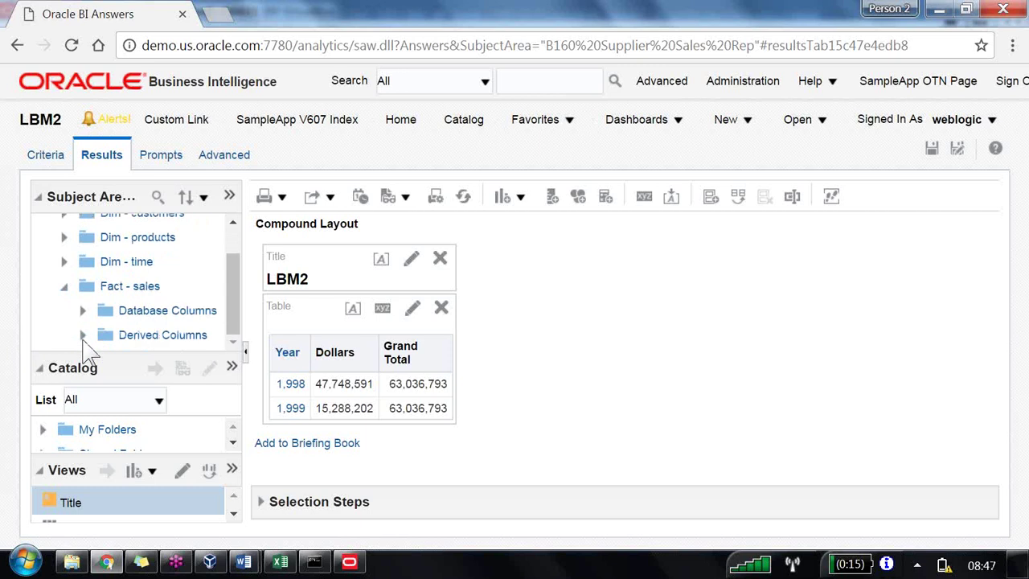
left_click(83, 336)
scroll(160, 329, "down", 3)
left_click_drag(175, 321, 427, 422)
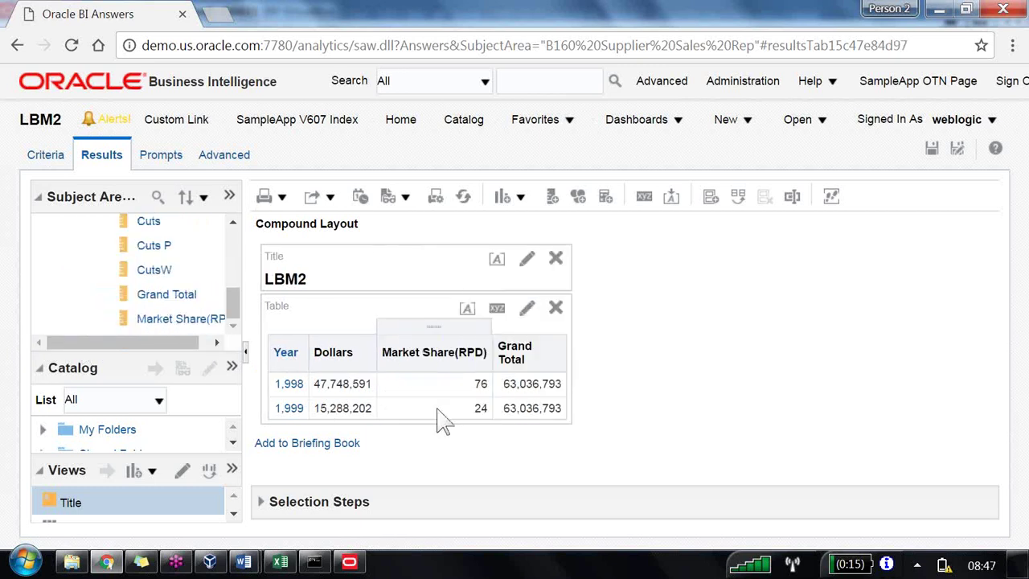
left_click_drag(430, 330, 551, 391)
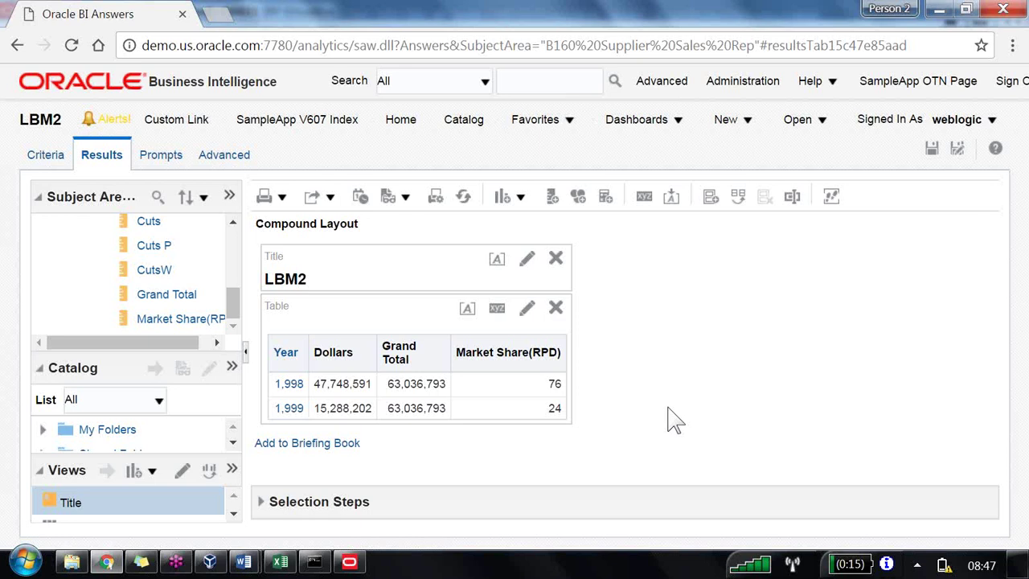
left_click(931, 149)
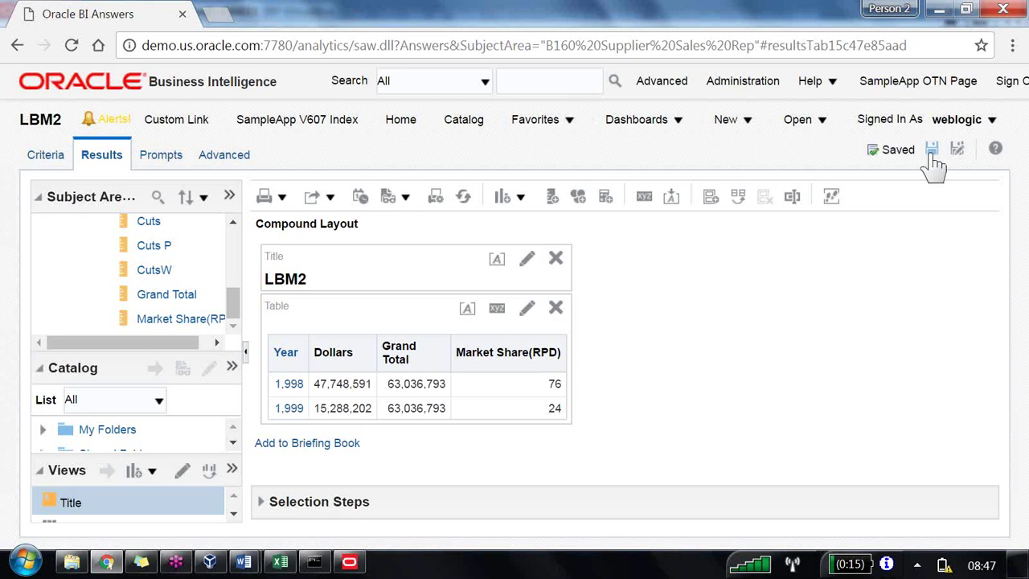
left_click(243, 561)
left_click(165, 503)
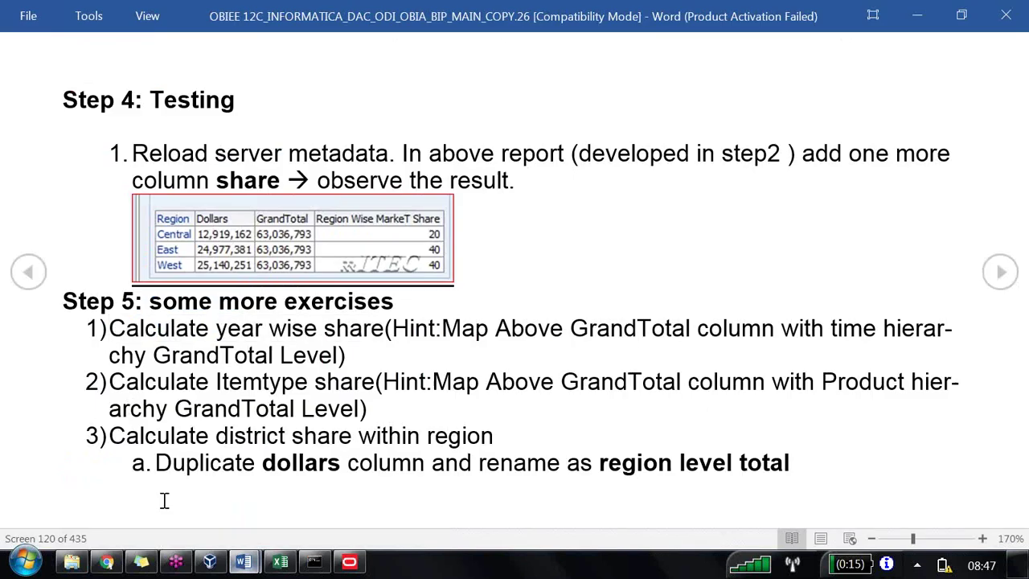
left_click_drag(116, 383, 378, 384)
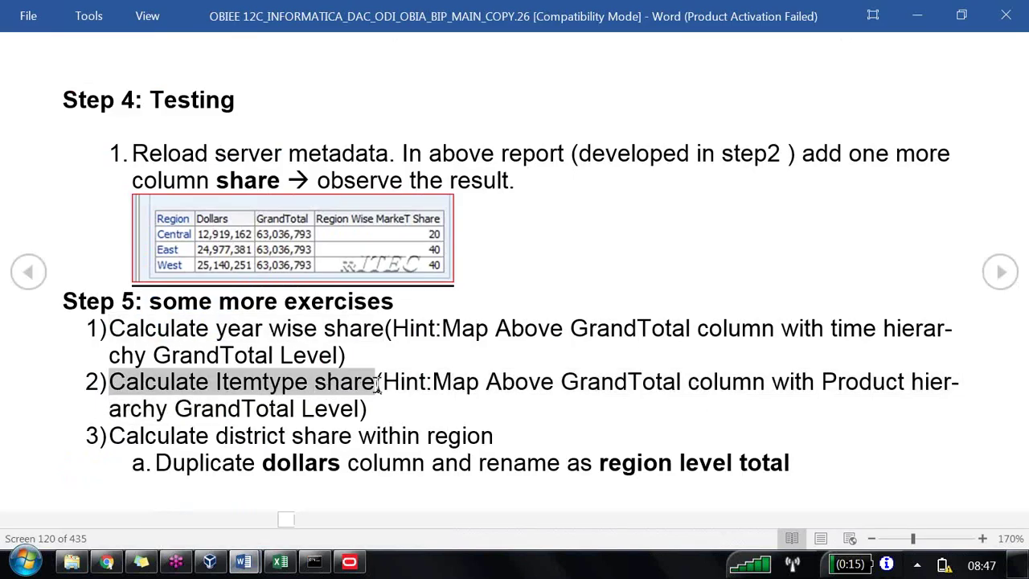
key("alt+Tab")
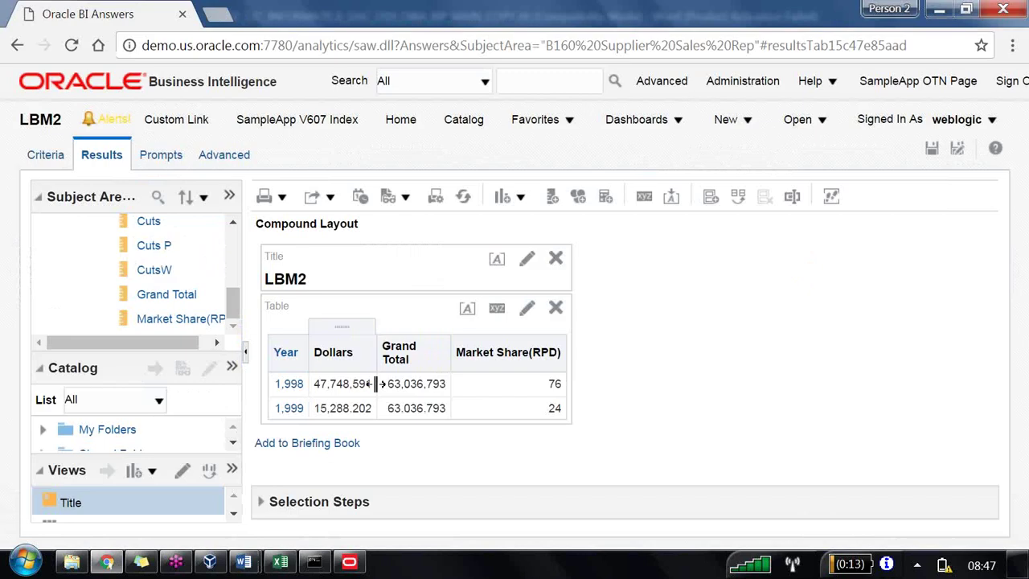
- Start a new B160 Supplier Sales Rep analysis with the ITEMTYPE column
left_click(746, 120)
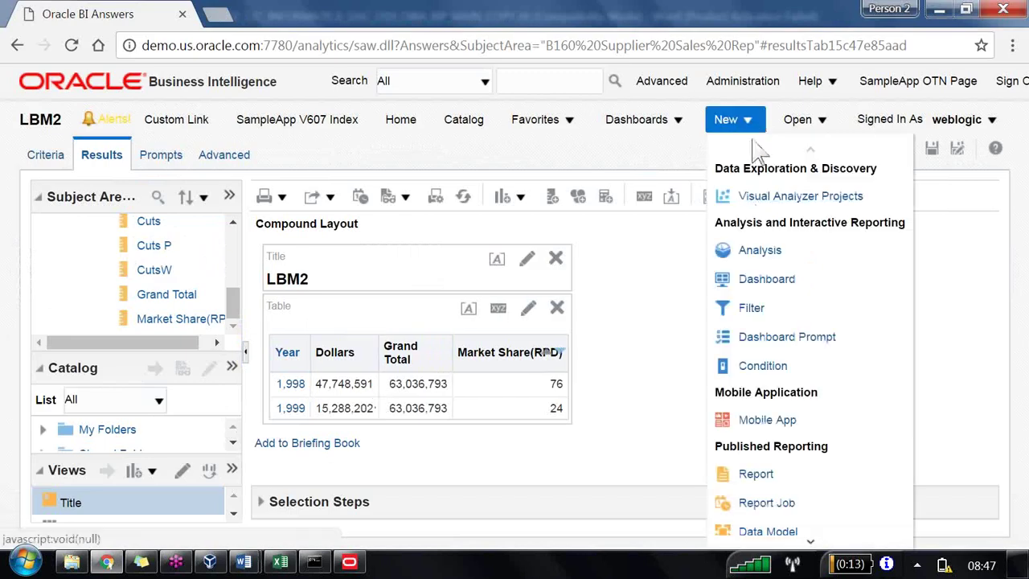
left_click(758, 249)
left_click(759, 313)
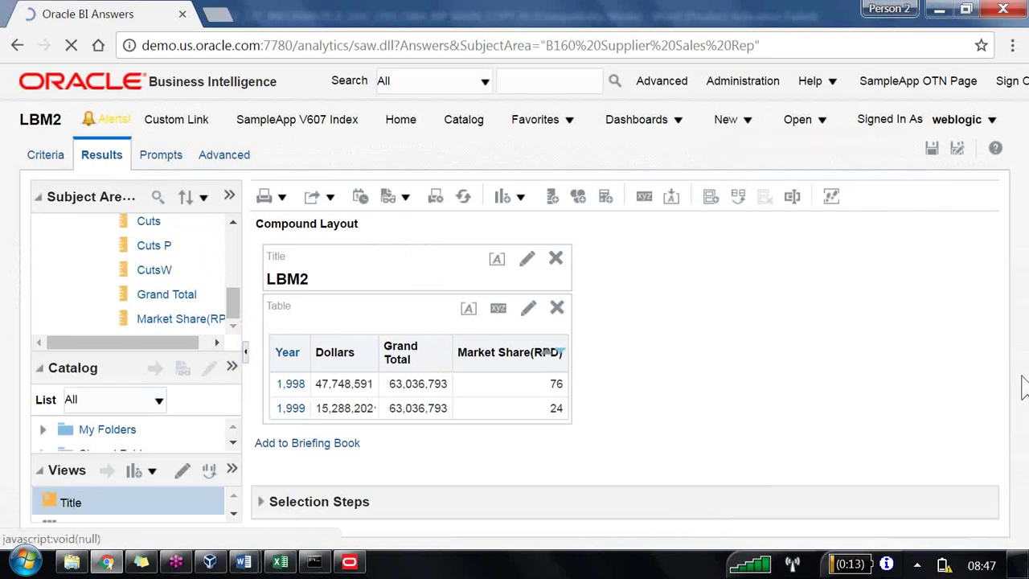
left_click(64, 275)
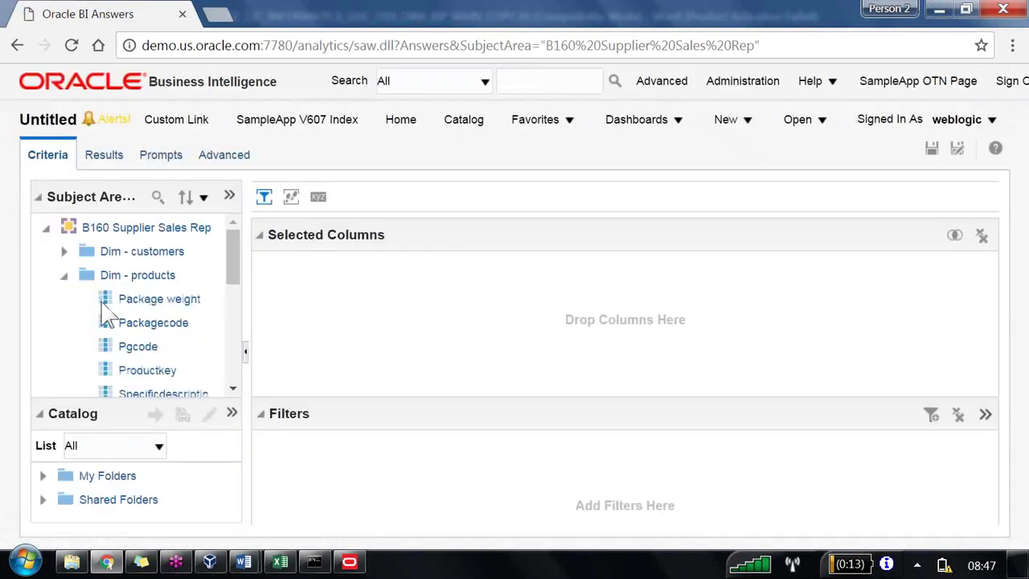
scroll(168, 356, "down", 3)
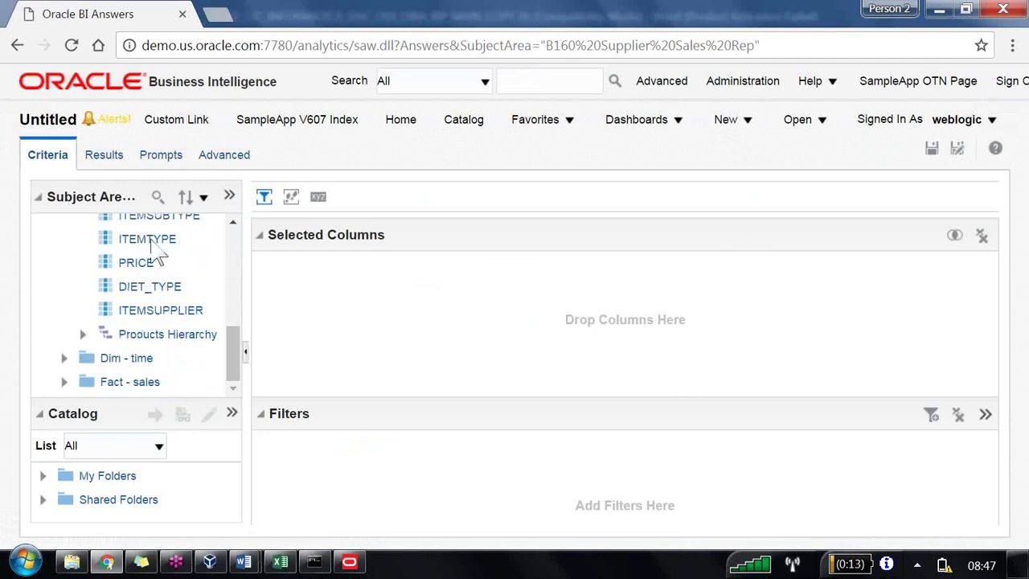
double_click(152, 240)
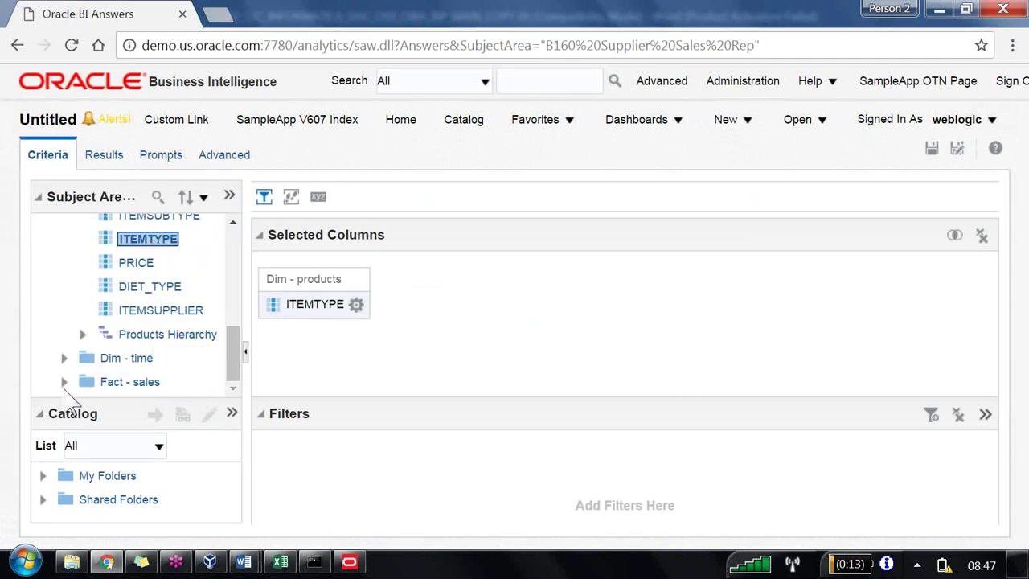
- Add Dollars and the derived Grand Total column to the analysis
left_click(137, 381)
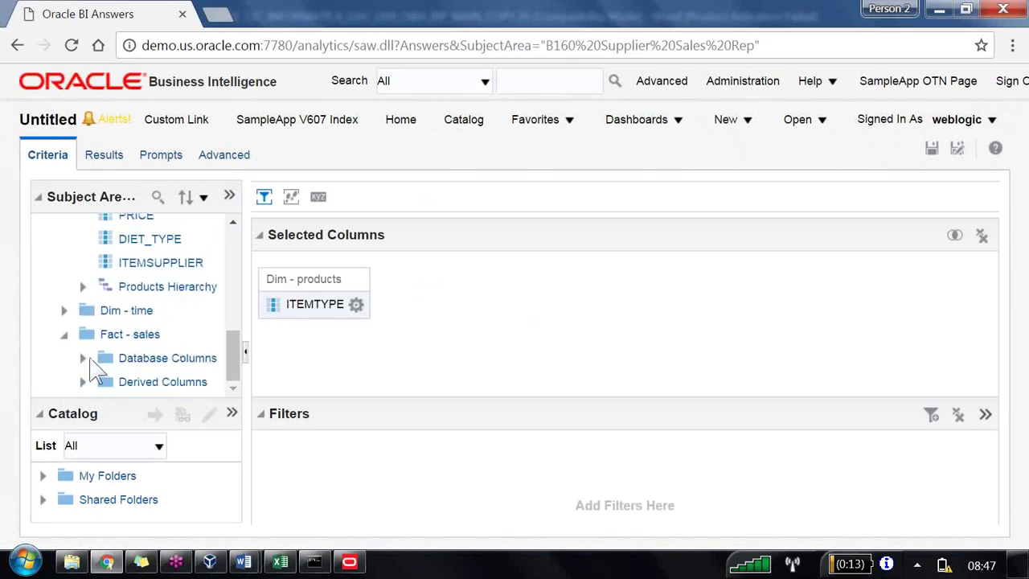
left_click(82, 358)
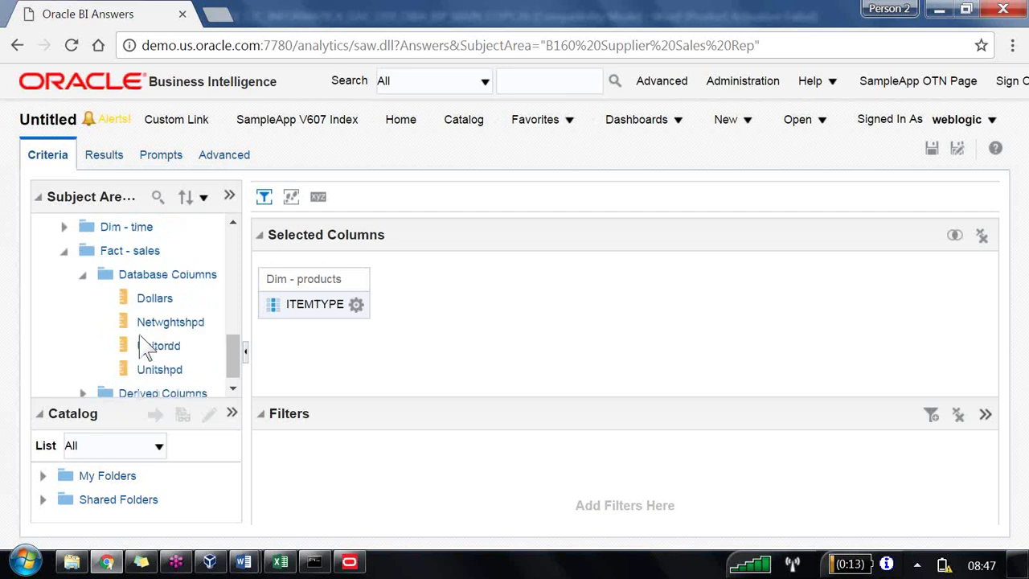
double_click(154, 287)
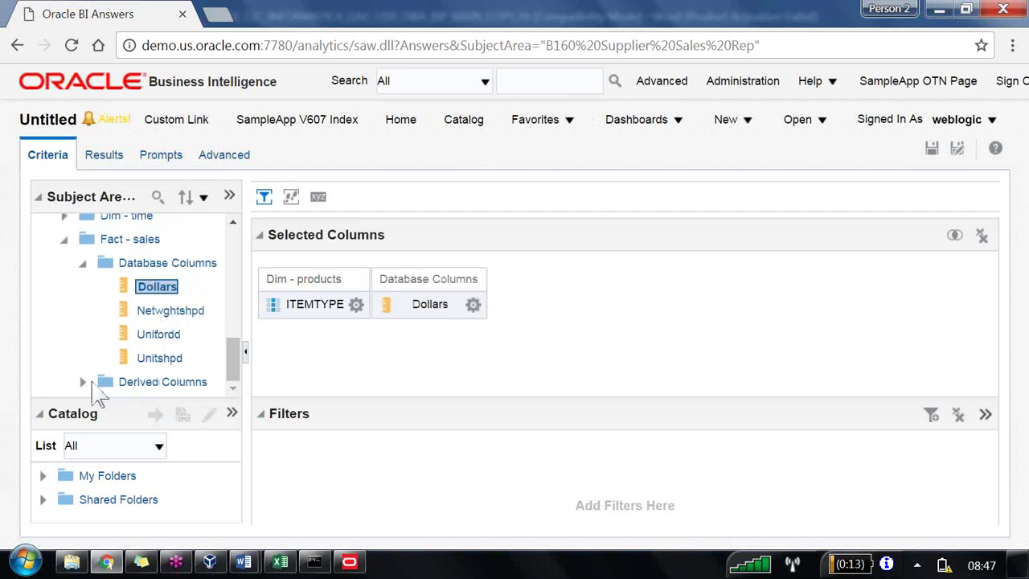
left_click(83, 382)
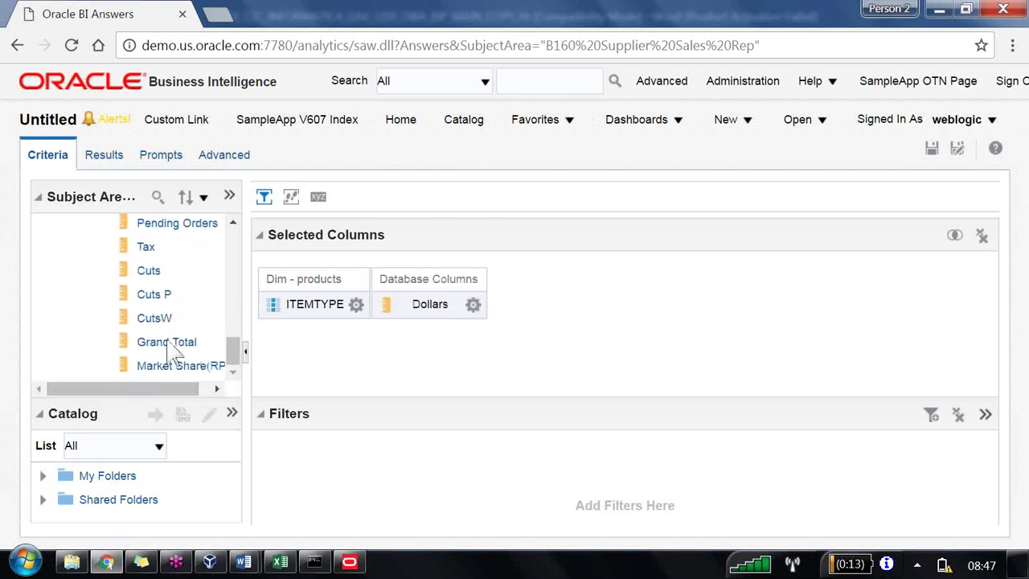
left_click_drag(169, 343, 489, 328)
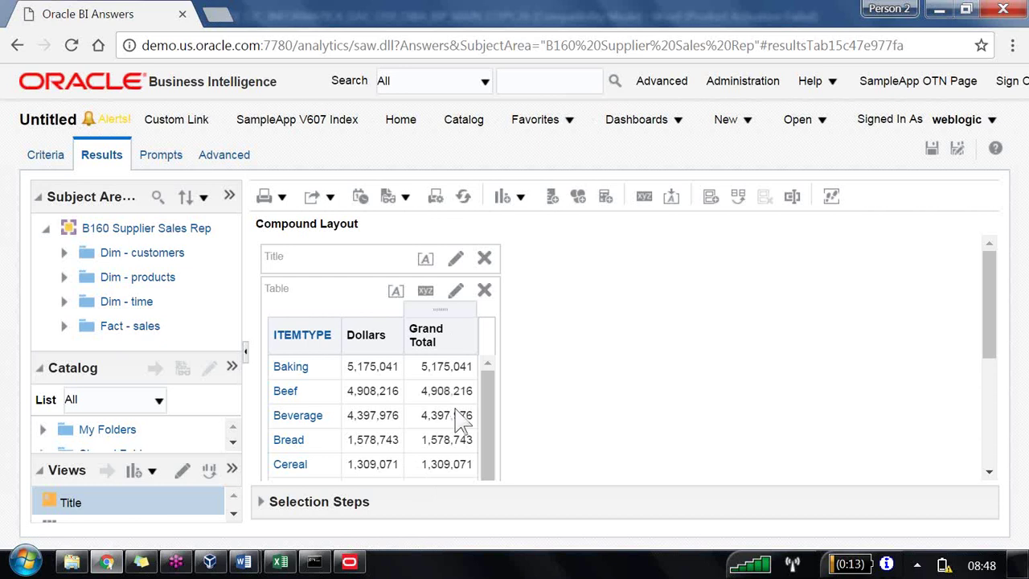
left_click(351, 562)
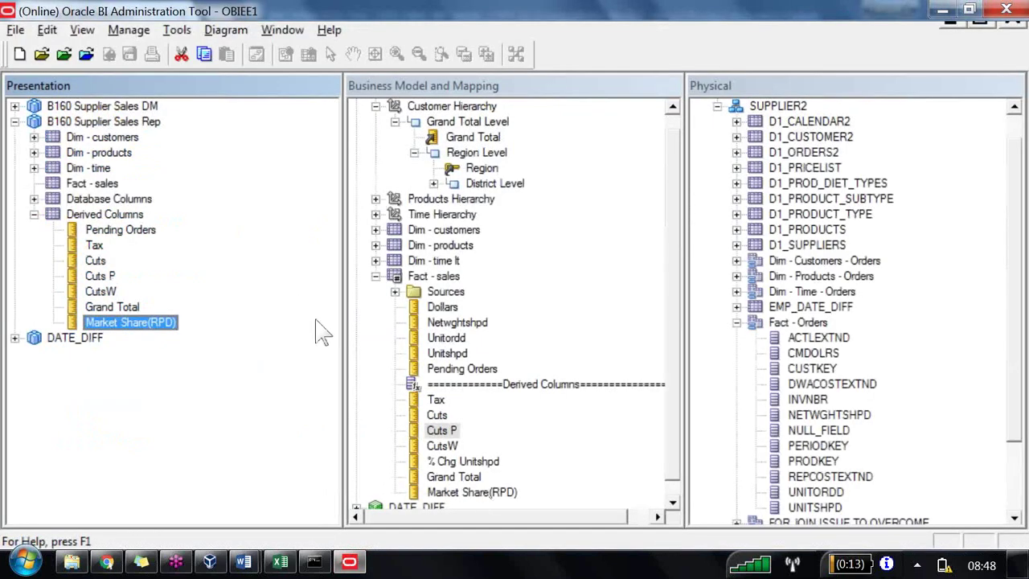
- Set Grand Total's Products Hierarchy to Grand Total Level and check in the changes
left_click(342, 126)
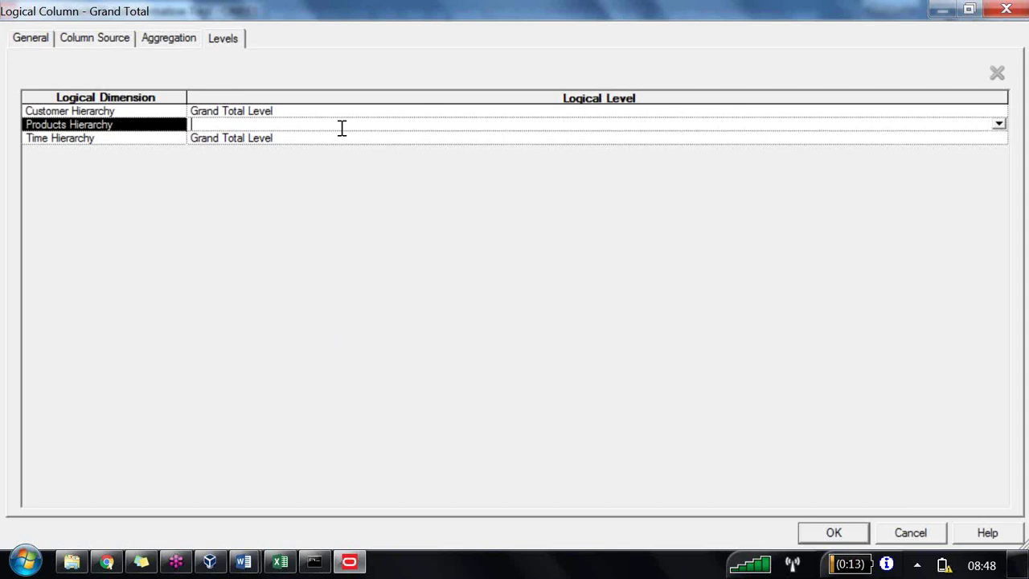
key("alt+Down")
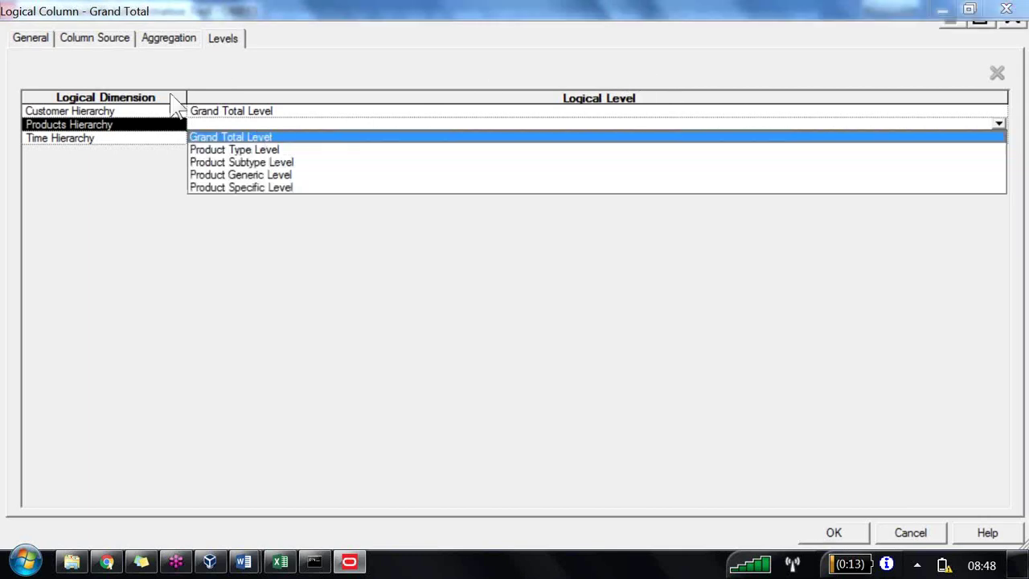
key("Return")
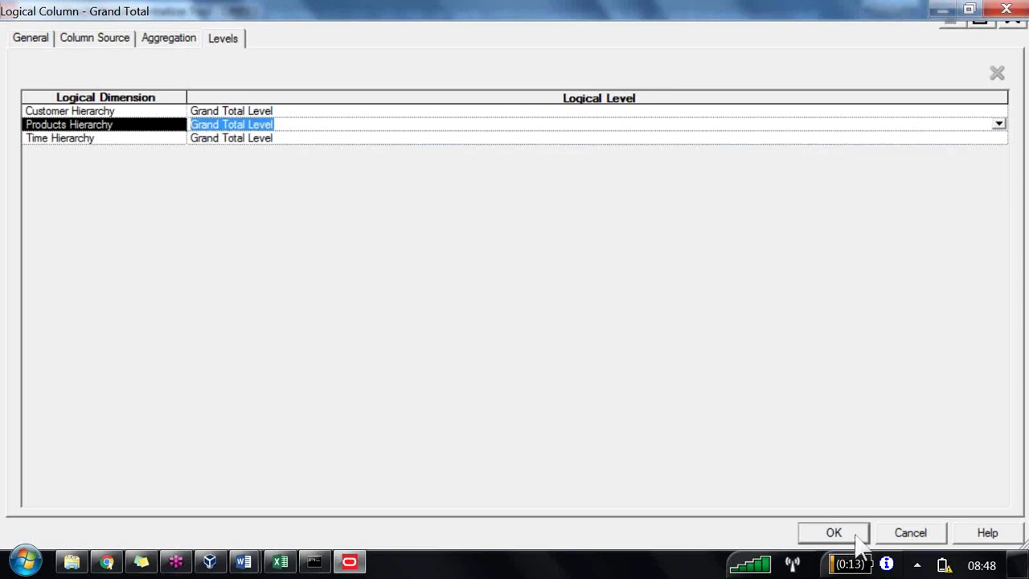
left_click(855, 536)
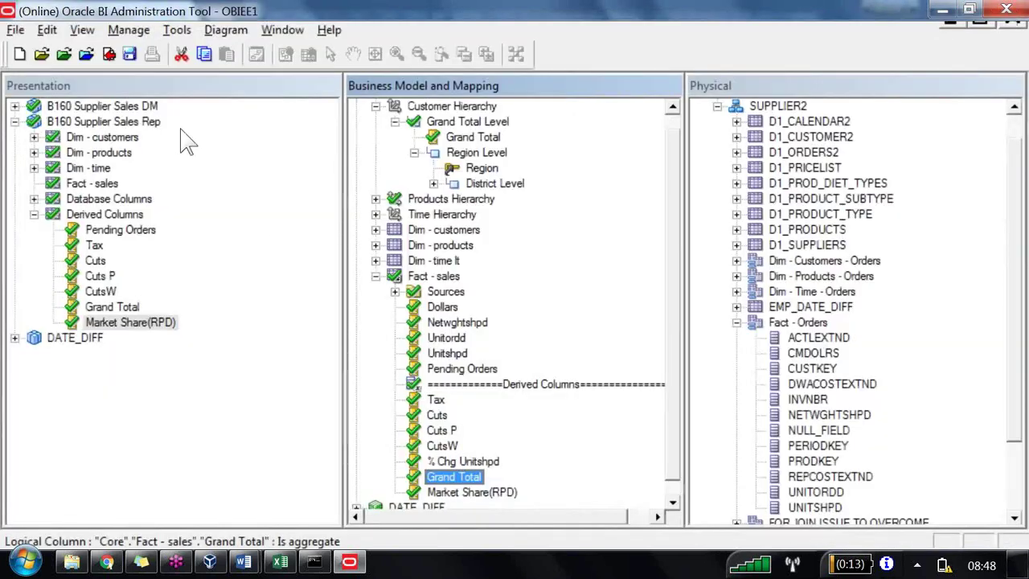
left_click(86, 53)
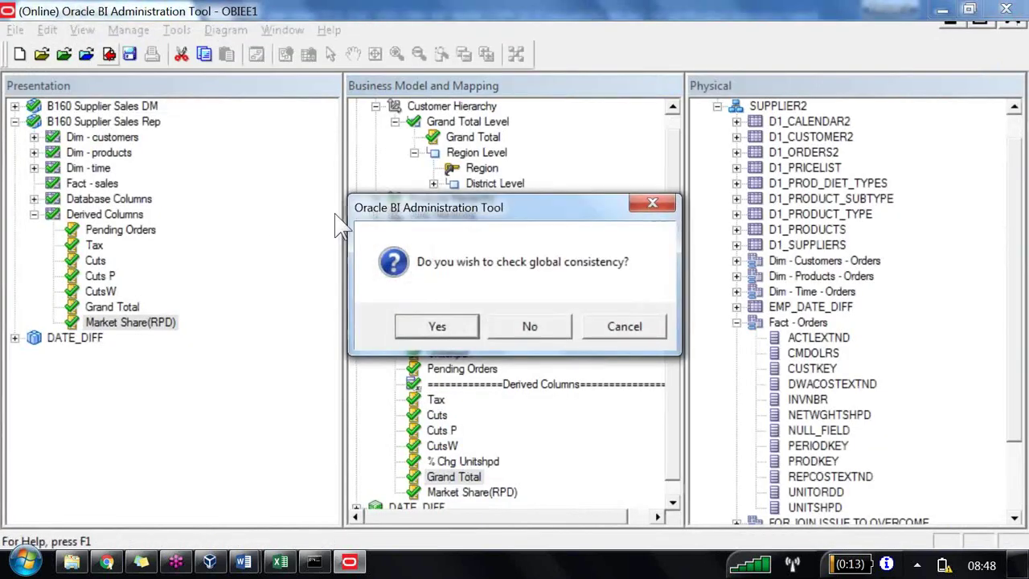
key("Return")
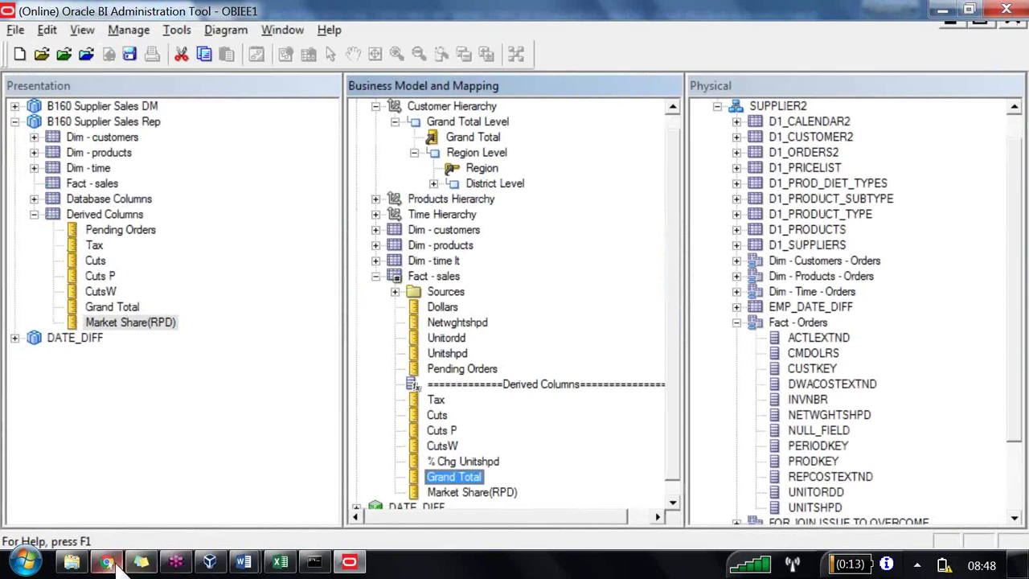
- Reload server metadata and refresh so Grand Total reads 63,036,793 on every row
left_click(106, 561)
left_click(230, 198)
mouse_move(333, 248)
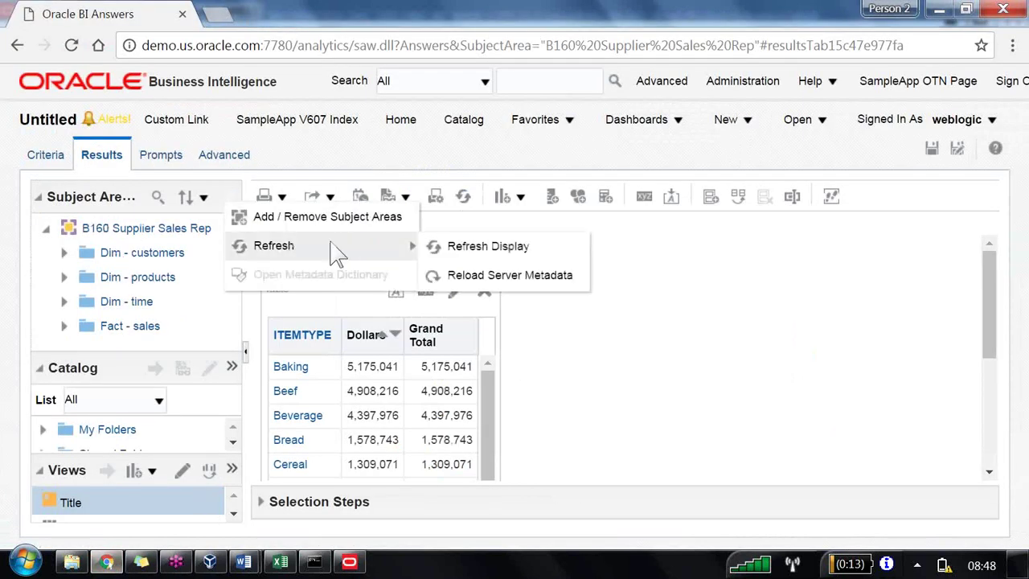
left_click(487, 275)
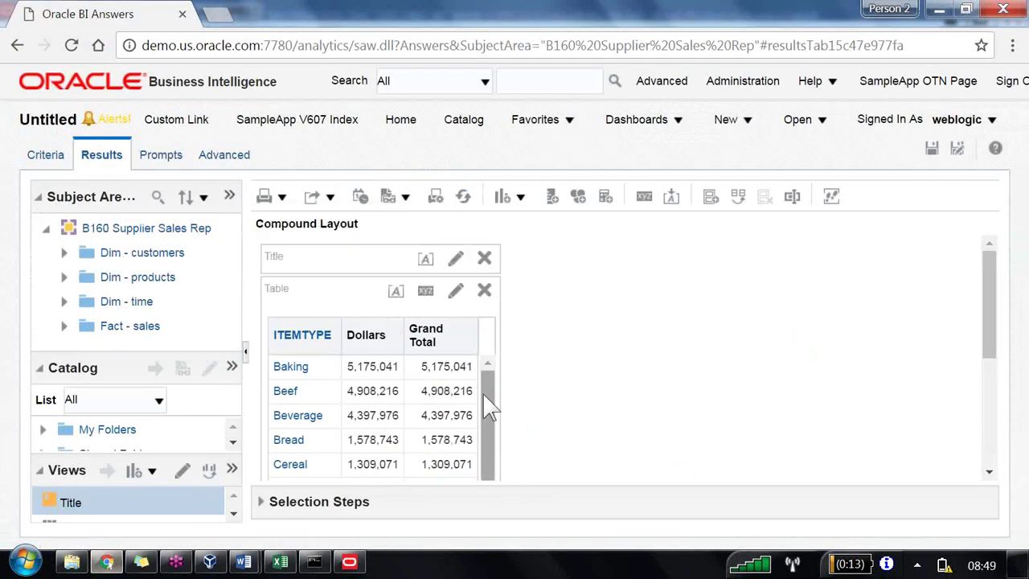
left_click(462, 196)
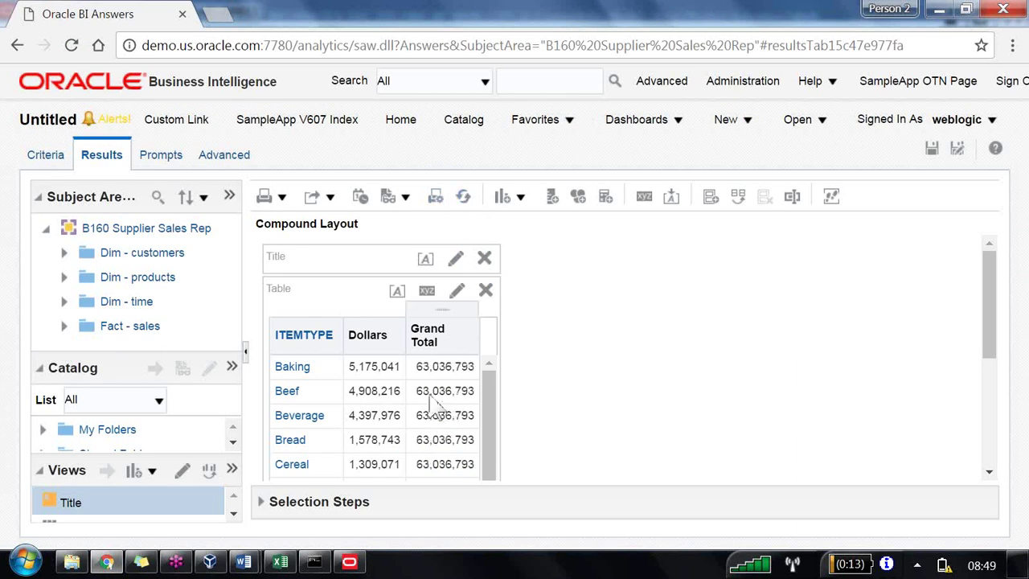
- Add Market Share(RPD) to the table and save the analysis as LBM3
left_click(63, 325)
left_click(85, 336)
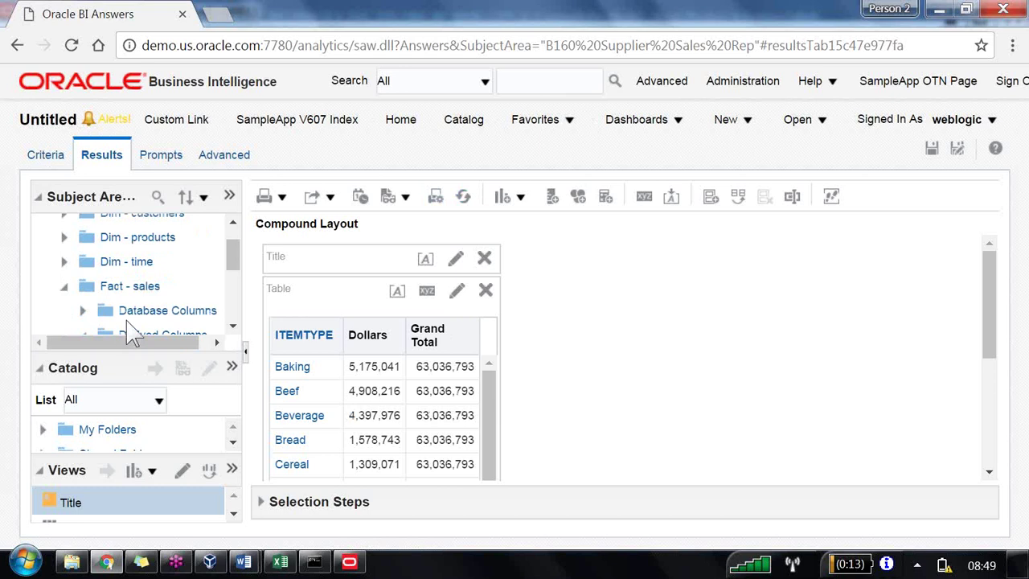
left_click_drag(165, 329, 472, 387)
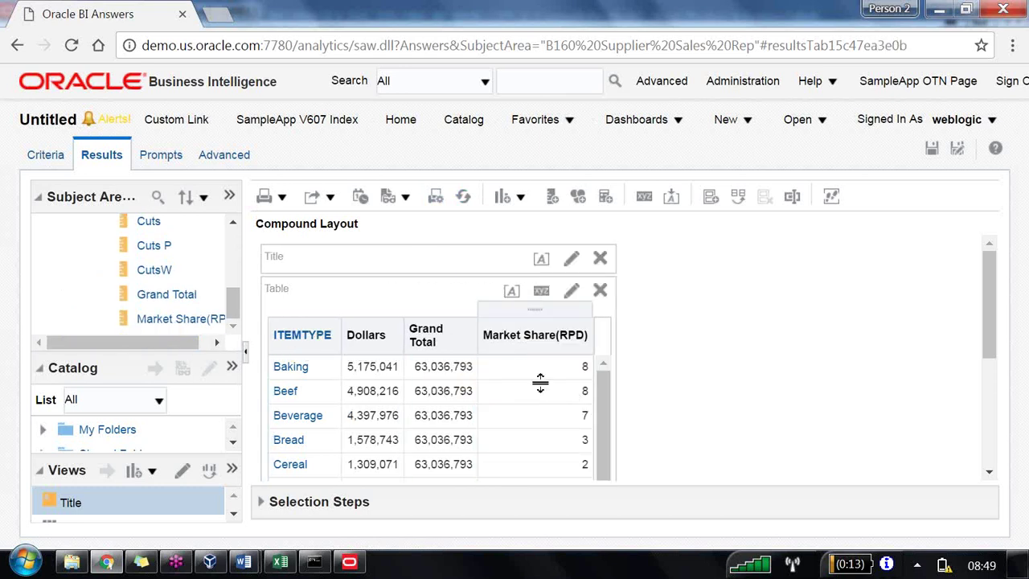
left_click(955, 150)
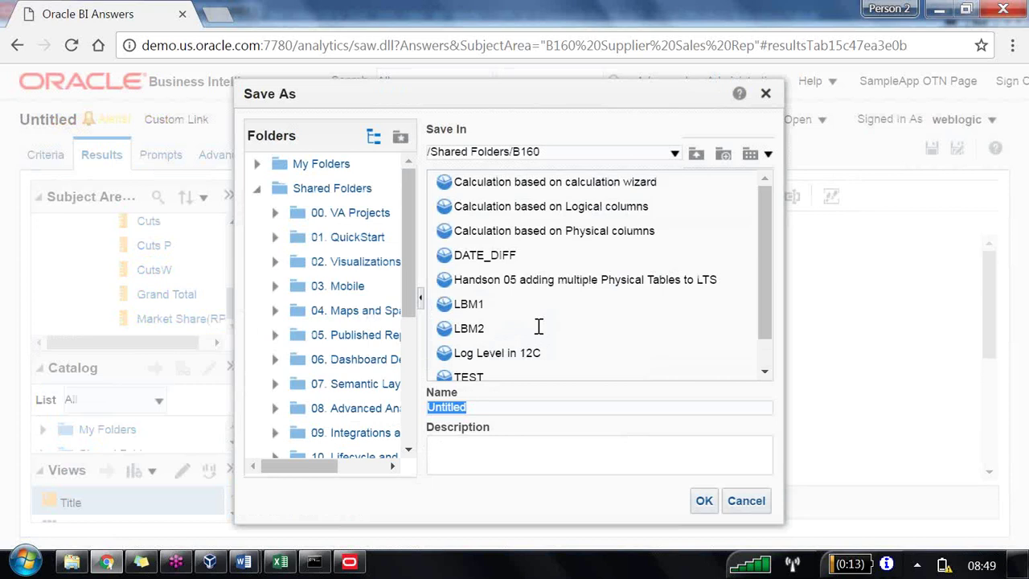
left_click(471, 329)
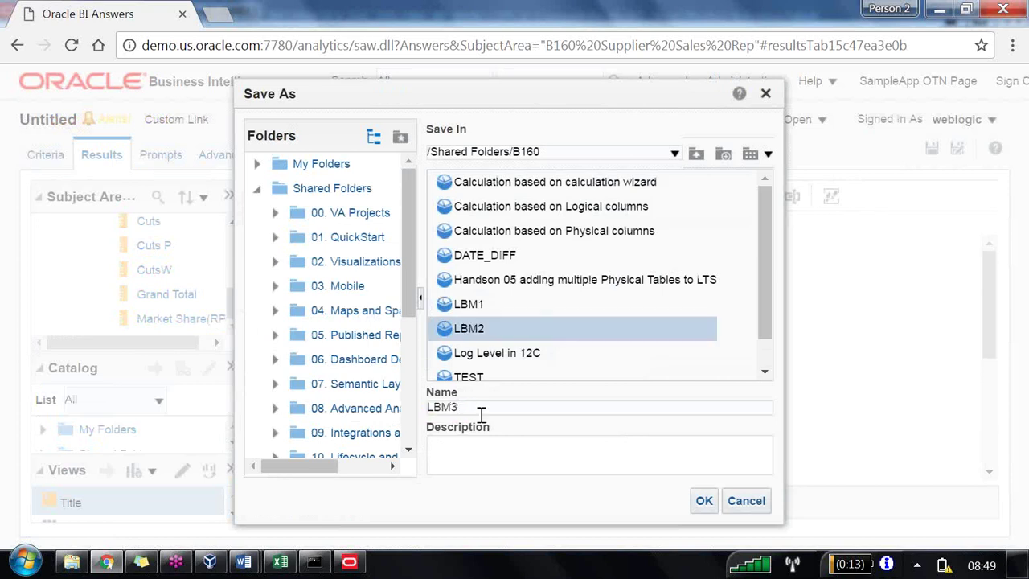
key("Return")
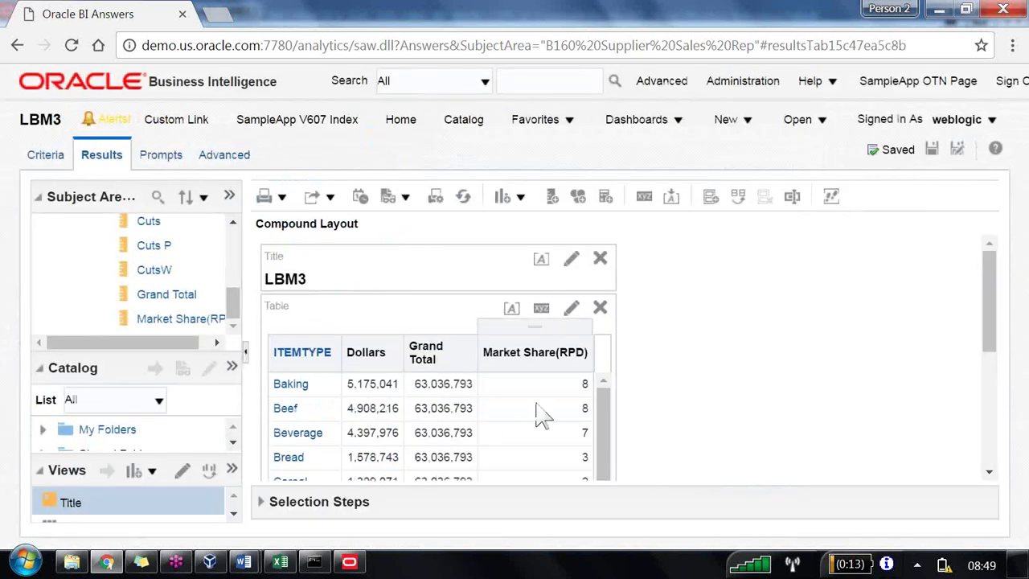
- Start another new analysis
scroll(549, 405, "down", 5)
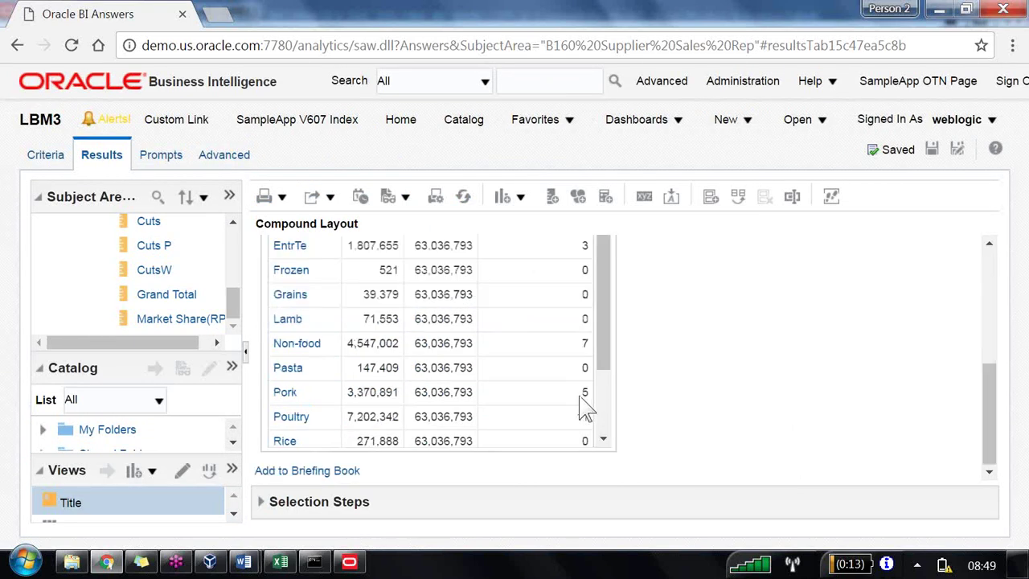
scroll(554, 280, "up", 1)
scroll(553, 431, "up", 1)
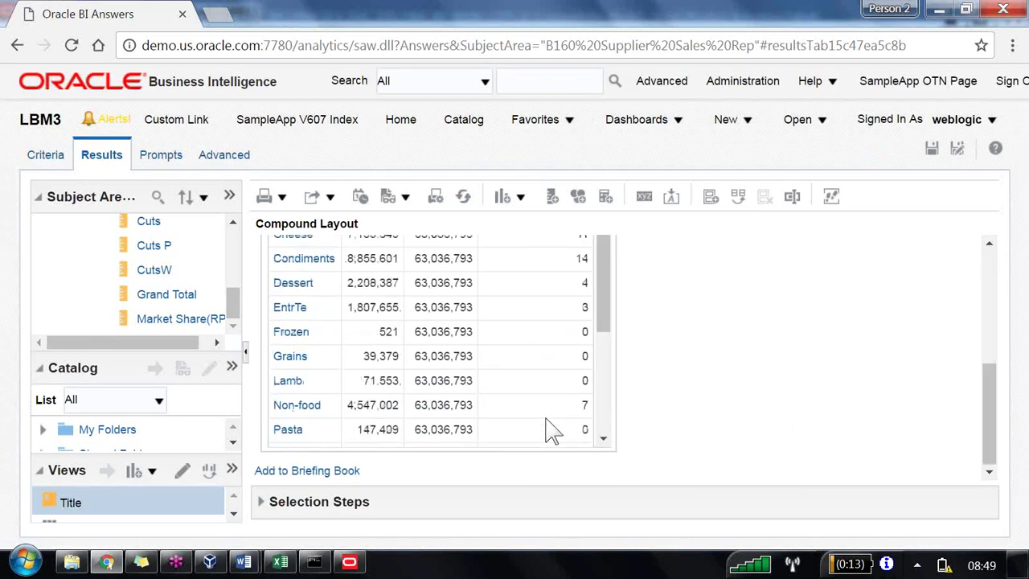
left_click(733, 122)
left_click(760, 250)
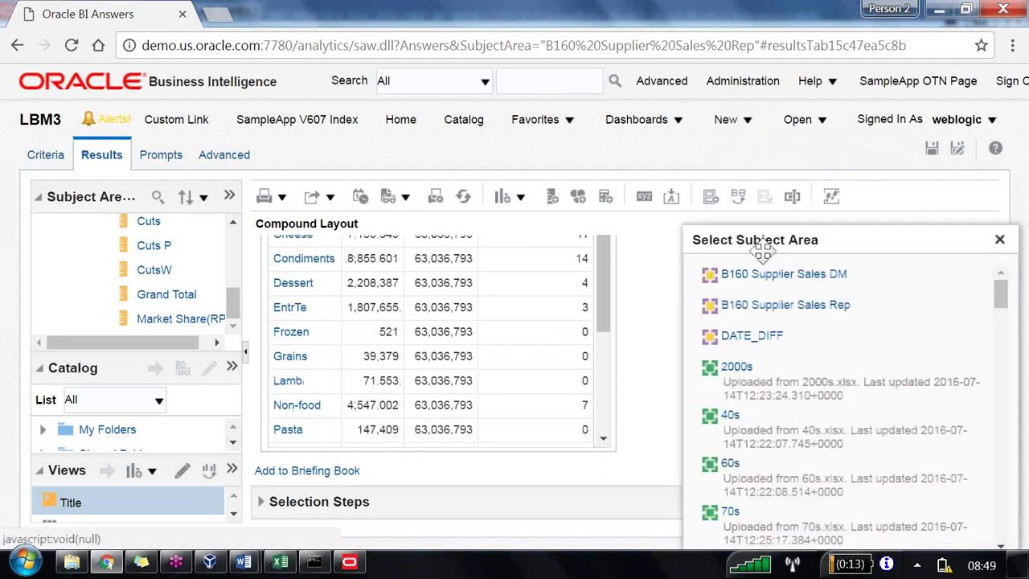
- Start a B160 Supplier Sales Rep analysis with Region, District and Dollars columns
left_click(765, 305)
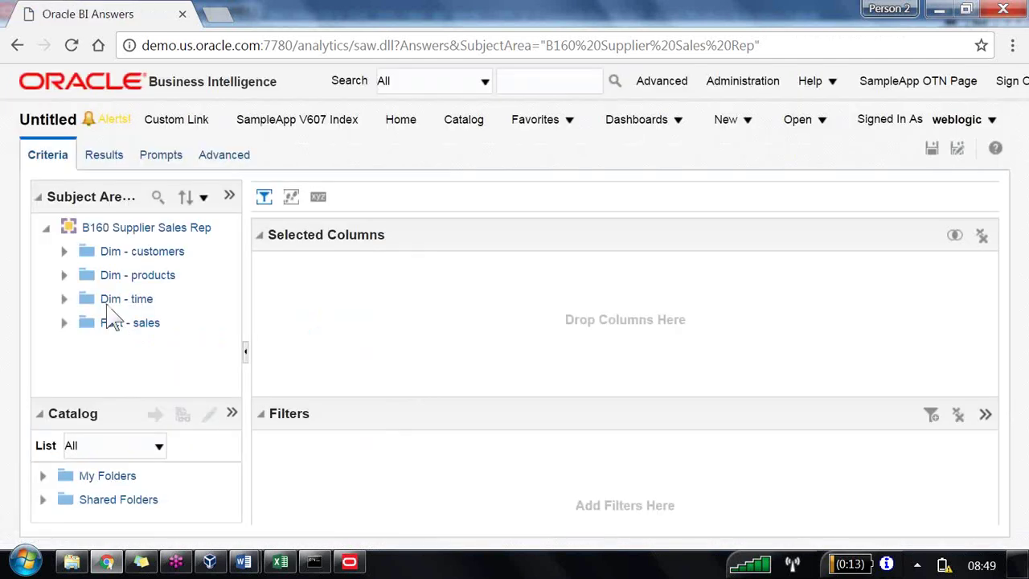
left_click(64, 250)
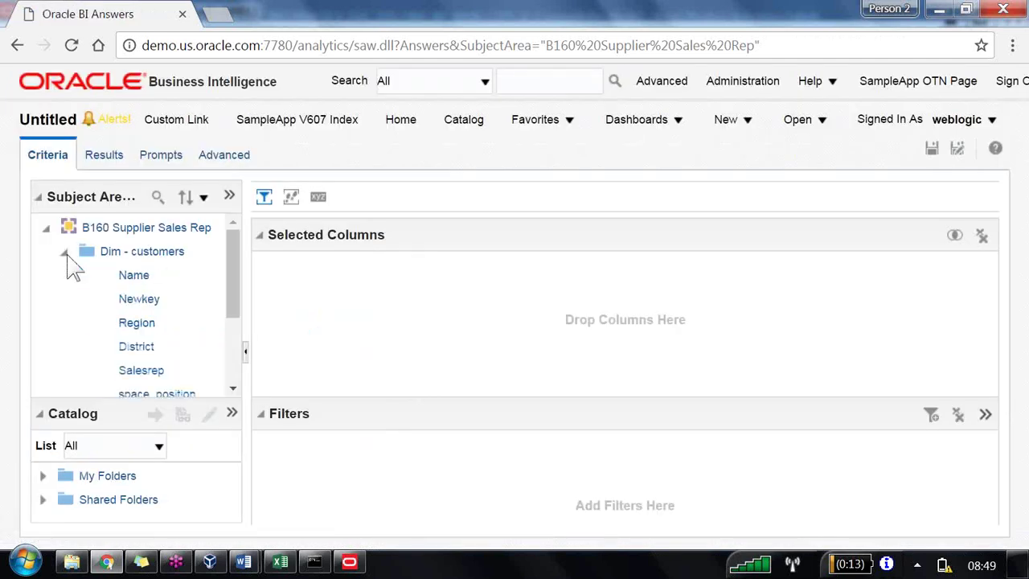
double_click(137, 325)
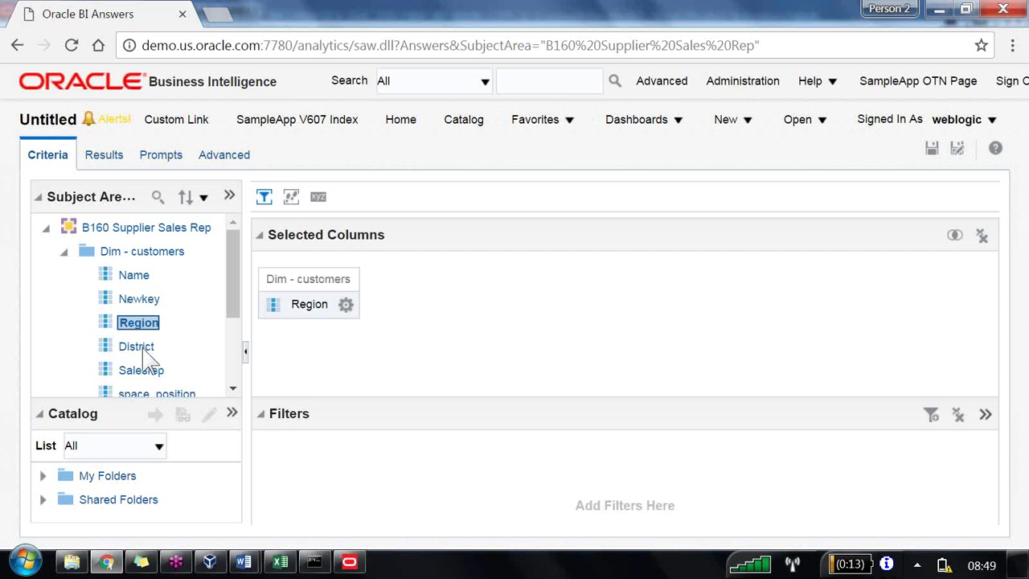
double_click(141, 346)
scroll(169, 322, "down", 3)
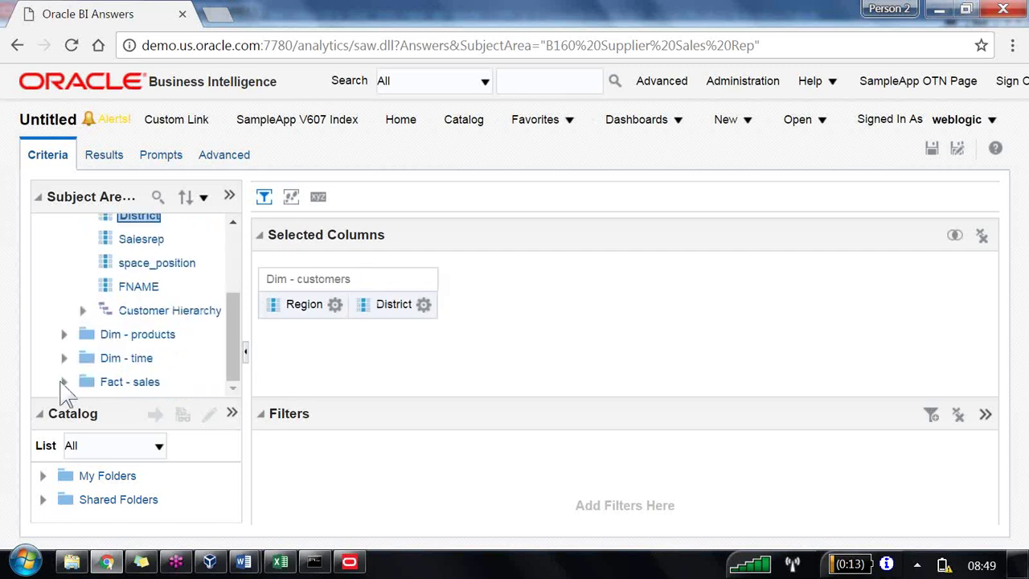
left_click(63, 382)
left_click(82, 357)
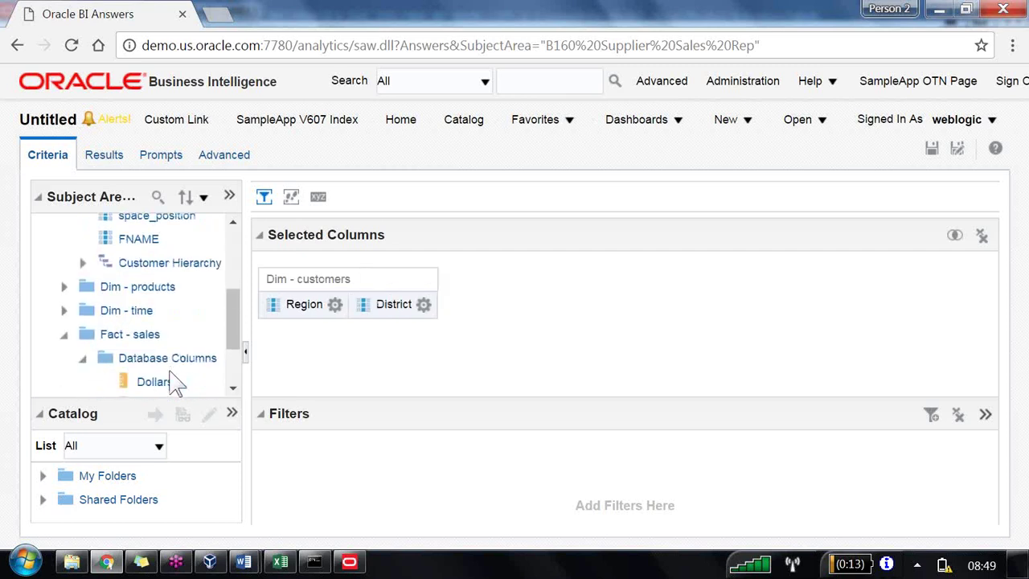
double_click(165, 382)
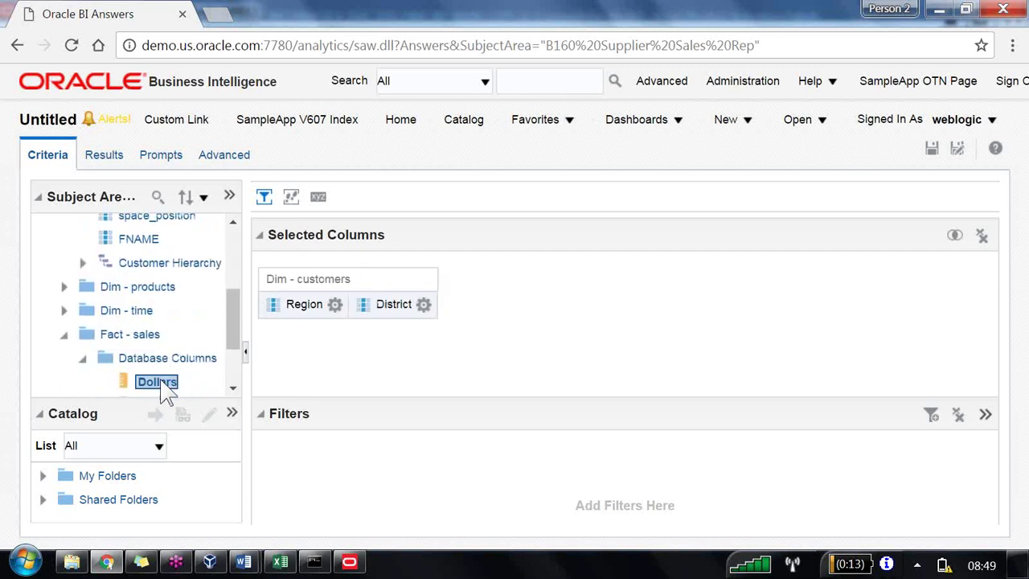
- Save the analysis as LBM4
left_click(956, 149)
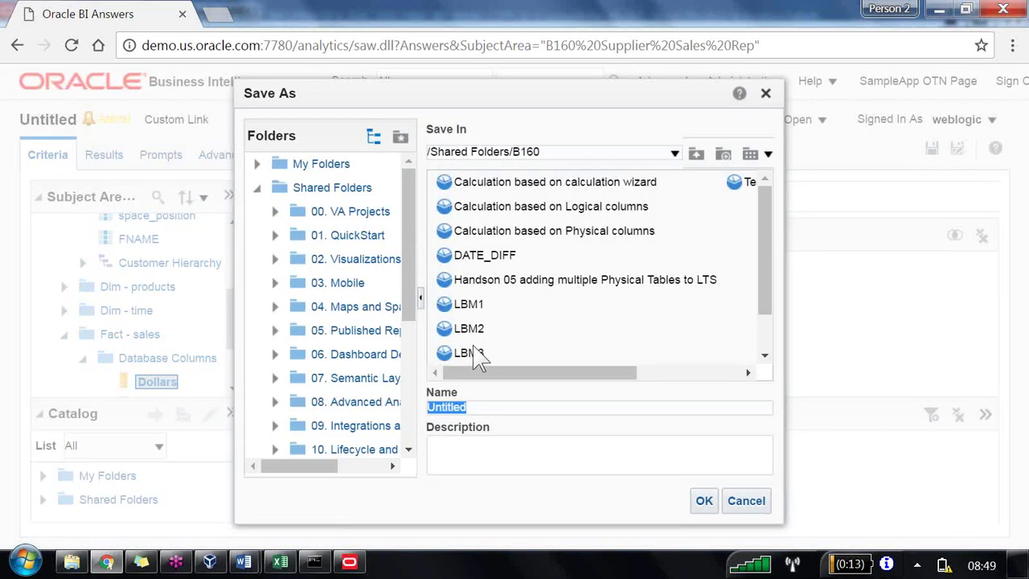
left_click(471, 353)
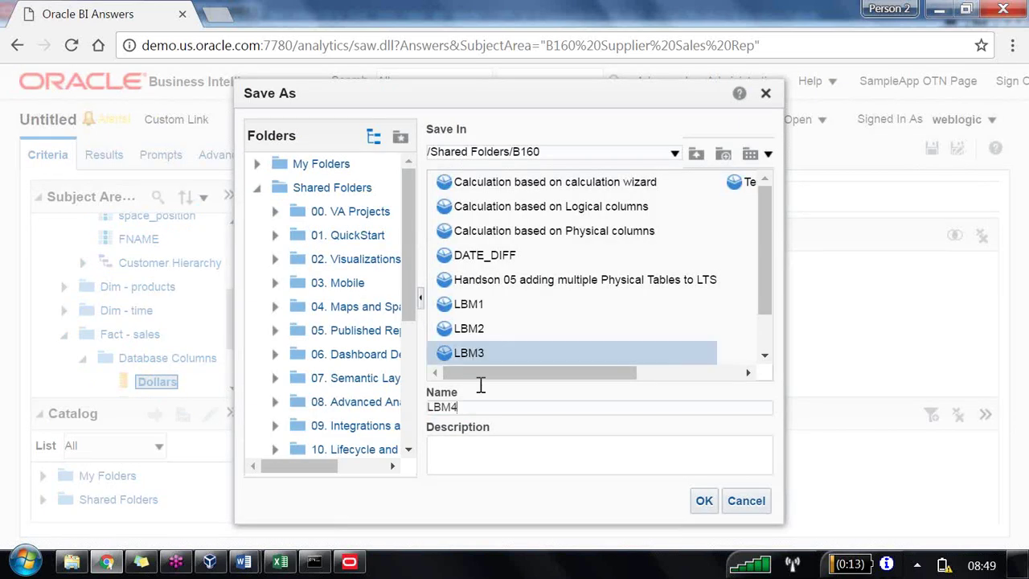
key("Return")
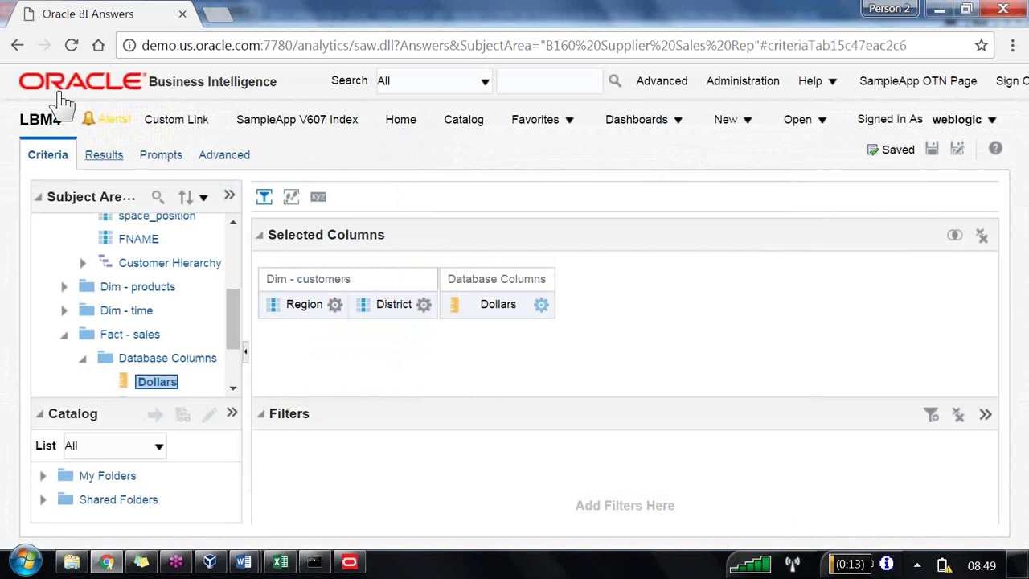
- Export the LBM4 results to Excel 2007+ and open the downloaded LBM4.xlsx
left_click(103, 154)
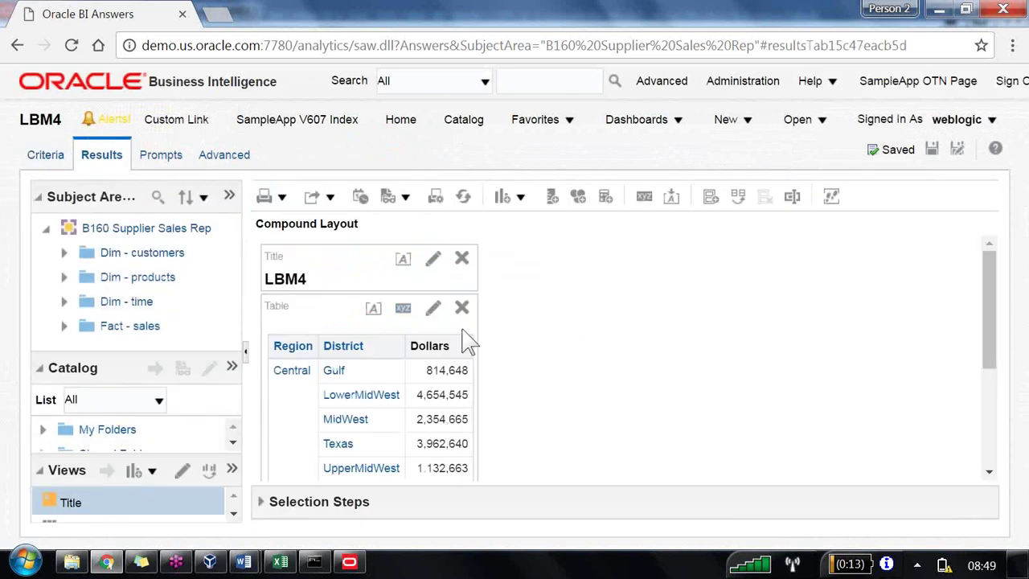
left_click(326, 197)
left_click(353, 251)
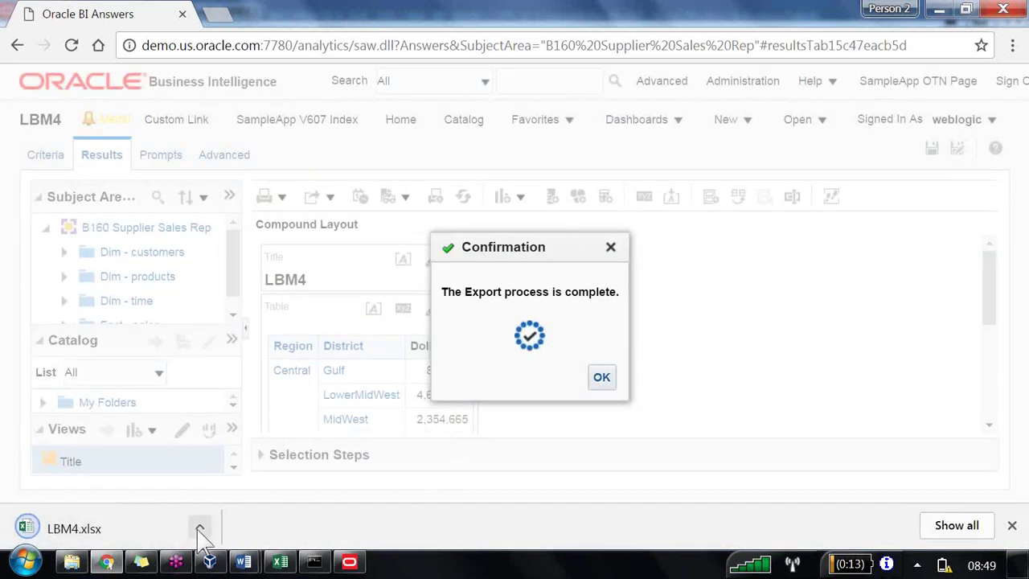
left_click(201, 533)
left_click(221, 406)
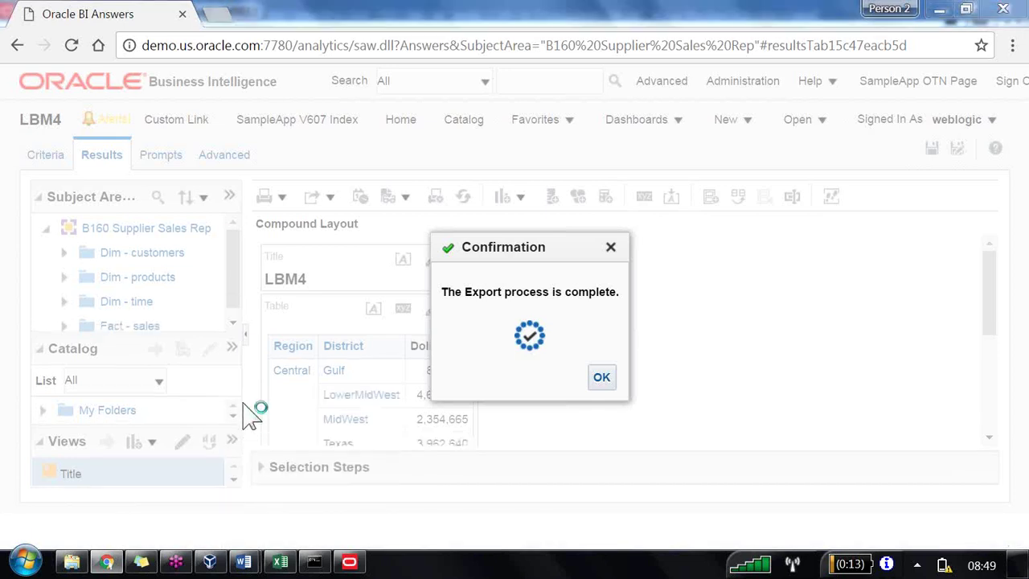
- Enable editing of LBM4.xlsx, widen column D, and type 'District Market Share Within Region' in D3
left_click(292, 303)
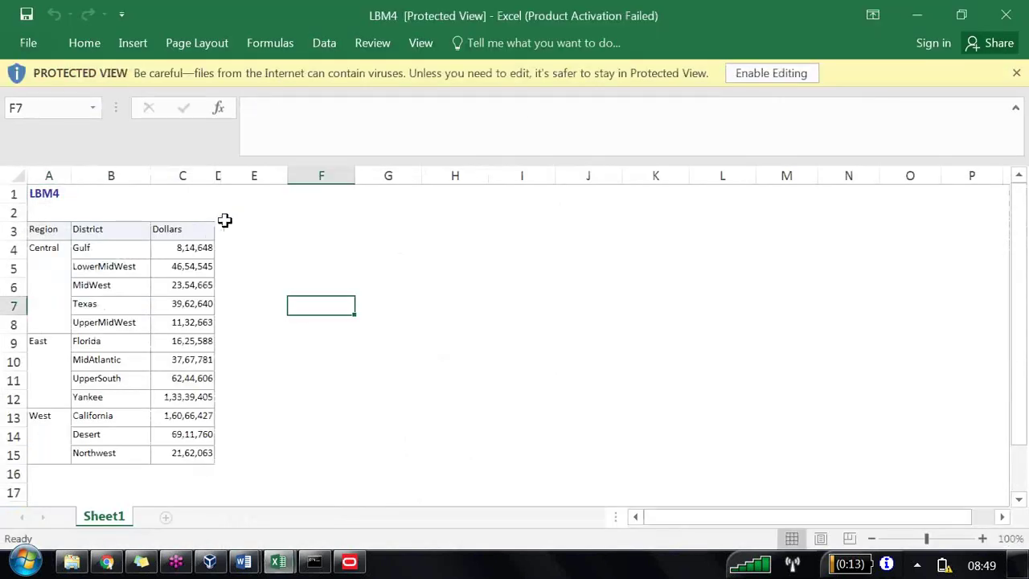
left_click_drag(220, 174, 426, 197)
left_click(748, 72)
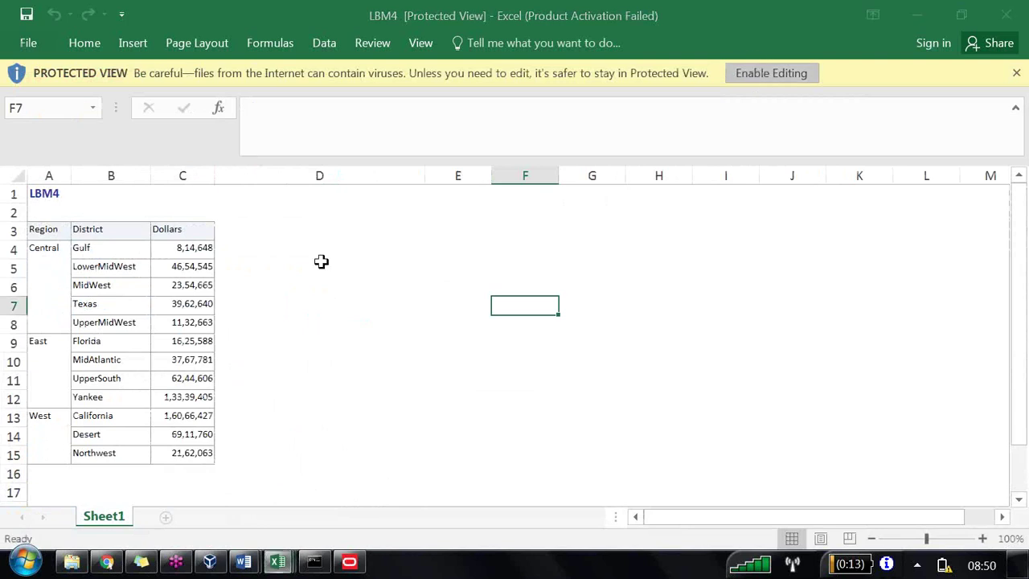
left_click(217, 282)
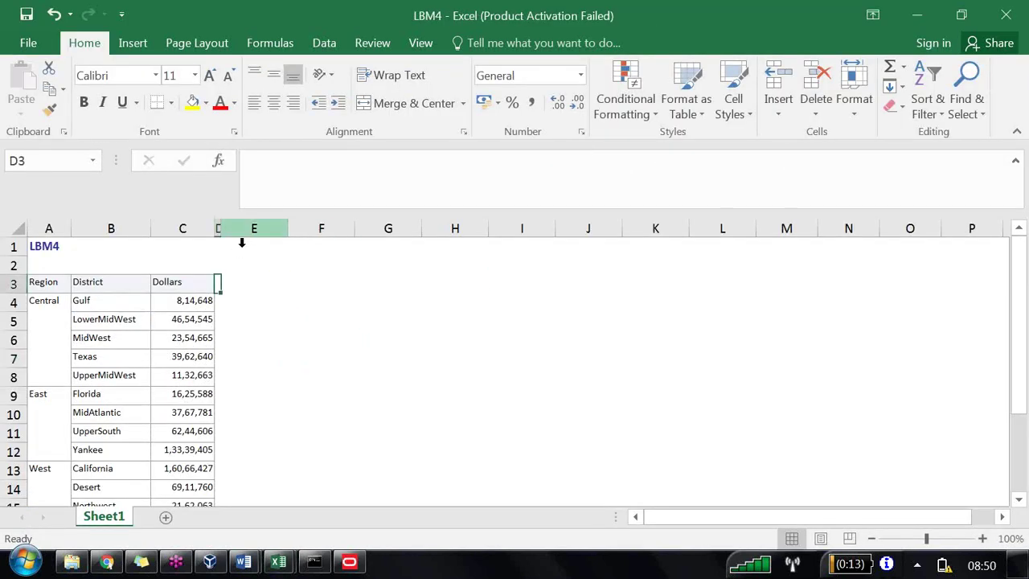
left_click_drag(220, 230, 427, 236)
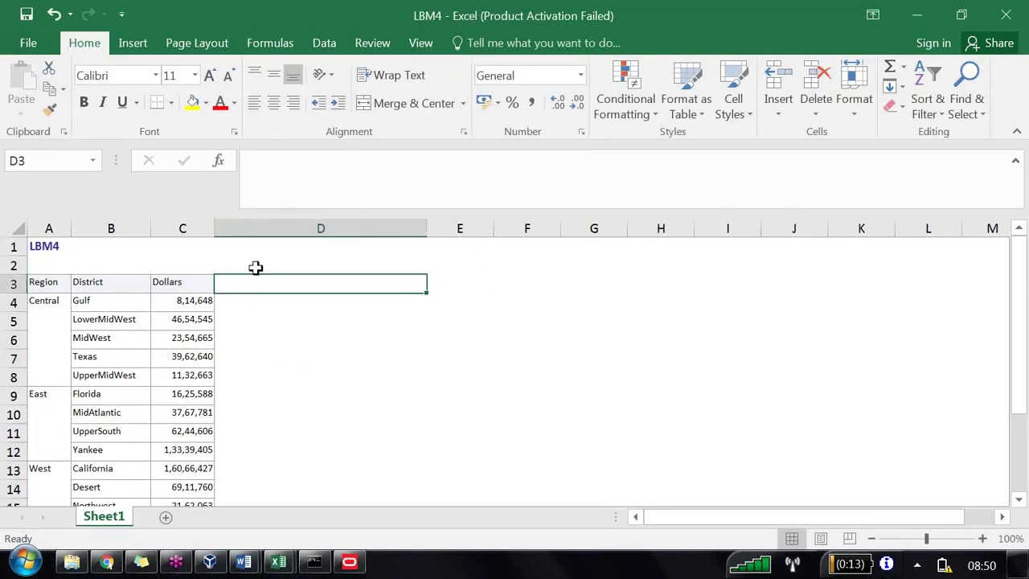
type("District")
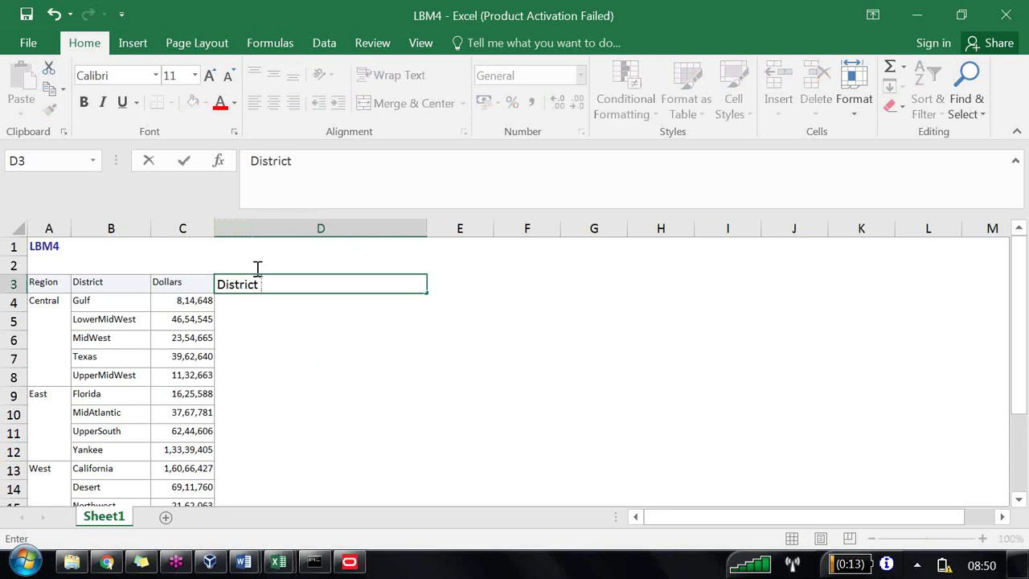
type(" Marke")
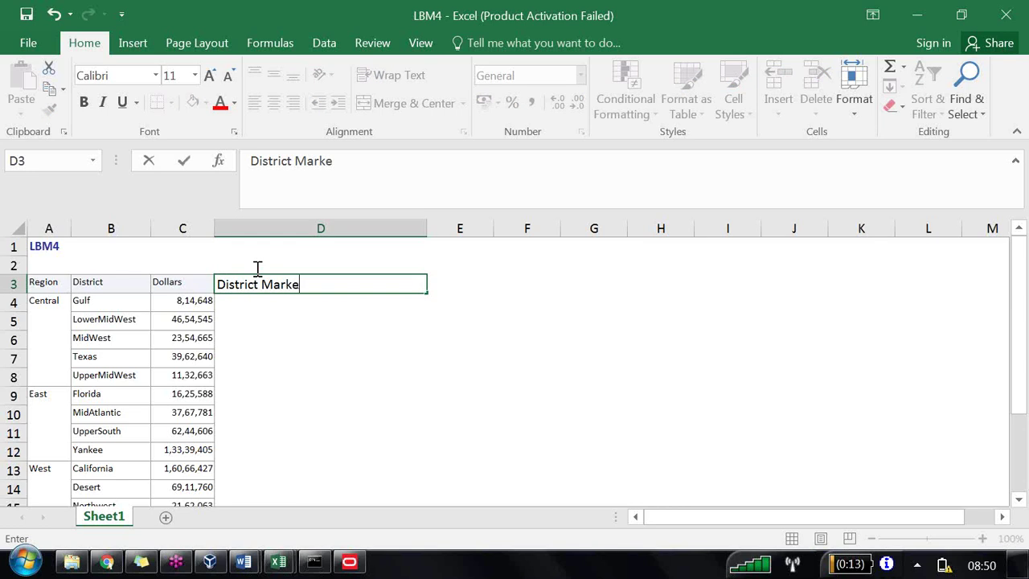
type("t Share")
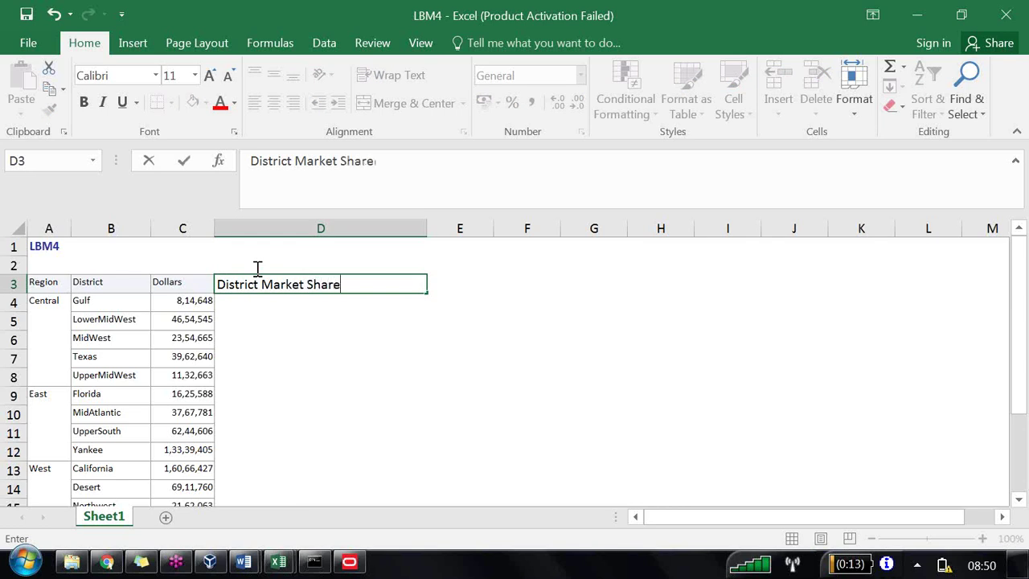
type(" Within ")
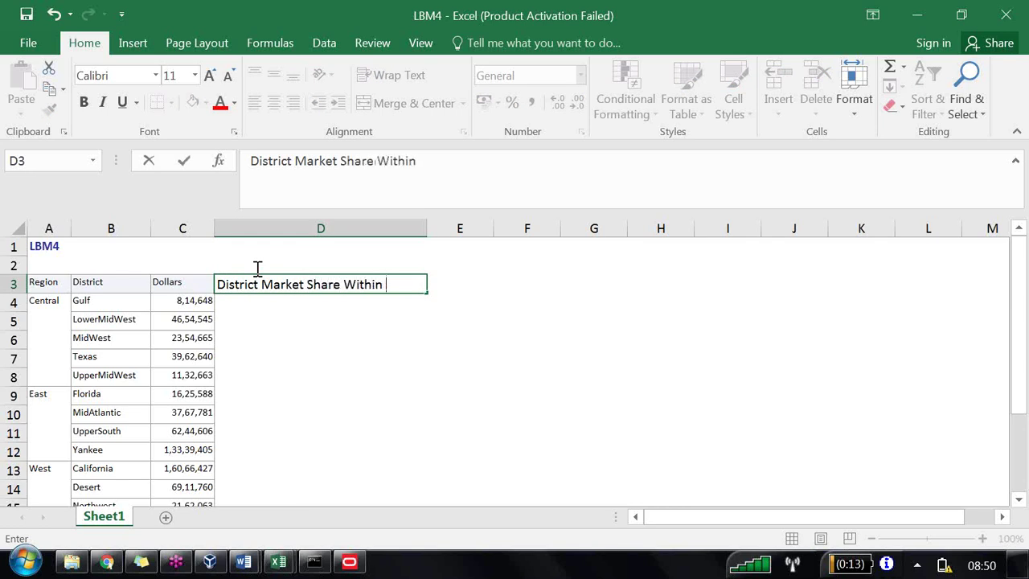
type("Region")
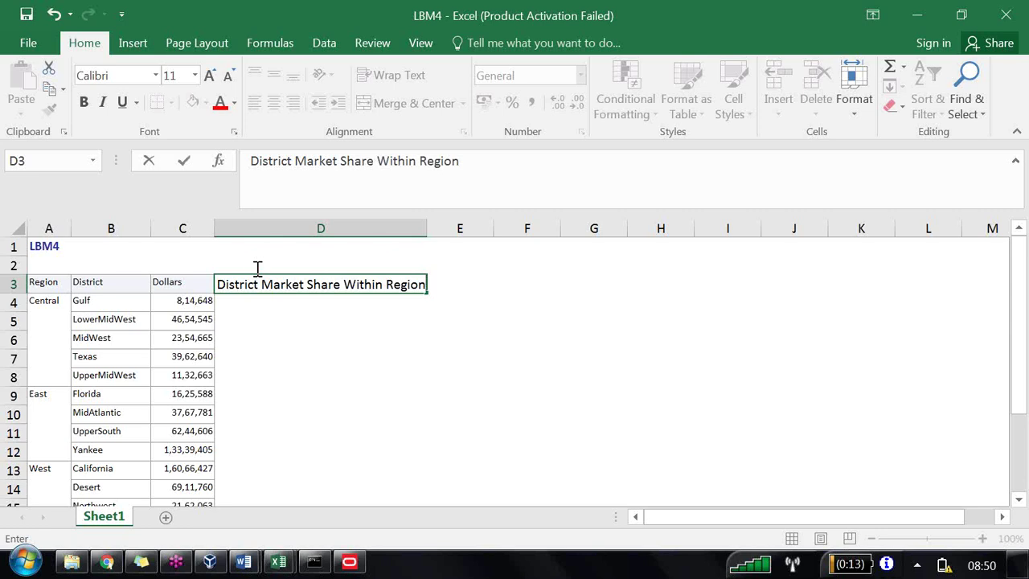
- Enter =C4/sum(C4:C8)*100 in D4, giving Gulf's Central share of 6.305733745
left_click(241, 304)
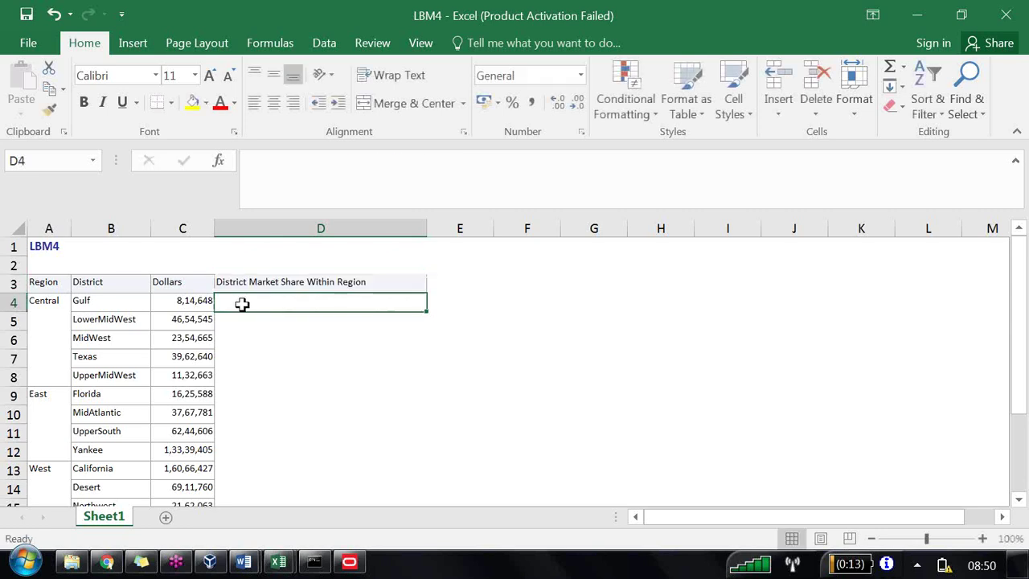
type("=")
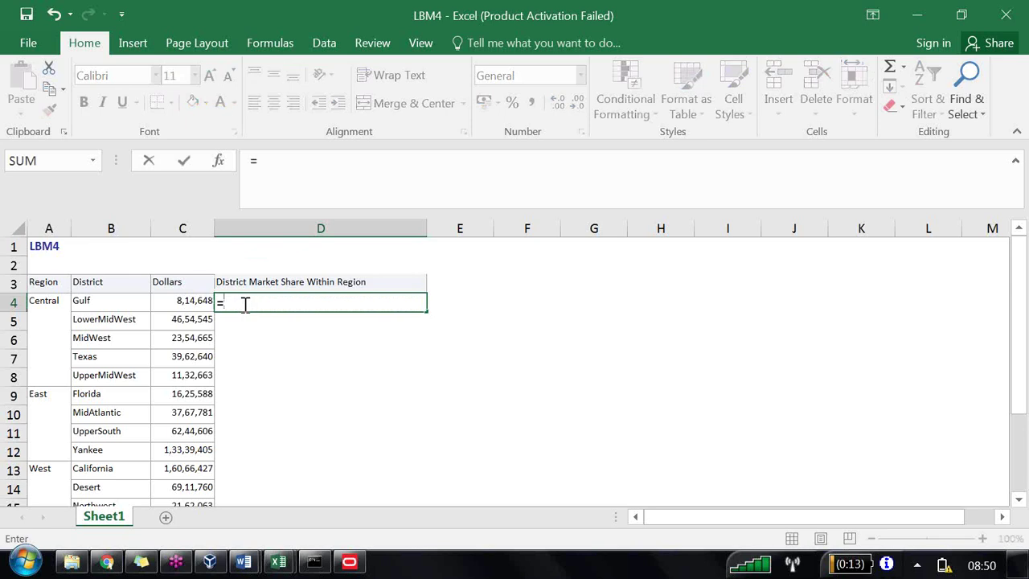
left_click(191, 302)
type("/sum(")
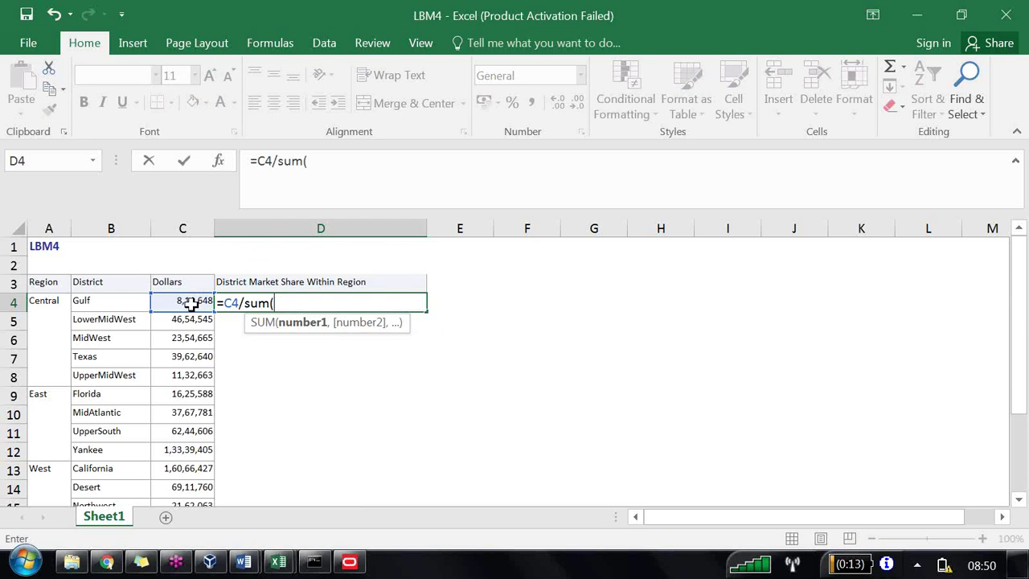
left_click_drag(183, 304, 178, 374)
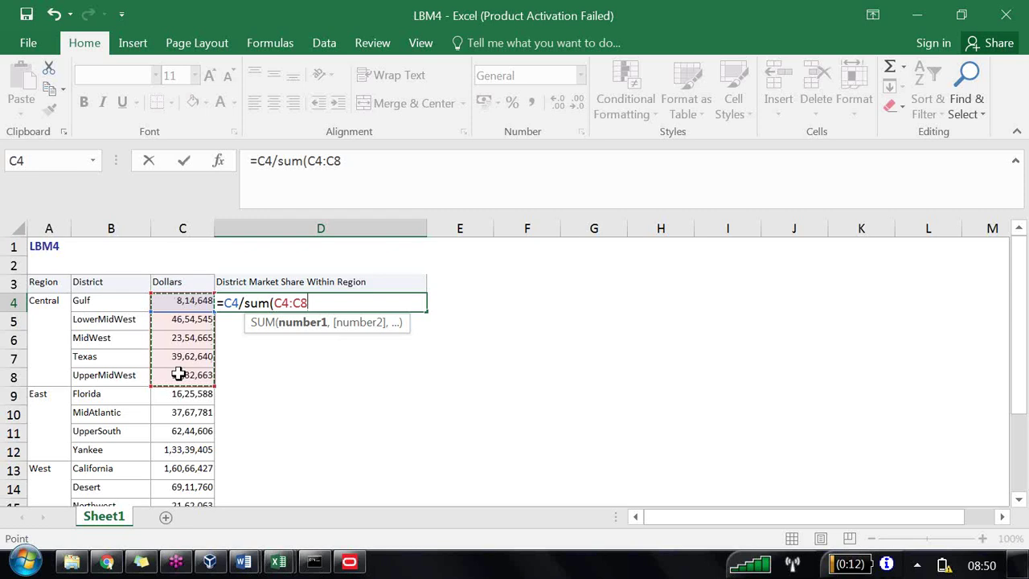
type(")")
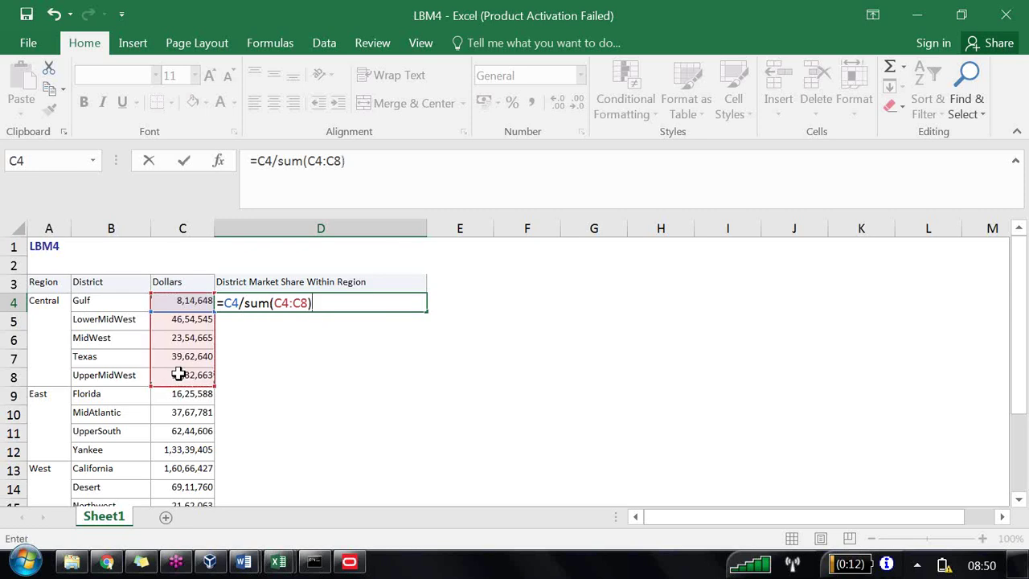
type("*100")
key("Return")
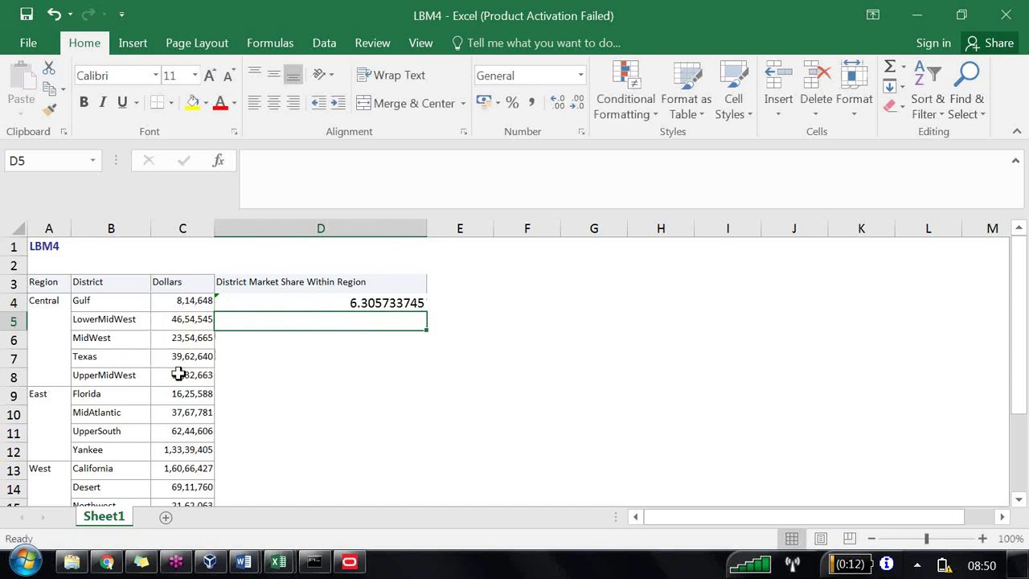
- Enter =C11/sum(C9:C12) in D11, giving UpperSouth's East share of 25.00104281
left_click(259, 429)
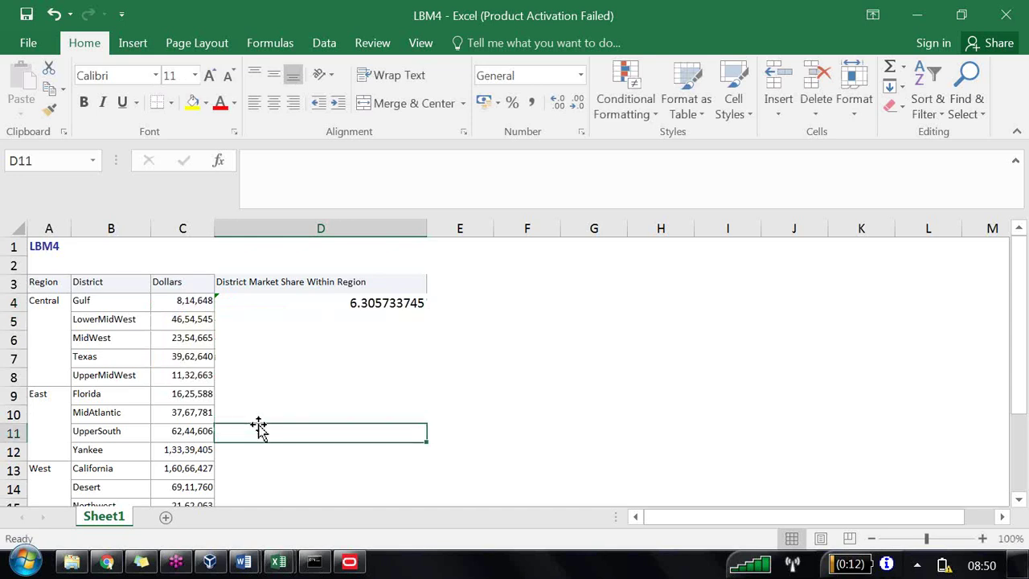
type("=")
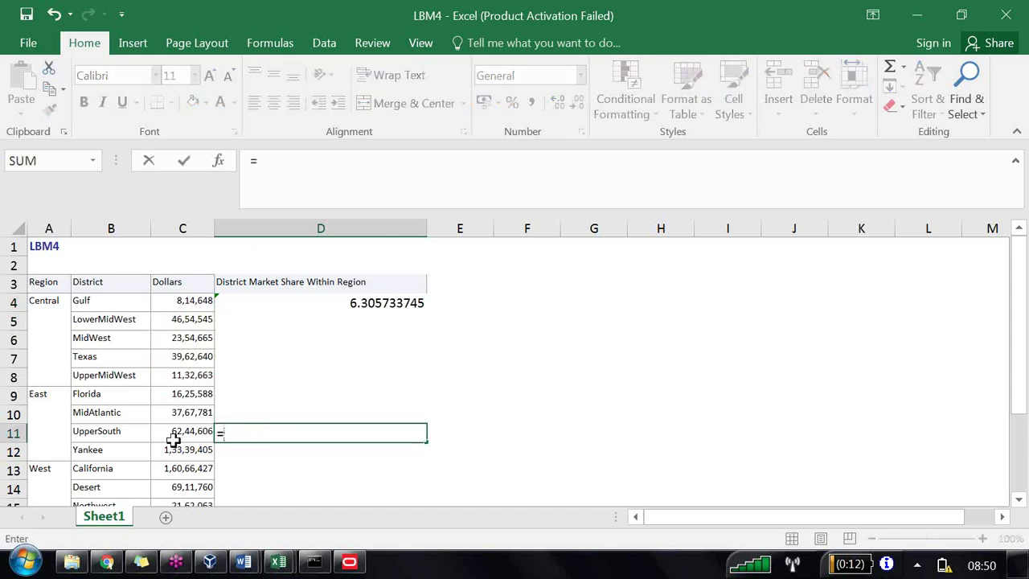
left_click(180, 432)
type("/")
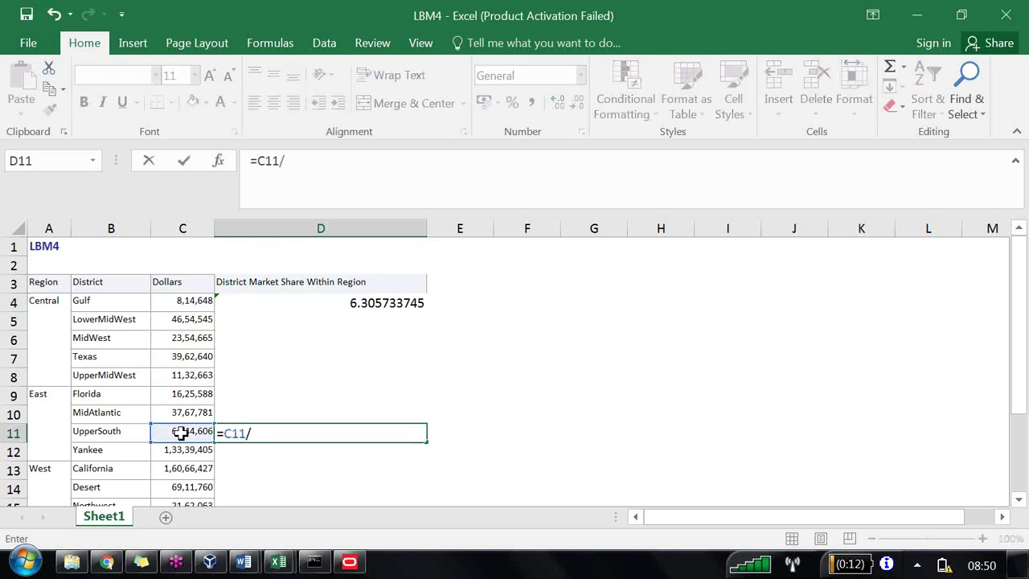
type("sum(")
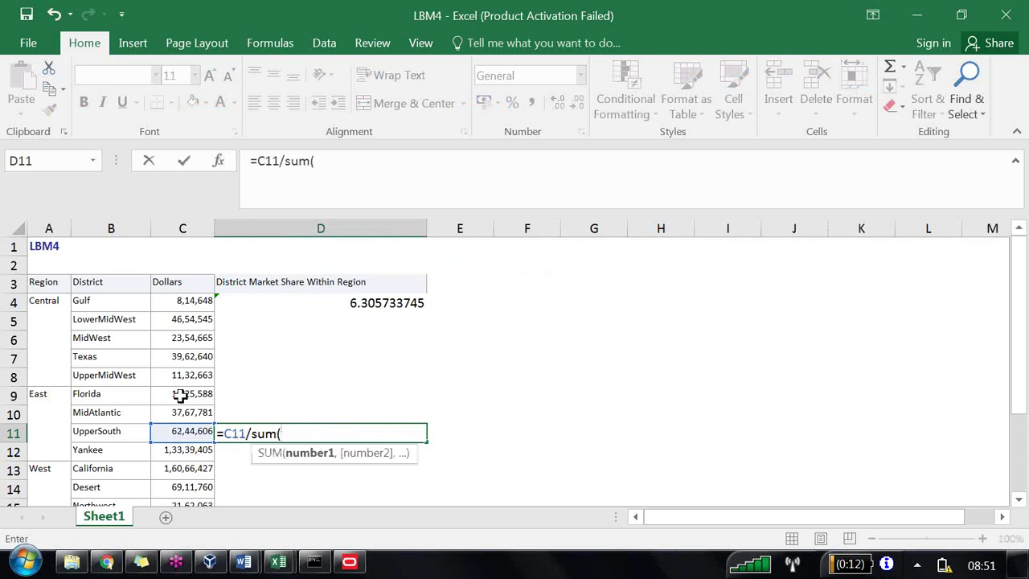
left_click(179, 394)
left_click_drag(179, 393, 186, 446)
type(")*100")
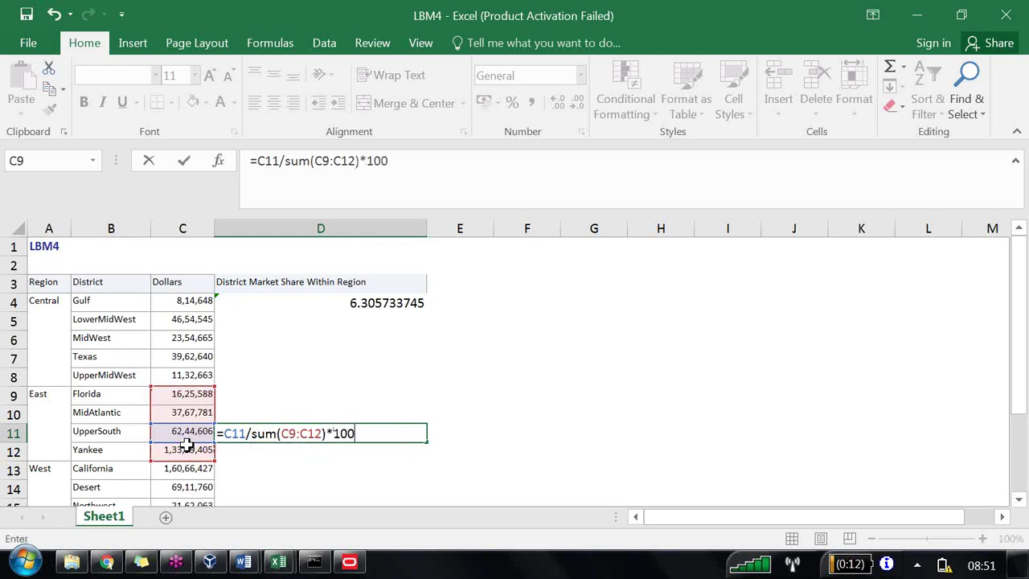
key("Return")
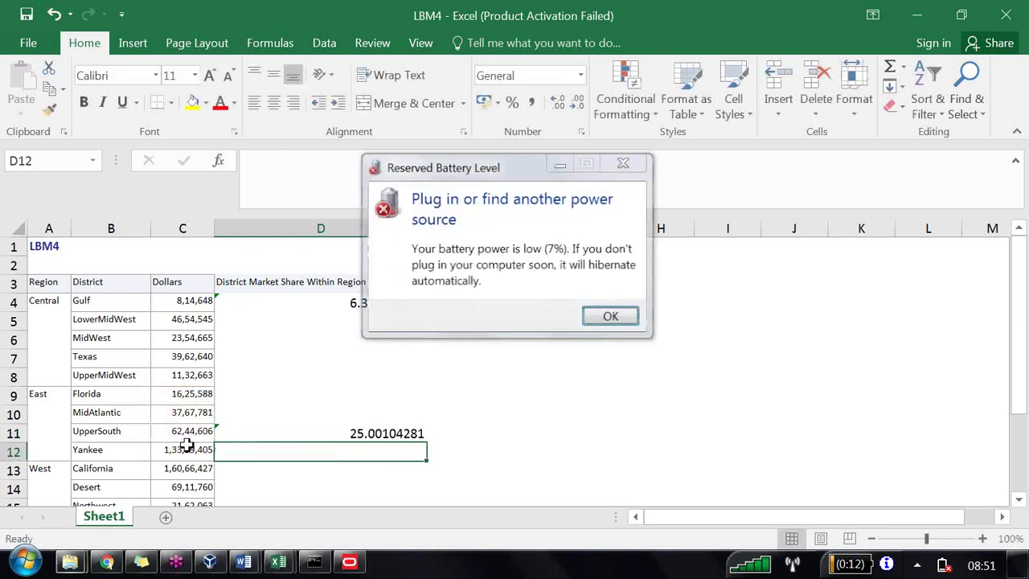
- Dismiss the low-battery warning, adjust screen brightness, and return to Oracle BI Administration Tool
left_click(610, 317)
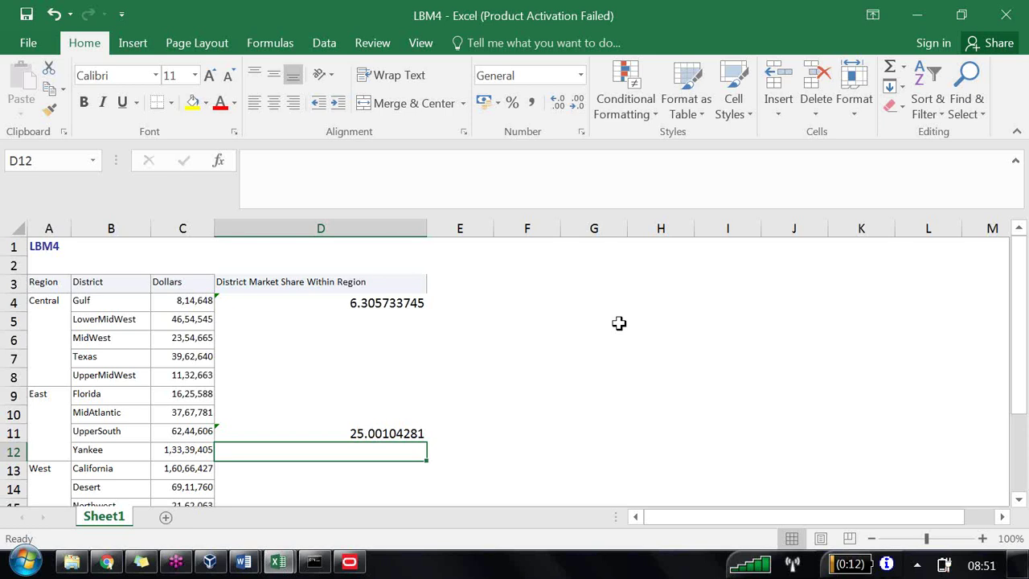
key("XF86MonBrightnessDown")
key("XF86MonBrightnessUp")
key("XF86MonBrightnessUp")
key("XF86MonBrightnessUp")
key("XF86MonBrightnessUp")
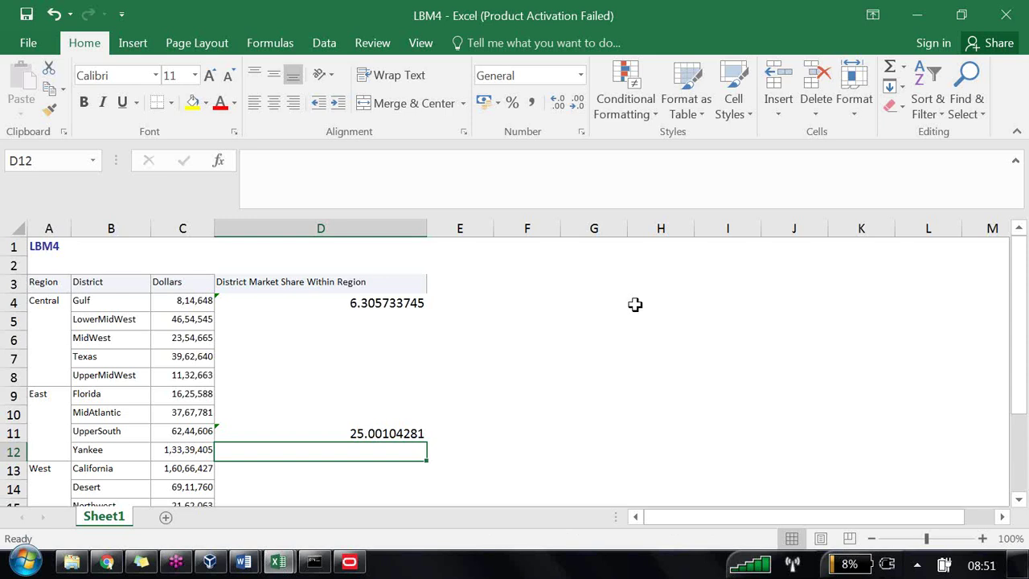
left_click(351, 562)
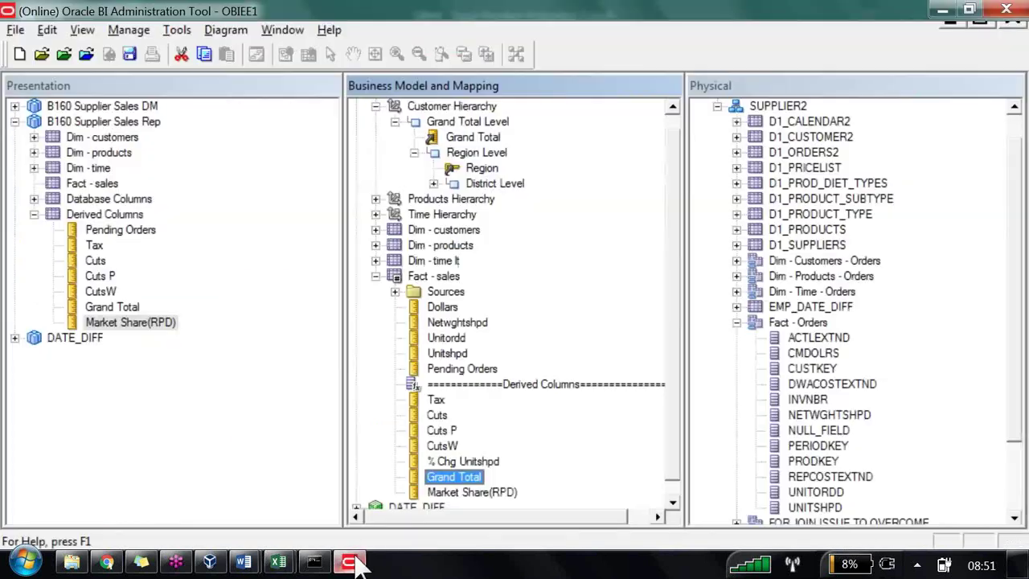
- Set Grand Total's Customer Hierarchy level to Region Level and check in the repository changes
double_click(454, 479)
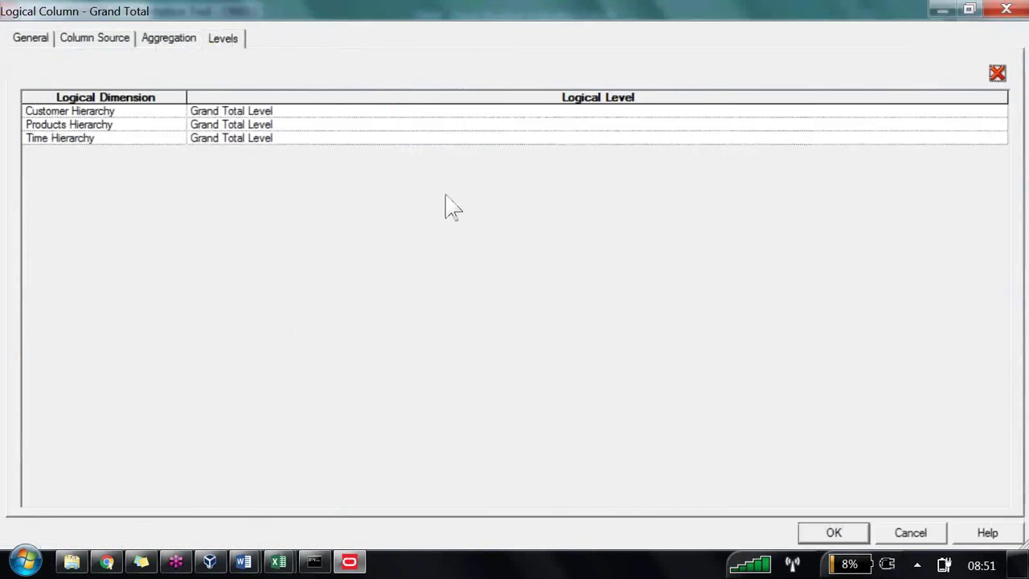
left_click(455, 112)
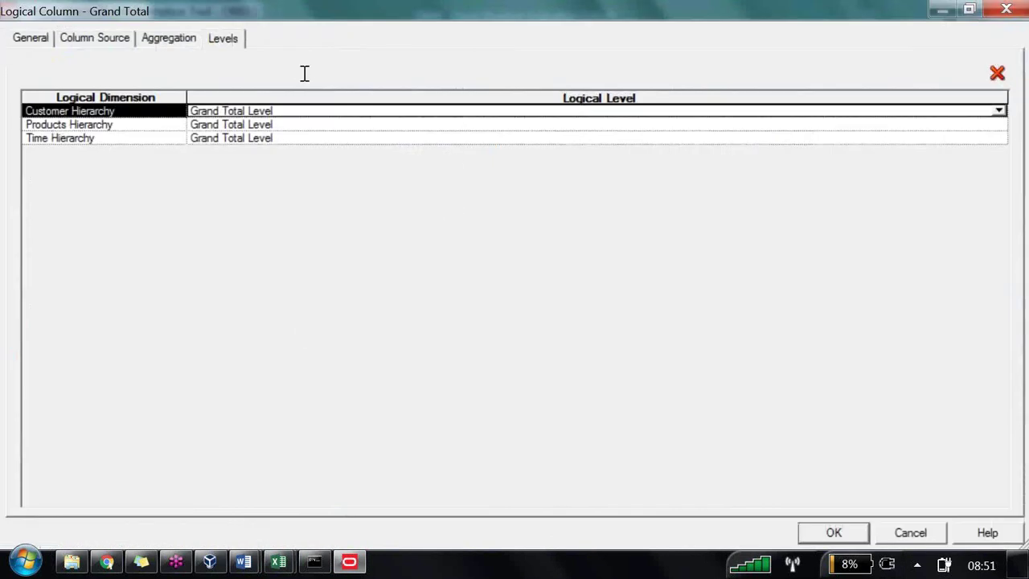
left_click(998, 111)
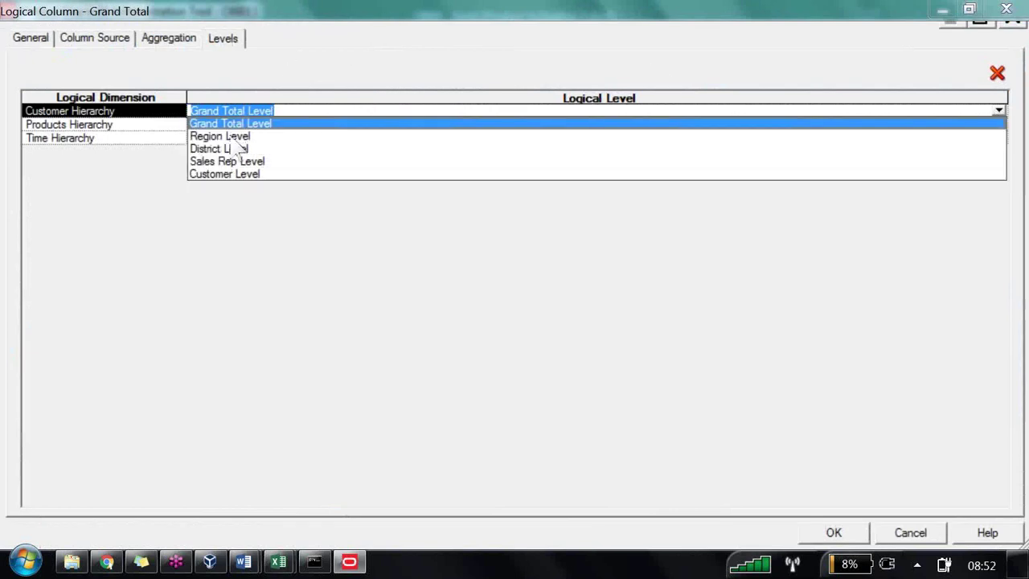
left_click(229, 137)
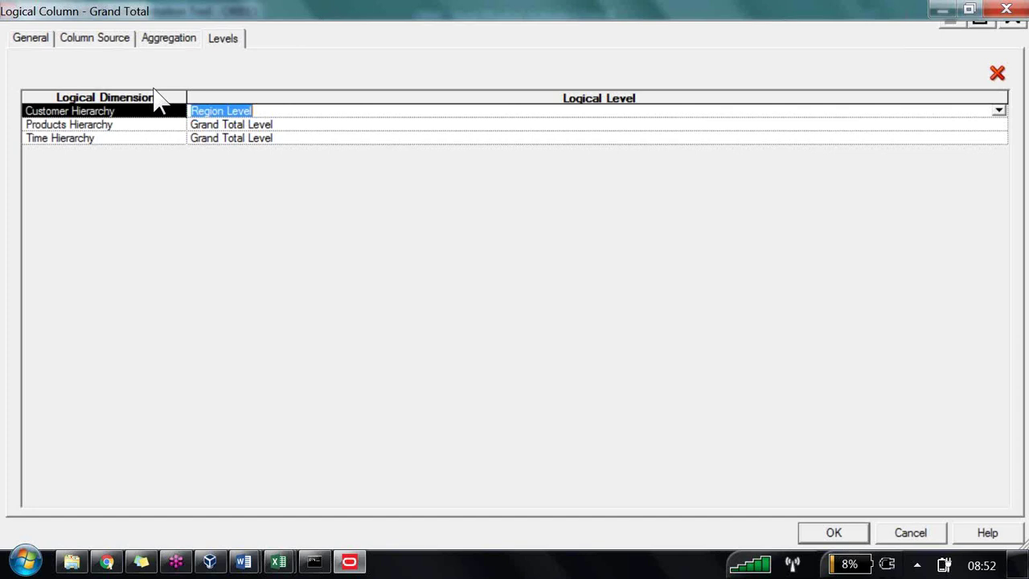
left_click(825, 532)
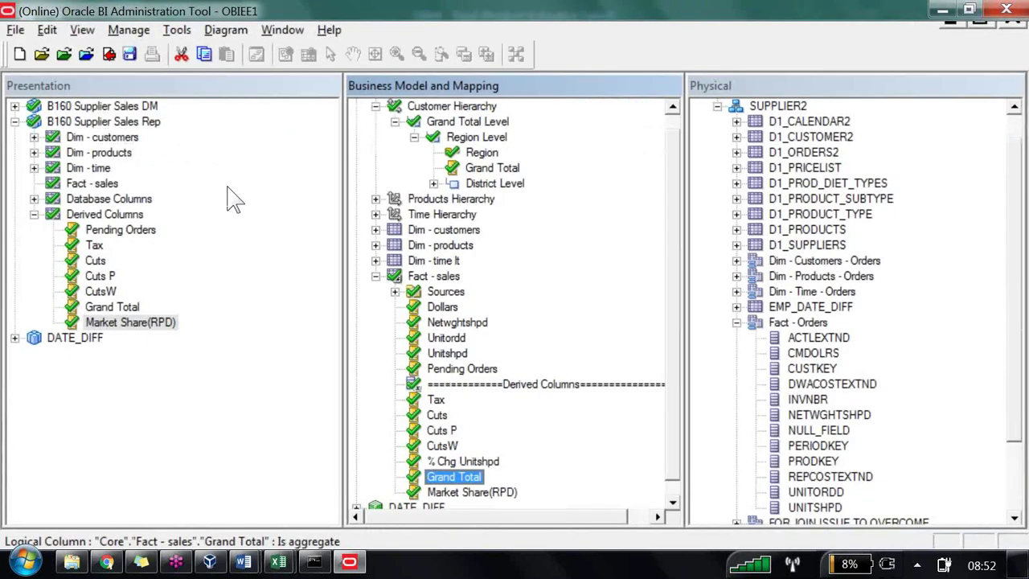
left_click(110, 54)
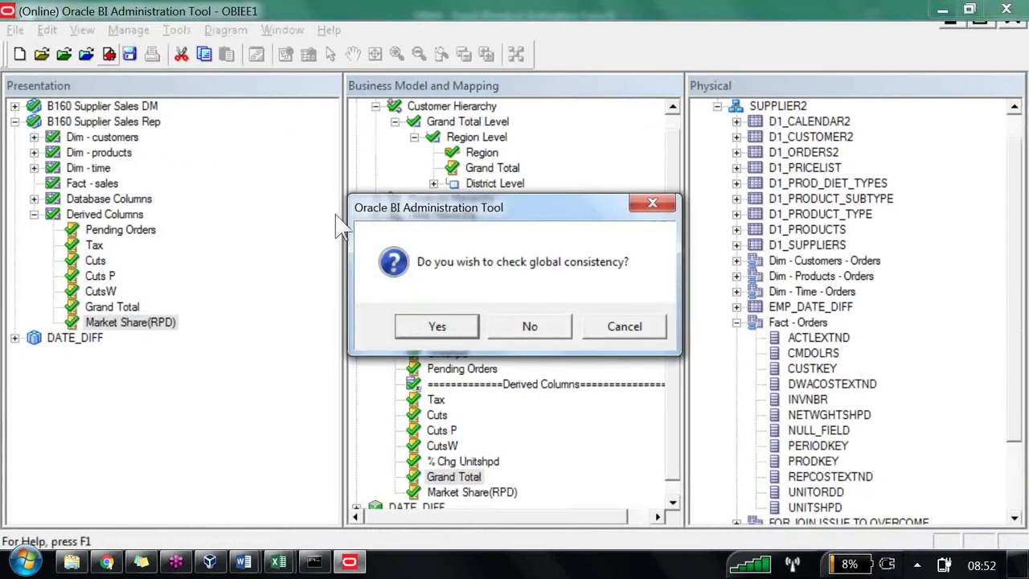
key("Return")
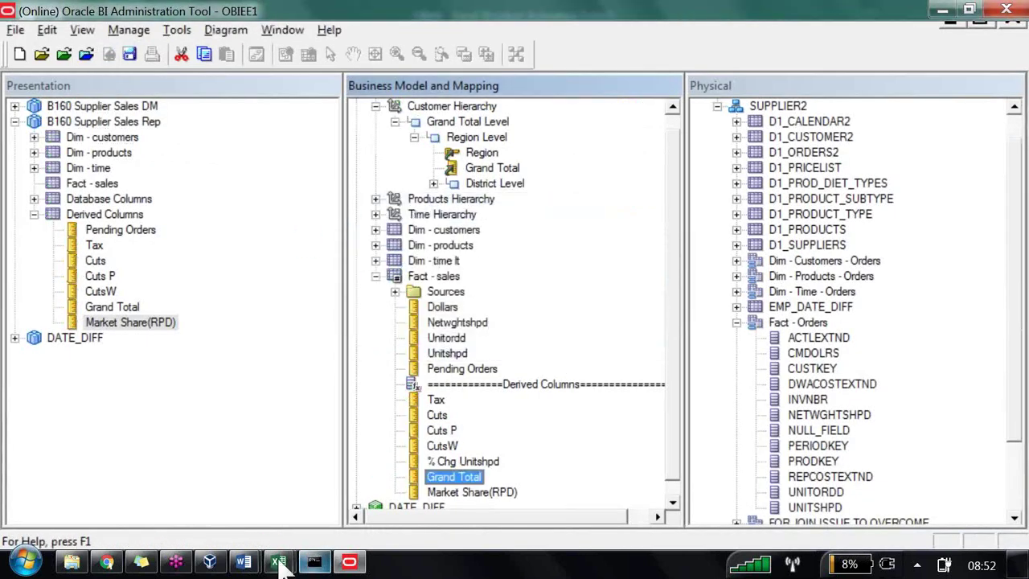
- Back in Oracle BI Answers, stay on the page and save the LBM4 analysis
left_click(107, 562)
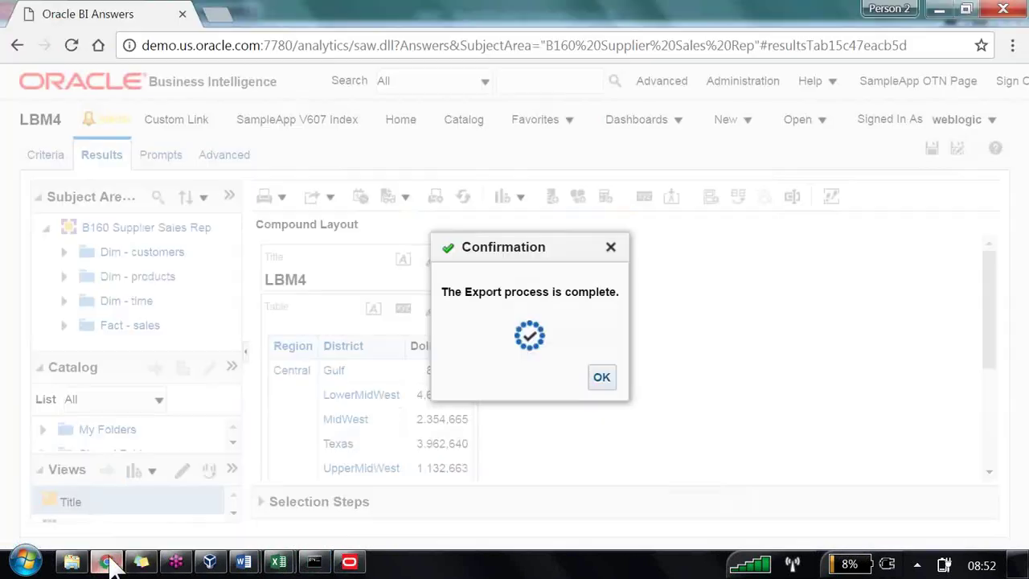
left_click(601, 376)
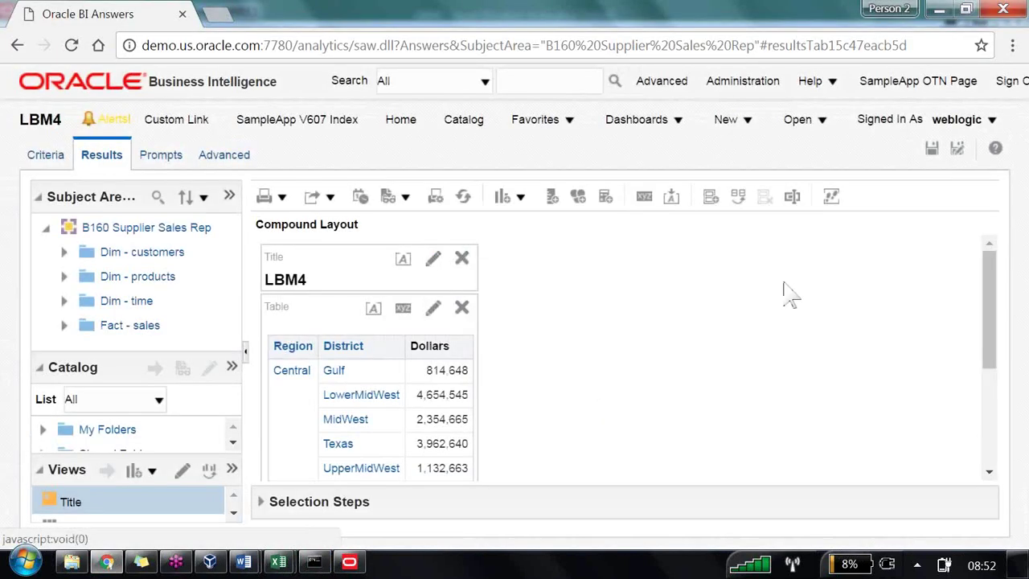
left_click(463, 121)
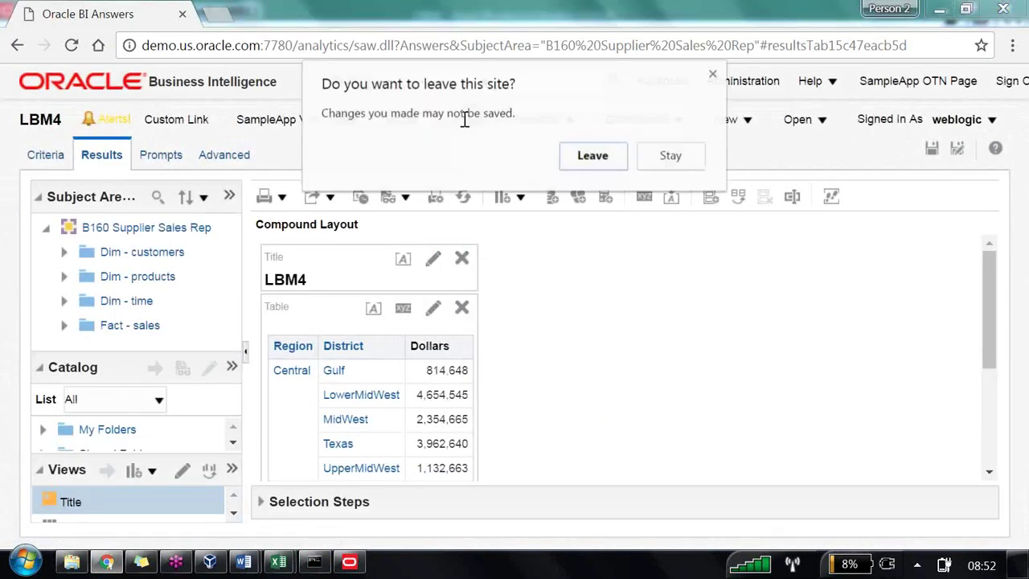
left_click(675, 160)
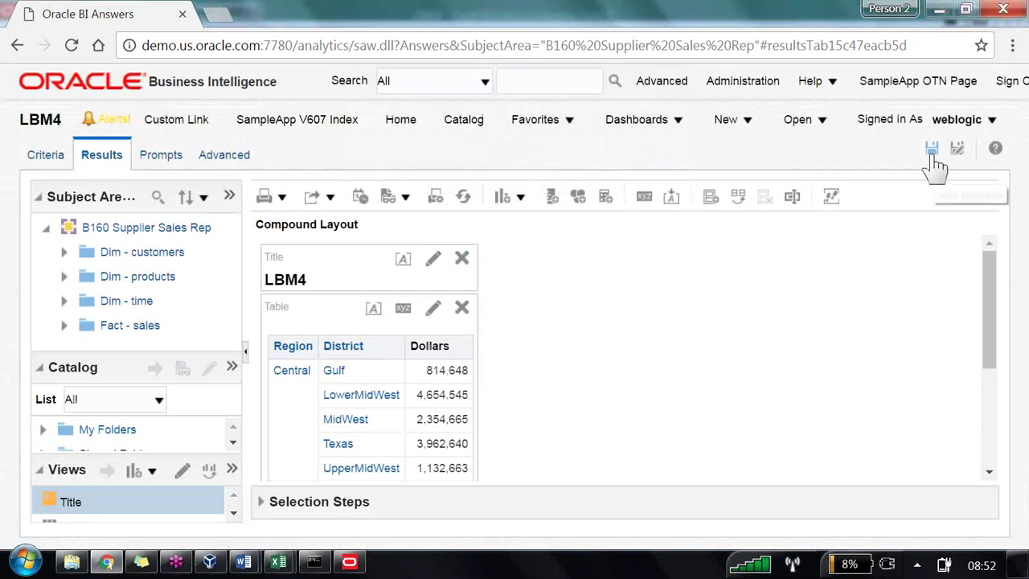
left_click(933, 156)
- Open LBM1 from the catalog sorted by Last Modified Descending
left_click(464, 127)
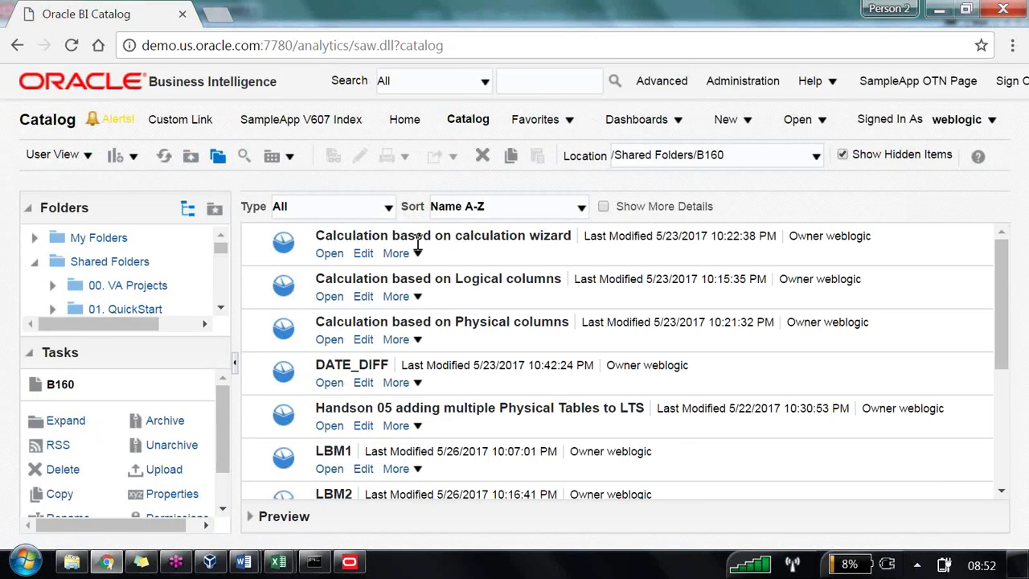
left_click(580, 208)
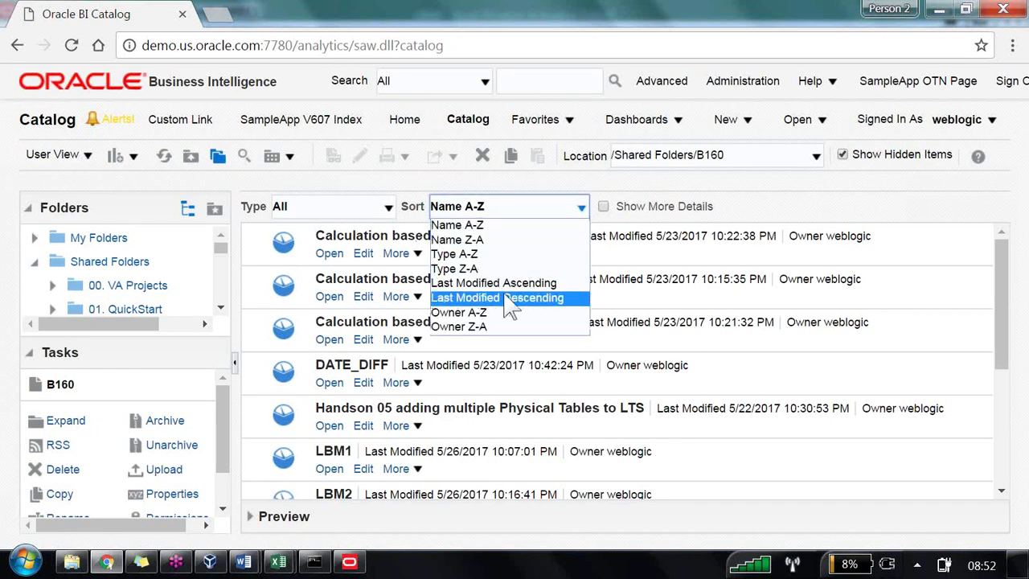
left_click(506, 297)
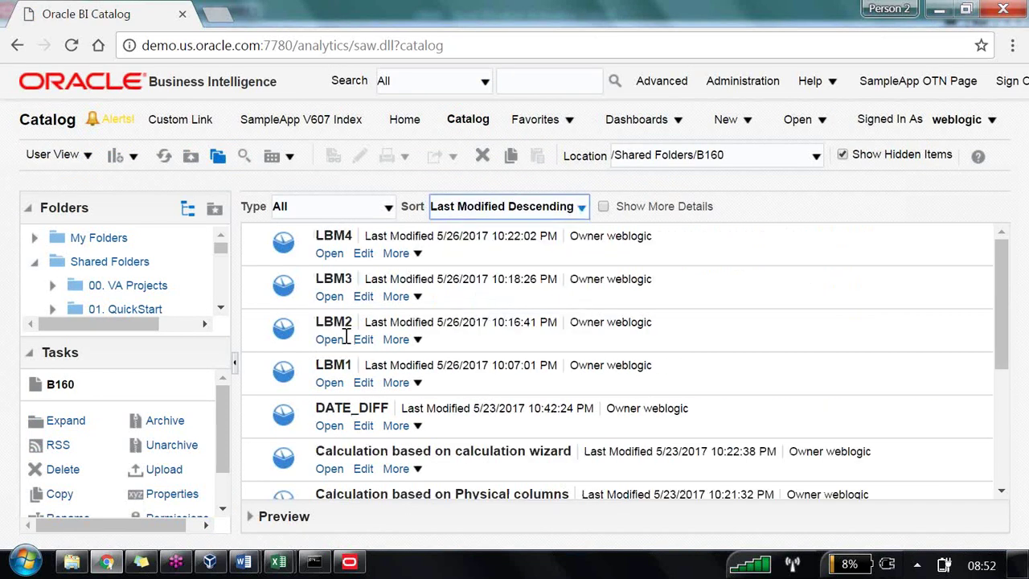
left_click(328, 382)
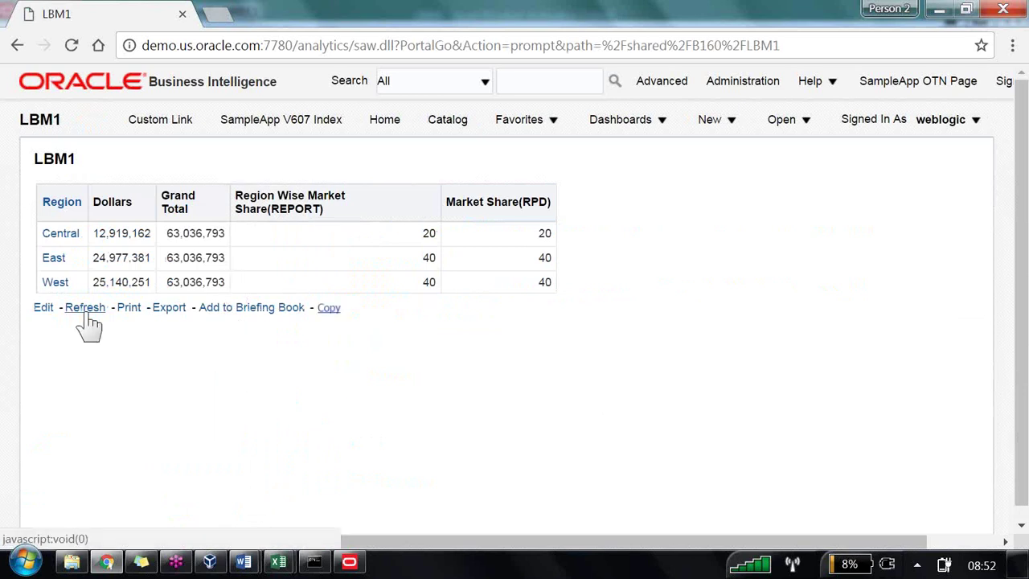
- Start a new B160 Supplier Sales Rep analysis and reload the server metadata
left_click(731, 133)
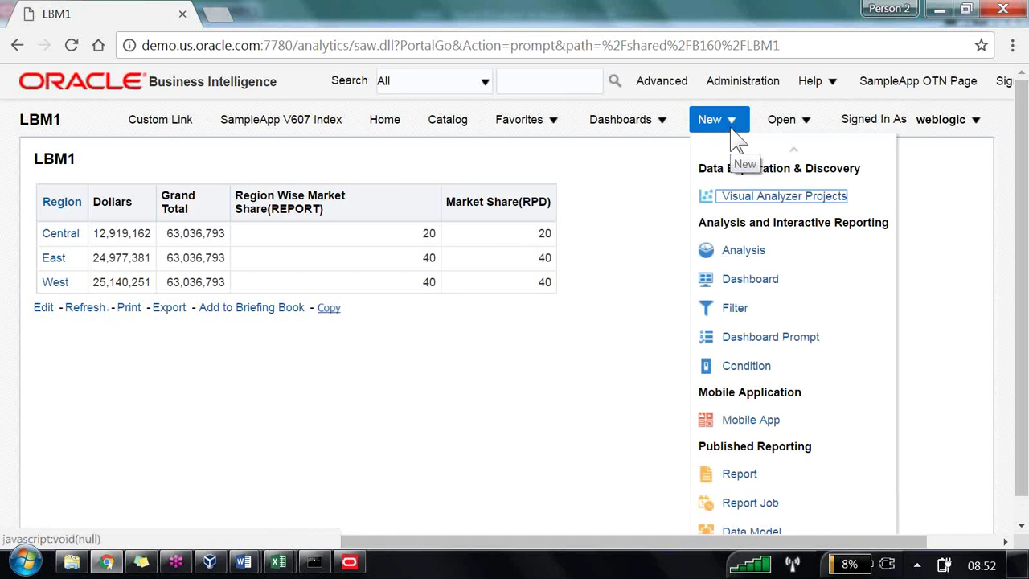
left_click(736, 256)
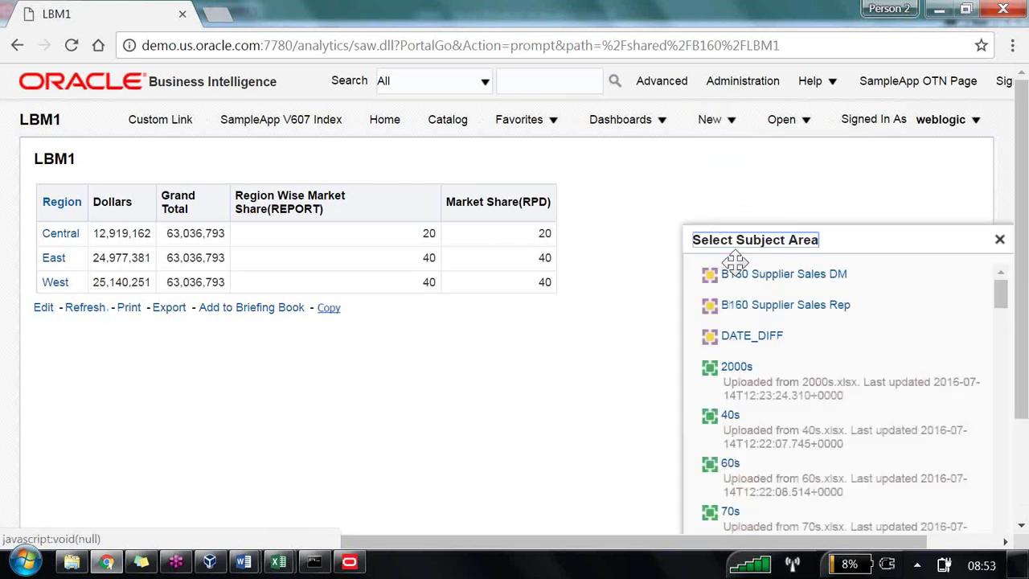
left_click(740, 306)
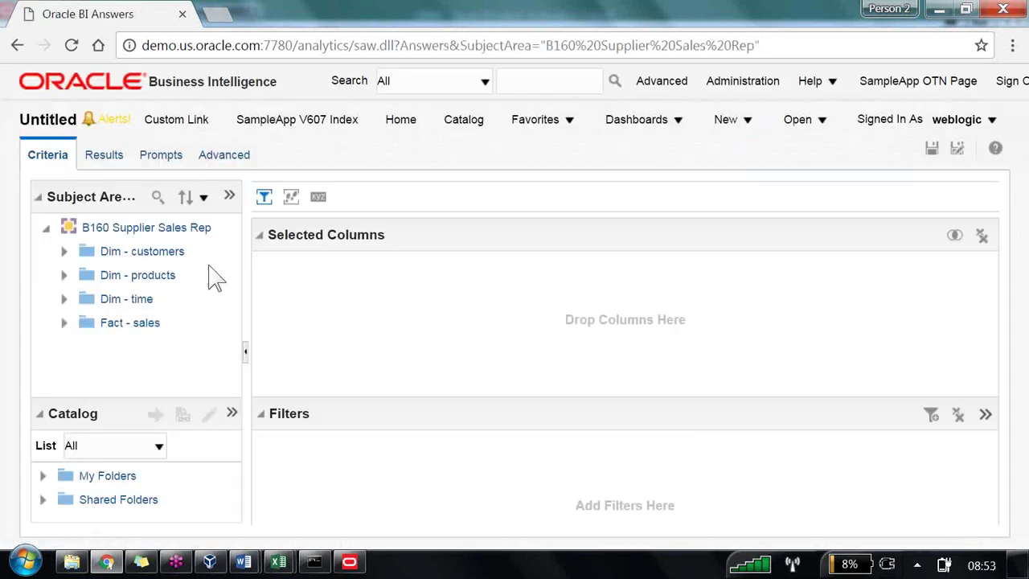
left_click(229, 196)
mouse_move(384, 247)
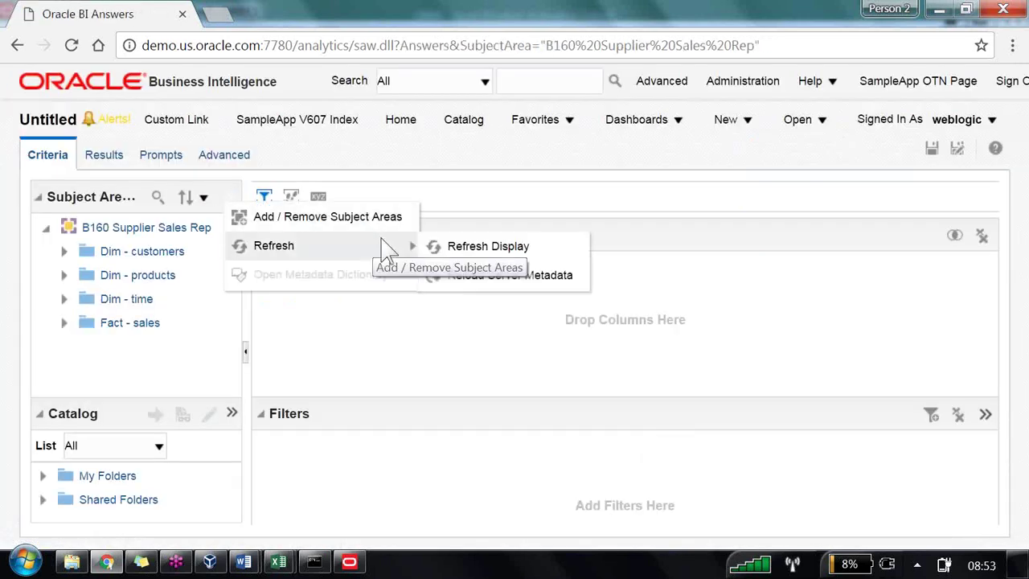
left_click(473, 276)
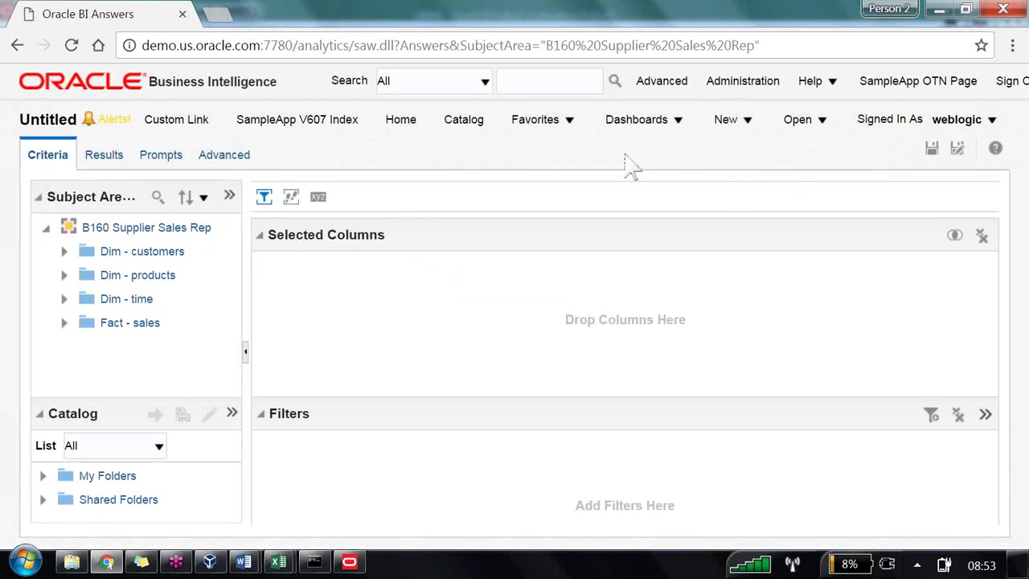
left_click(465, 123)
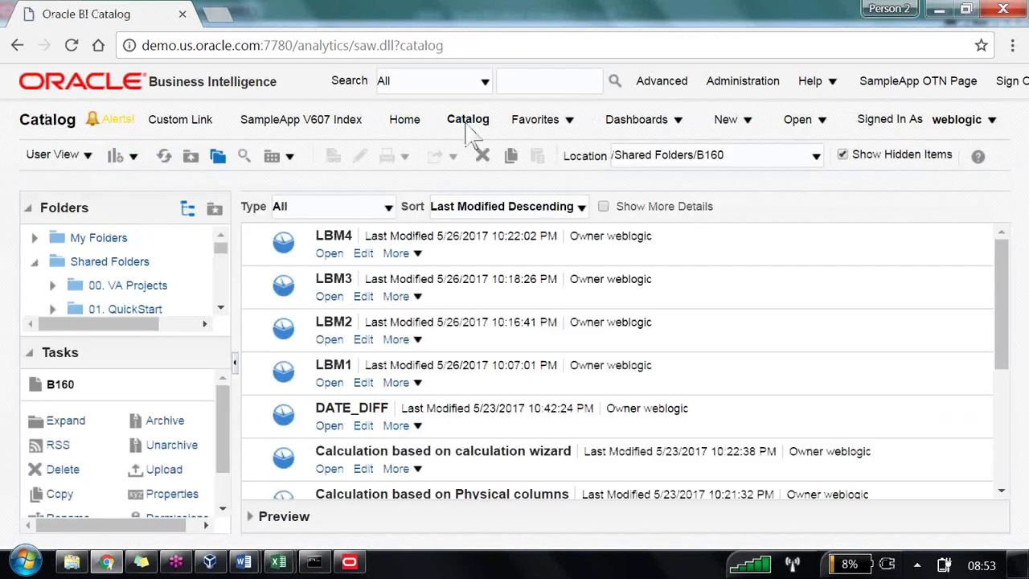
- Reopen LBM1 and refresh it so Grand Total matches each region's Dollars
left_click(329, 383)
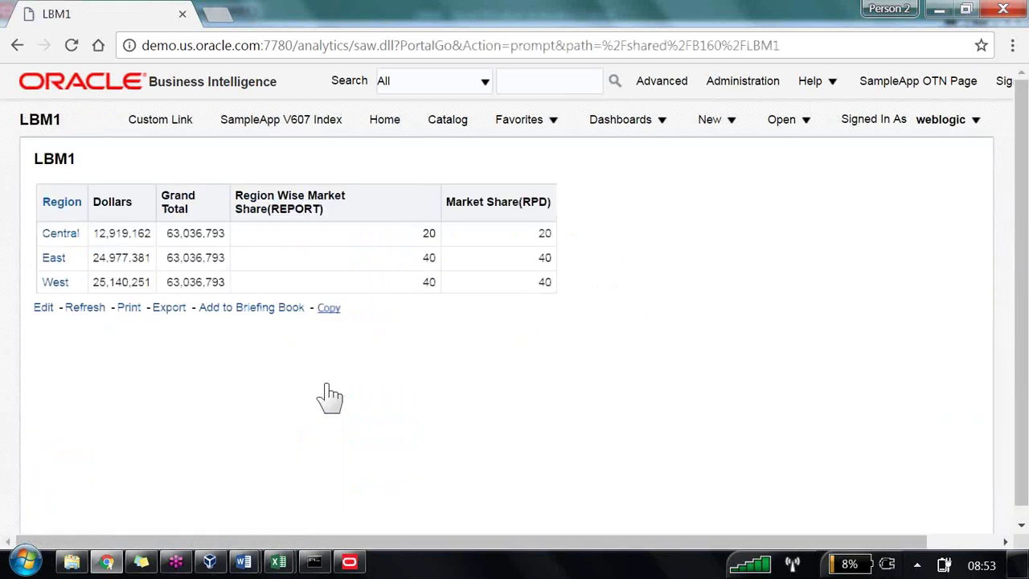
left_click(103, 310)
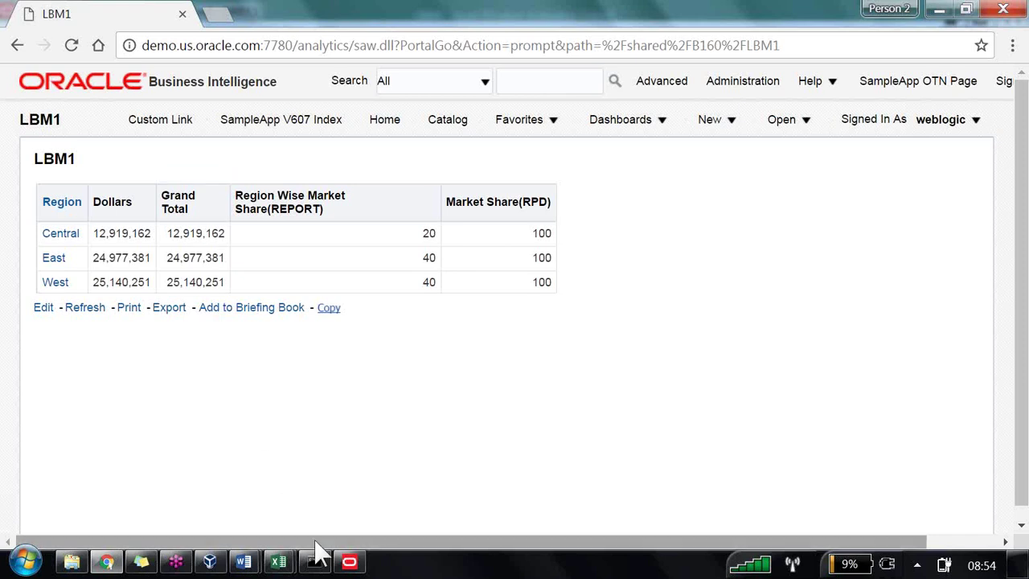
left_click(349, 561)
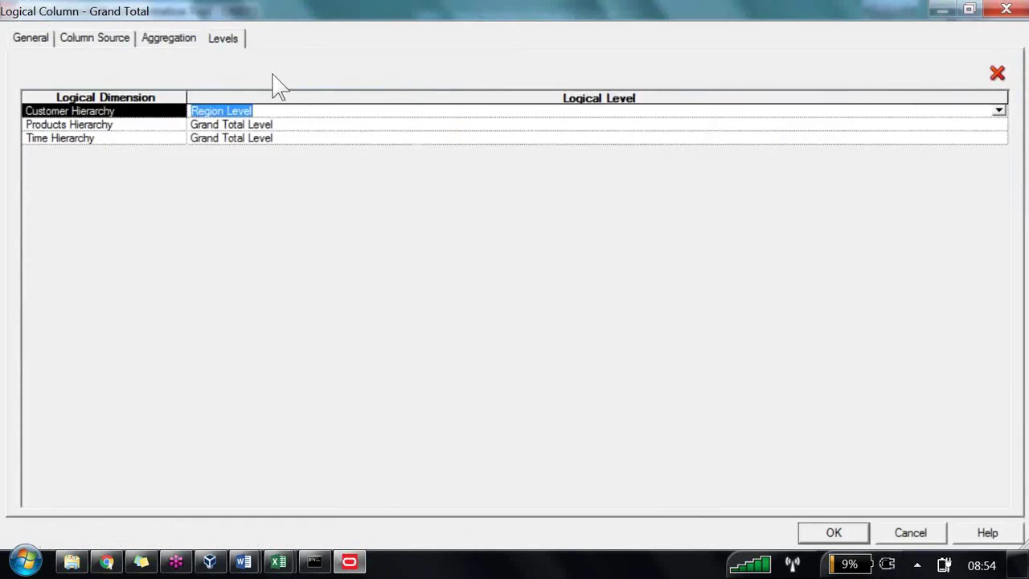
- Reset Grand Total's Customer Hierarchy level to Grand Total Level
left_click(586, 110)
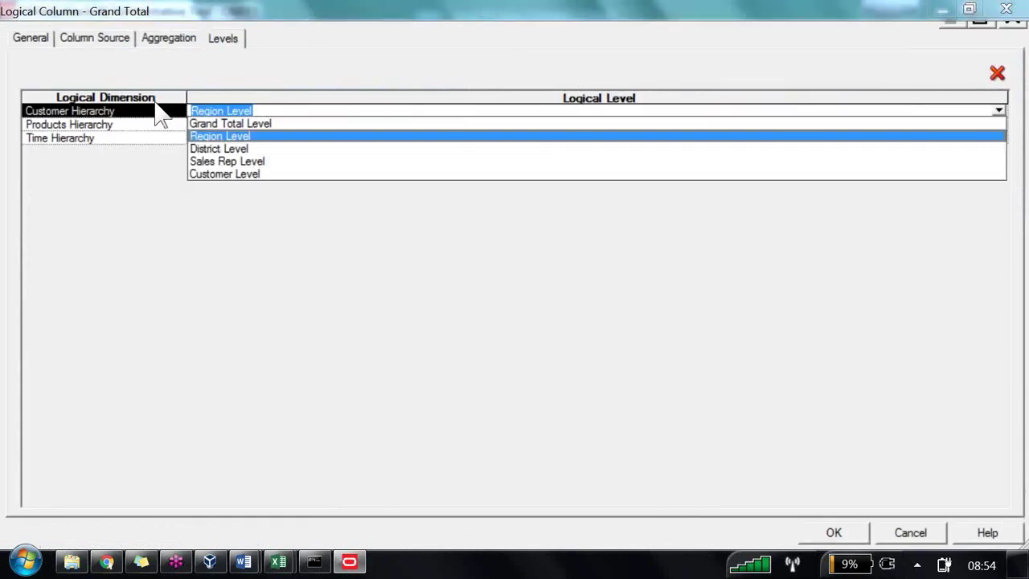
left_click(217, 123)
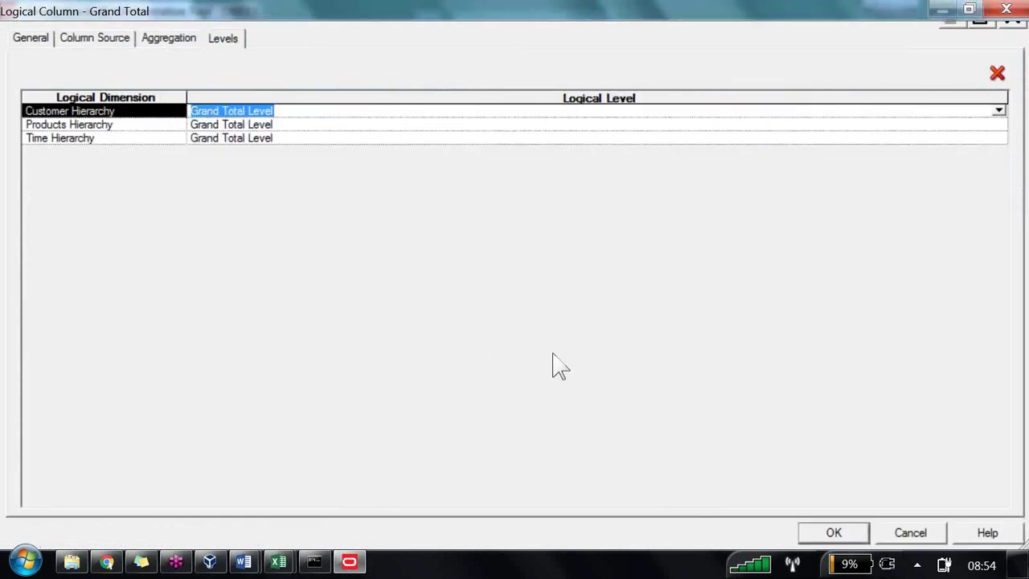
left_click(834, 532)
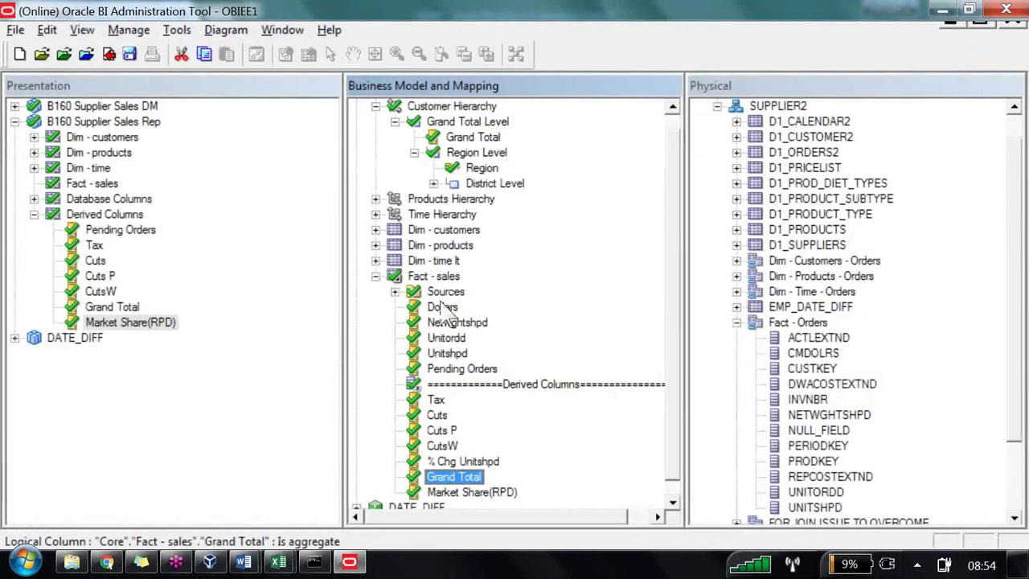
left_click(441, 307)
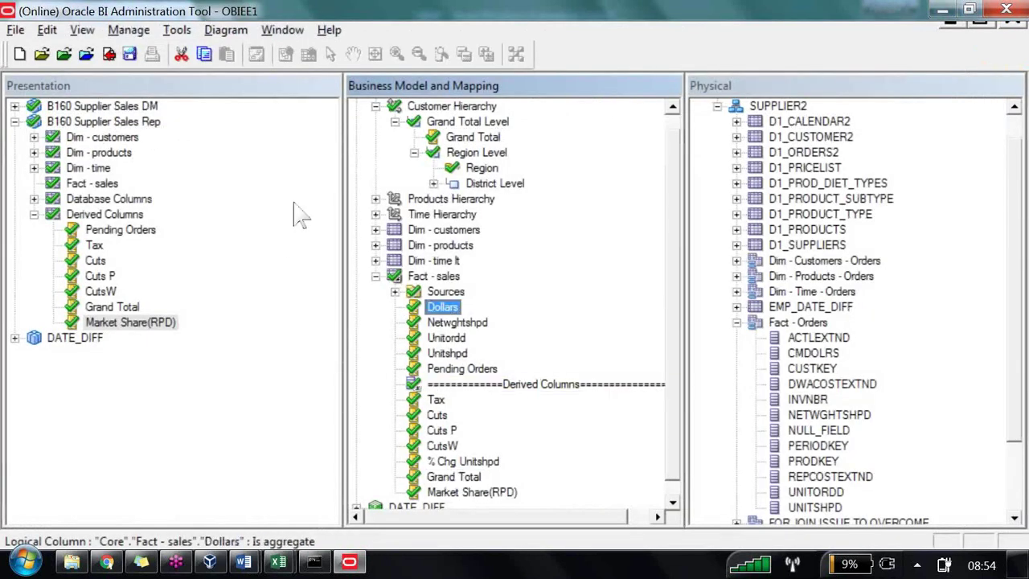
- Duplicate the Dollars column and rename the copy 'Region Level Total'
right_click(441, 307)
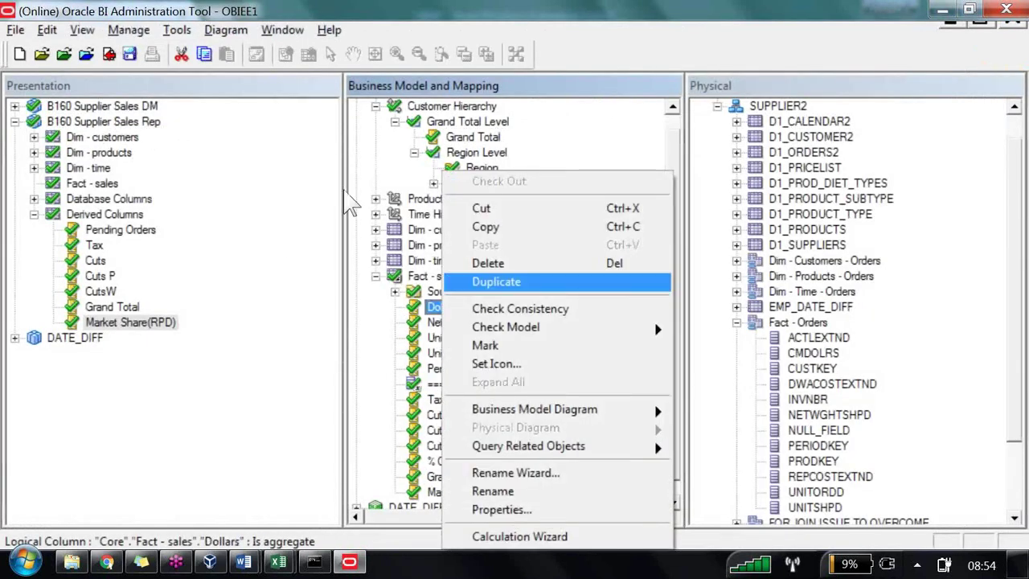
key("Return")
scroll(336, 318, "down", 1)
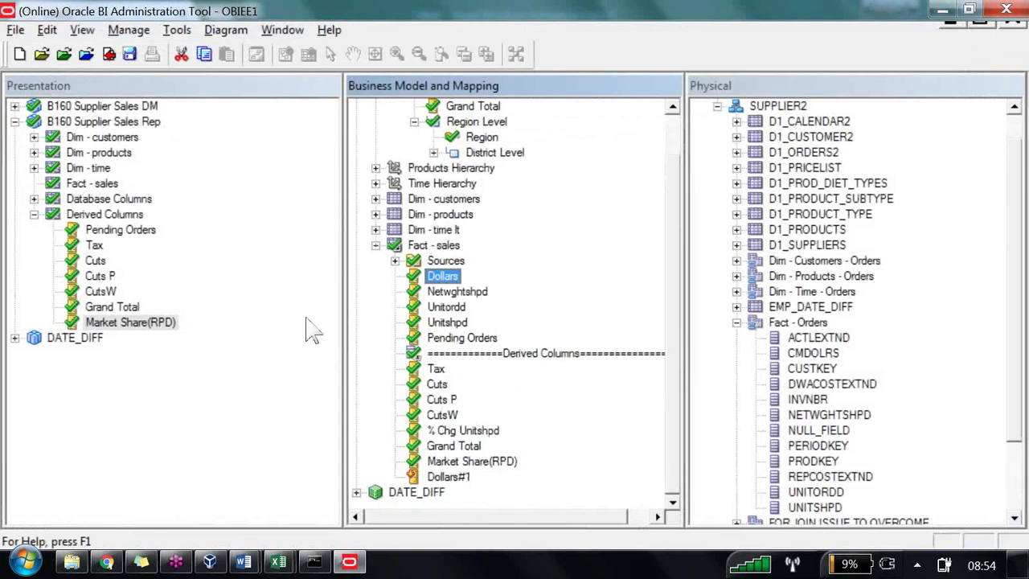
key("F2")
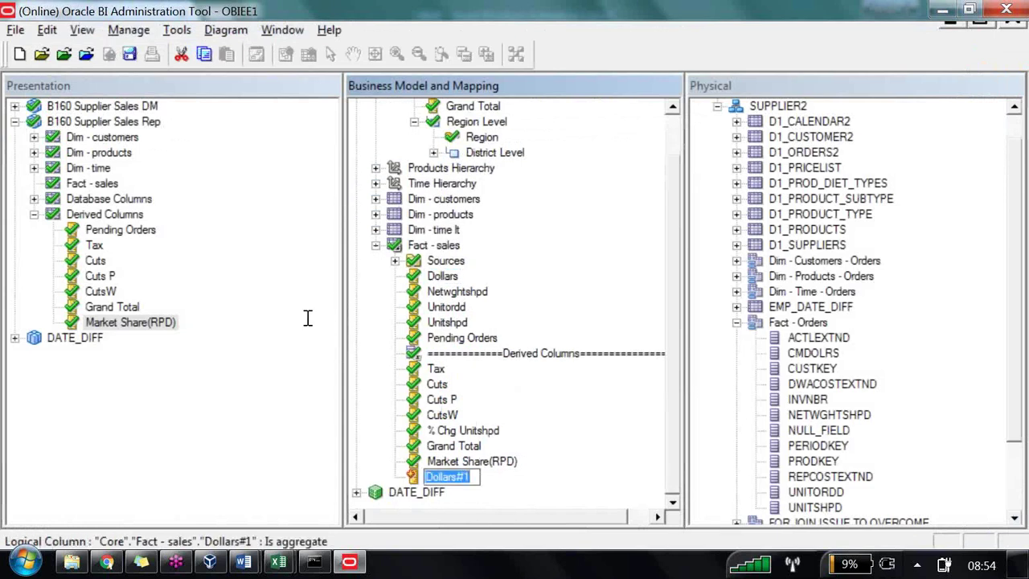
type("Region ")
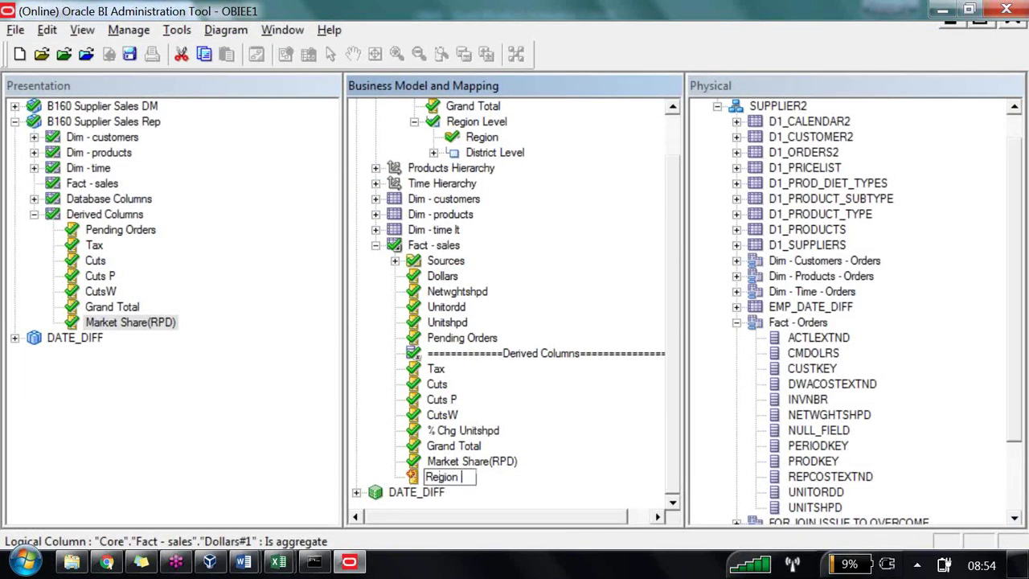
type("Level Total")
key("Return")
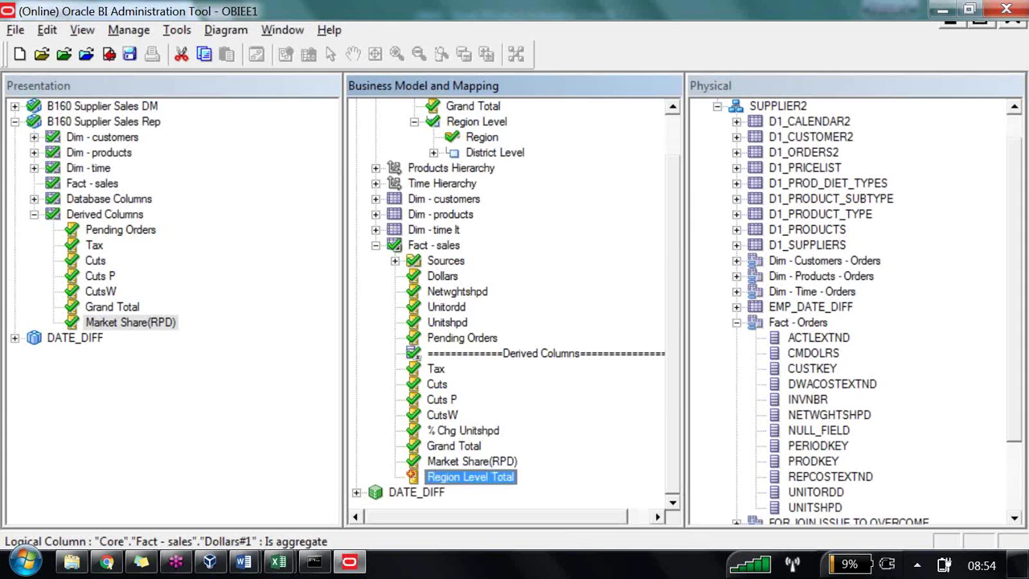
- Set Region Level Total's Customer Hierarchy level to Region Level
key("Return")
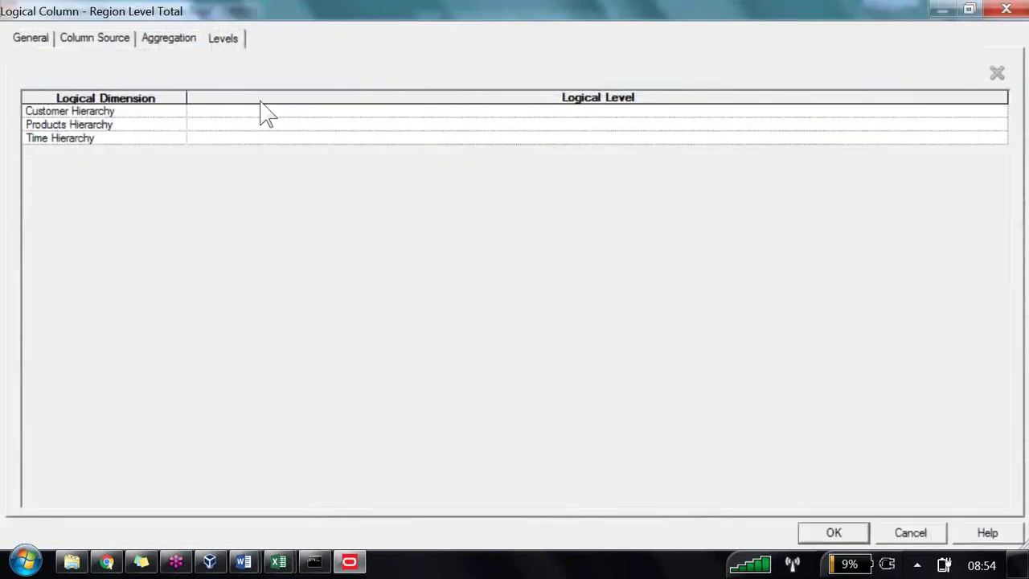
left_click(394, 113)
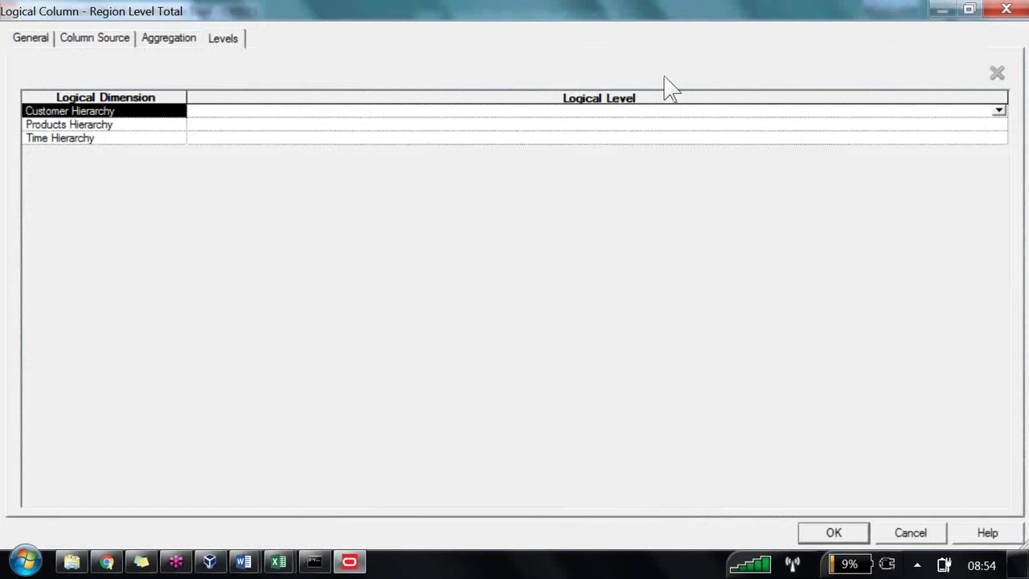
left_click(238, 137)
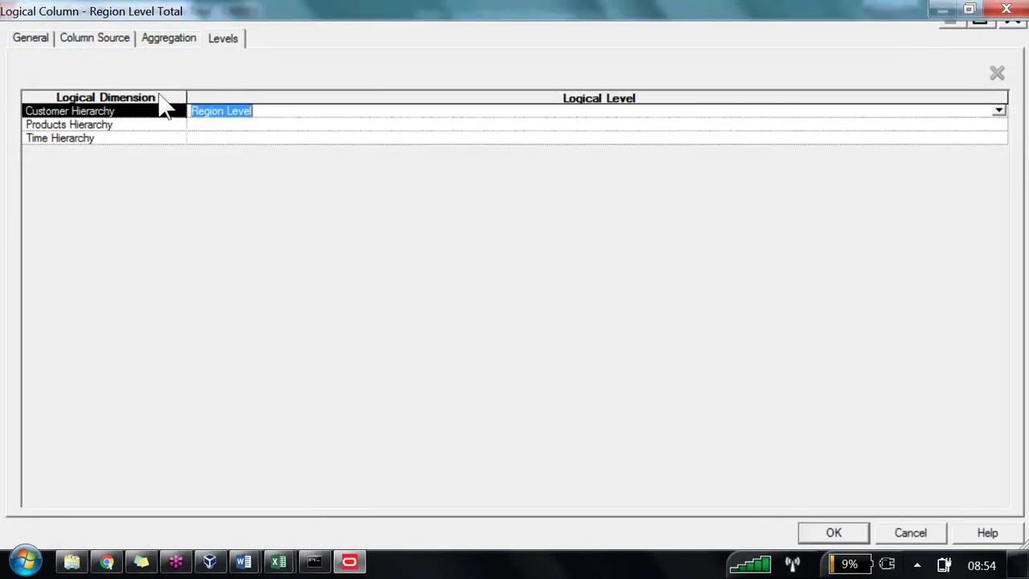
left_click(542, 362)
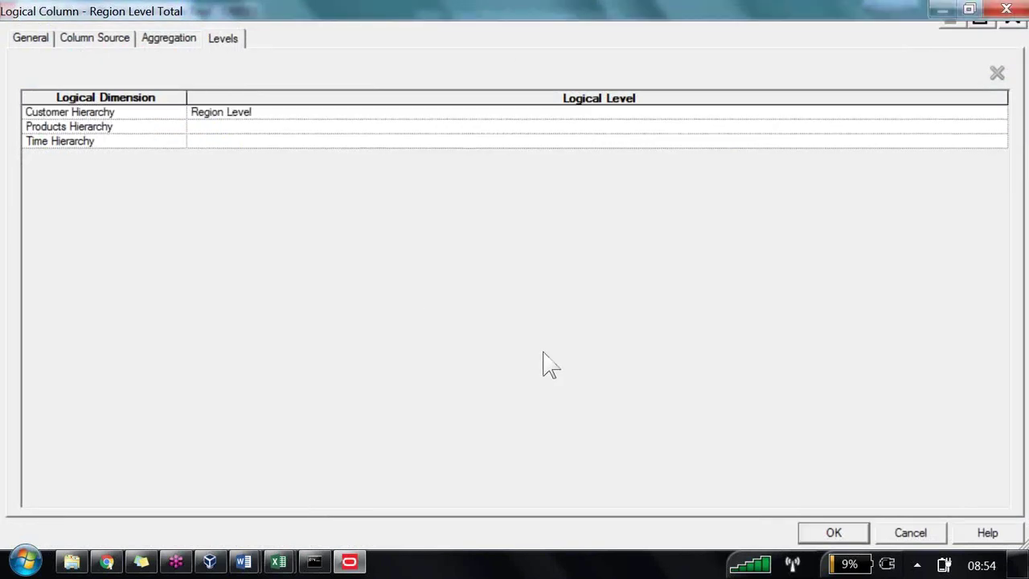
key("Return")
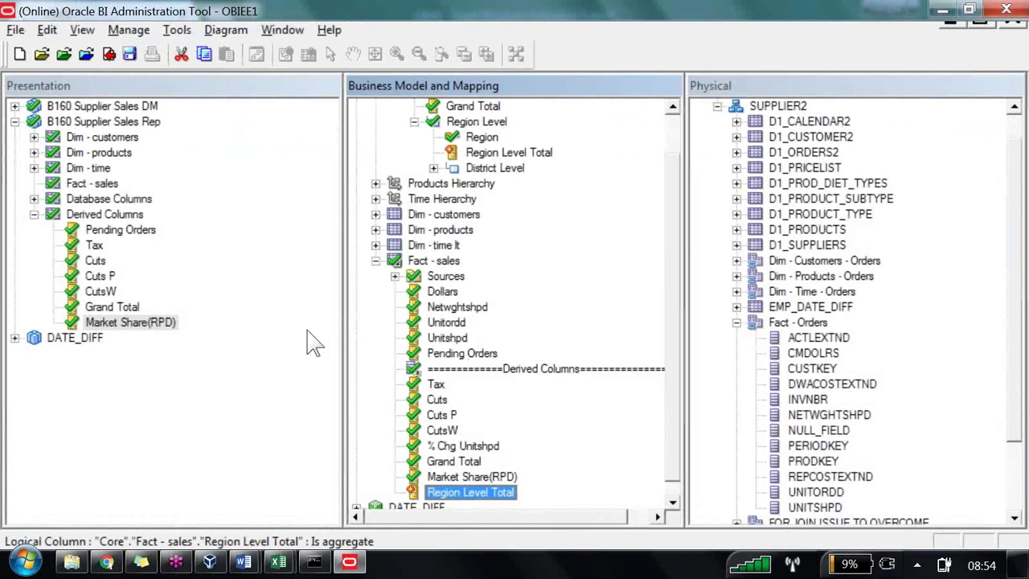
left_click(450, 296, "ctrl")
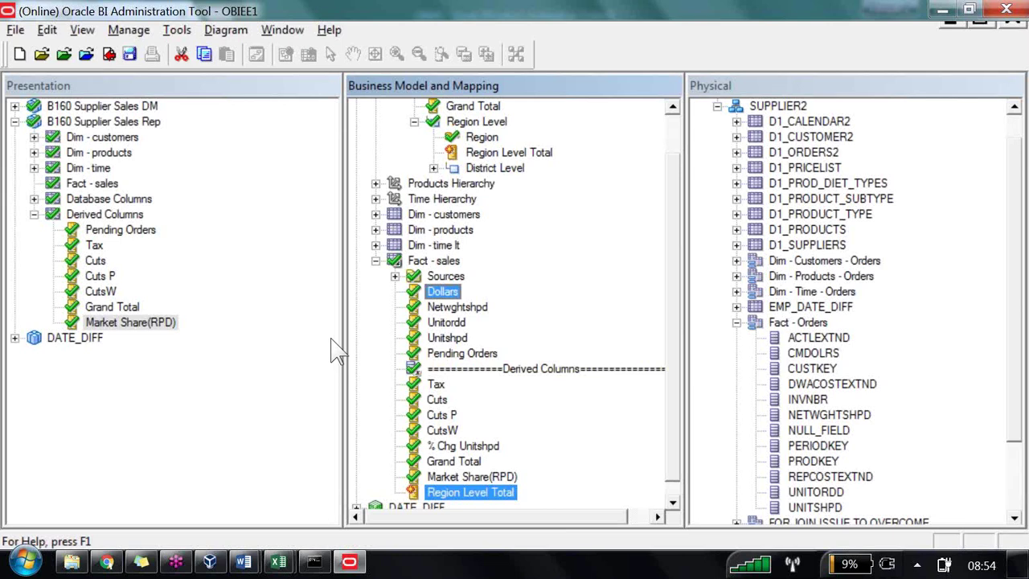
- Create a new logical column in Fact - sales named 'District Market Share within region'
key("Left")
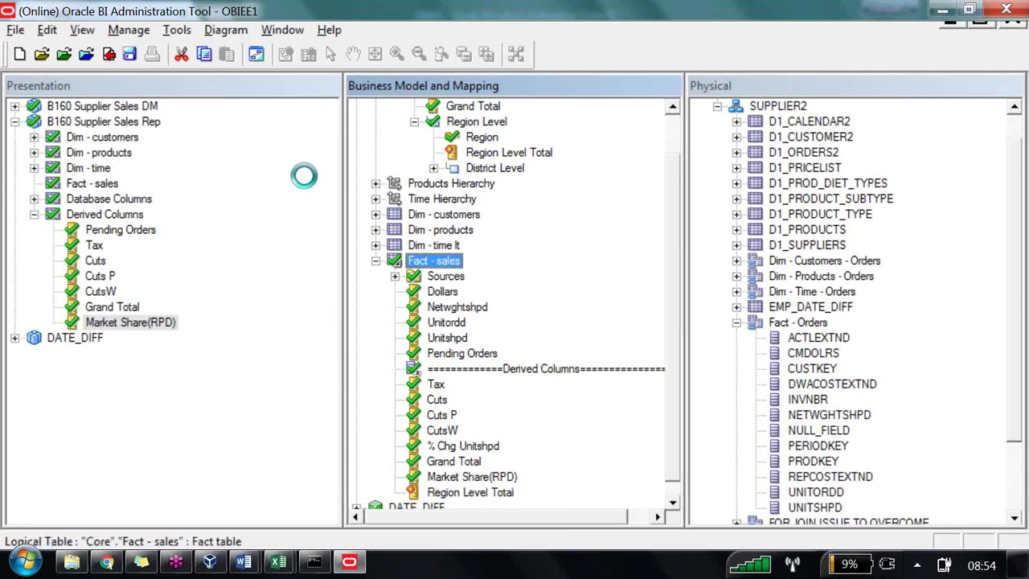
key("shift+F10")
key("Down")
key("Right")
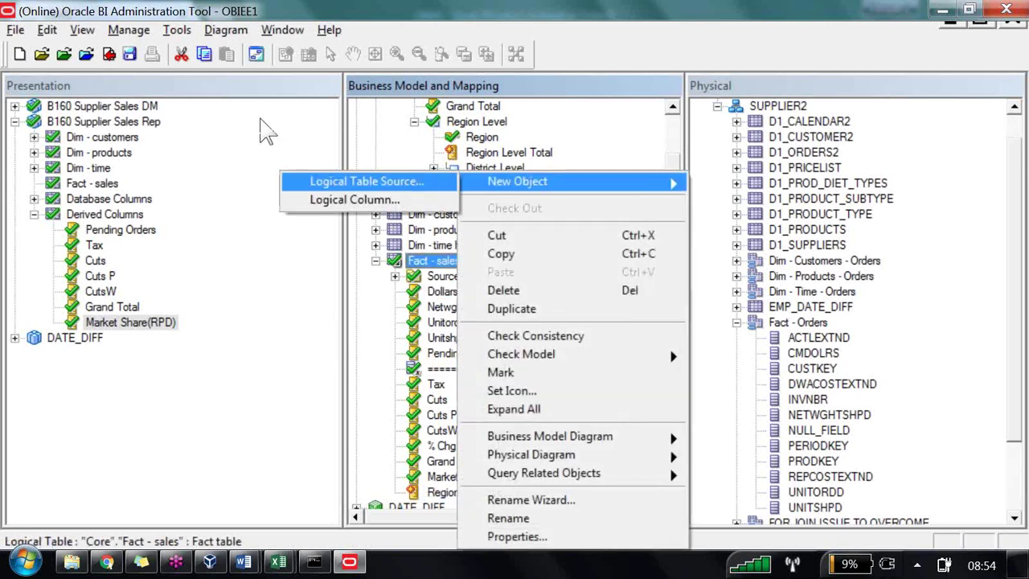
key("Down")
key("Return")
type("D")
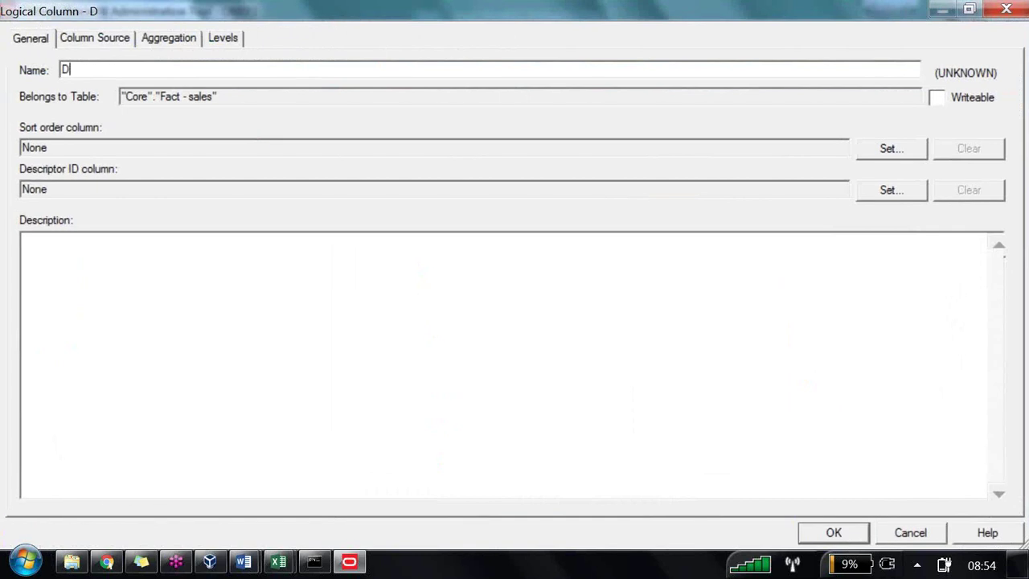
type("istrict ")
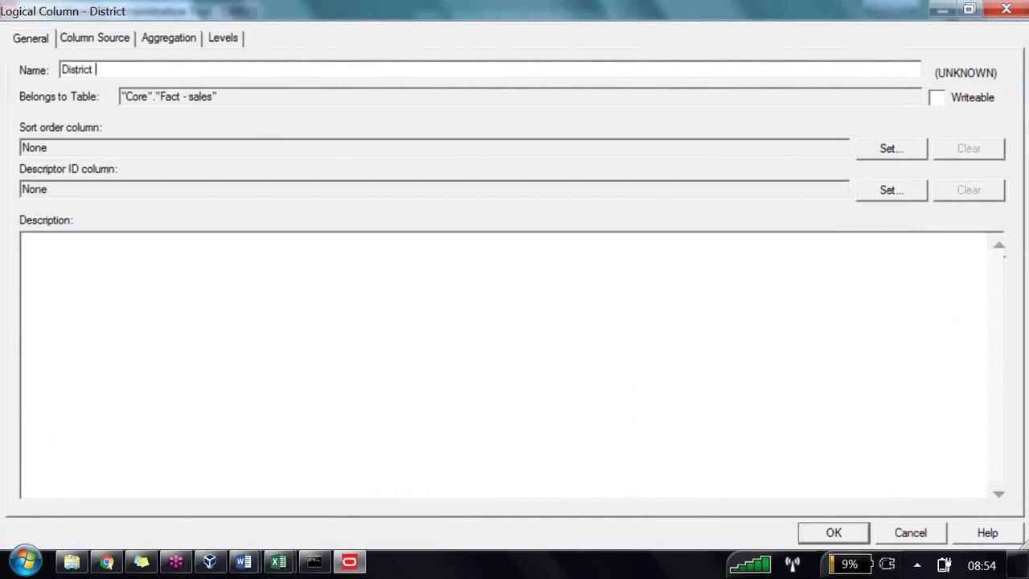
type("W")
key("BackSpace")
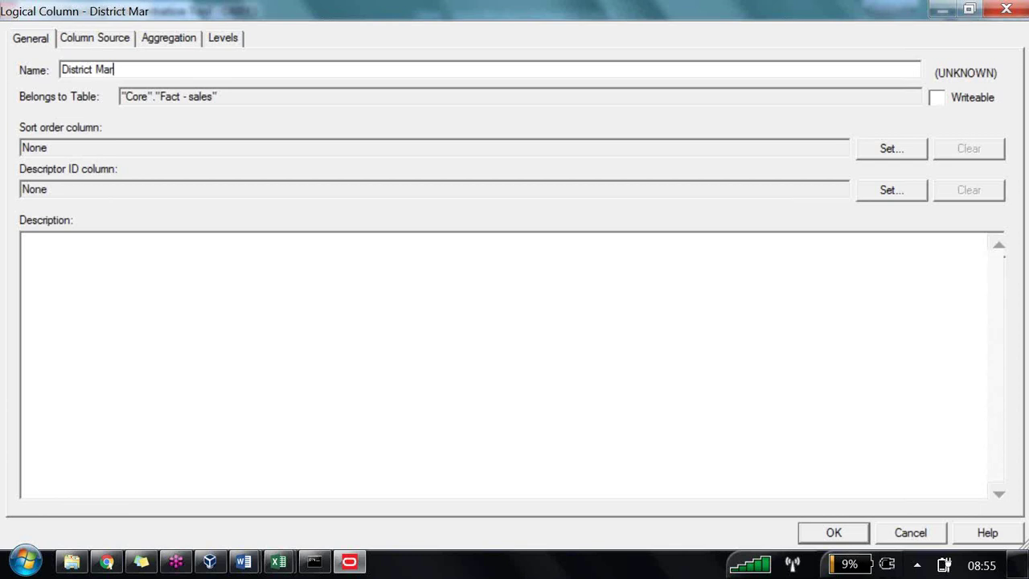
type("ket Sha")
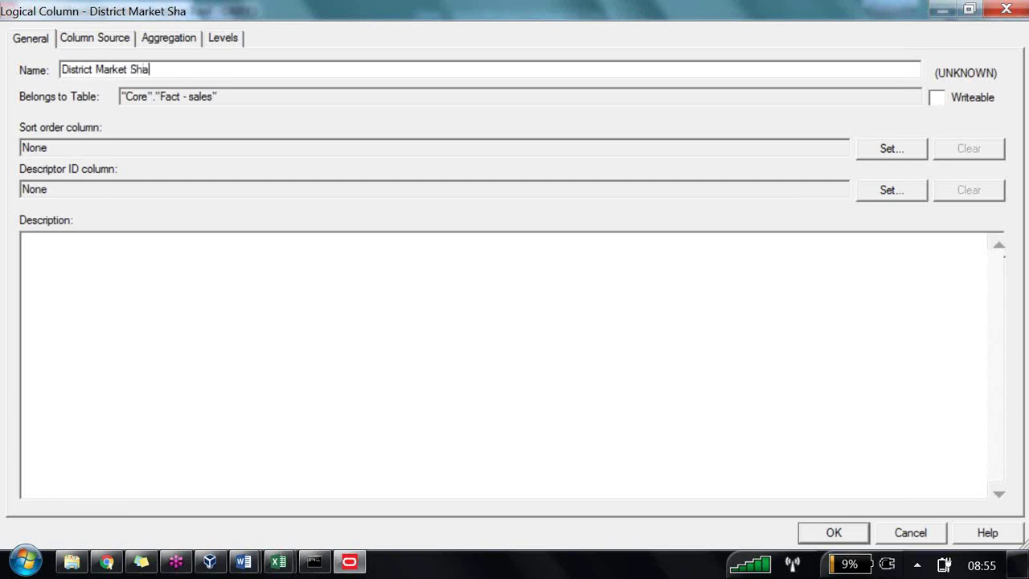
type("re wi")
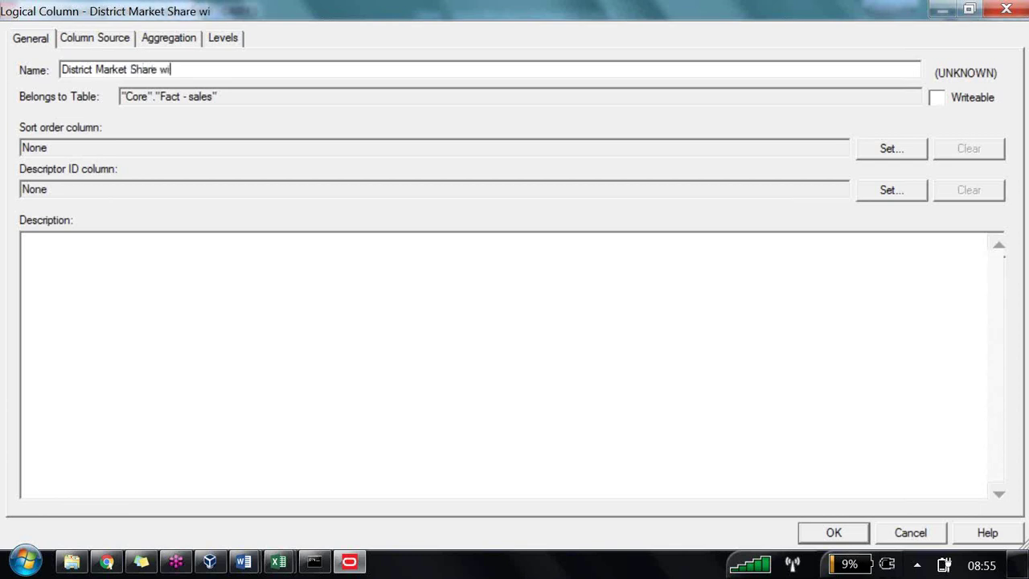
type("thin regi")
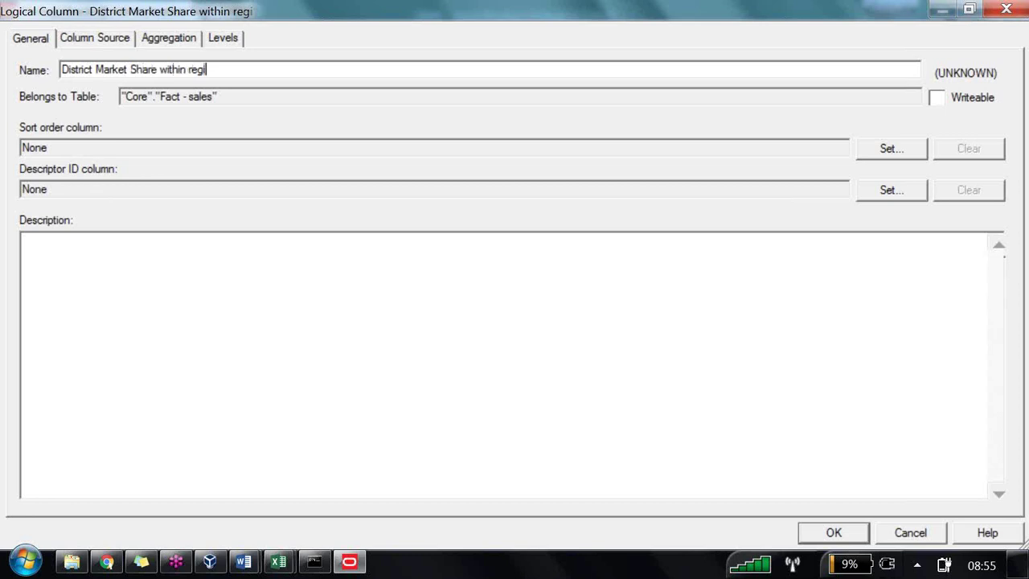
type("on")
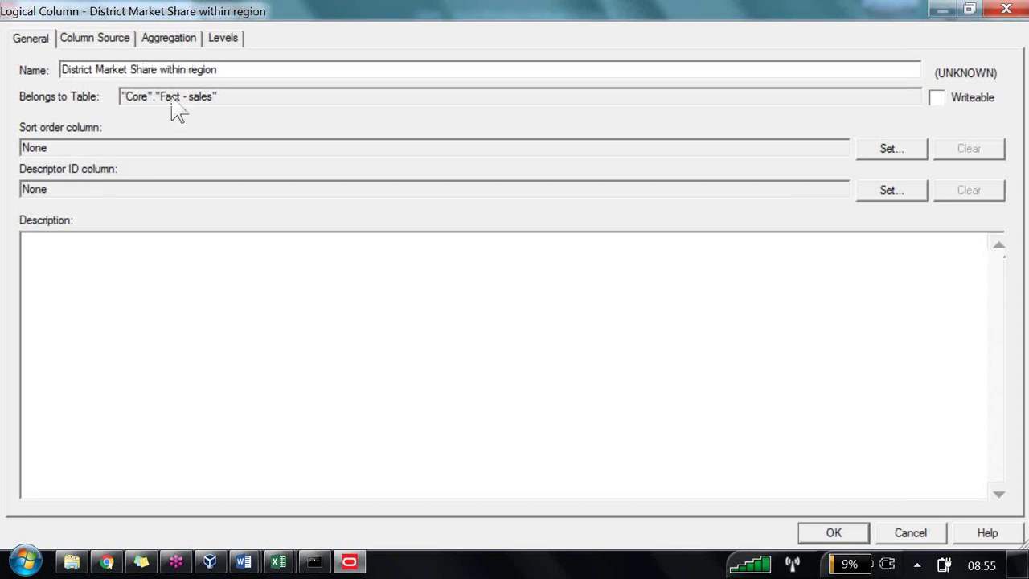
- Derive the column from the expression Dollars / Region Level Total * 100
left_click(90, 38)
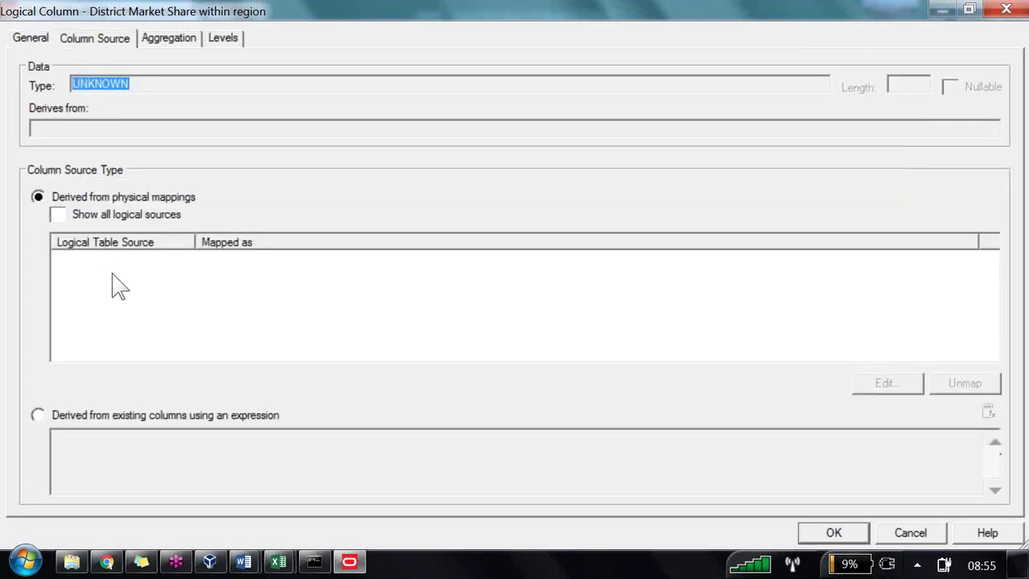
key("Tab")
key("Down")
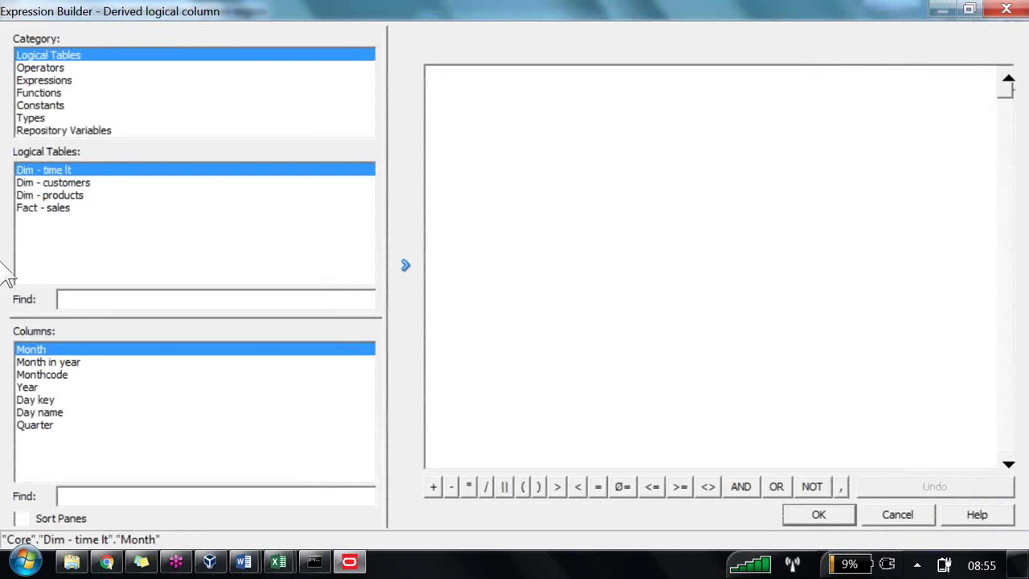
key("Down")
key("Down")
key("Down")
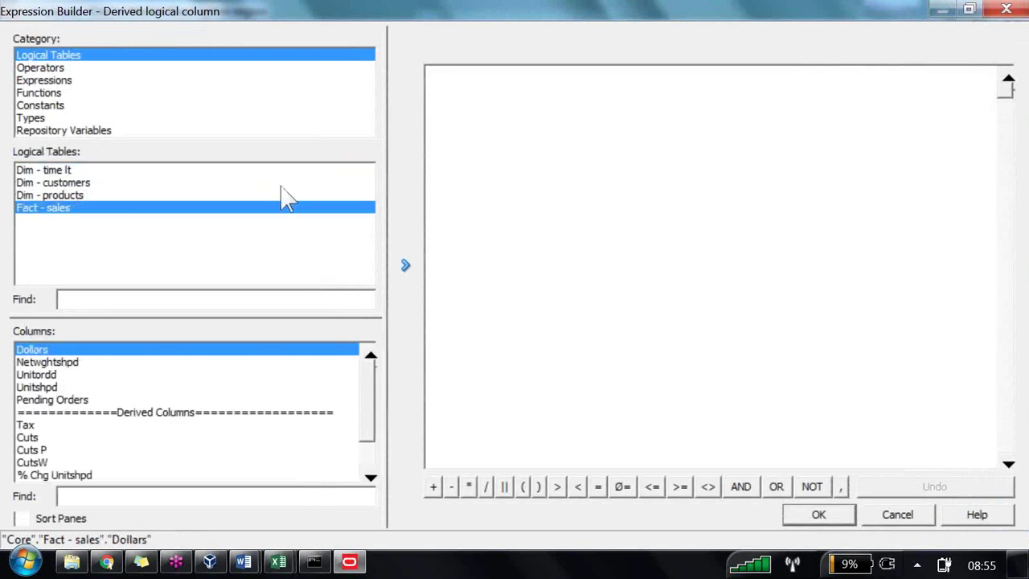
key("Return")
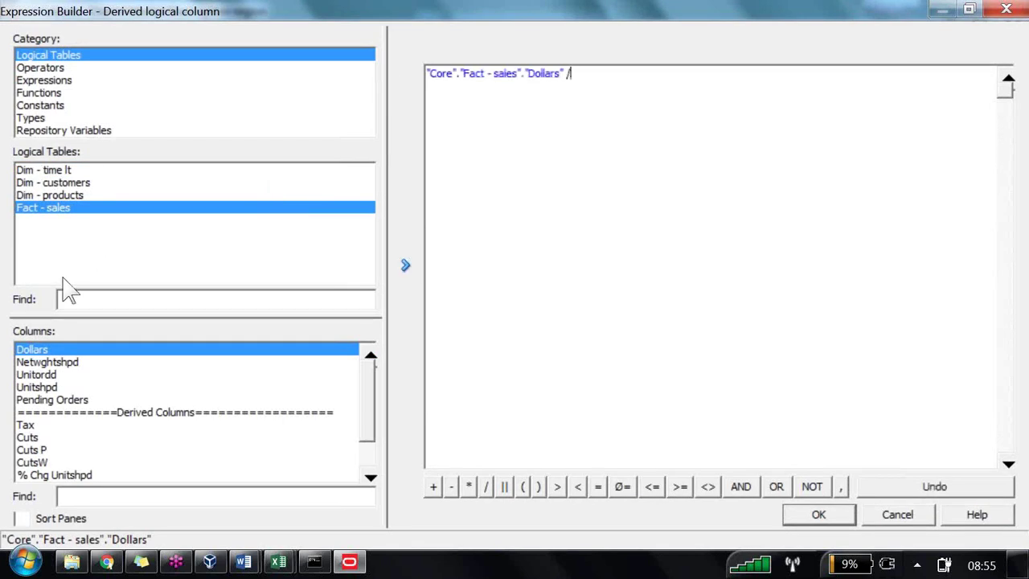
scroll(246, 309, "down", 1)
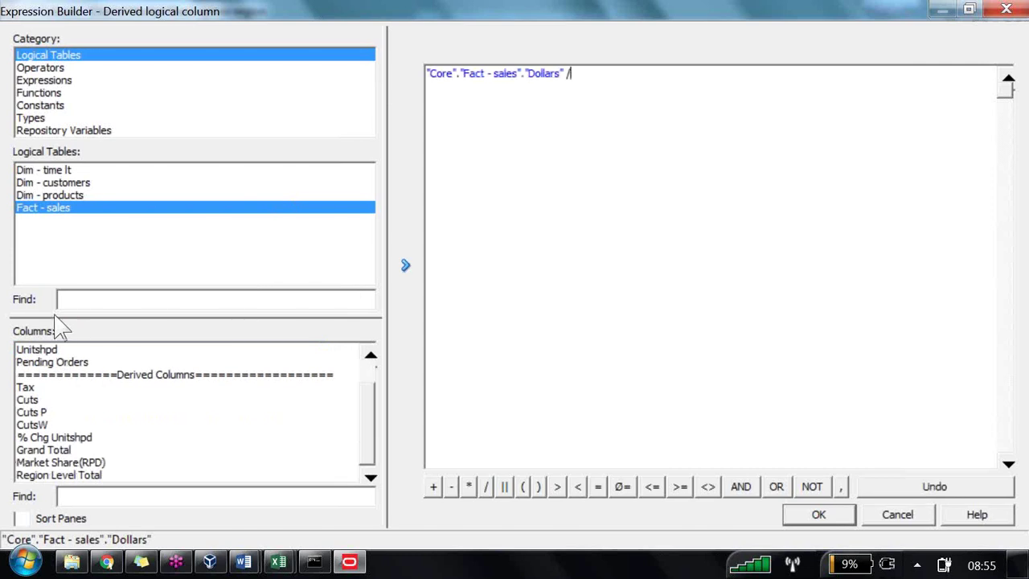
left_click(81, 475)
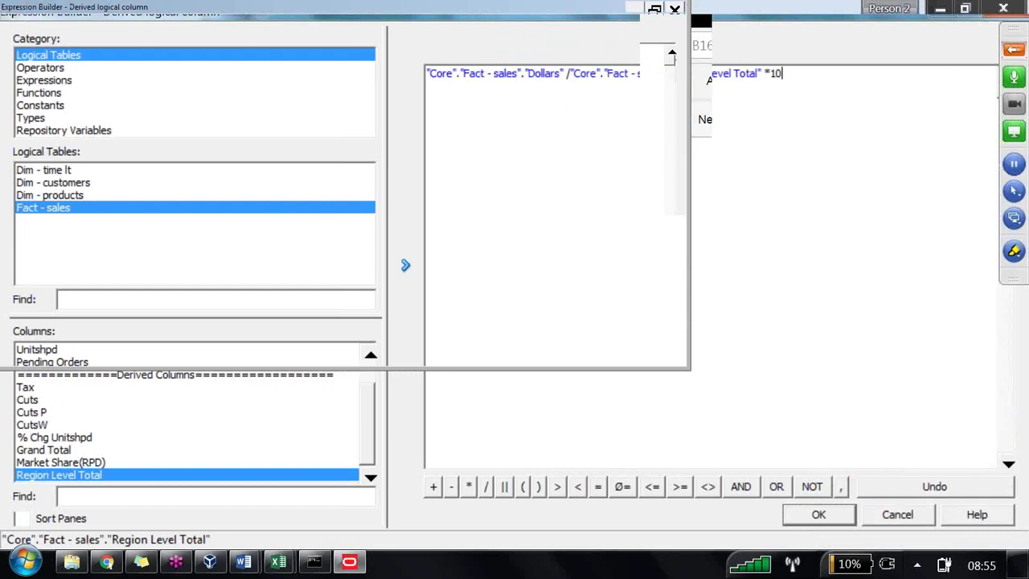
key("Return")
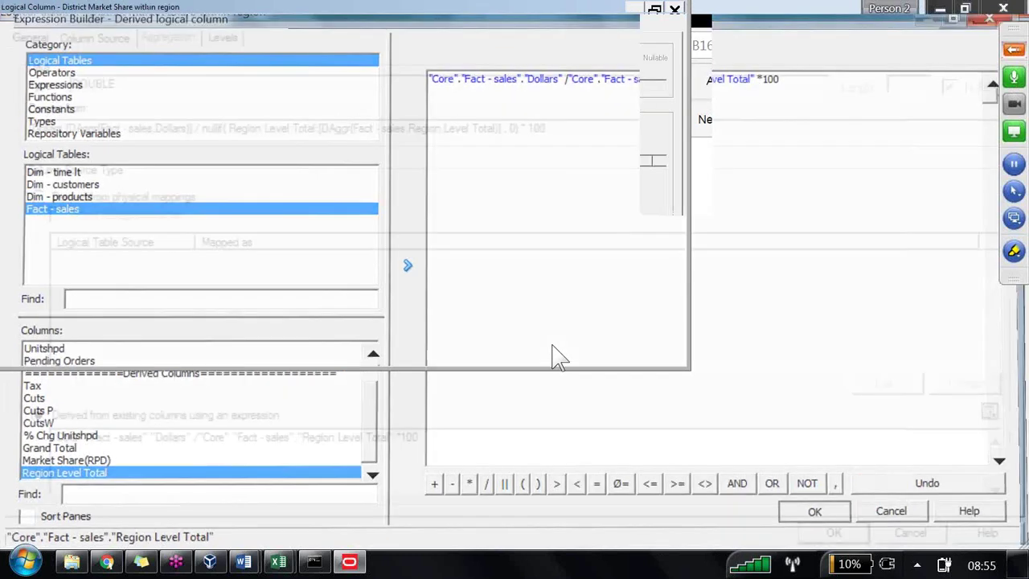
key("Return")
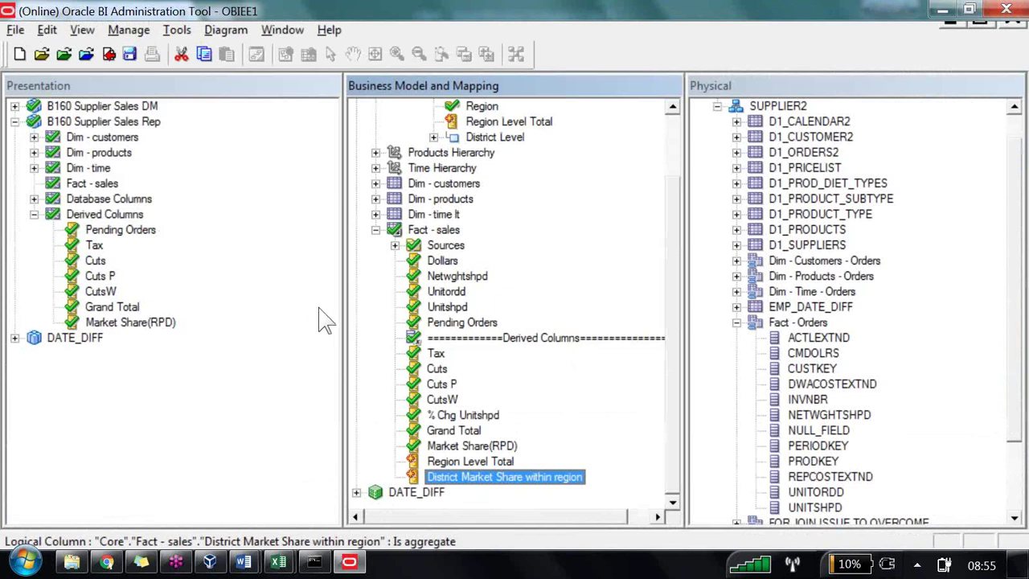
- Drag Region Level Total and District Market Share within region under presentation Derived Columns, then save the repository
key("shift+Up")
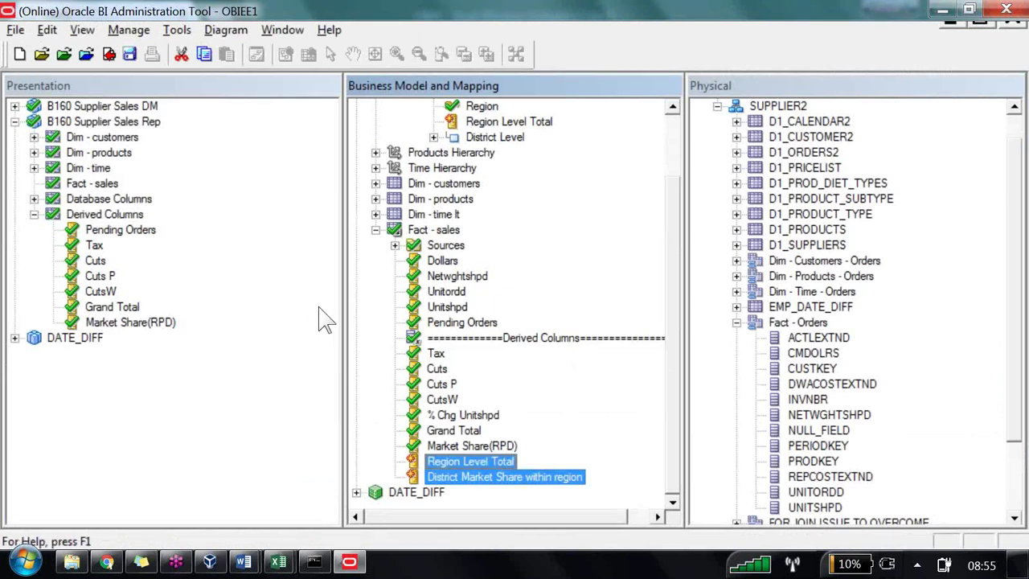
left_click_drag(294, 321, 90, 154)
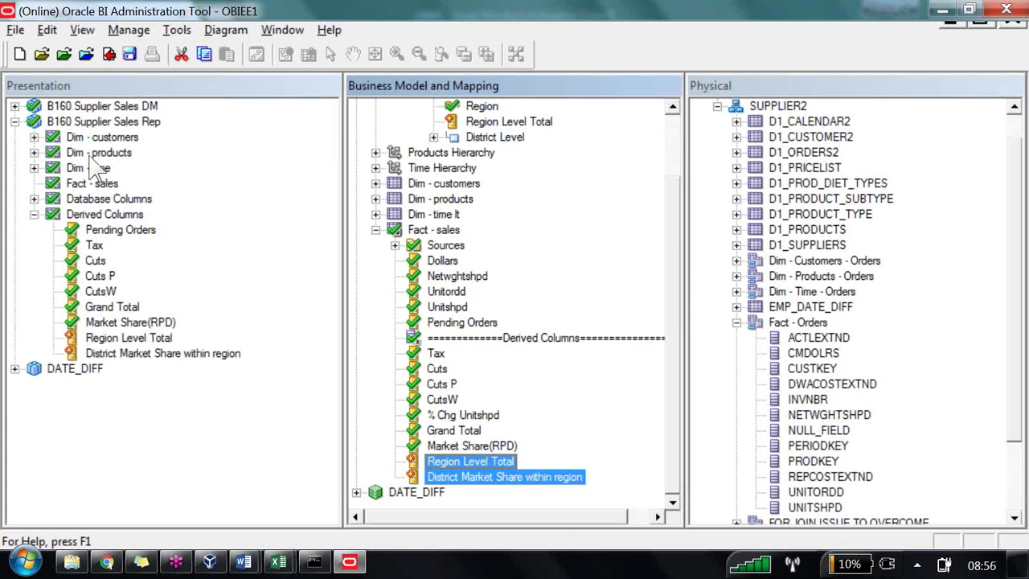
left_click(112, 56)
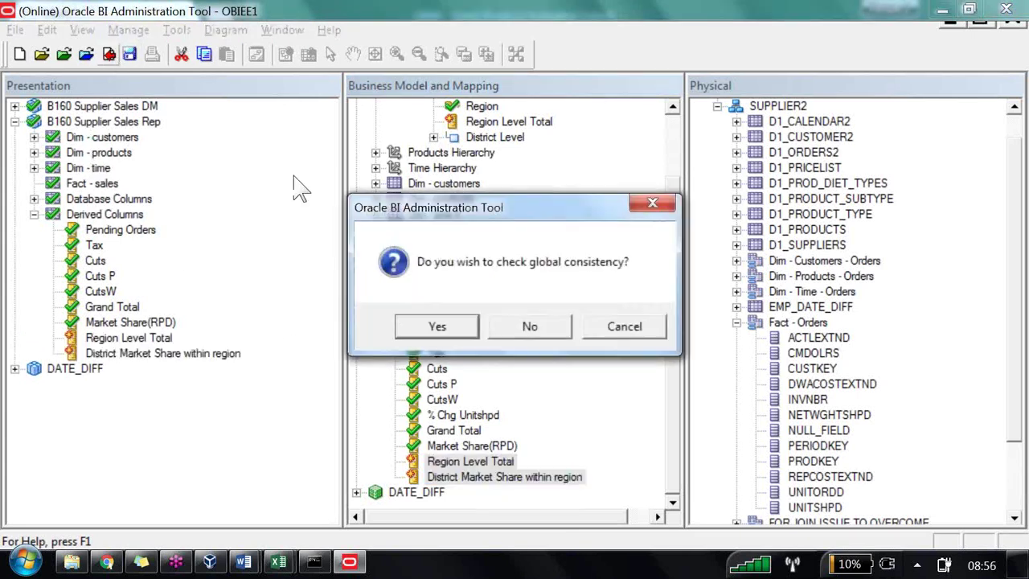
left_click(533, 325)
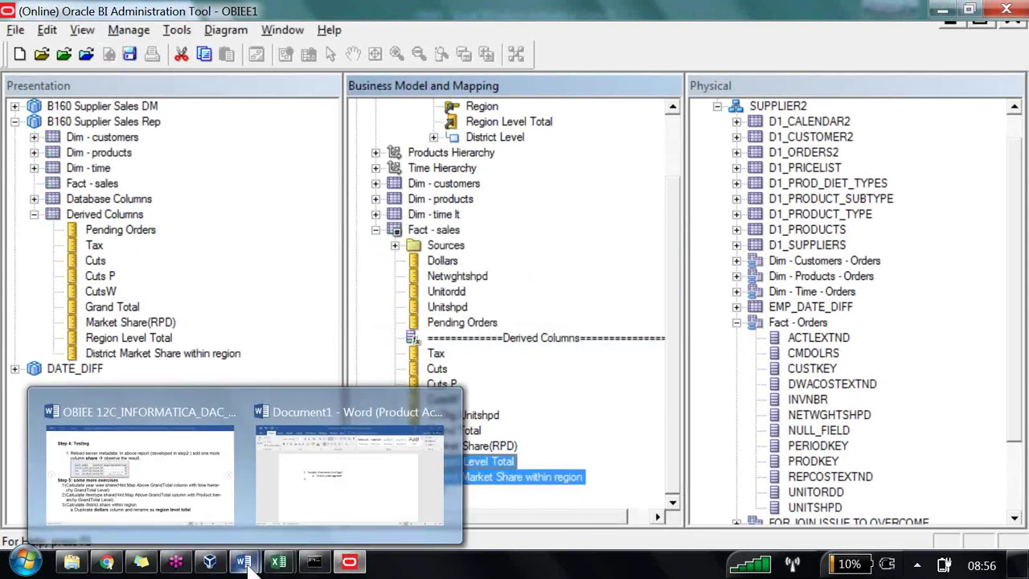
left_click(159, 524)
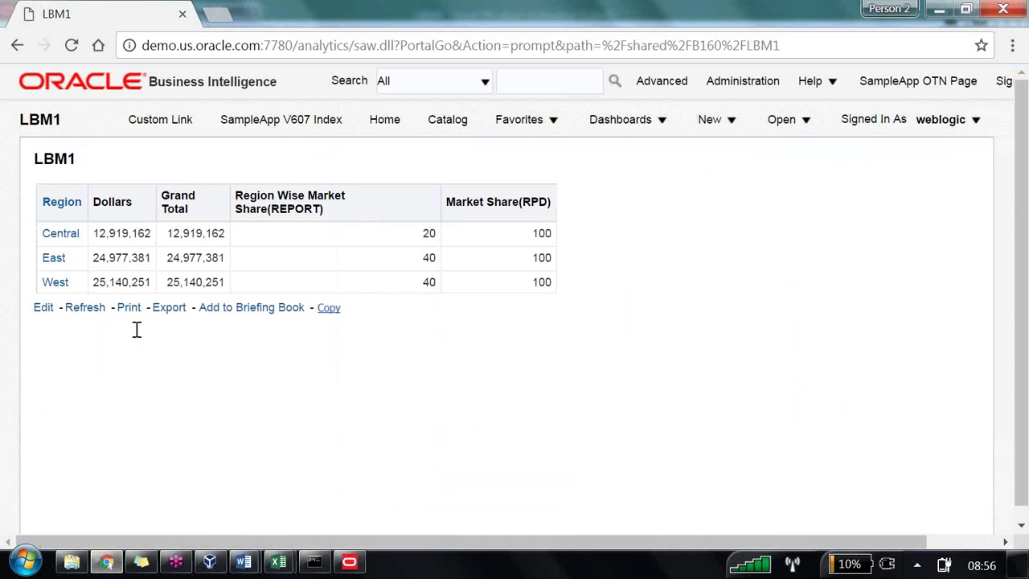
- Start a new analysis on B160 Supplier Sales Rep and reload the server metadata
left_click(83, 310)
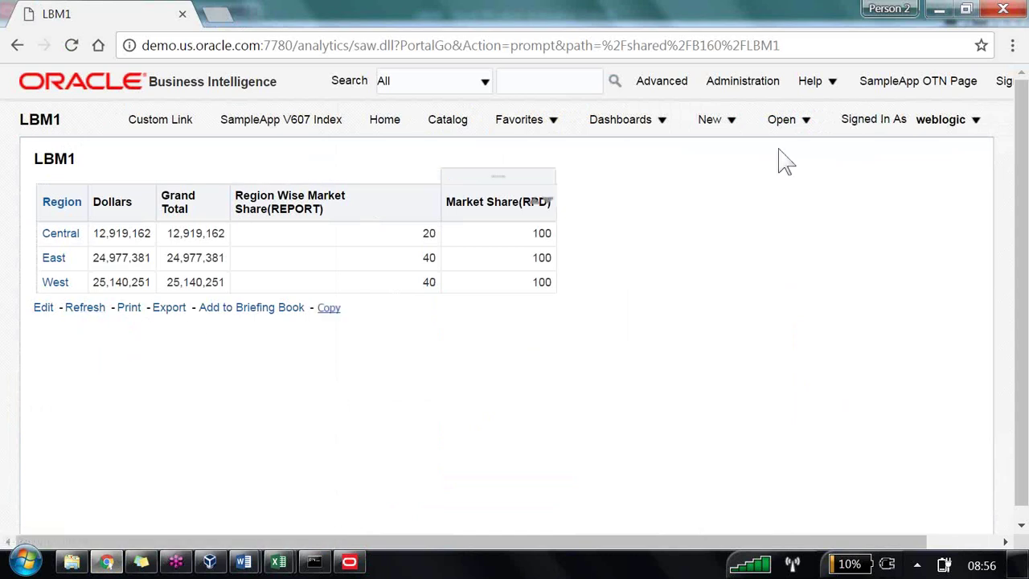
left_click(714, 129)
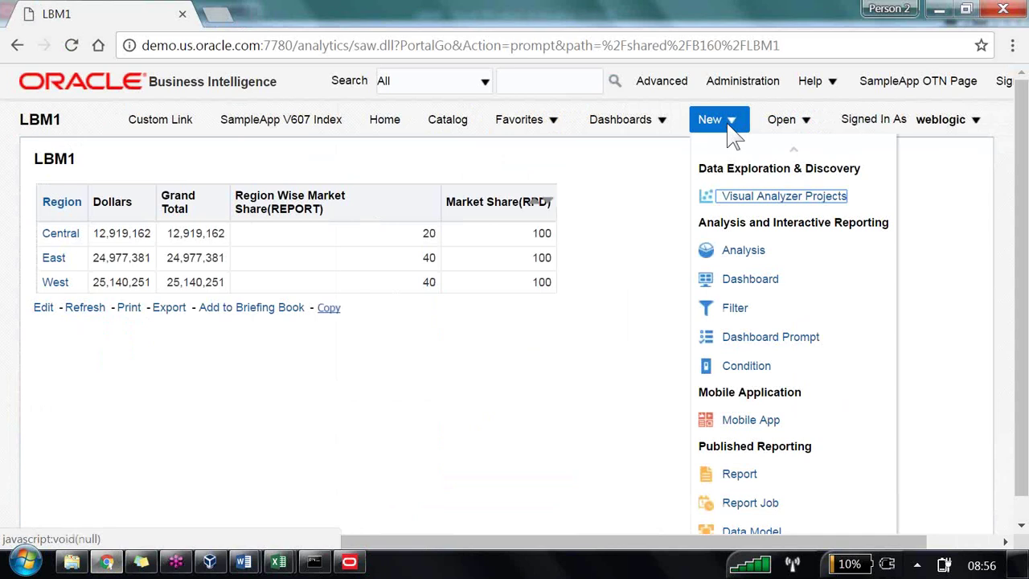
left_click(721, 132)
left_click(723, 135)
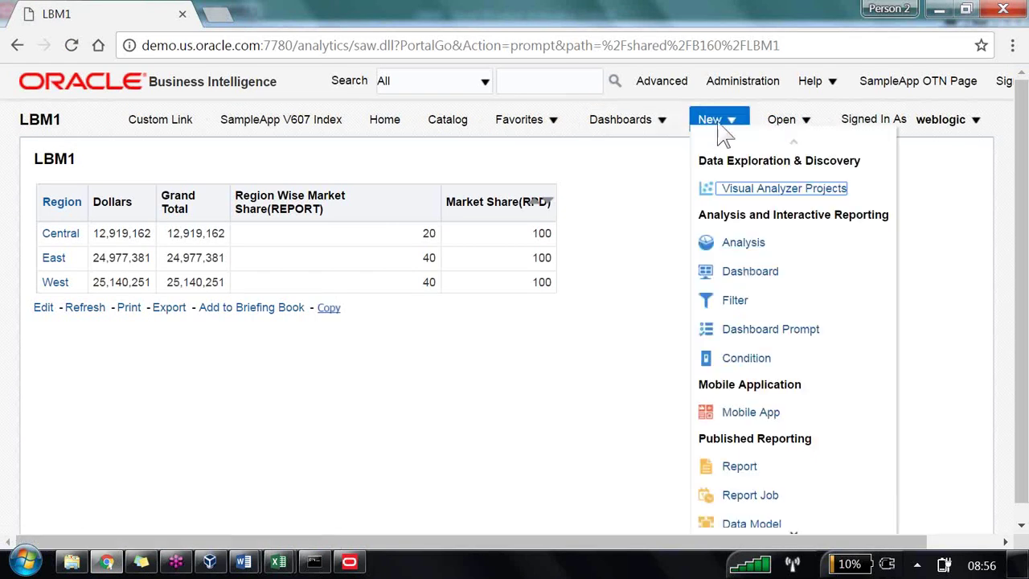
left_click(741, 245)
left_click(743, 292)
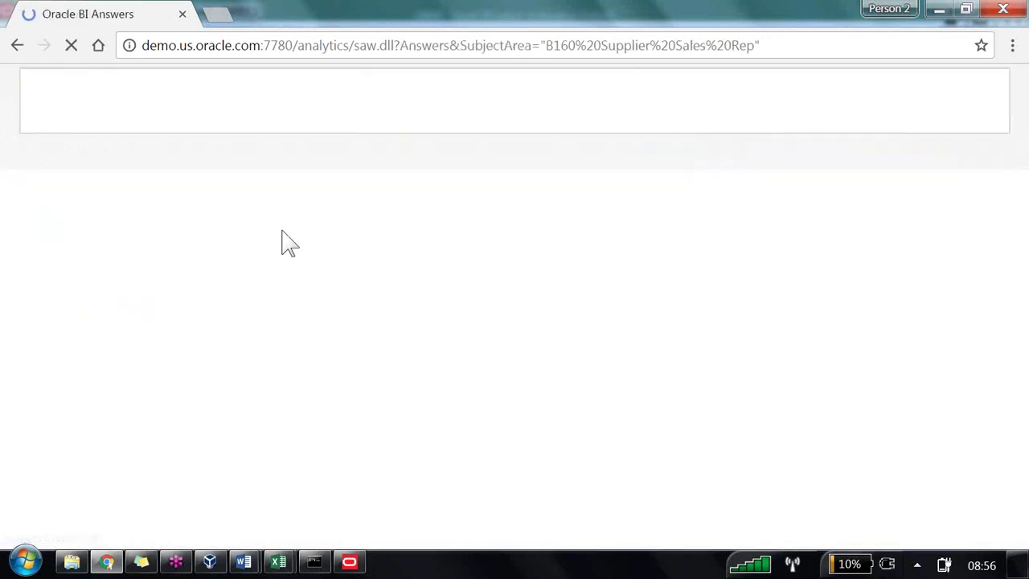
left_click(265, 196)
mouse_move(298, 257)
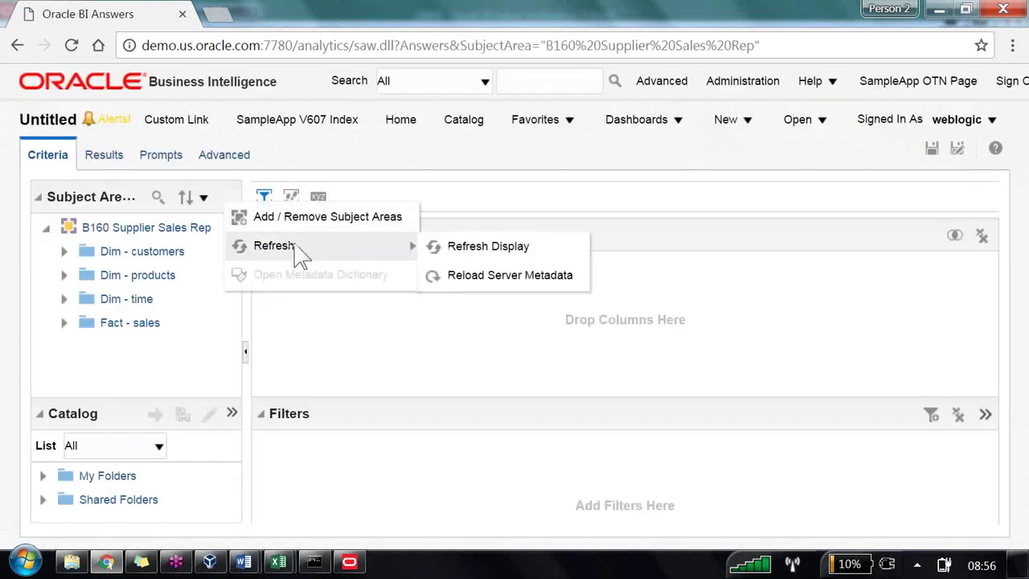
left_click(465, 275)
- Leave the unsaved analysis and open LBM4 from the catalog for editing
left_click(470, 121)
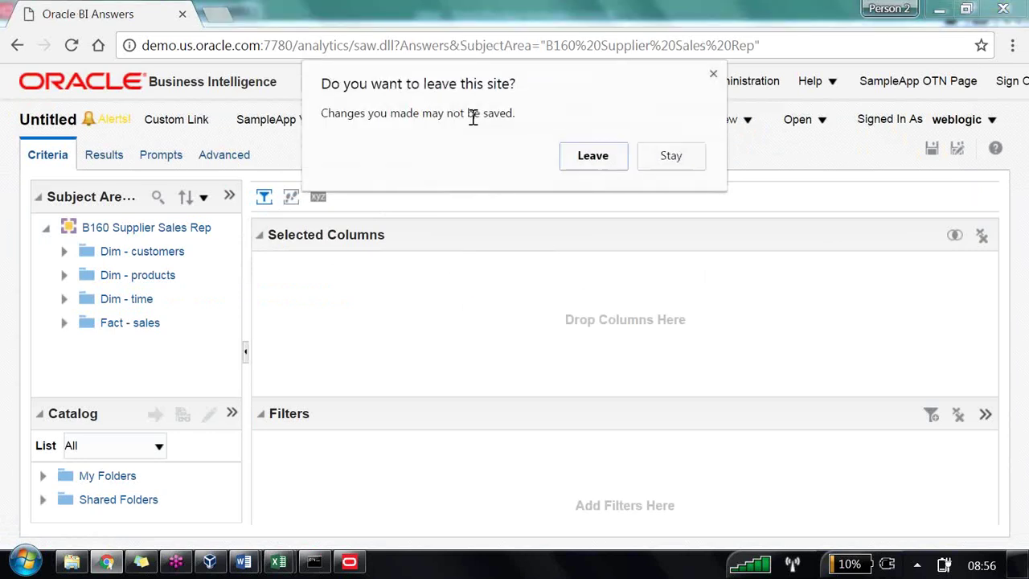
left_click(583, 156)
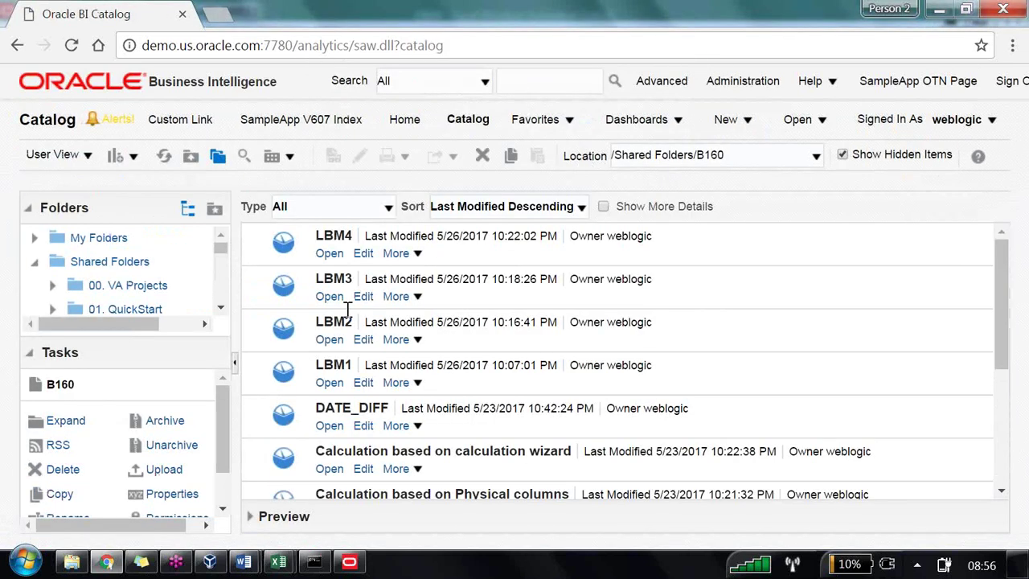
left_click(328, 253)
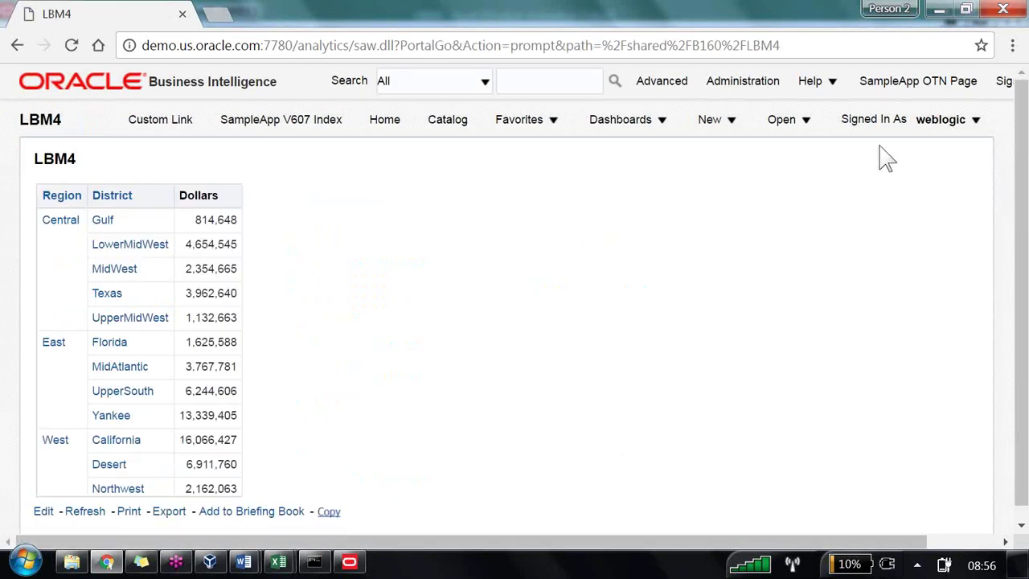
left_click(44, 511)
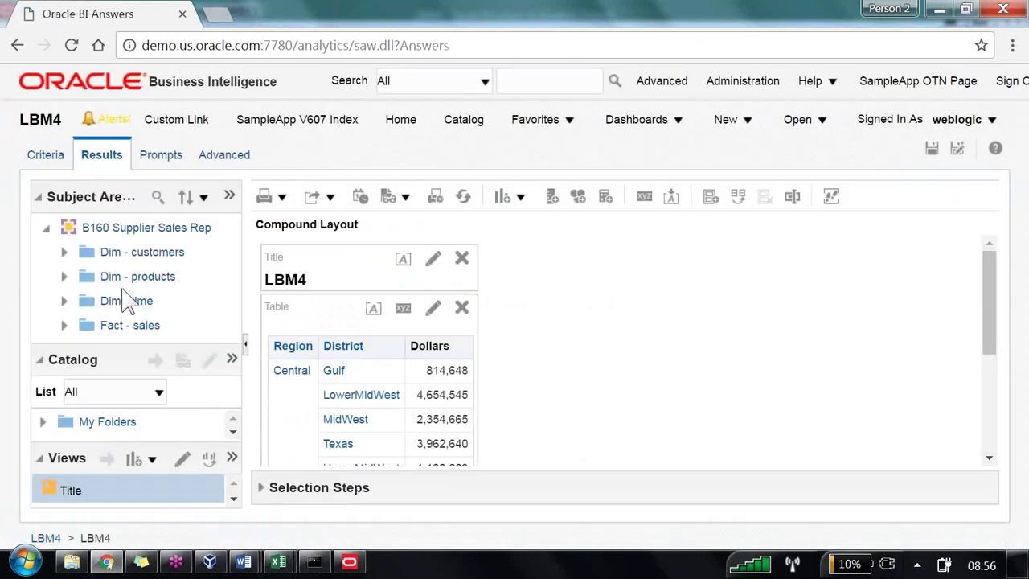
- From Fact - sales > Derived Columns, add Region Level Total and District Market Share within region to LBM4's table
double_click(135, 325)
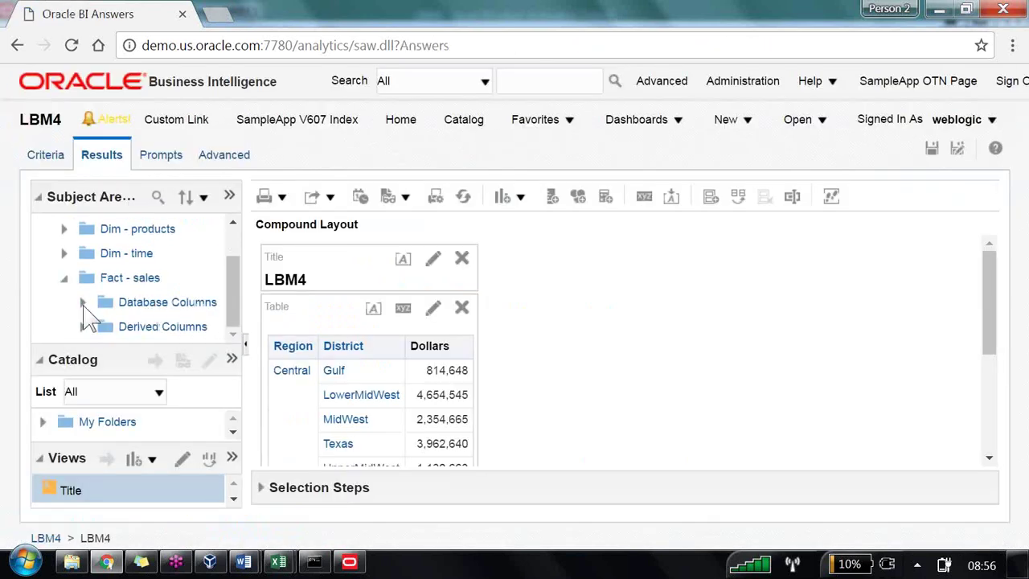
left_click(84, 306)
scroll(112, 305, "down", 3)
left_click(83, 326)
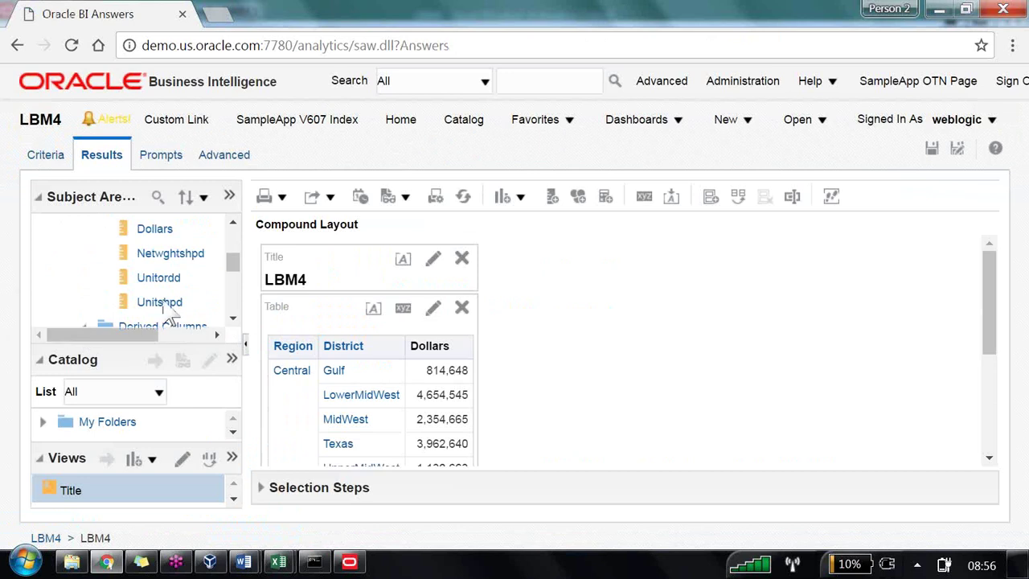
scroll(161, 306, "down", 5)
left_click_drag(180, 287, 466, 374)
scroll(587, 339, "down", 2)
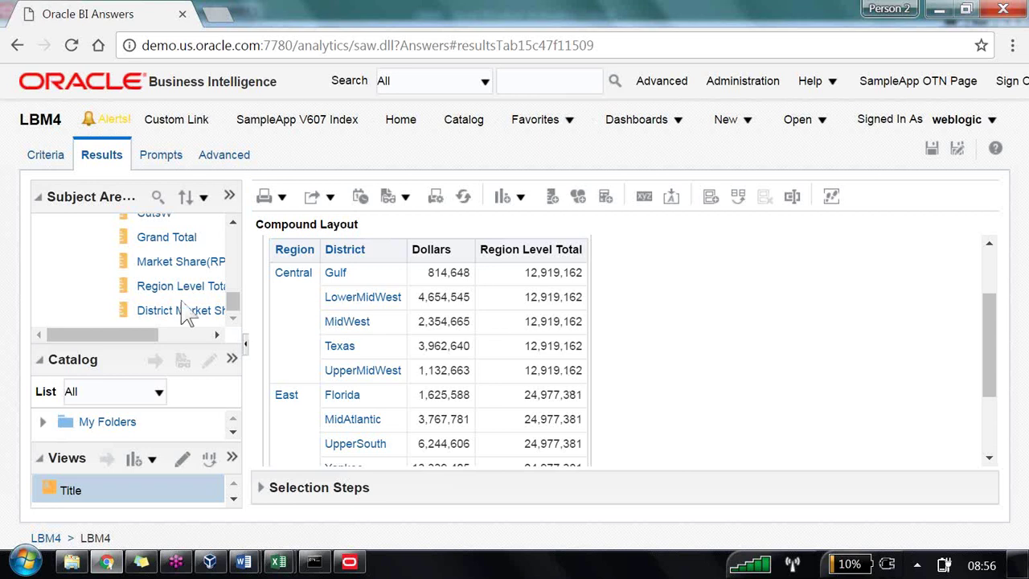
left_click_drag(161, 318, 588, 352)
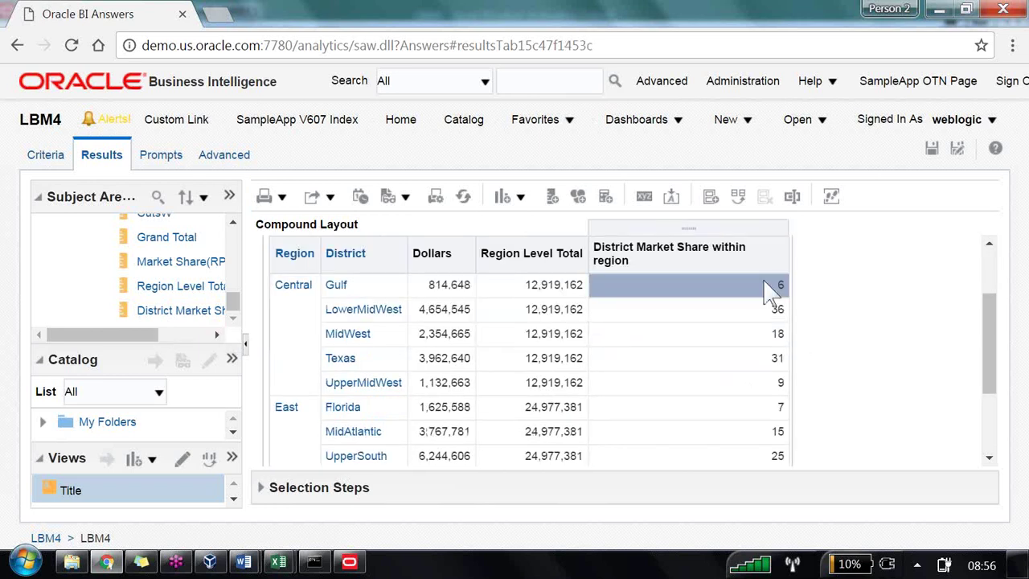
- Check the Excel share formulas in D4 and D11 against UpperSouth's share of 25 in the report
mouse_move(277, 560)
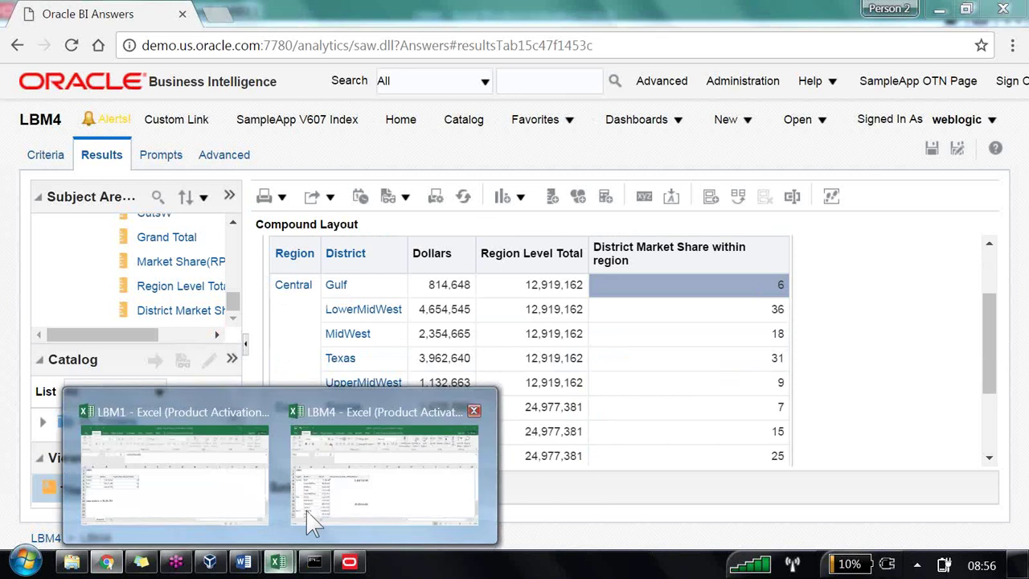
left_click(361, 492)
left_click(388, 452)
left_click(354, 302)
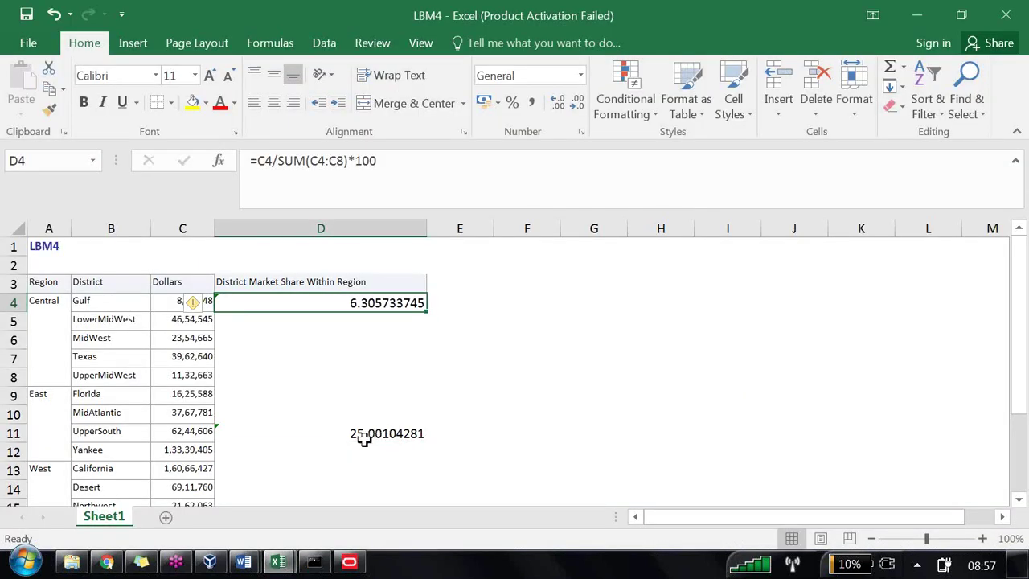
left_click(364, 438)
key("alt+Tab")
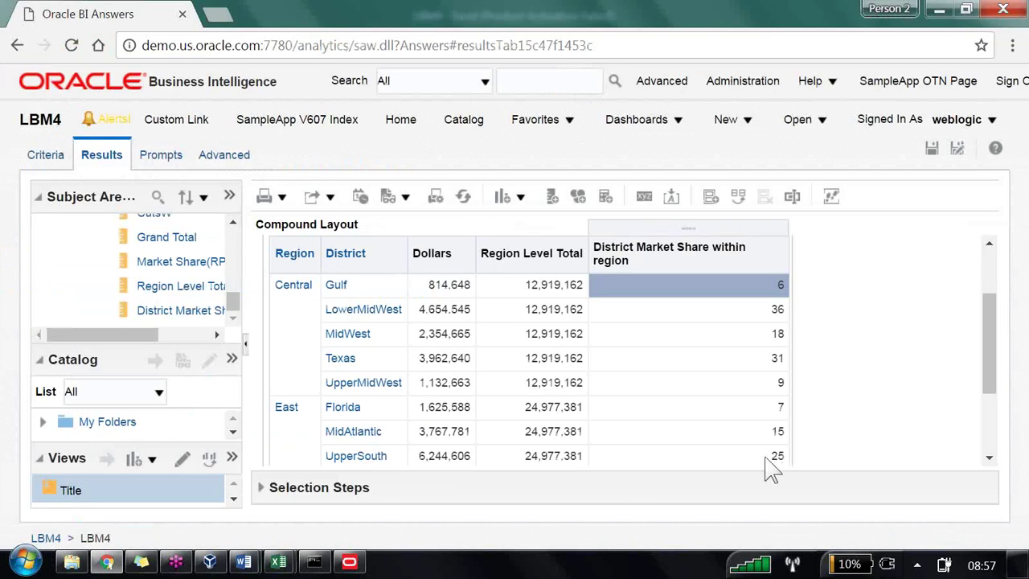
left_click(767, 456)
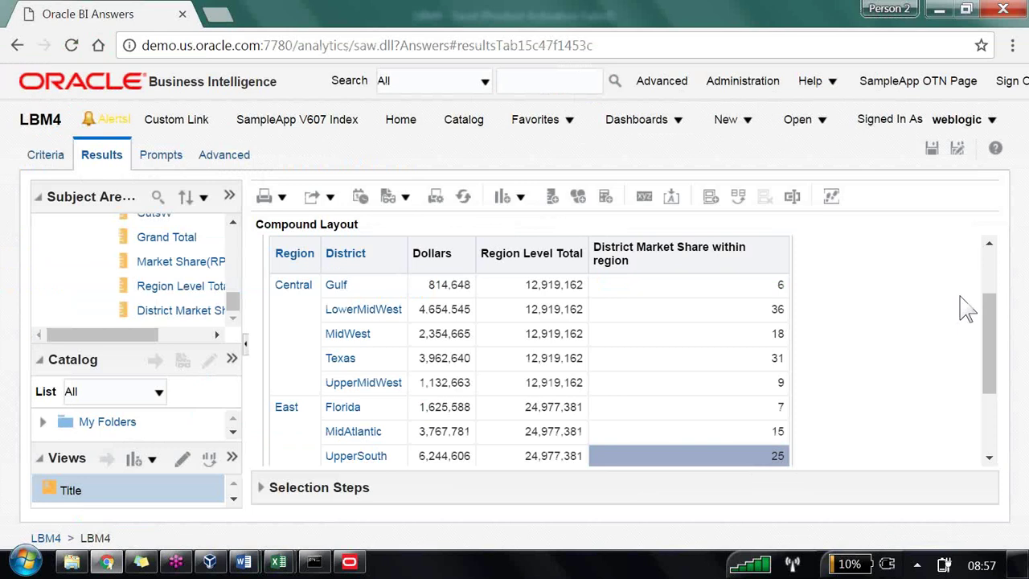
- Save the analysis as LBM4, overwriting the existing one
left_click(956, 151)
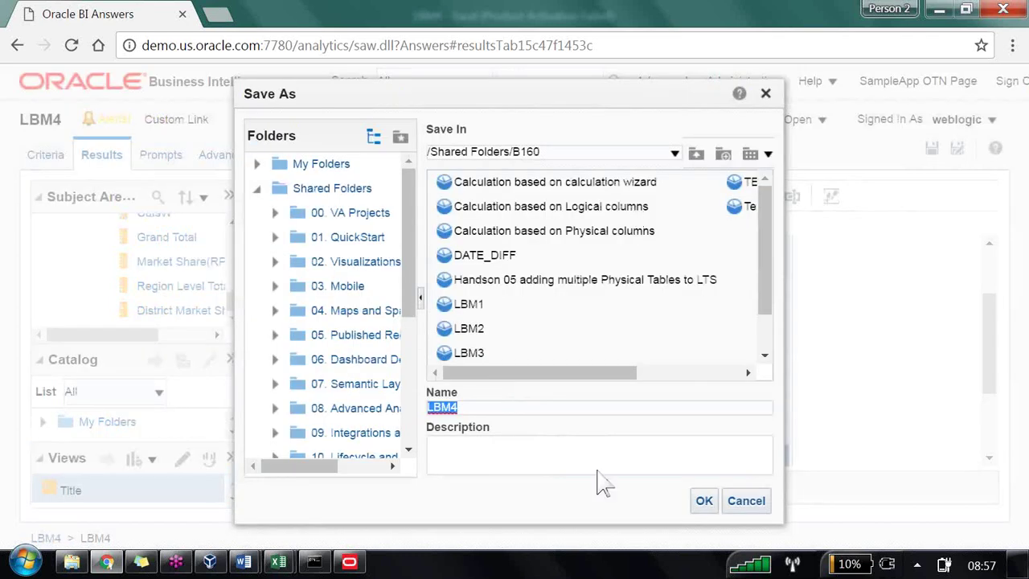
left_click(704, 501)
left_click(679, 341)
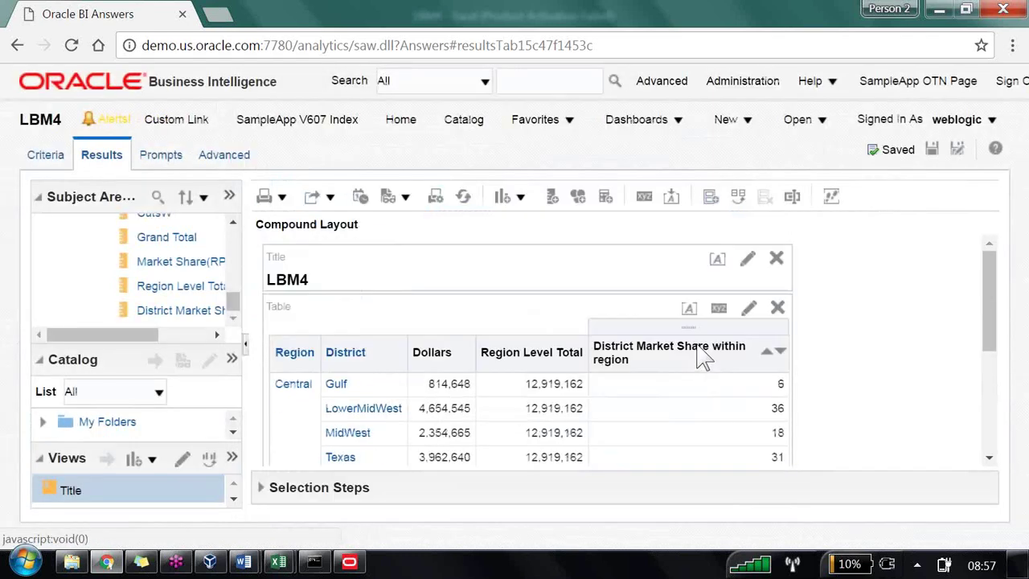
key("alt+Tab")
key("alt+Tab")
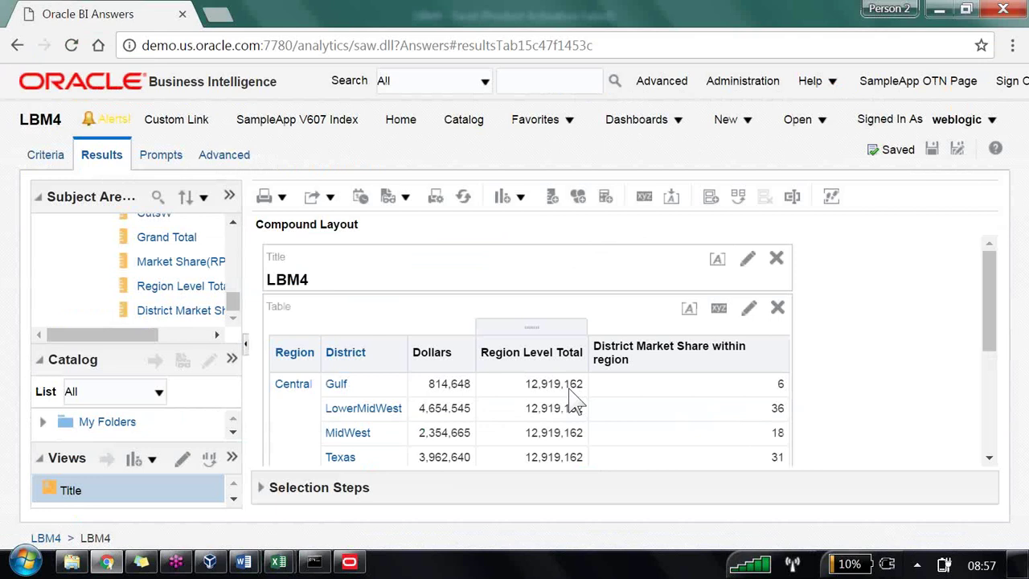
key("alt+Tab")
key("Tab")
key("alt+Tab")
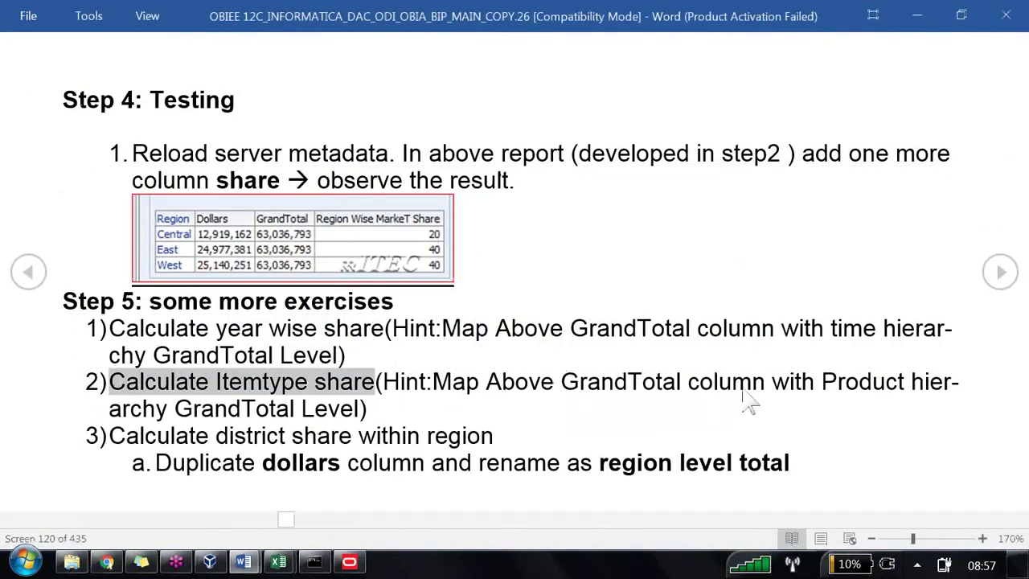
- Highlight exercise 4, Calculate Item subtype share within item type, in the course notes
scroll(112, 448, "down", 1)
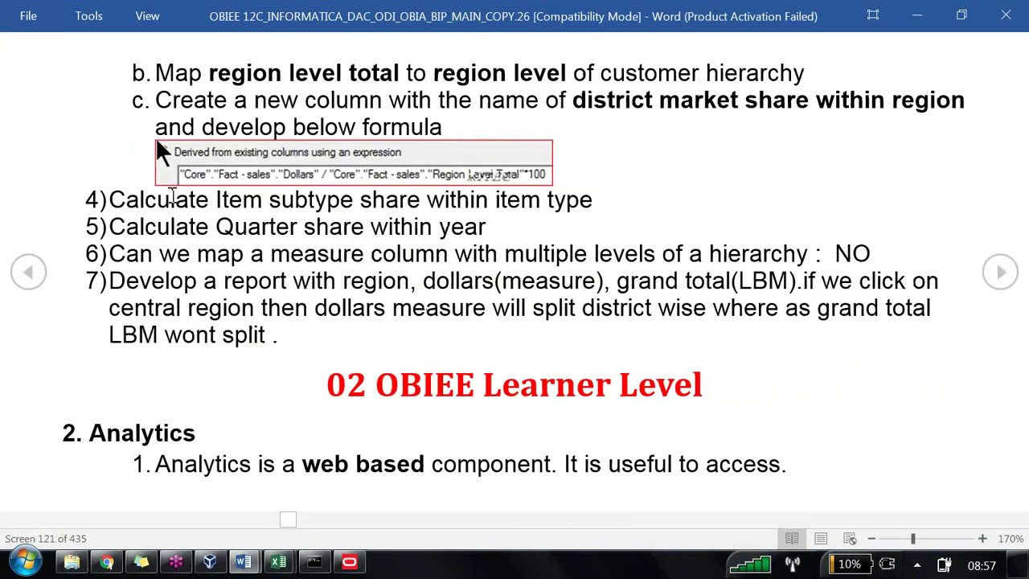
left_click_drag(109, 199, 619, 205)
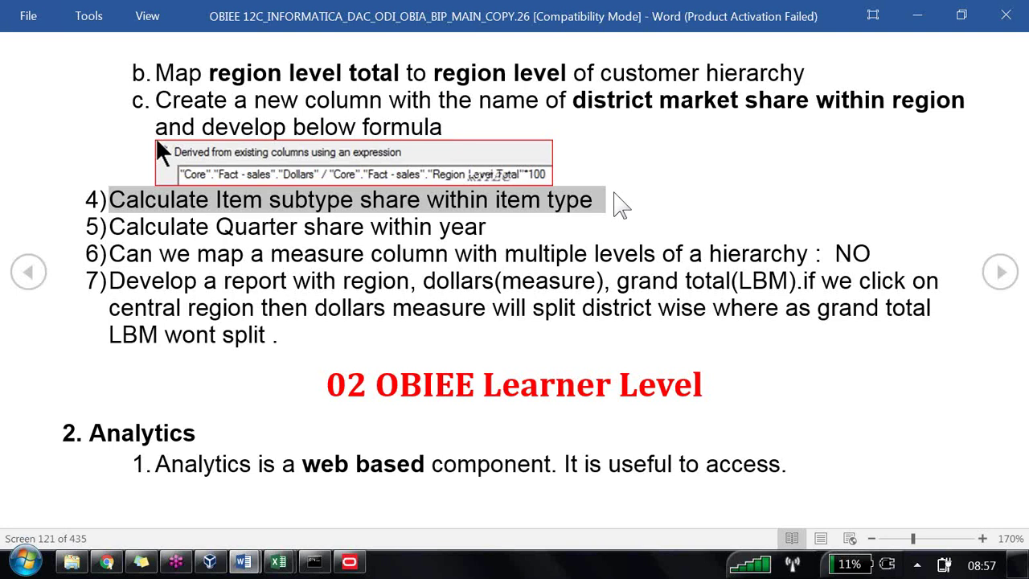
- Set Region Level Total's Products Hierarchy level to Product Type Level
left_click(349, 562)
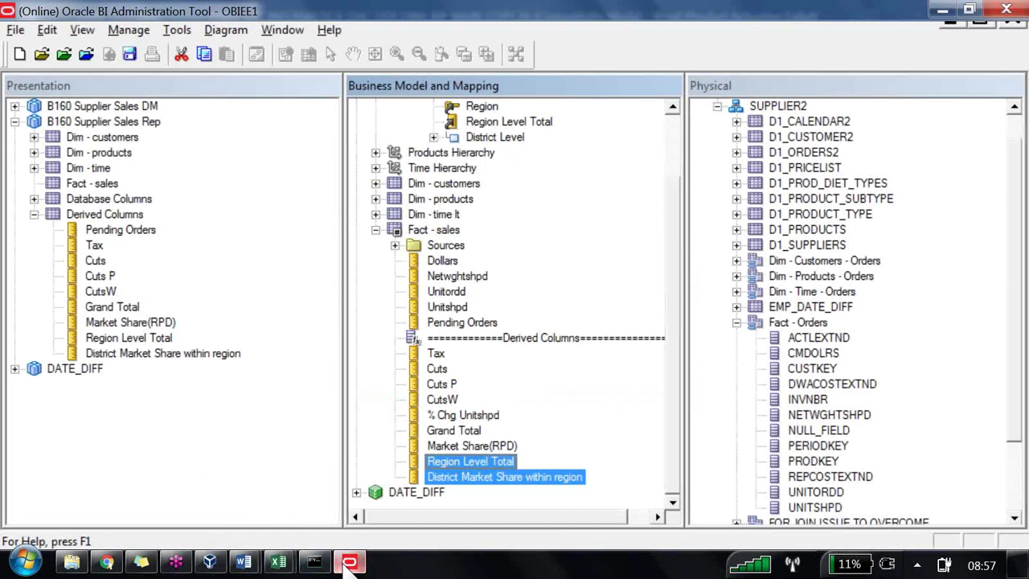
key("Up")
key("Up")
key("Up")
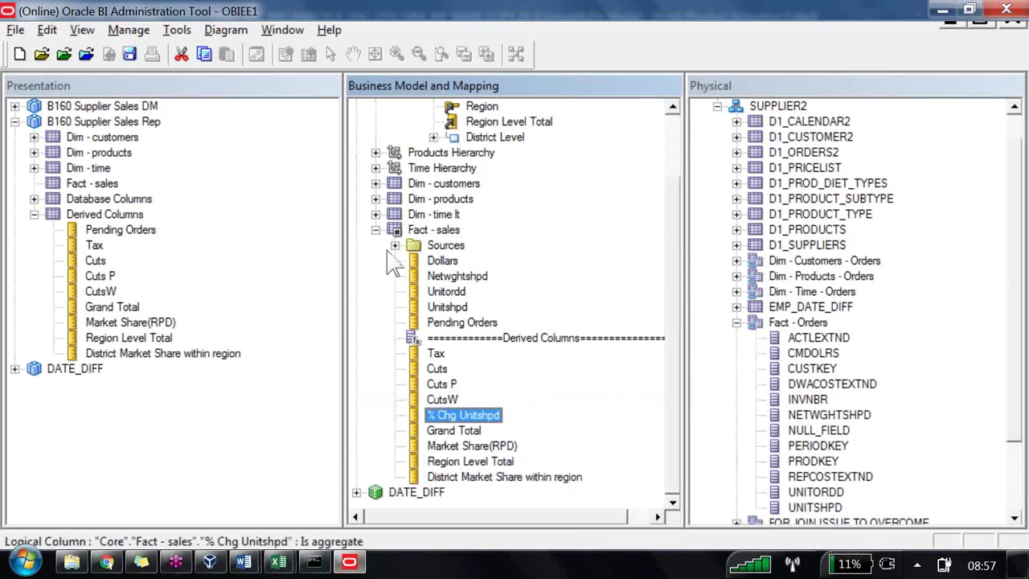
key("Down")
key("Down")
key("Down")
key("Return")
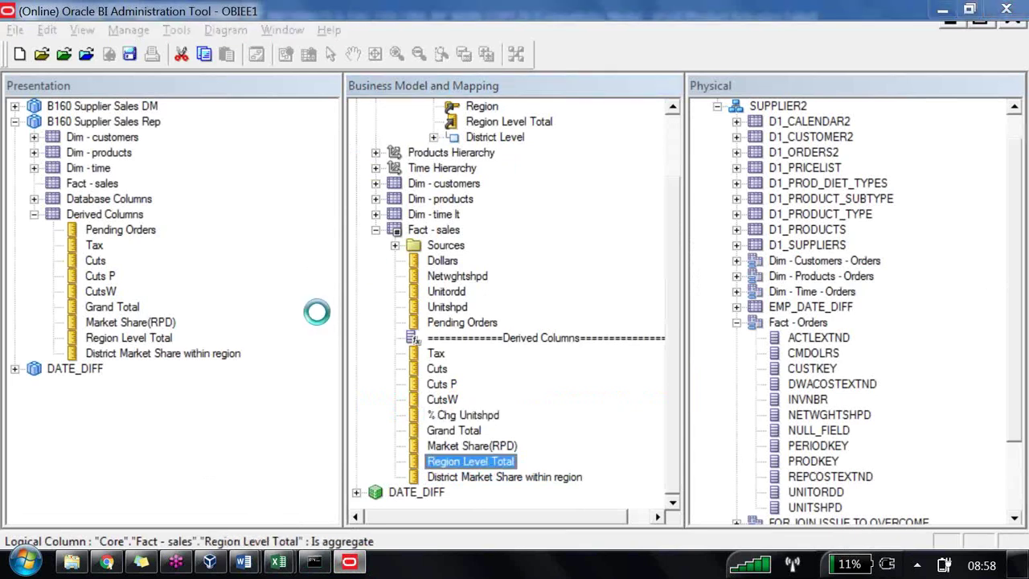
left_click(144, 39)
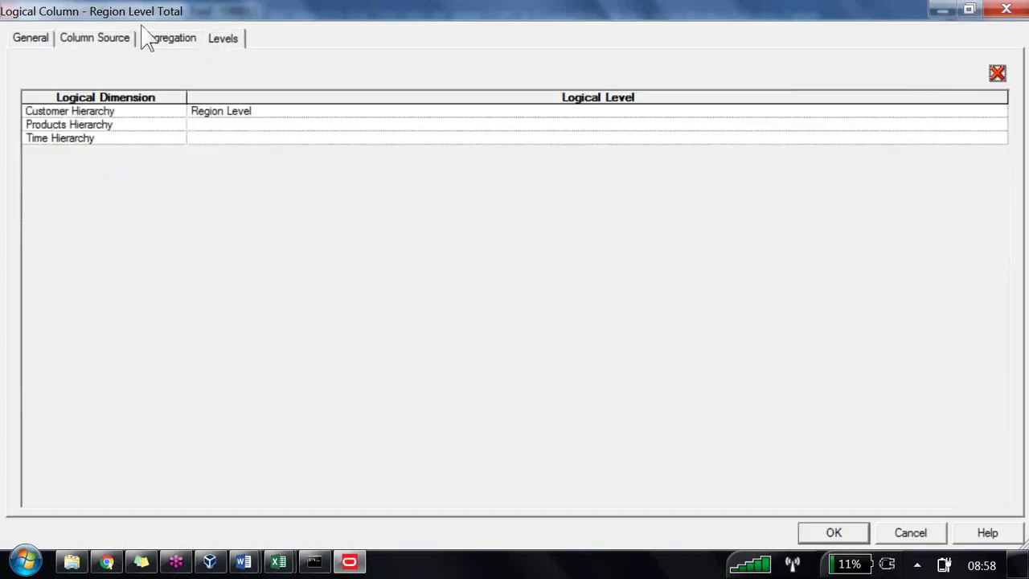
left_click(120, 124)
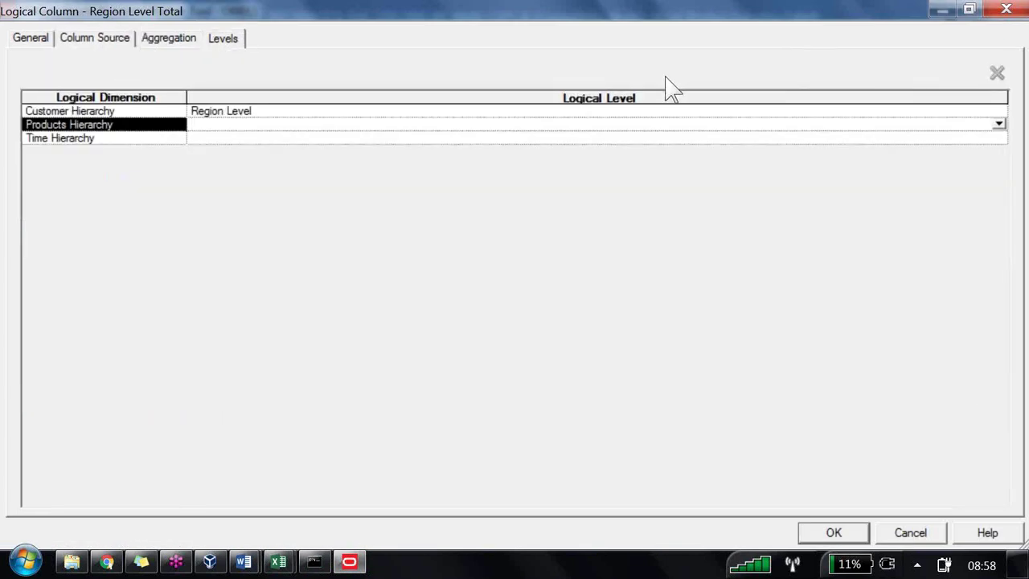
left_click(647, 125)
key("Down")
key("Return")
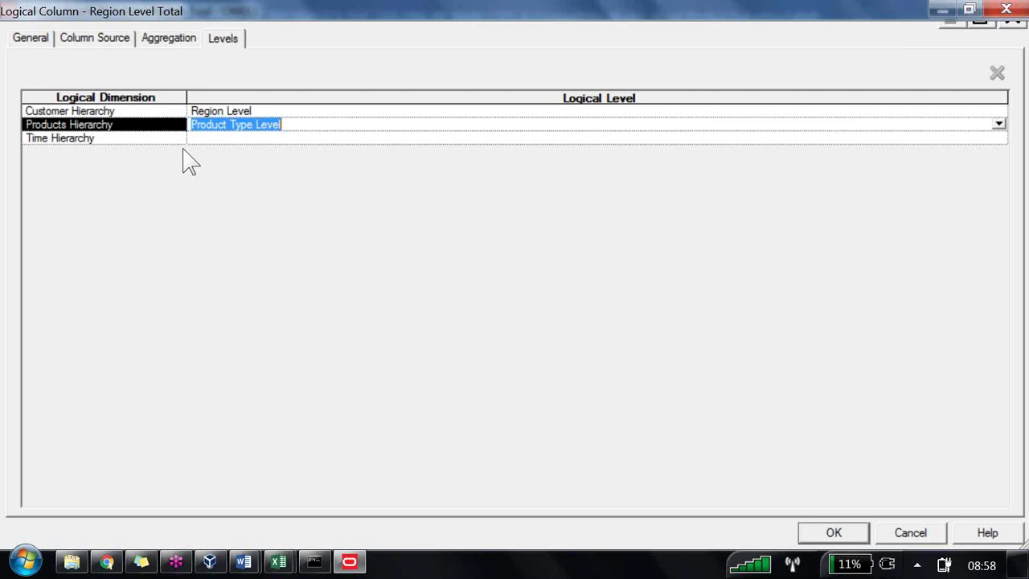
left_click(510, 347)
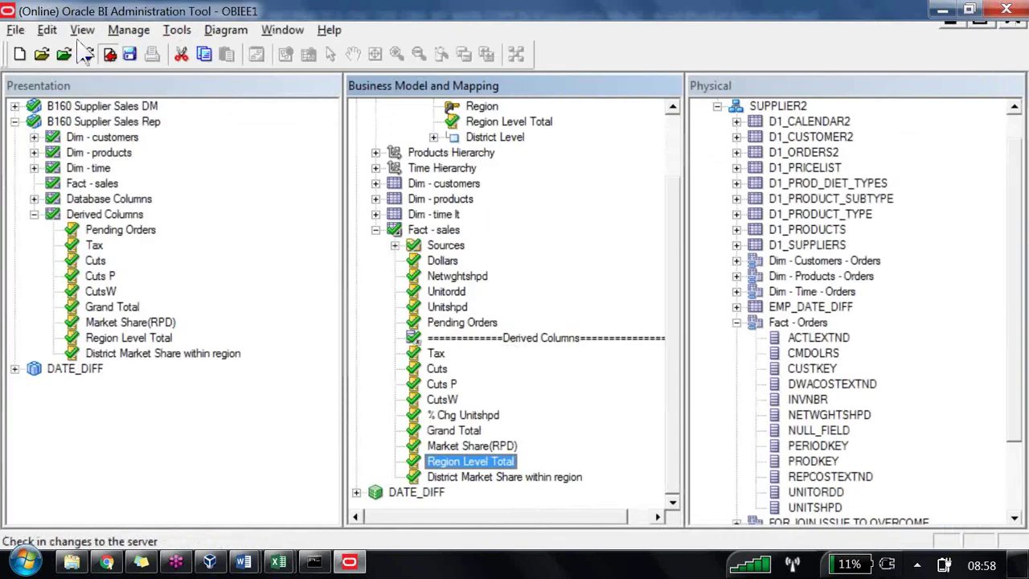
- Check in the repository changes and run the global consistency check
left_click(109, 54)
key("Return")
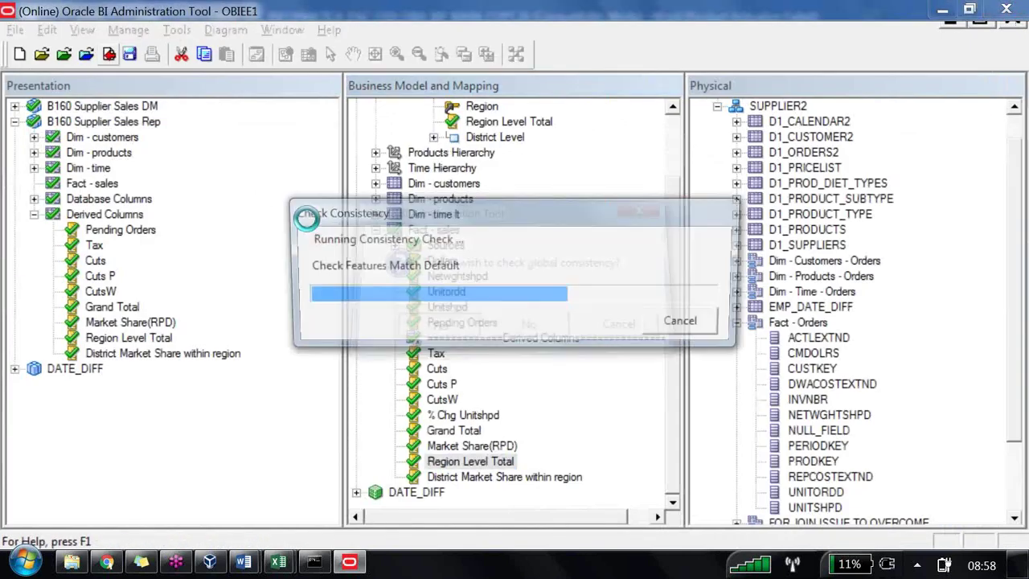
key("Escape")
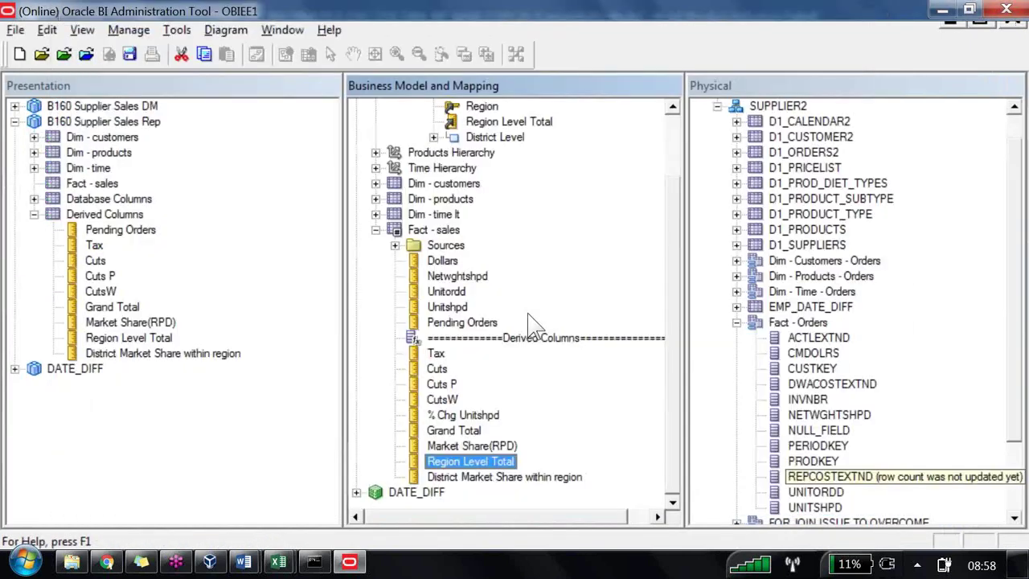
- Reload the server metadata in Answers and rerun the LBM4 results
left_click(108, 562)
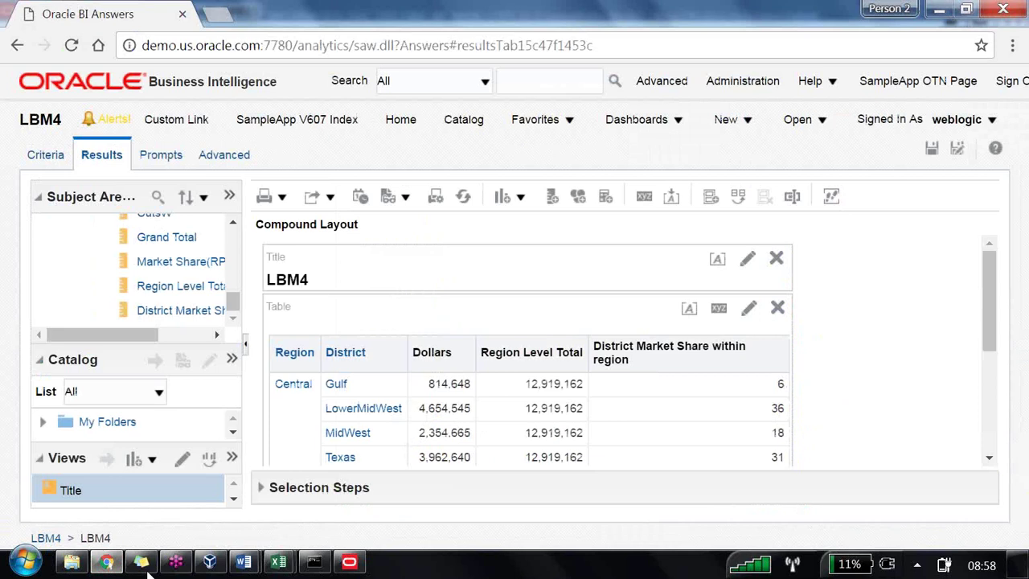
left_click(230, 198)
mouse_move(370, 256)
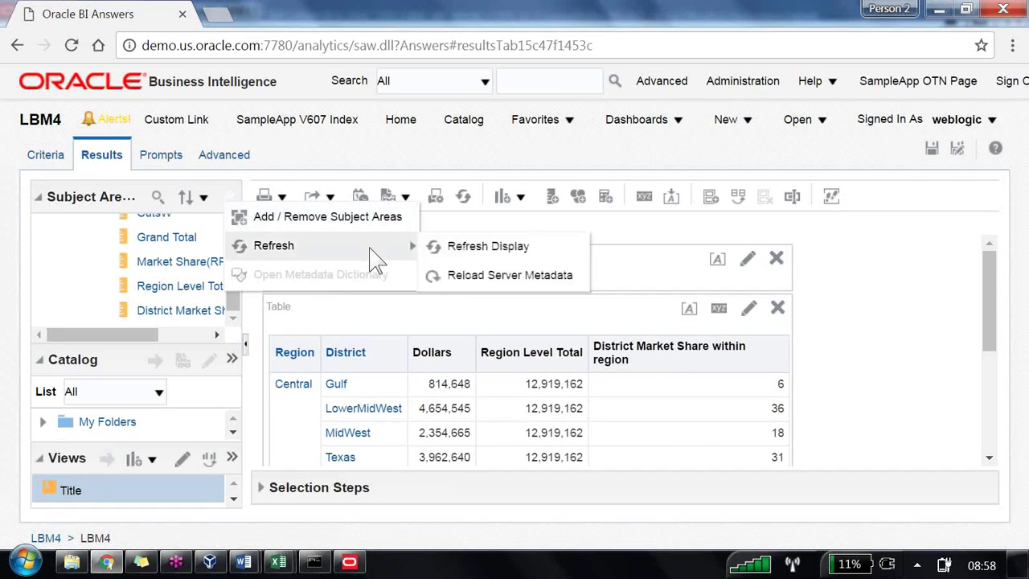
left_click(498, 276)
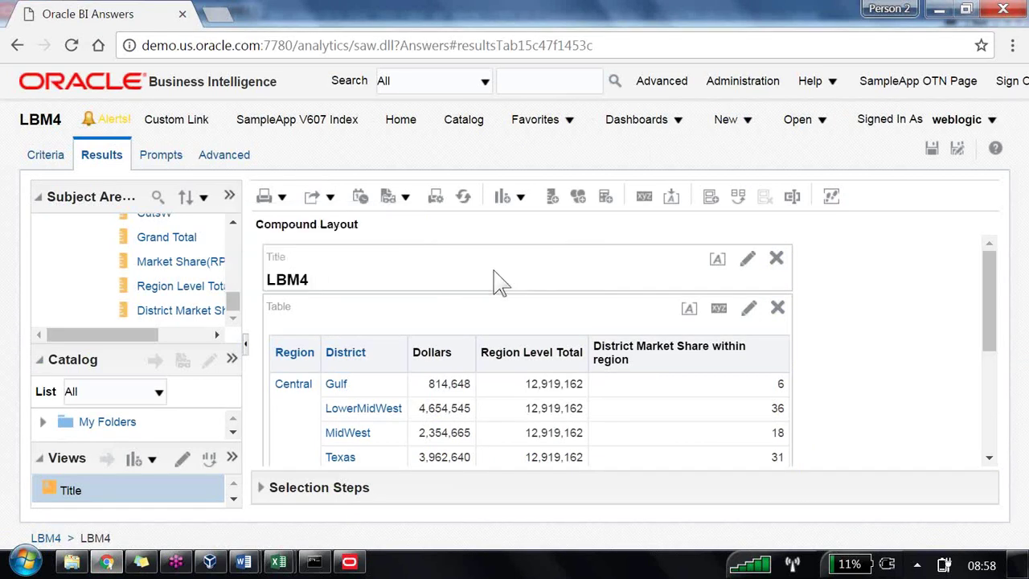
left_click(464, 197)
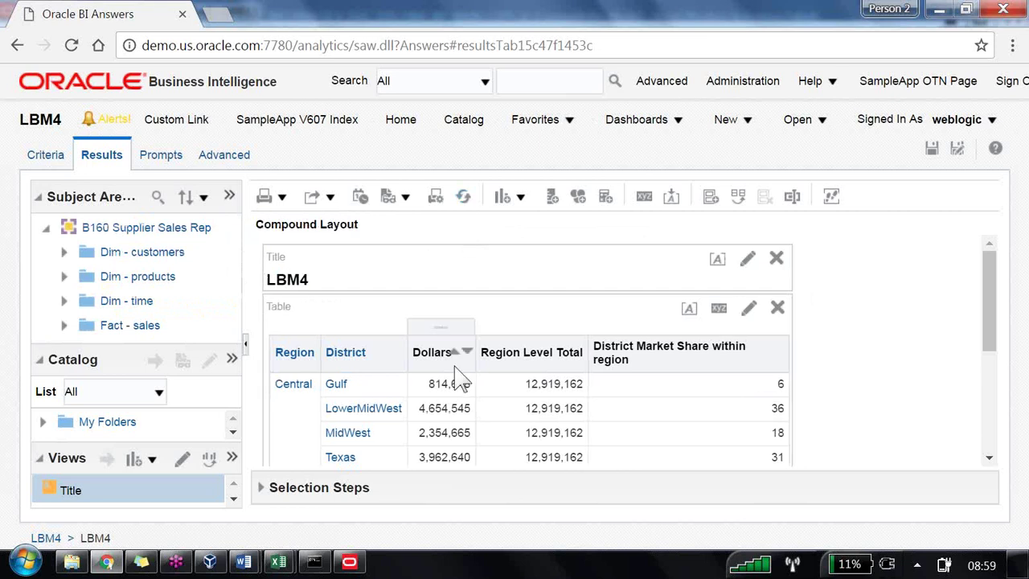
scroll(472, 323, "down", 2)
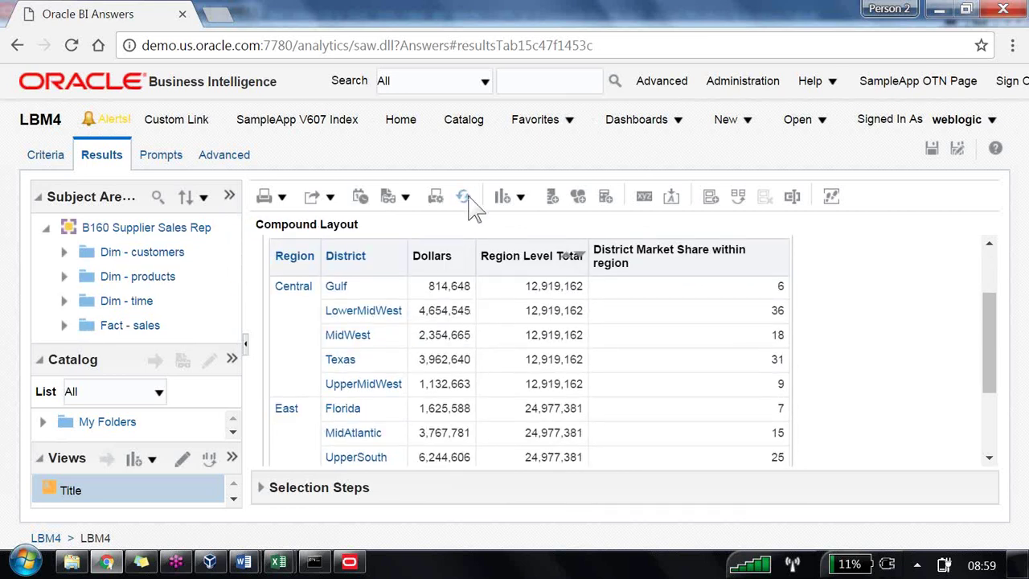
left_click(465, 198)
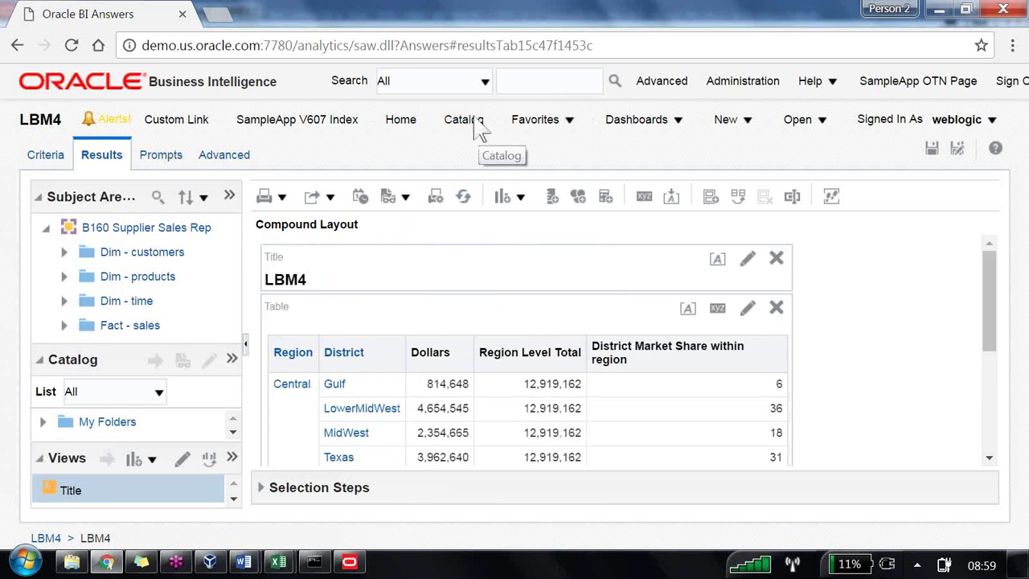
- Refresh the subject area metadata again and open LBM4 from the catalog
left_click(230, 198)
mouse_move(418, 253)
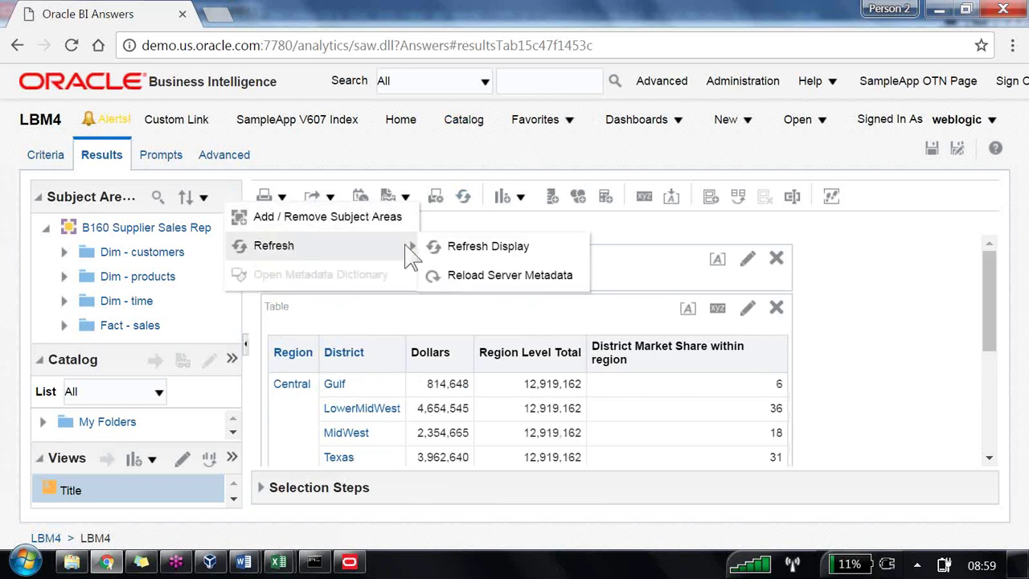
left_click(476, 271)
left_click(472, 122)
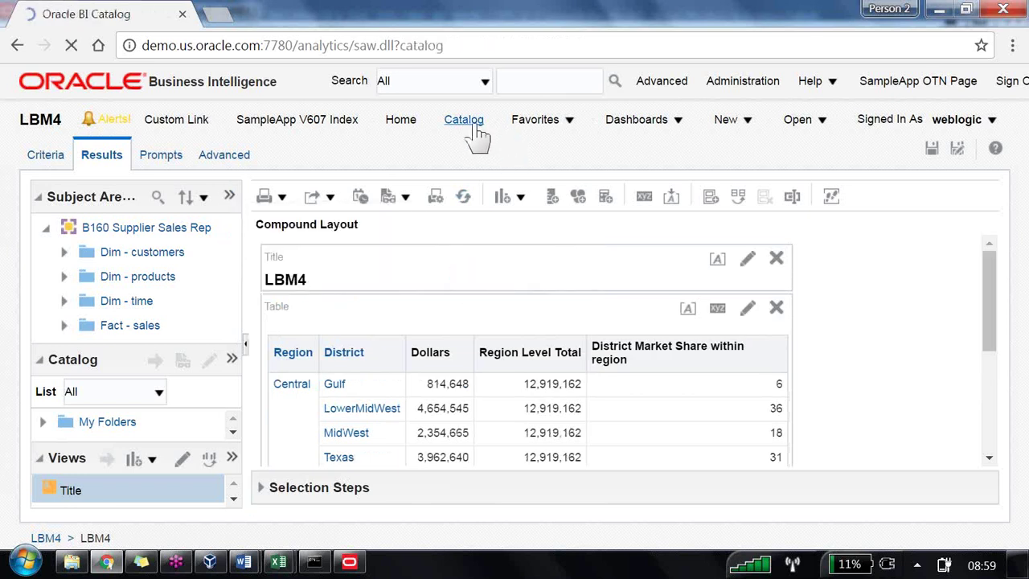
left_click(329, 254)
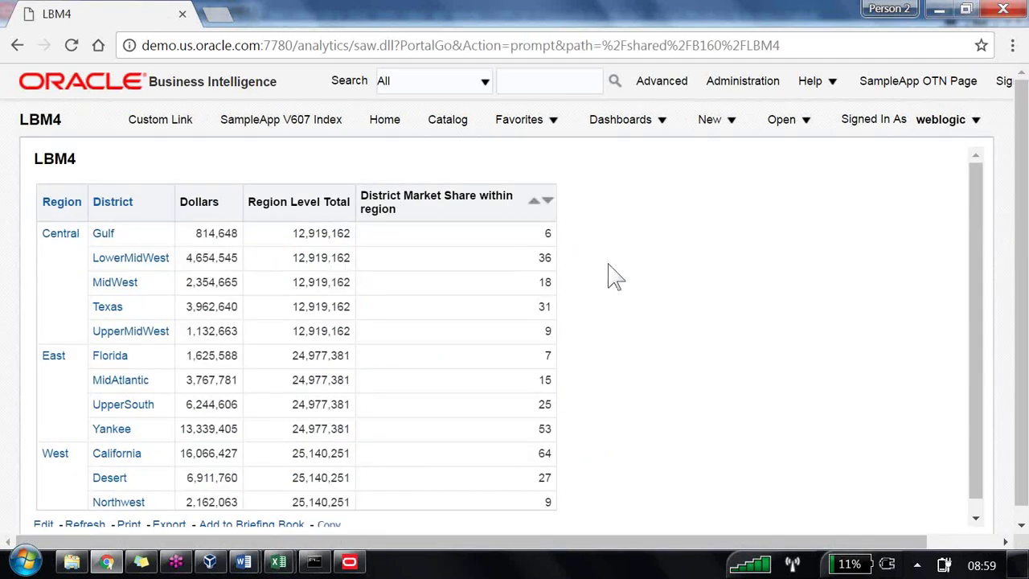
- Refresh the LBM4 table results, then go to the Administration page
scroll(609, 276, "down", 1)
scroll(567, 381, "up", 1)
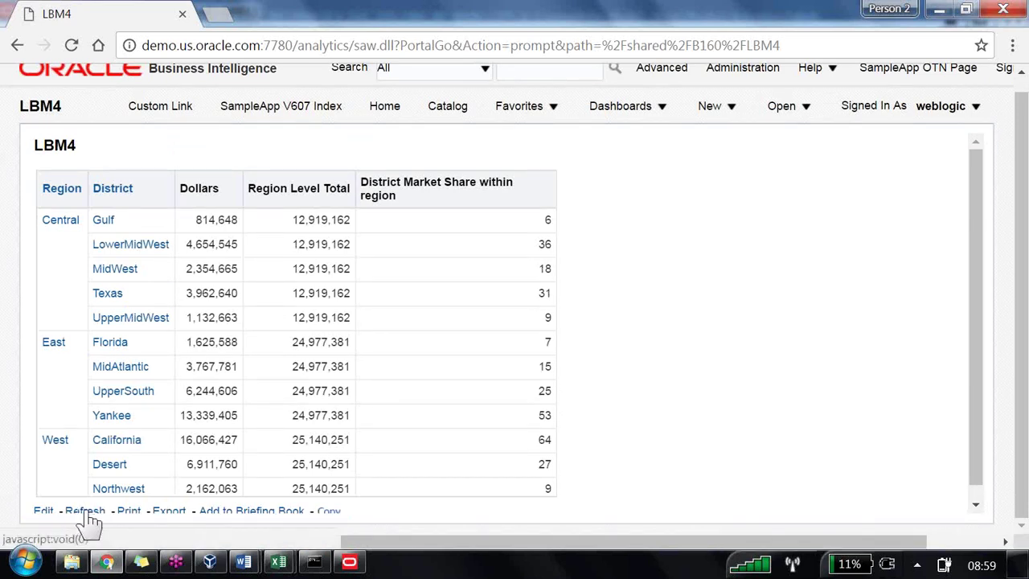
mouse_move(406, 444)
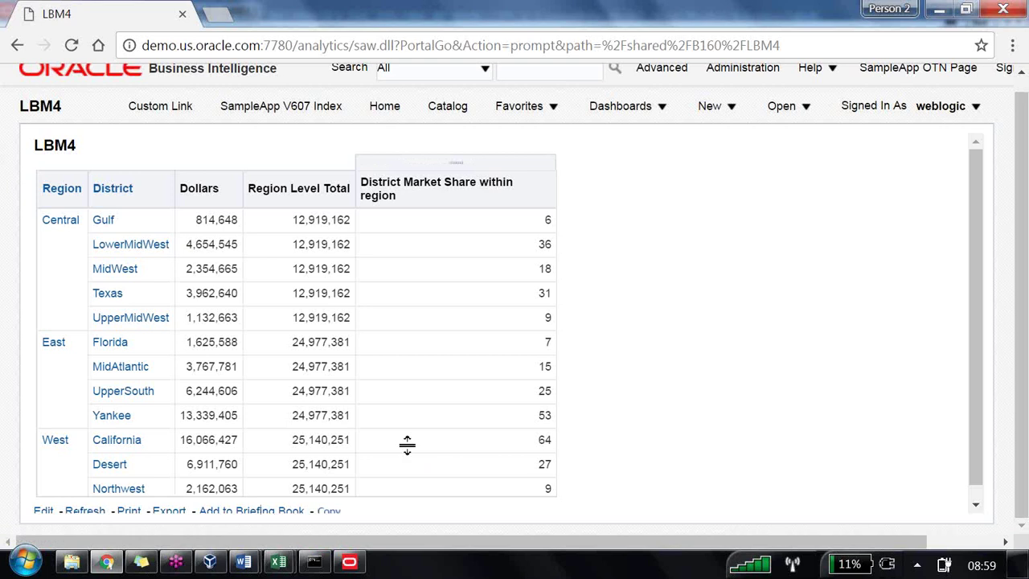
scroll(407, 445, "down", 1)
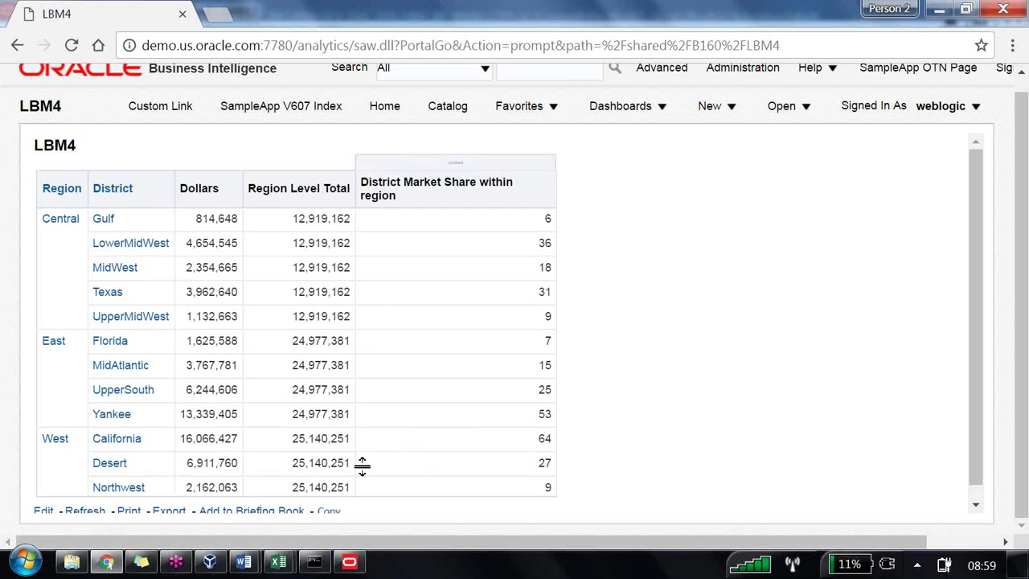
left_click(91, 520)
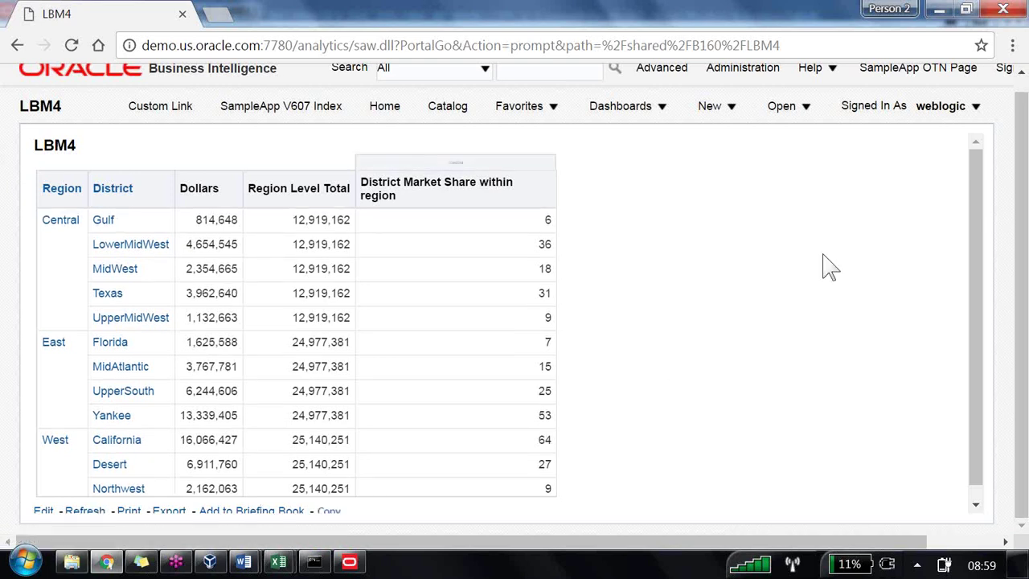
left_click(742, 68)
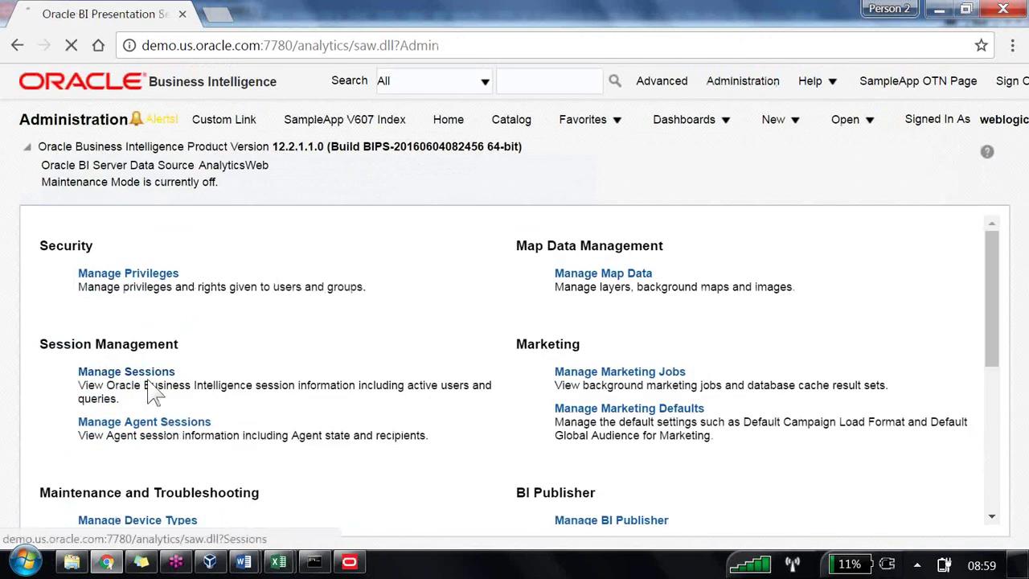
- Open Manage Sessions and refresh the active sessions list
left_click(146, 372)
scroll(912, 338, "down", 3)
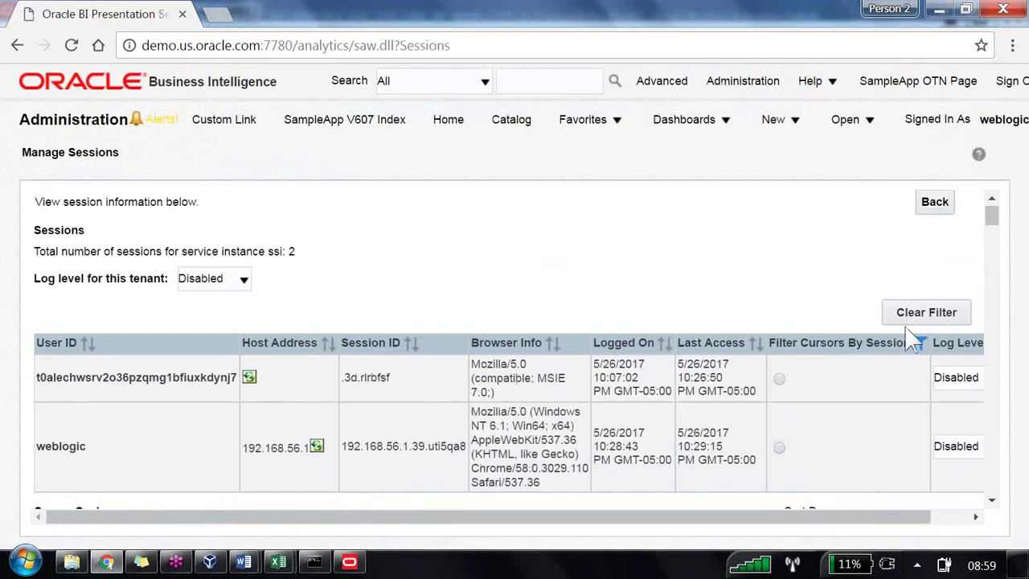
left_click(704, 360)
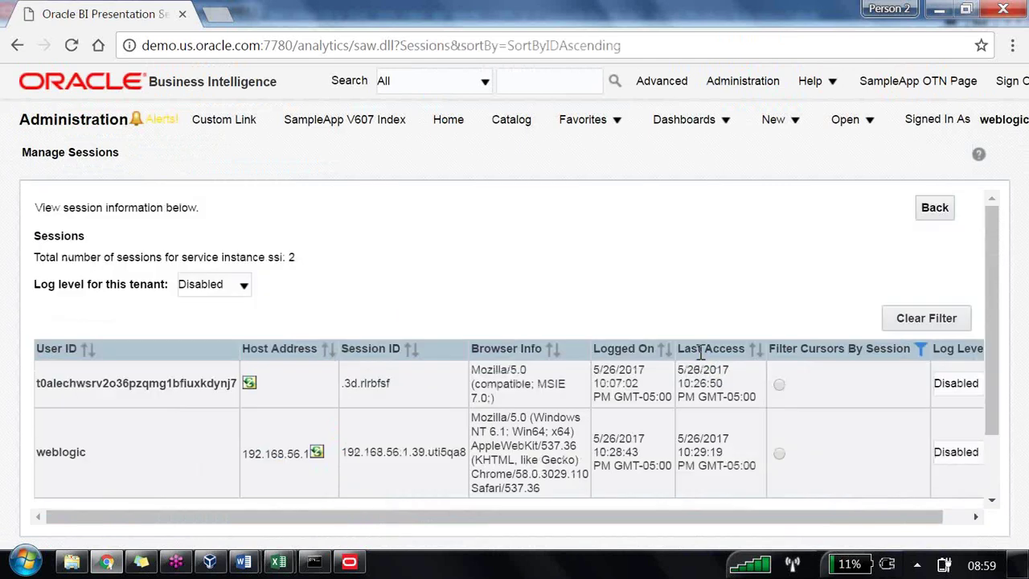
scroll(701, 354, "down", 3)
- Check the Admin Tool's Manage menu, then return to the browser's catalog
left_click(349, 562)
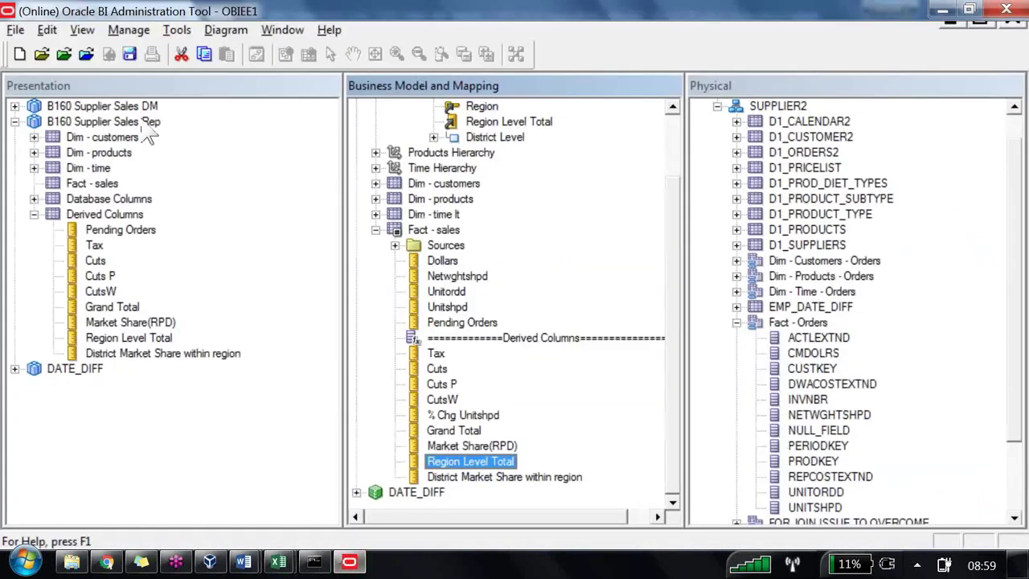
left_click(129, 30)
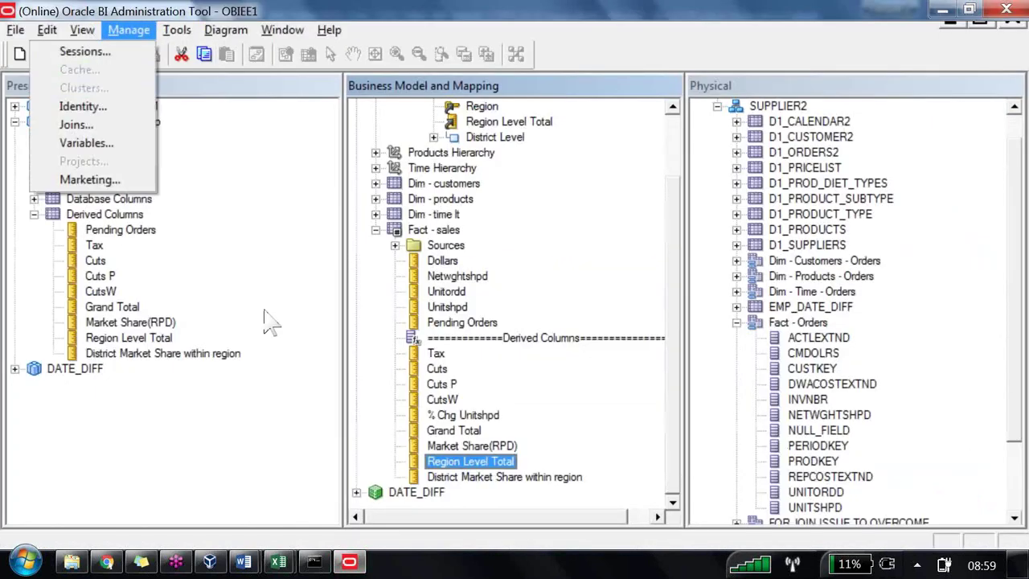
left_click(199, 320)
left_click(209, 562)
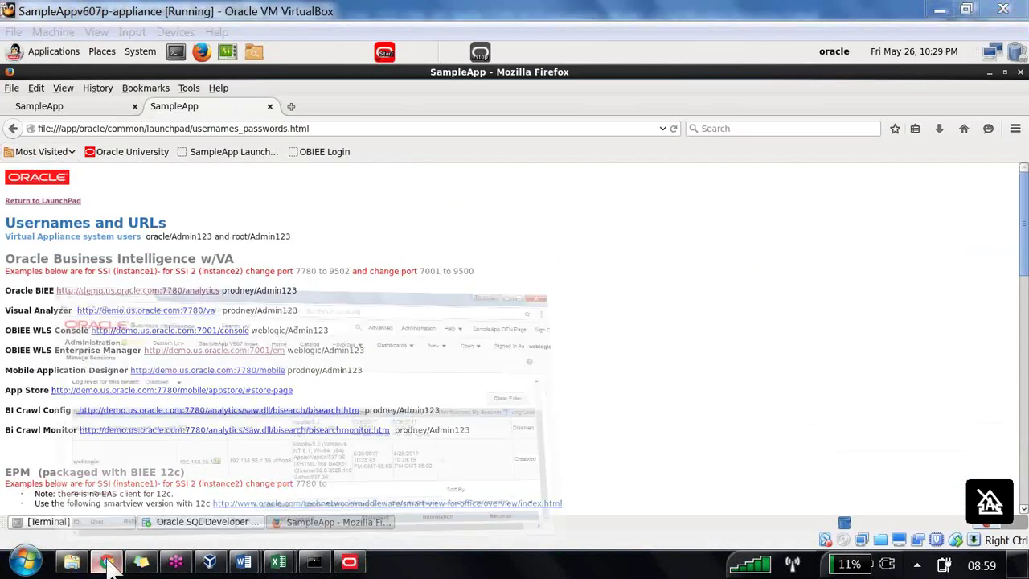
left_click(106, 562)
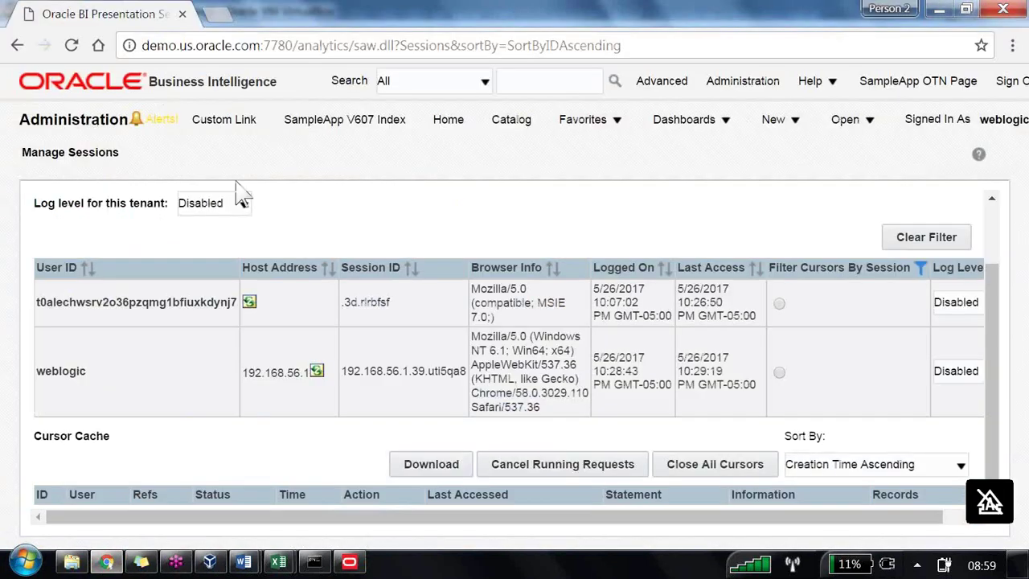
left_click(513, 122)
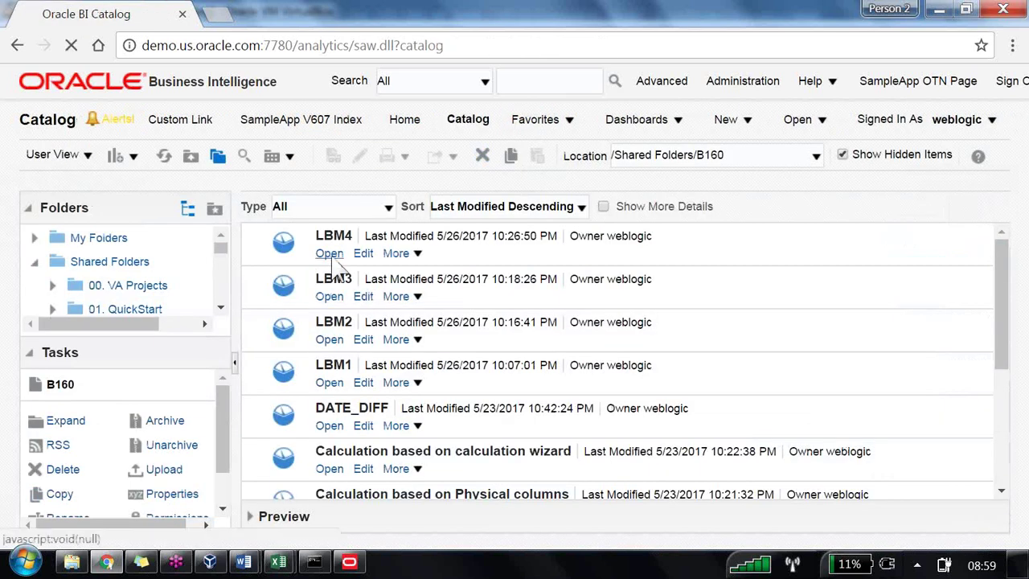
- Open and refresh LBM4, then create a new analysis on B160 Supplier Sales Rep
left_click(328, 255)
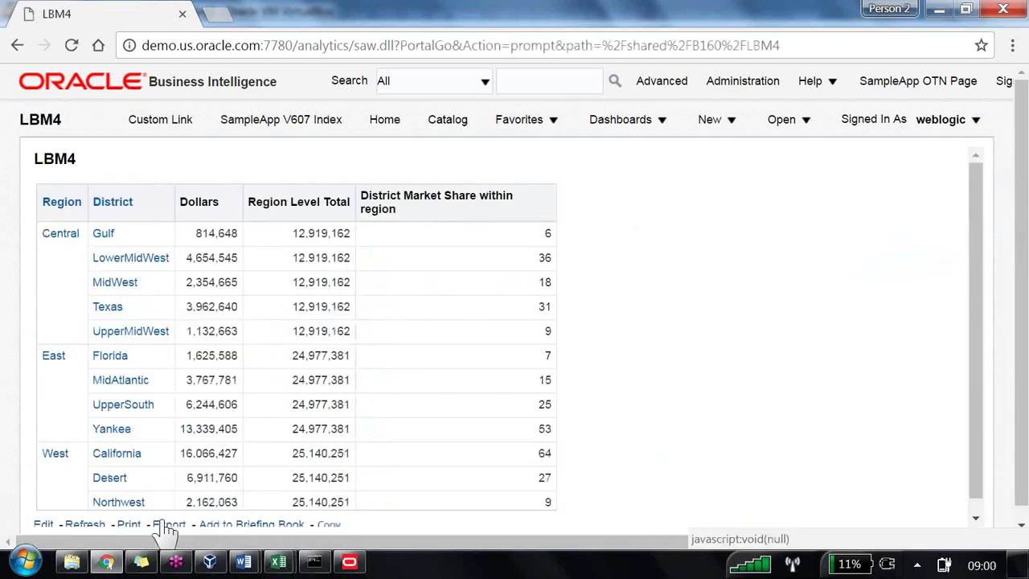
left_click(86, 532)
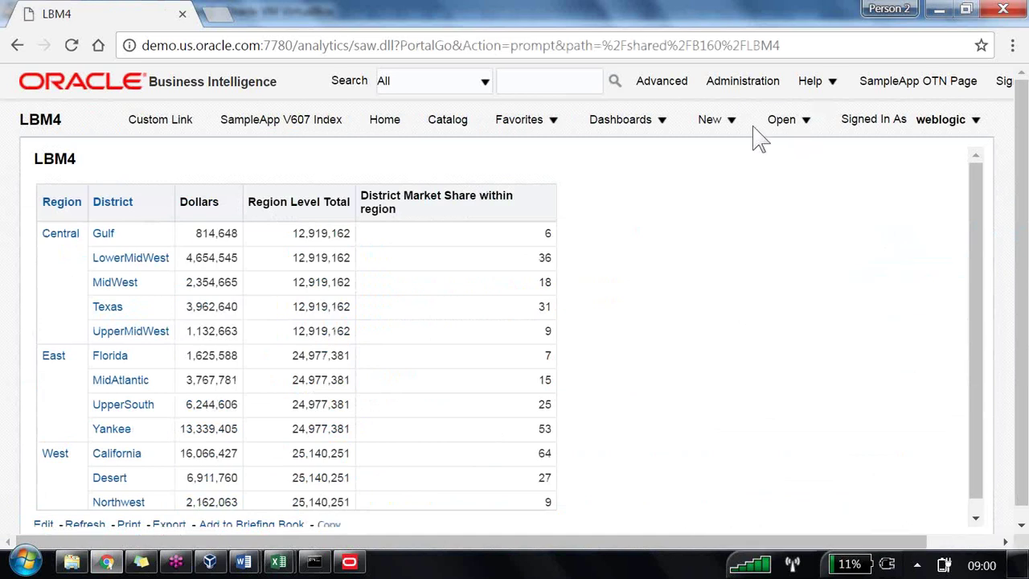
left_click(719, 122)
left_click(729, 186)
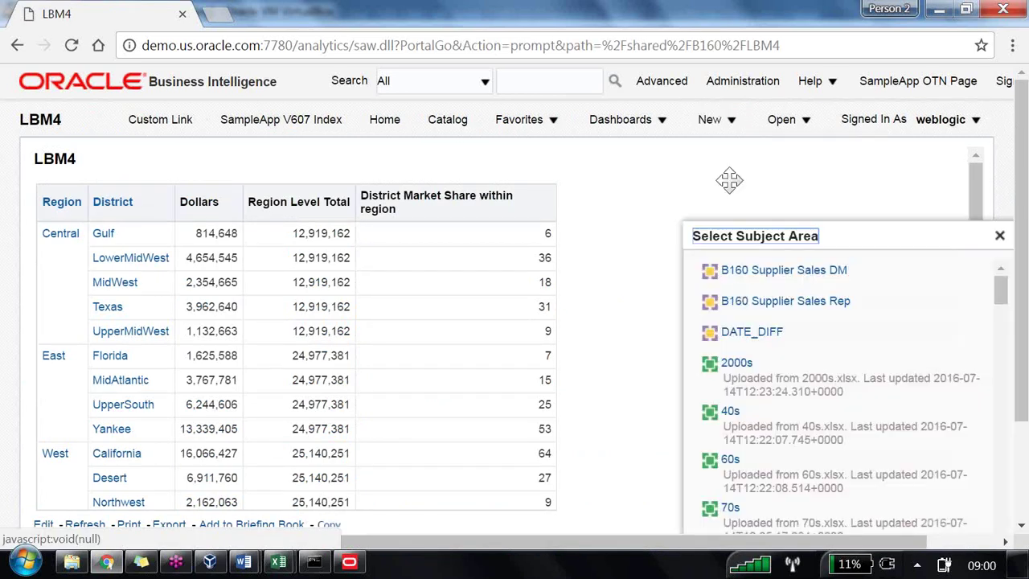
left_click(747, 301)
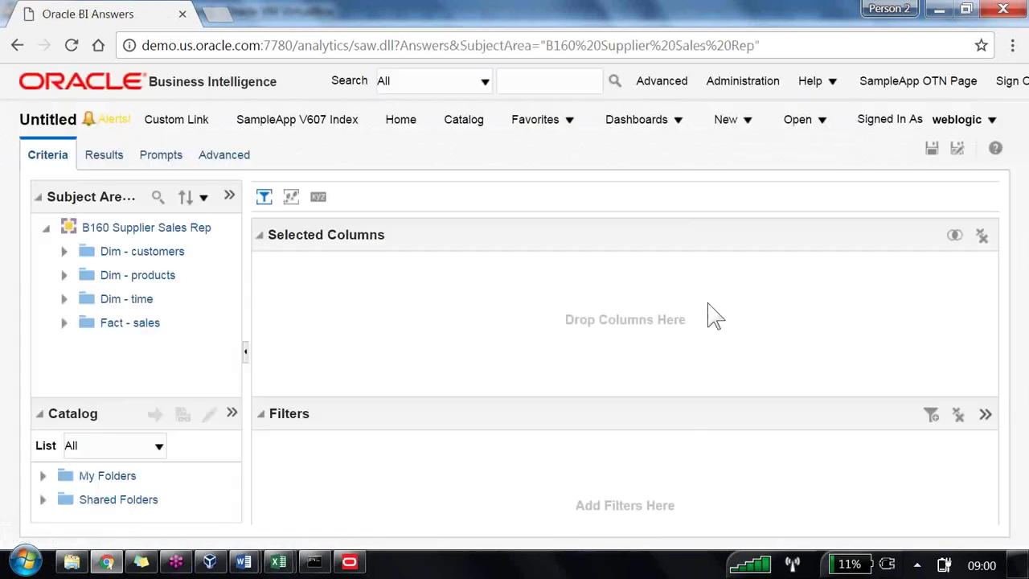
- Expand Dim - products and add ITEMTYPE and ITEMSUBTYPE to the selected columns
left_click(64, 250)
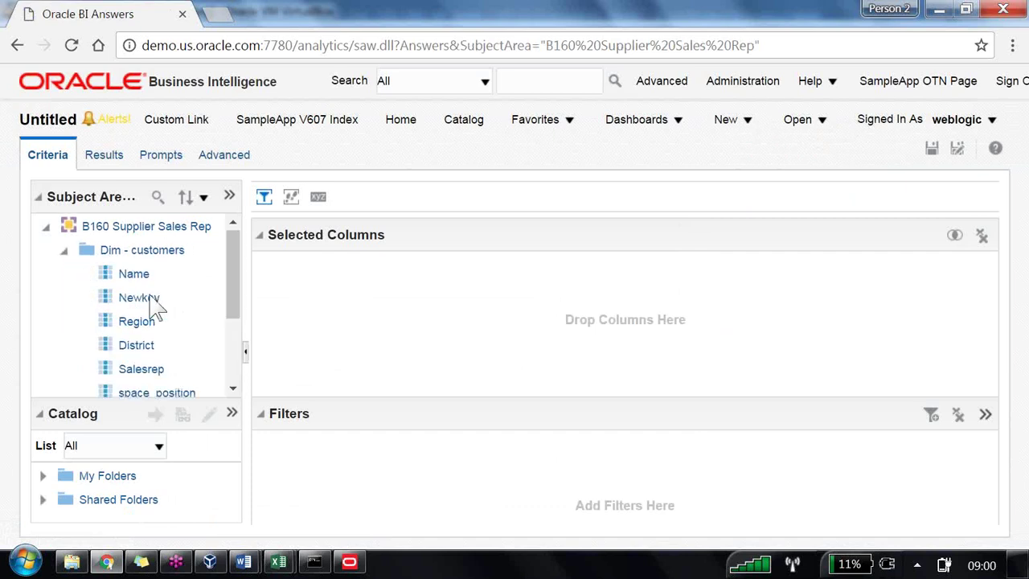
scroll(152, 298, "down", 1)
scroll(160, 314, "down", 1)
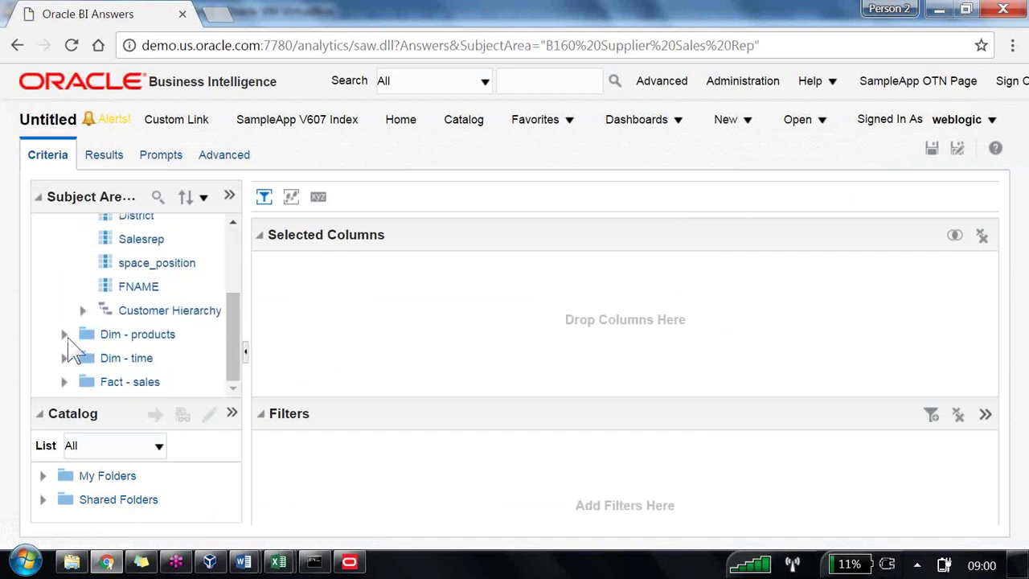
left_click(63, 334)
scroll(177, 331, "down", 3)
scroll(143, 353, "down", 3)
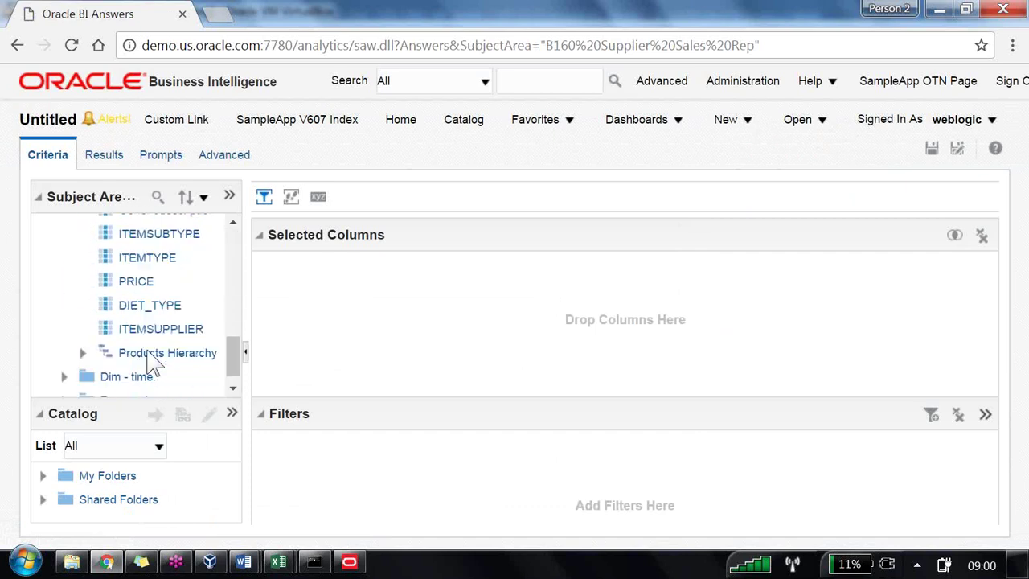
left_click_drag(147, 238, 314, 319)
scroll(185, 325, "up", 2)
left_click_drag(177, 322, 428, 347)
scroll(129, 318, "down", 2)
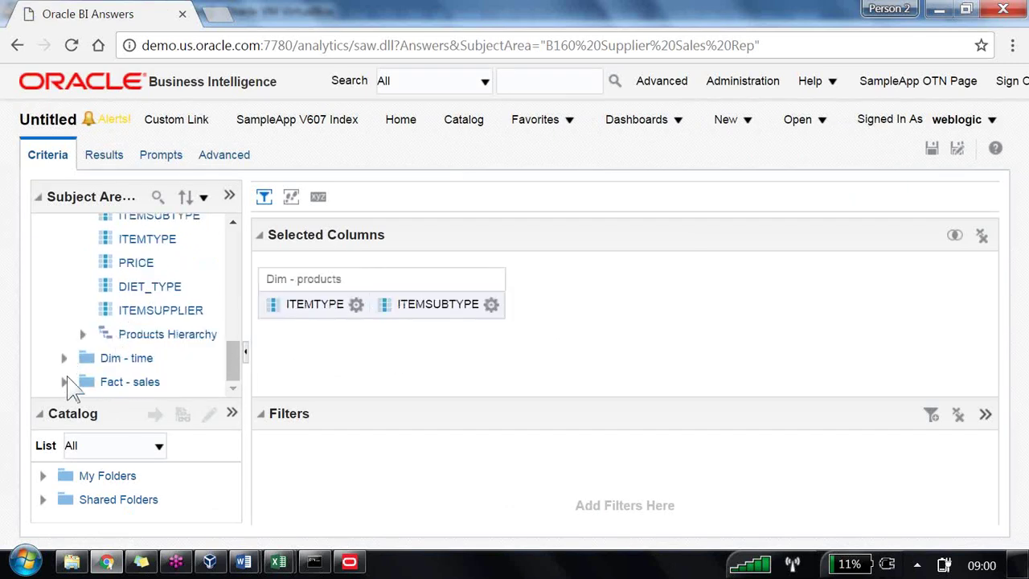
- Add Dollars and Region Level Total from Fact - sales, then display the results
left_click(64, 382)
scroll(117, 337, "down", 2)
left_click(84, 359)
scroll(126, 333, "down", 2)
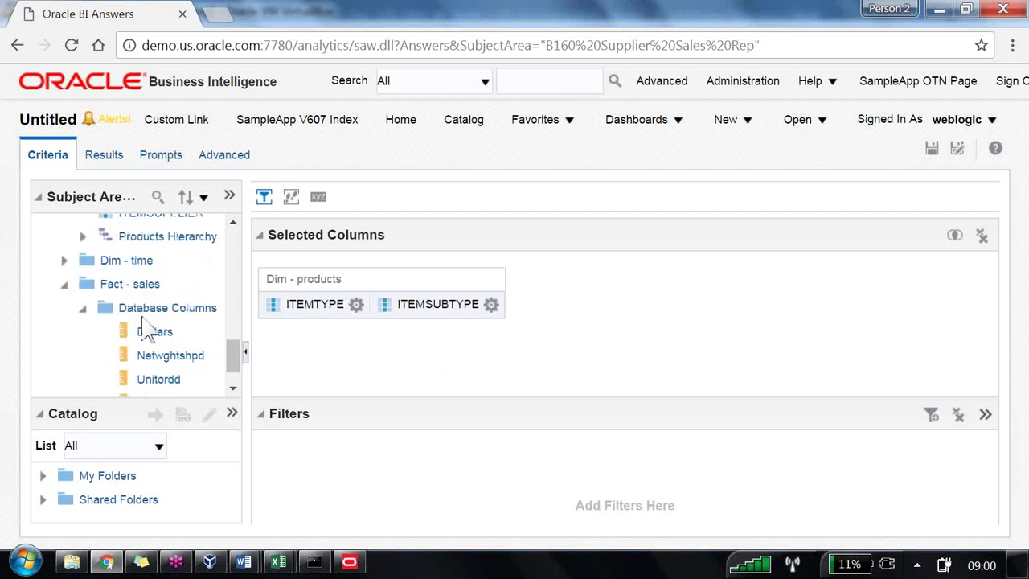
left_click_drag(156, 294, 510, 337)
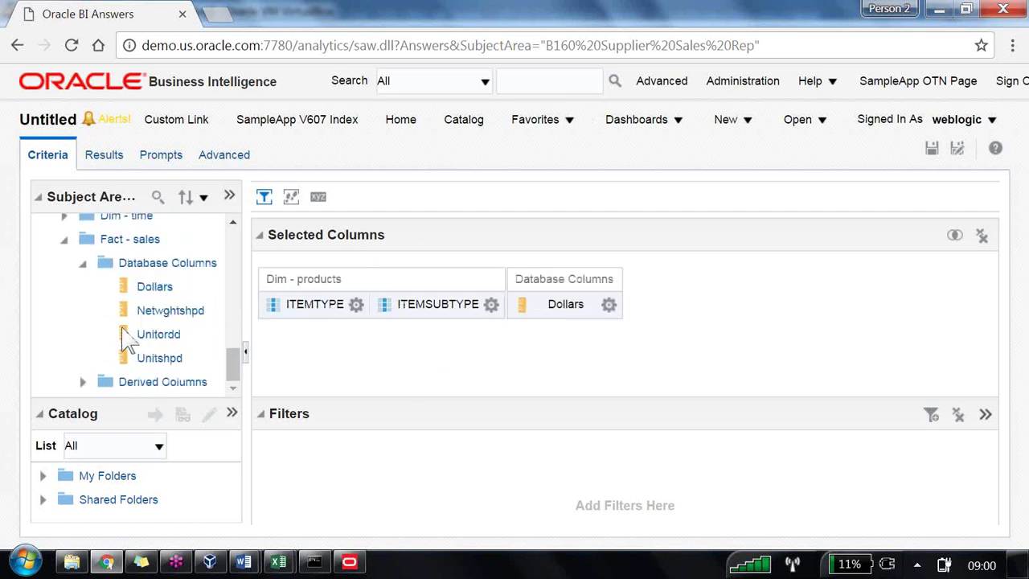
left_click(82, 382)
scroll(143, 335, "down", 4)
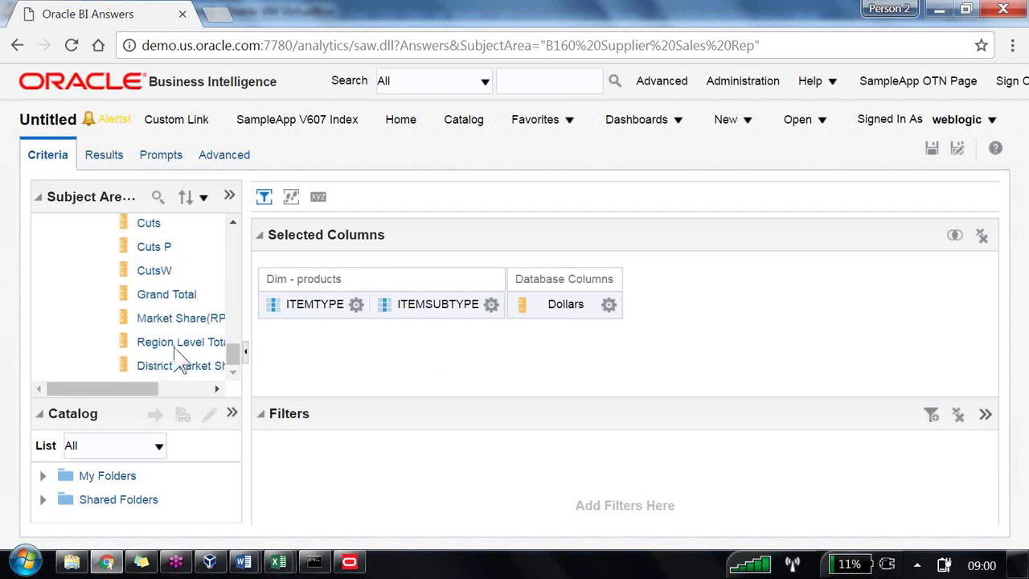
left_click_drag(178, 354, 722, 336)
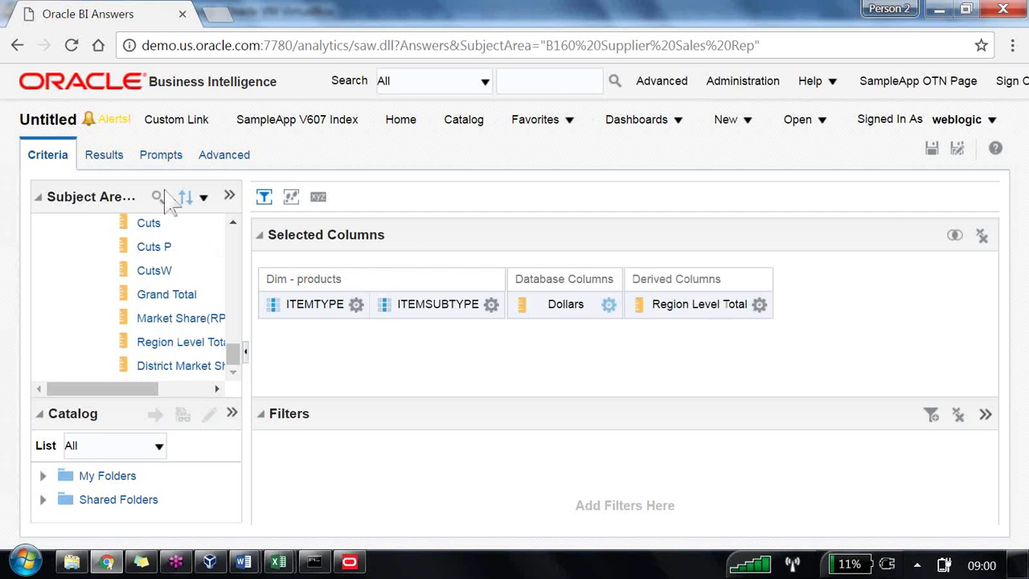
left_click(105, 155)
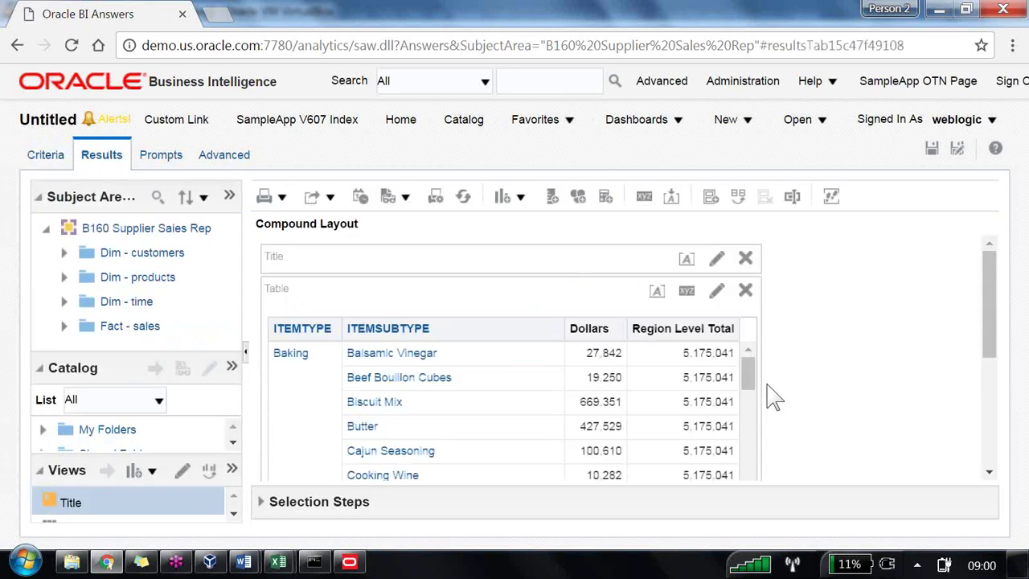
- Drag Region from Dim - customers into the table between ITEMTYPE and ITEMSUBTYPE
scroll(867, 400, "down", 5)
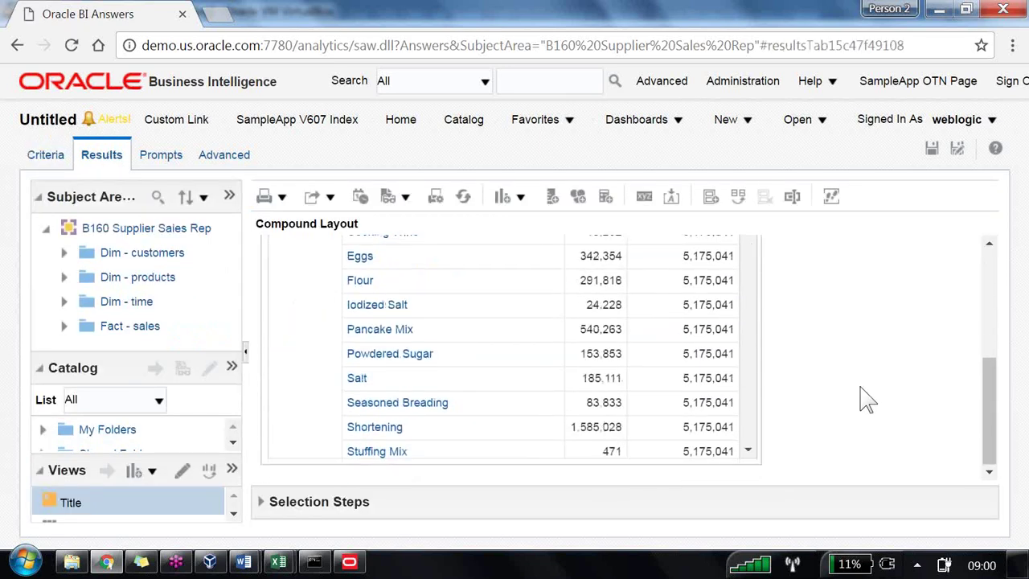
scroll(866, 399, "up", 5)
scroll(867, 403, "down", 2)
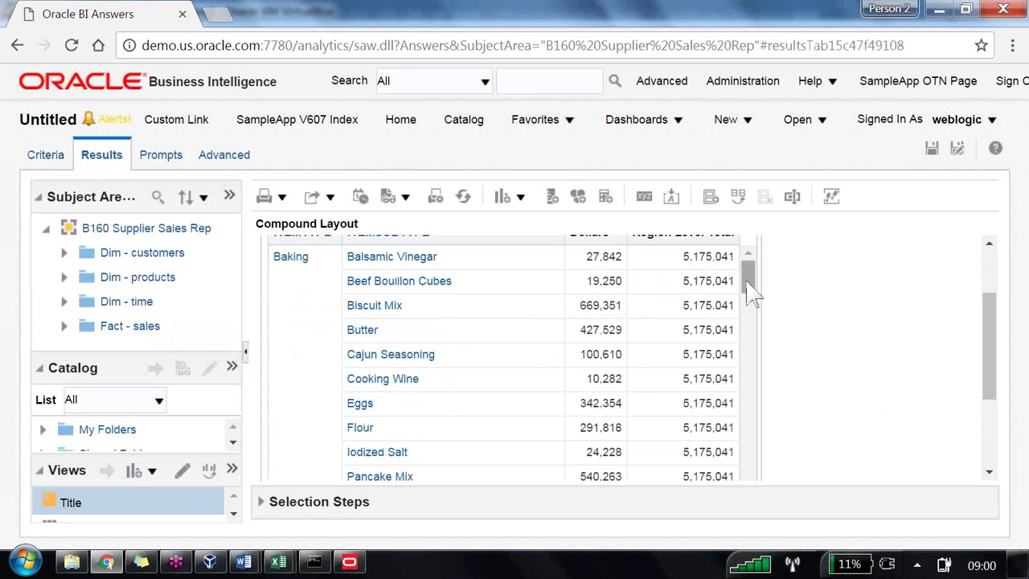
left_click_drag(750, 281, 763, 485)
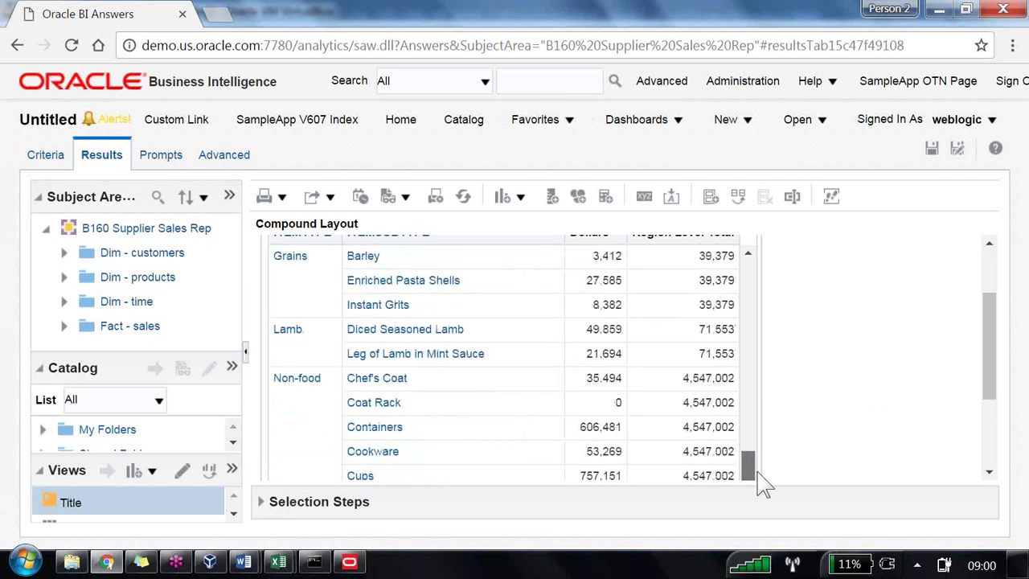
scroll(746, 402, "down", 2)
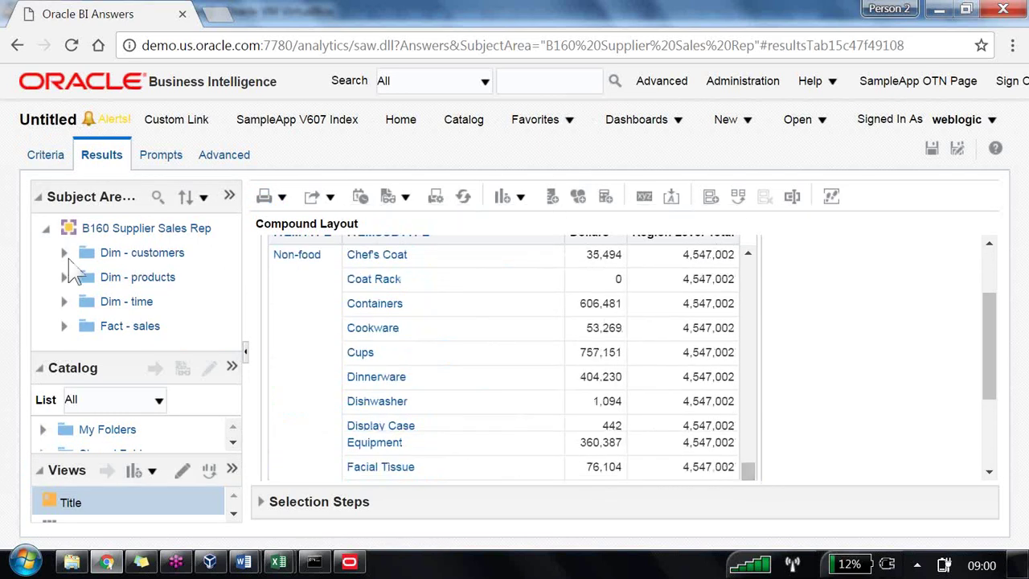
left_click(64, 253)
scroll(175, 299, "down", 3)
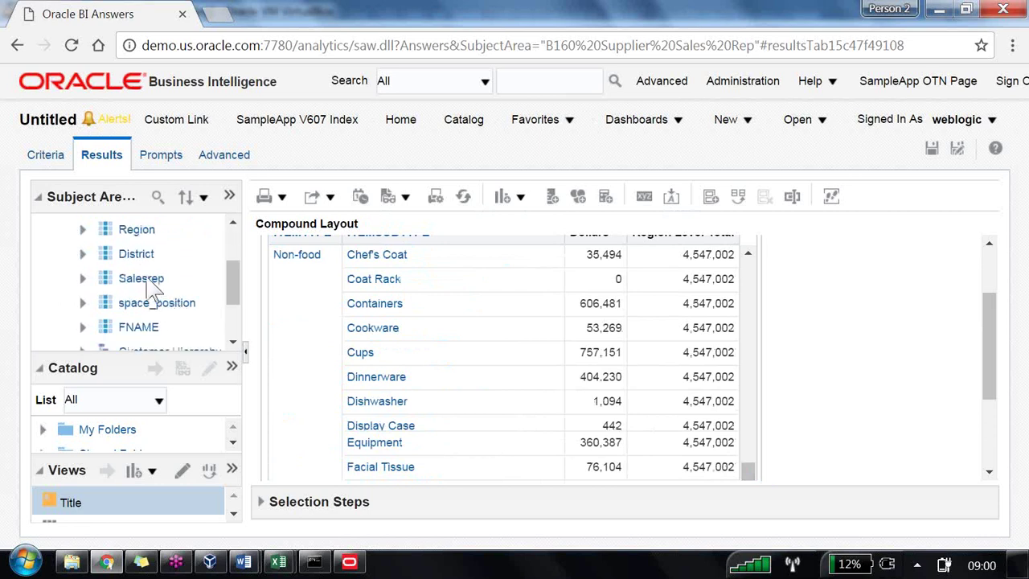
left_click_drag(143, 231, 330, 304)
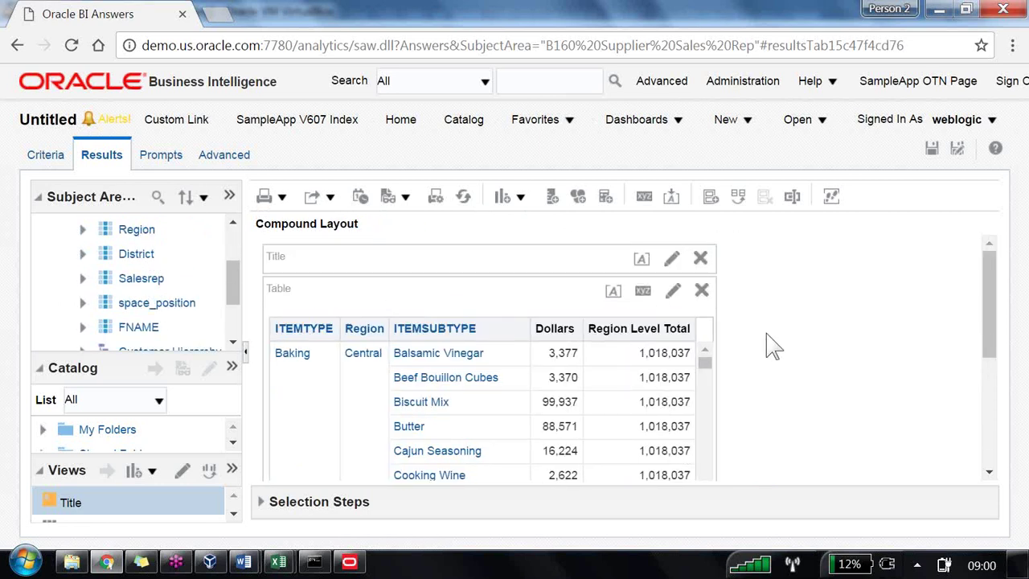
- Move the Region column ahead of ITEMTYPE so it is the table's first column
scroll(771, 341, "down", 1)
scroll(771, 346, "up", 1)
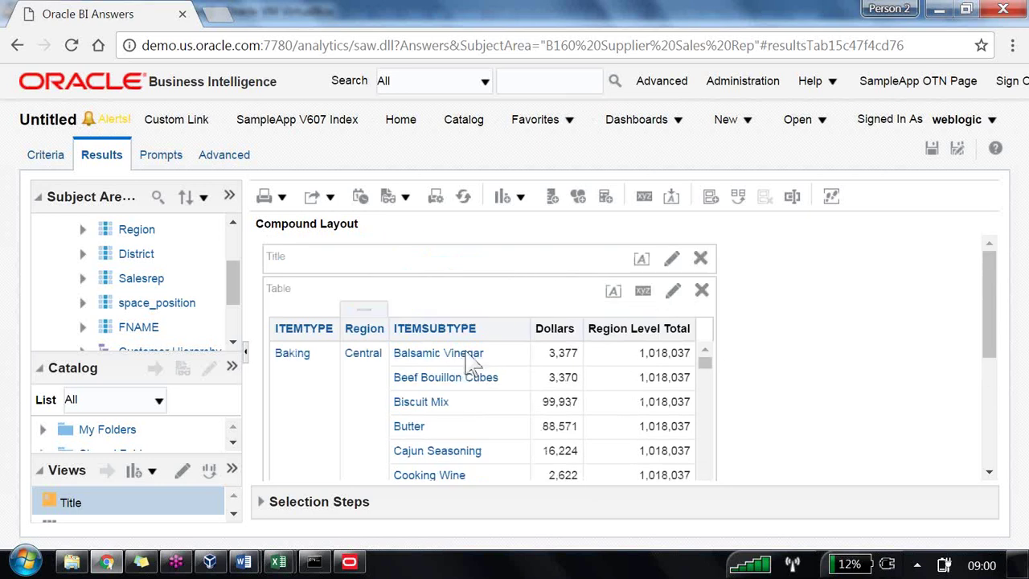
left_click_drag(363, 309, 281, 357)
scroll(967, 368, "down", 1)
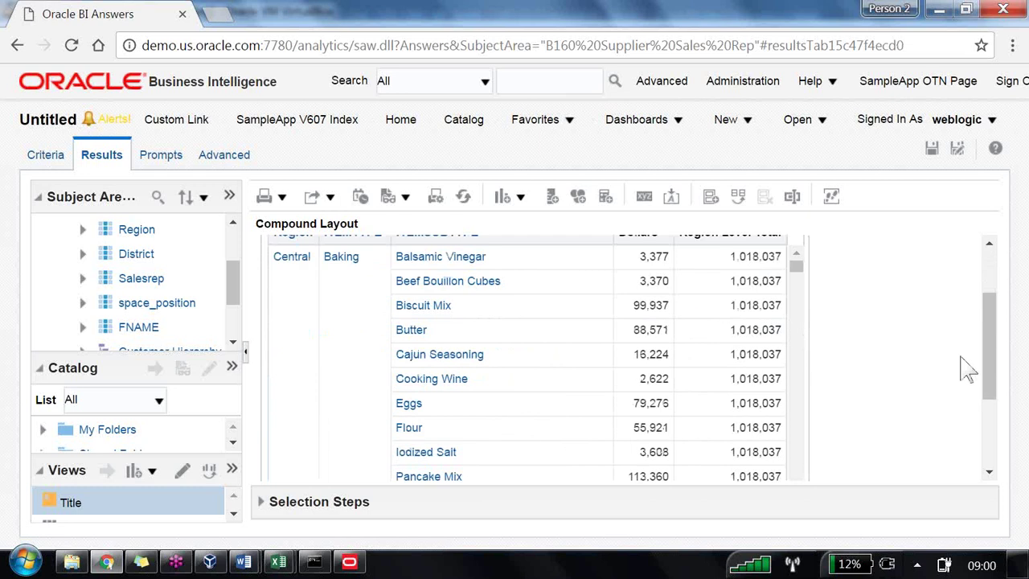
scroll(948, 368, "down", 2)
scroll(898, 353, "up", 2)
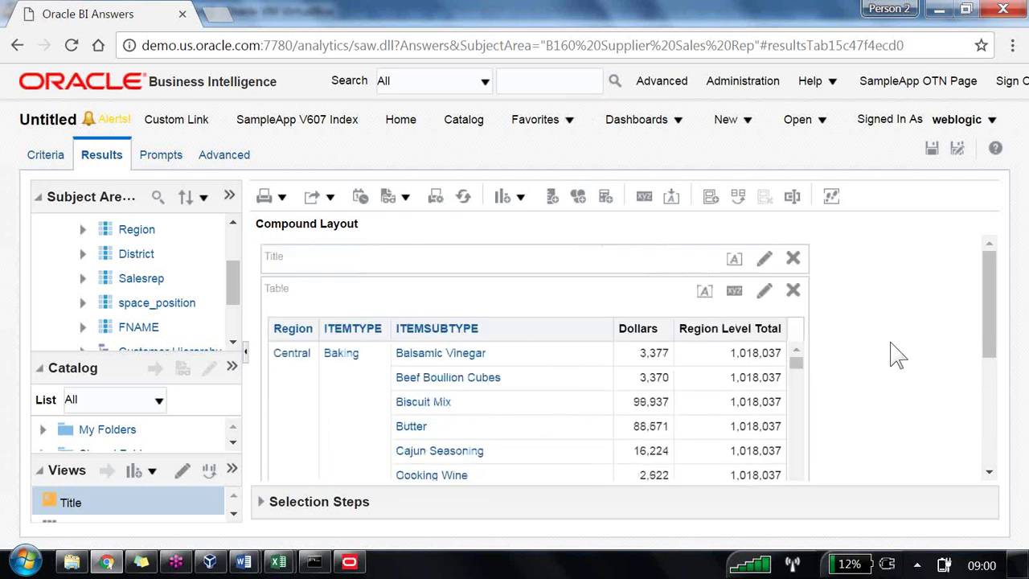
scroll(898, 353, "down", 1)
scroll(898, 354, "up", 1)
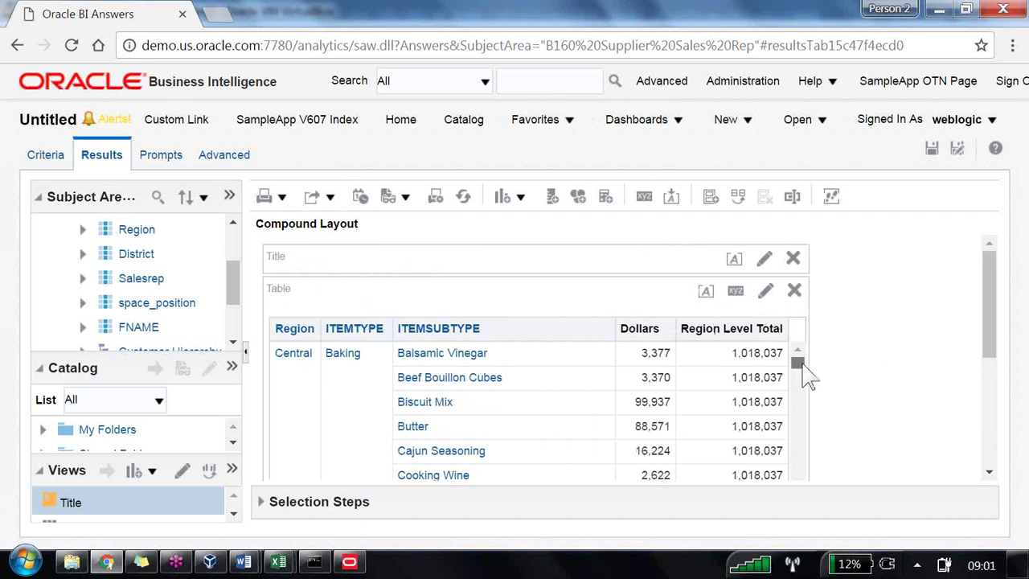
left_click_drag(804, 371, 804, 431)
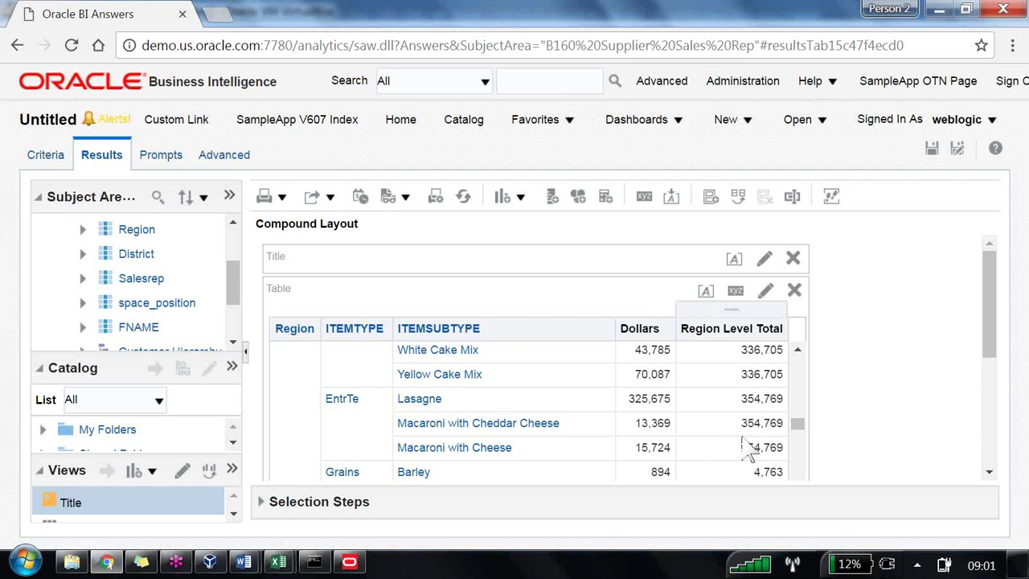
- Expand Fact - sales and its Derived Columns folder to reveal Grand Total
scroll(200, 298, "down", 3)
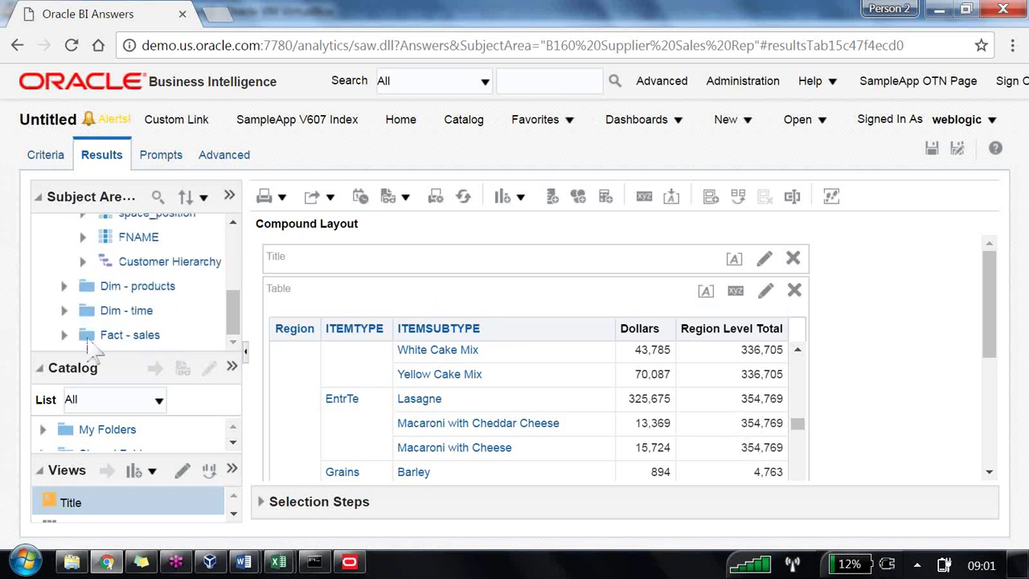
left_click(85, 332)
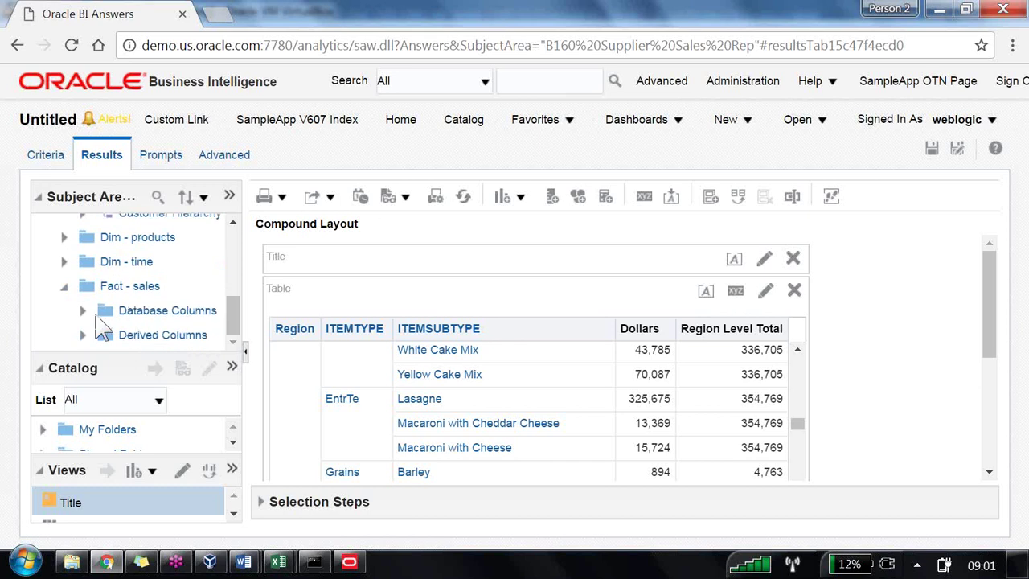
left_click(83, 334)
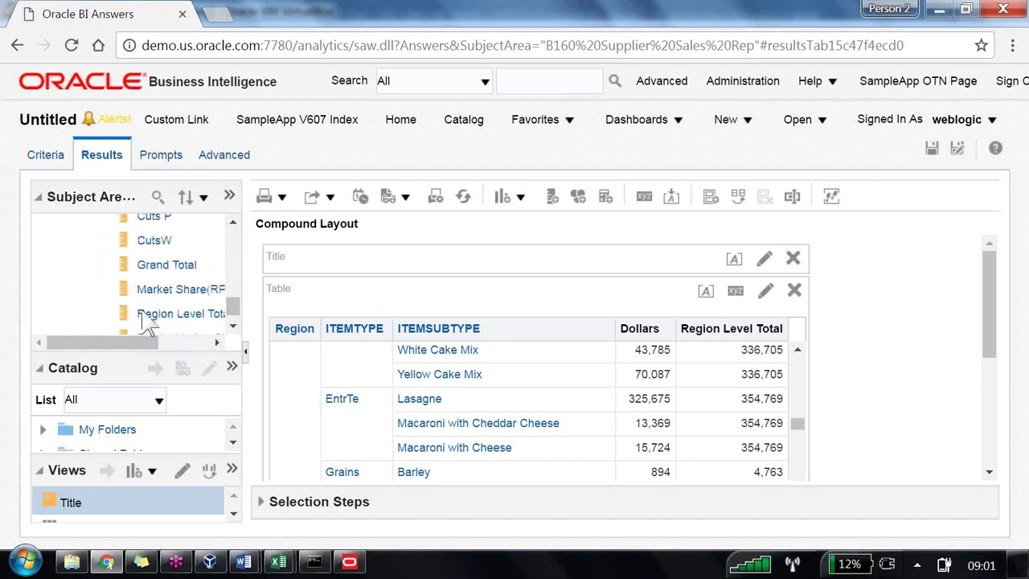
- Add Grand Total after Region Level Total and check every row reads 63,036,793
left_click_drag(171, 255, 763, 388)
scroll(868, 376, "down", 8)
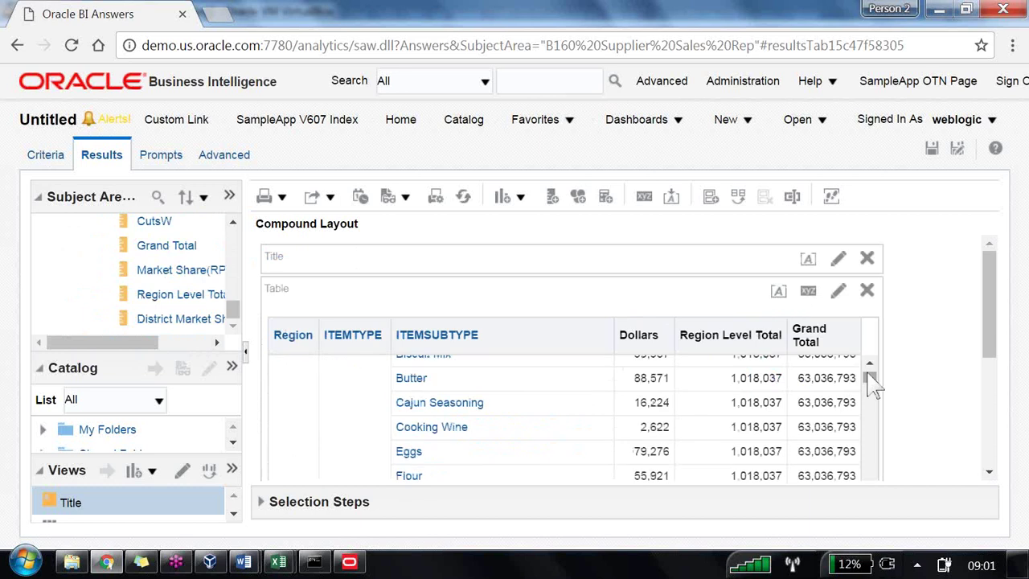
scroll(838, 414, "down", 10)
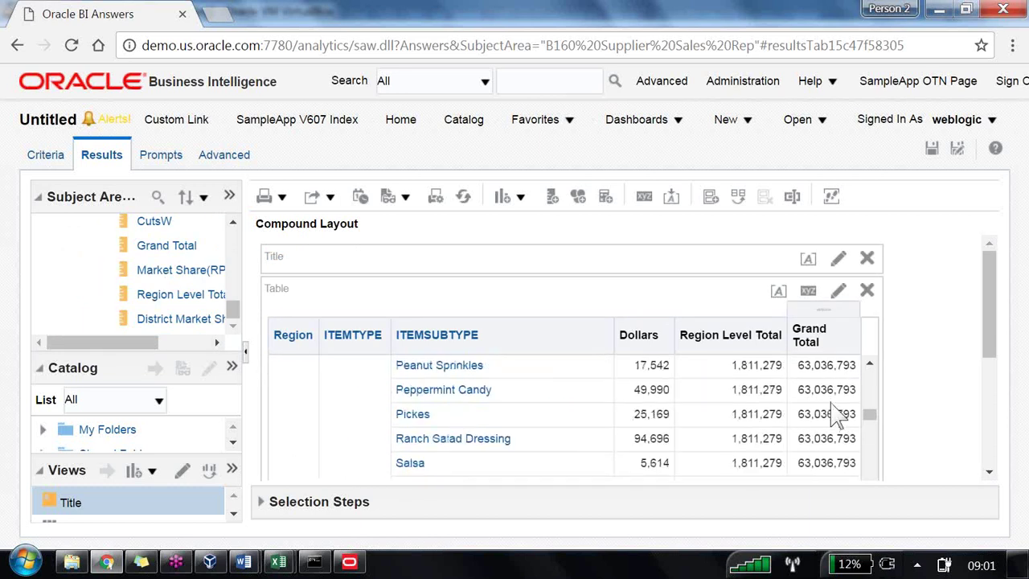
scroll(836, 410, "down", 12)
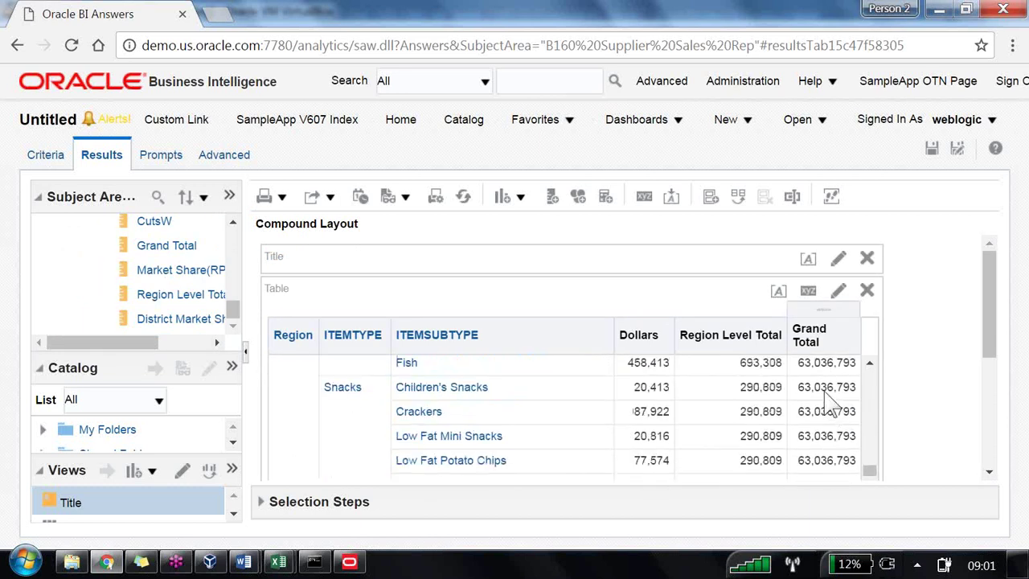
scroll(836, 400, "down", 12)
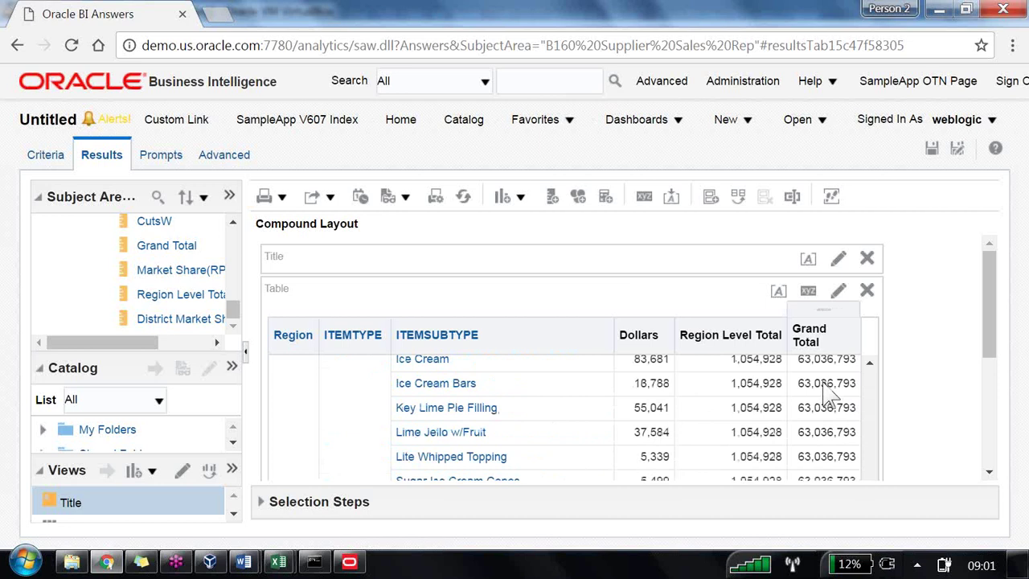
scroll(828, 395, "down", 12)
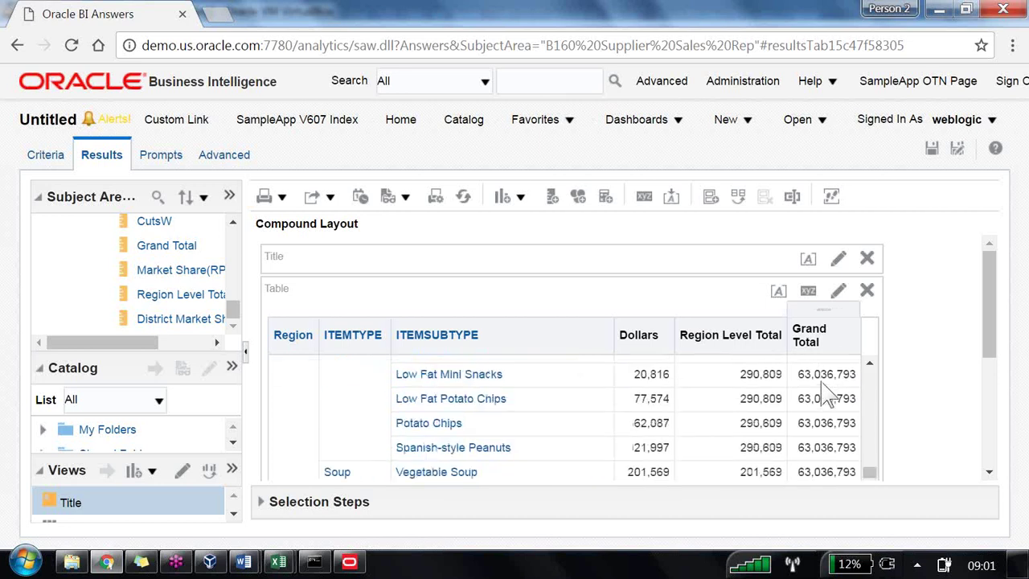
scroll(828, 394, "up", 5)
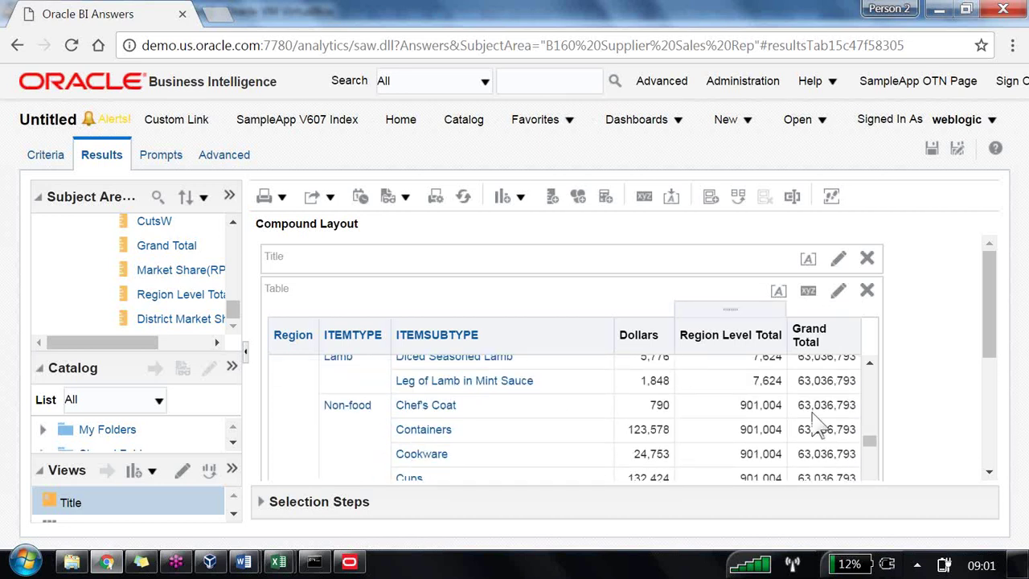
scroll(819, 426, "up", 5)
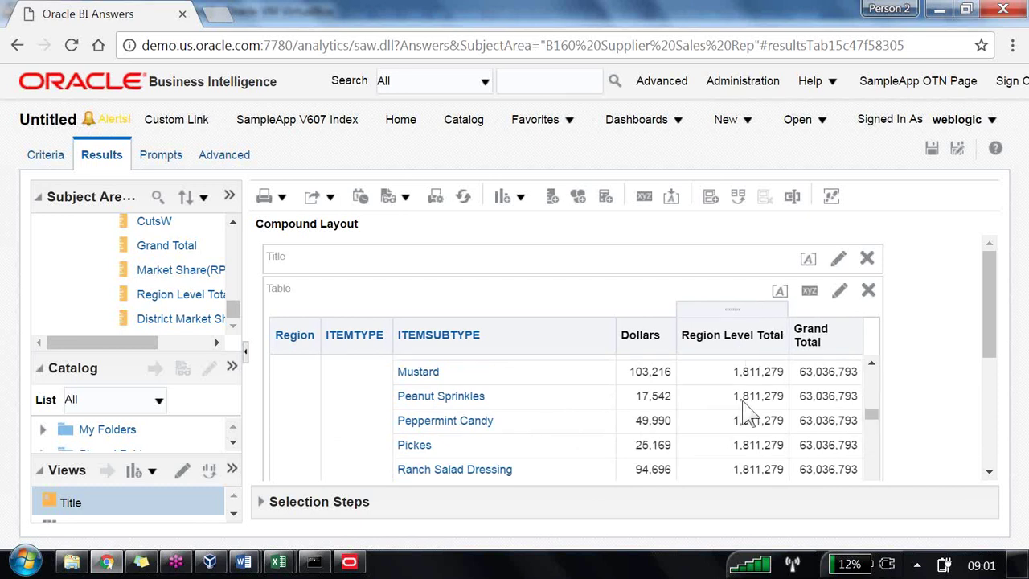
scroll(731, 393, "up", 10)
scroll(731, 426, "up", 5)
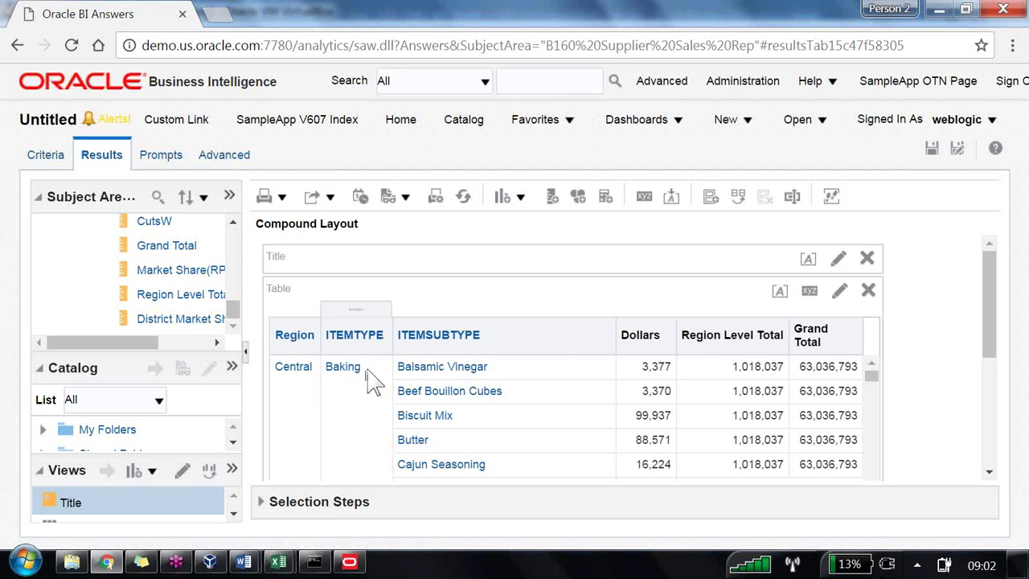
scroll(345, 385, "down", 5)
scroll(381, 397, "down", 8)
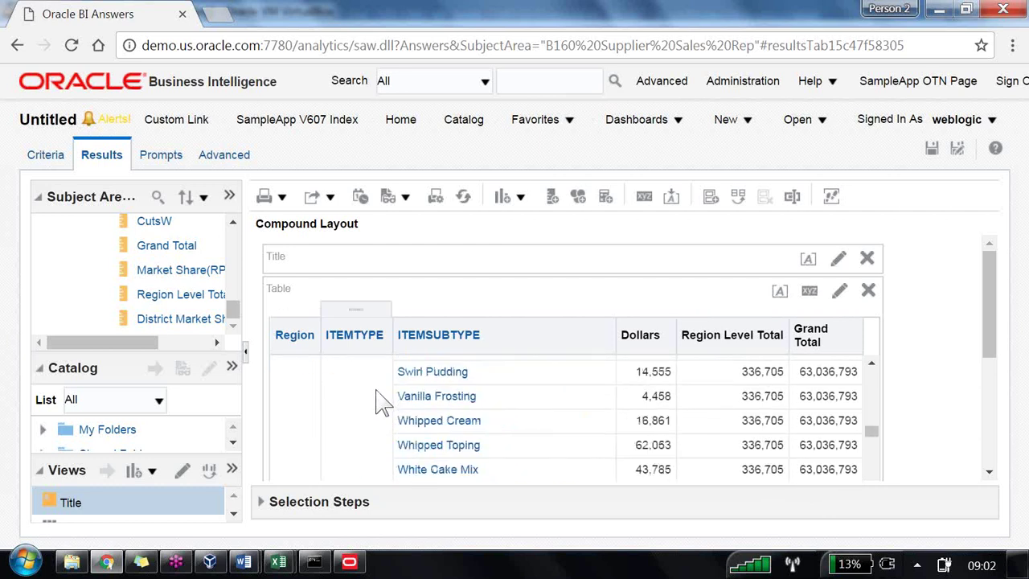
scroll(381, 398, "down", 10)
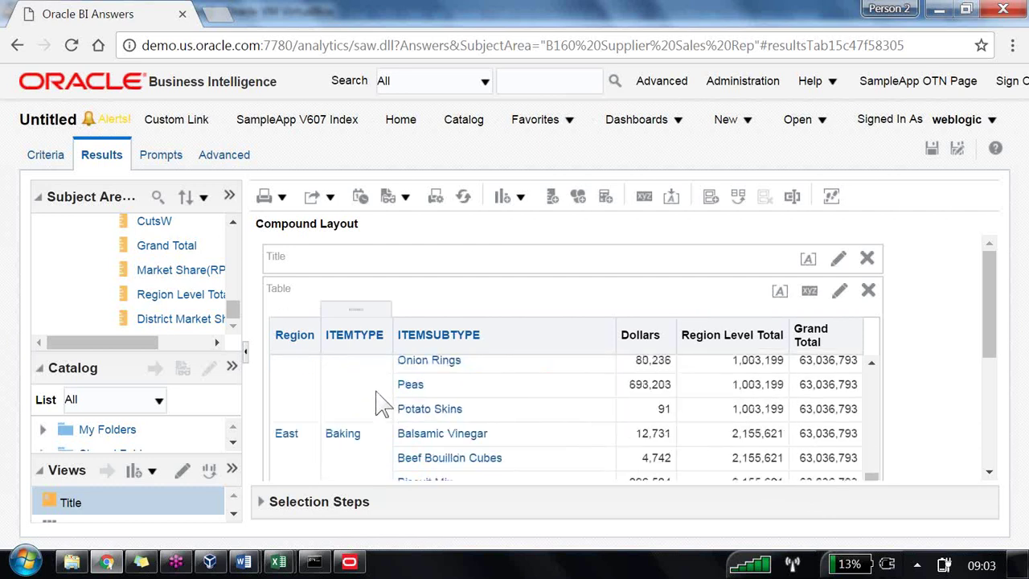
scroll(381, 404, "up", 8)
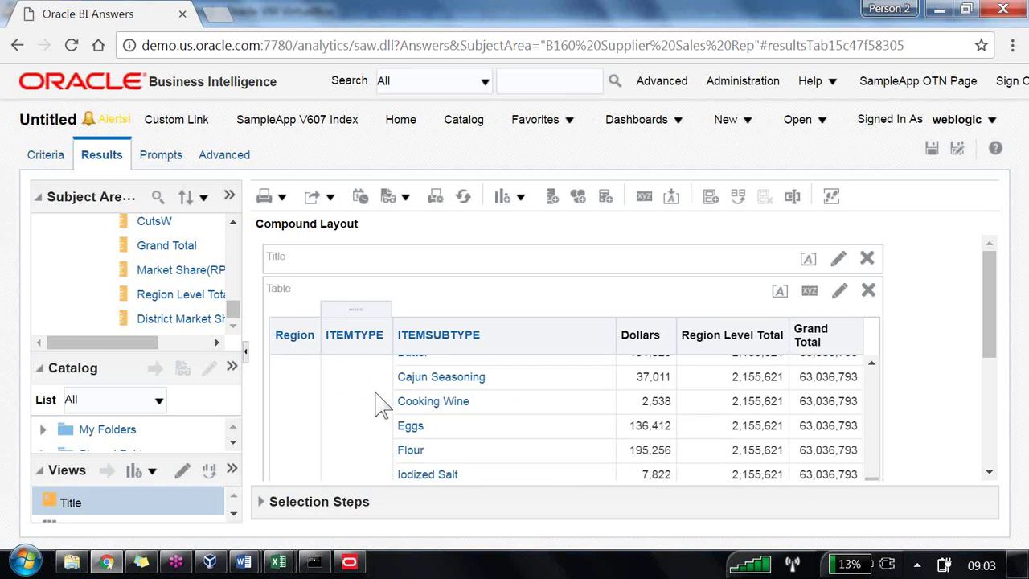
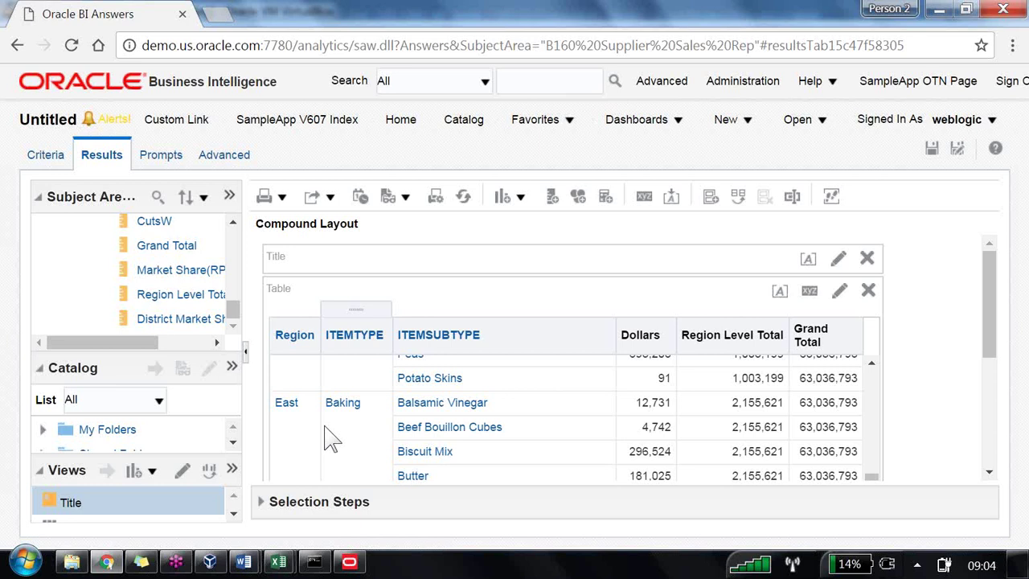
- Clear Region Level Total's Product Type Level for Products Hierarchy, keeping only Customer Hierarchy's Region Level
key("alt+Tab")
key("alt+Tab")
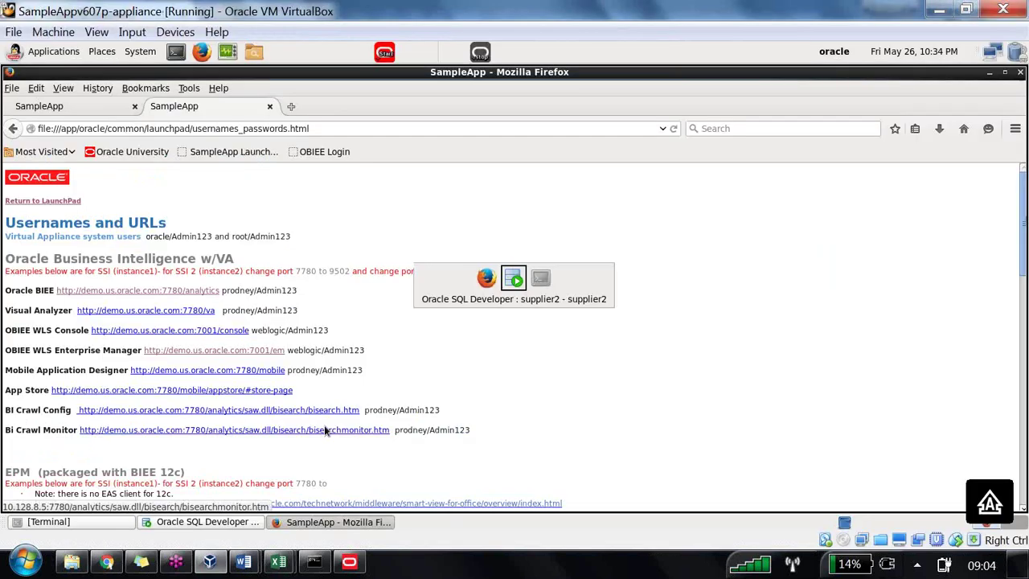
left_click(348, 561)
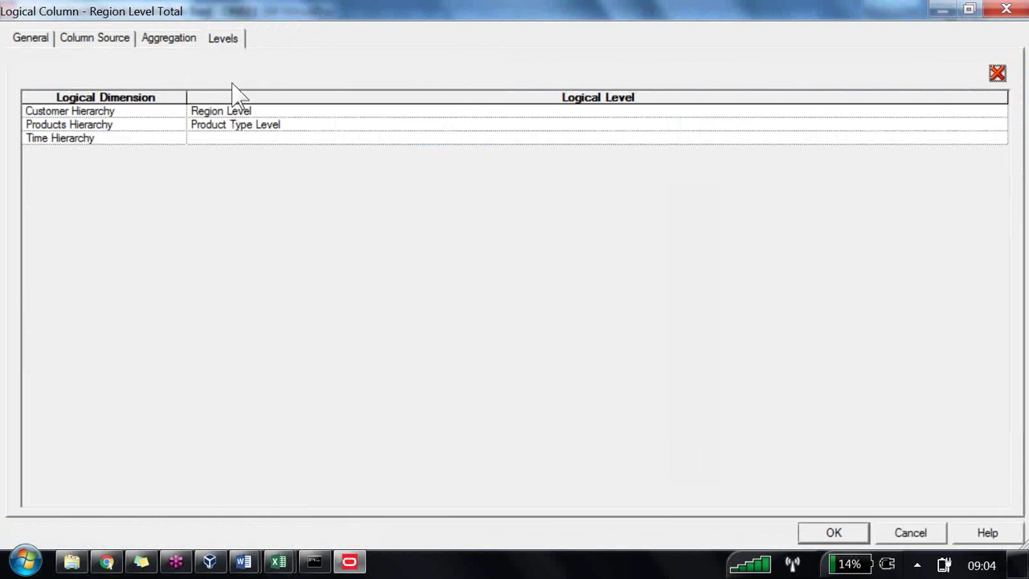
key("Down")
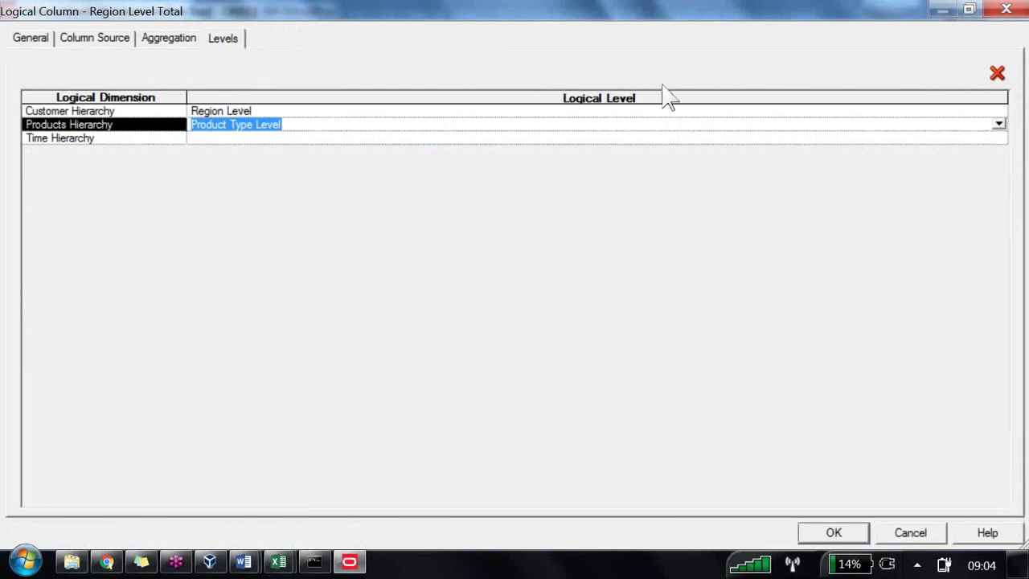
key("alt+Down")
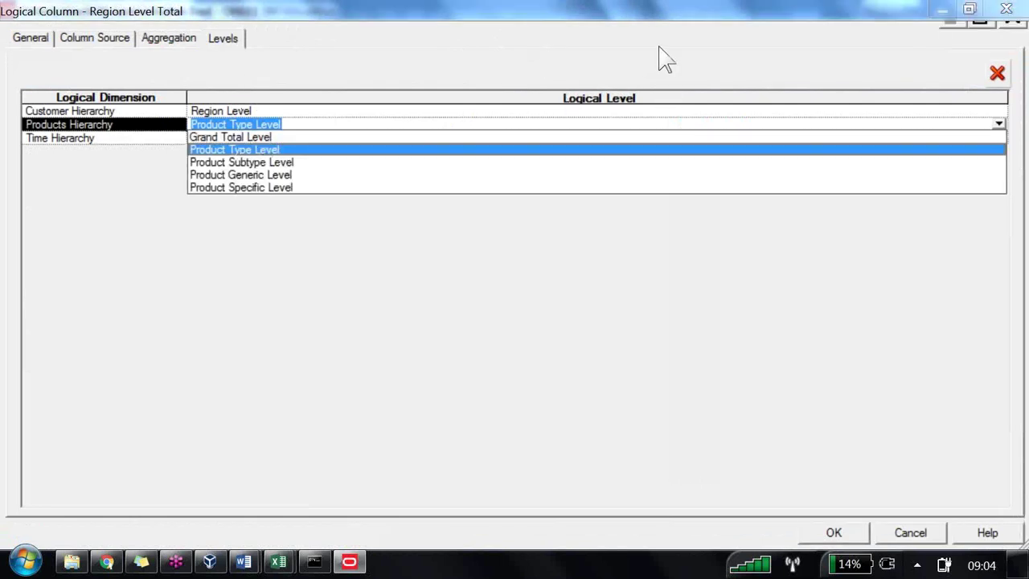
key("Return")
key("Delete")
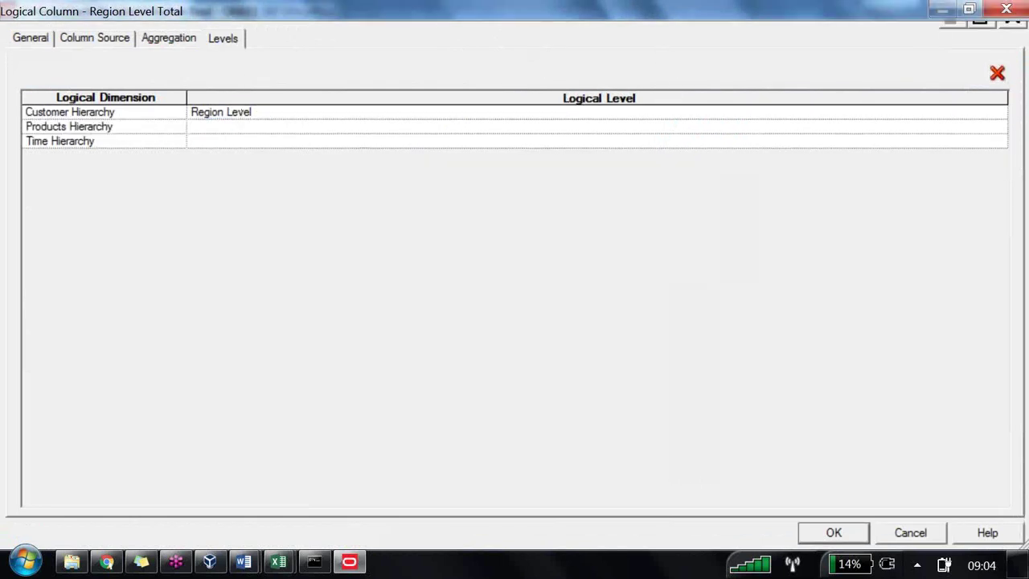
left_click(820, 530)
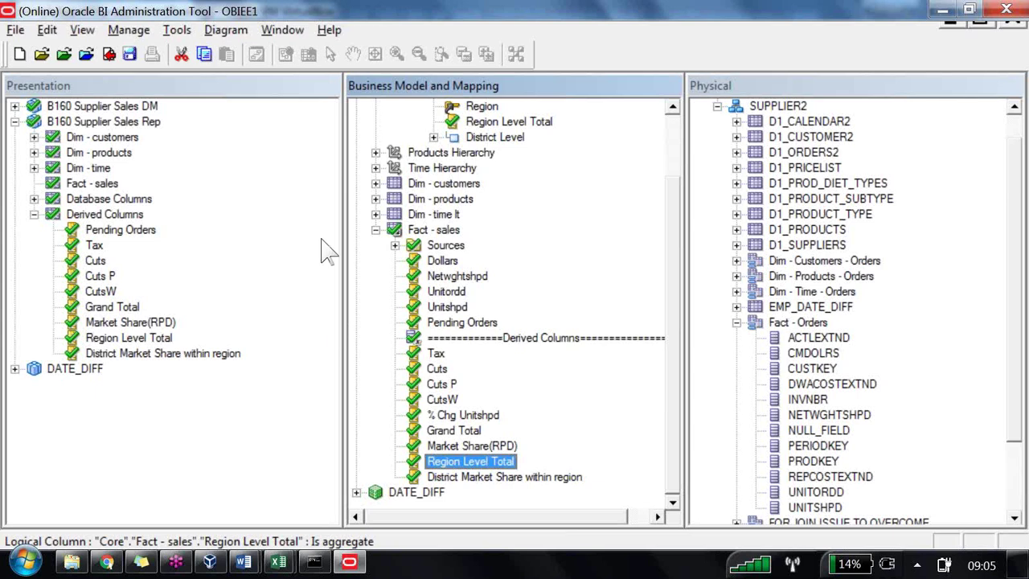
- Duplicate the Dollars column and rename the copy Dollars#1 to 'Product Type Level total'
key("Up")
key("Up")
key("Up")
key("Up")
key("Up")
key("Up")
key("Up")
key("Up")
key("Up")
key("Up")
key("Up")
key("Up")
key("Up")
key("shift+F10")
key("Down")
key("Down")
key("Down")
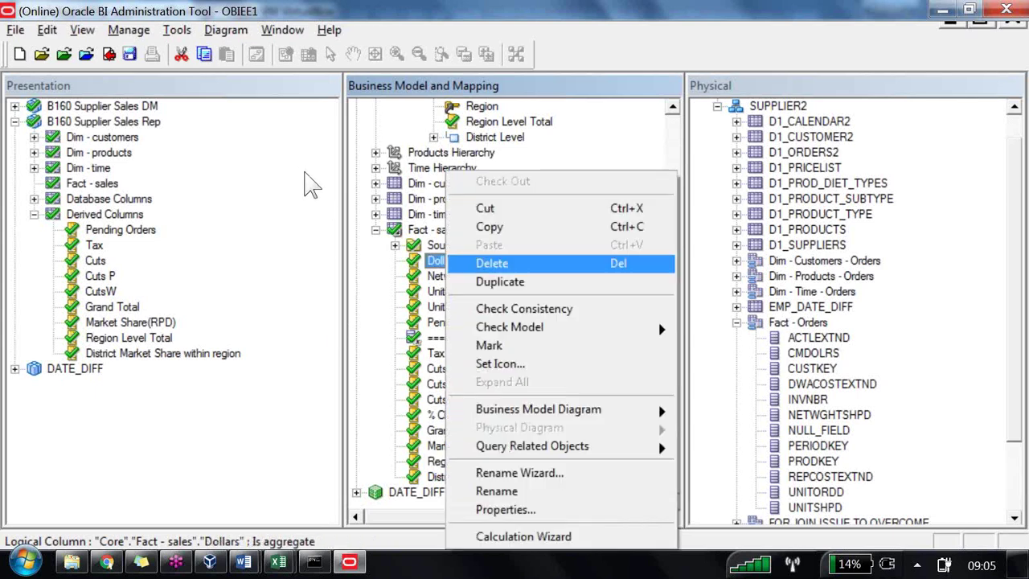
key("Down")
key("Return")
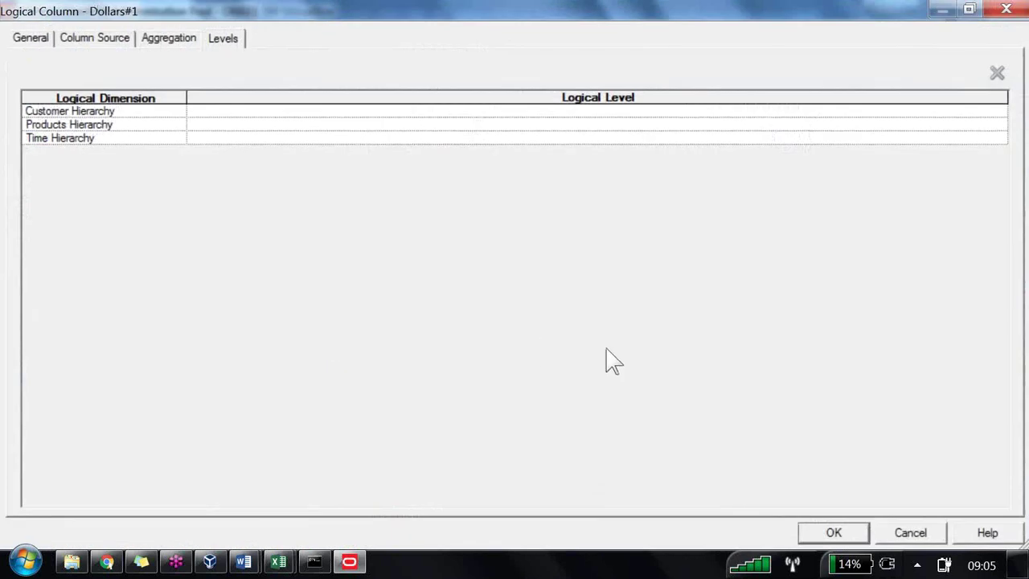
key("Escape")
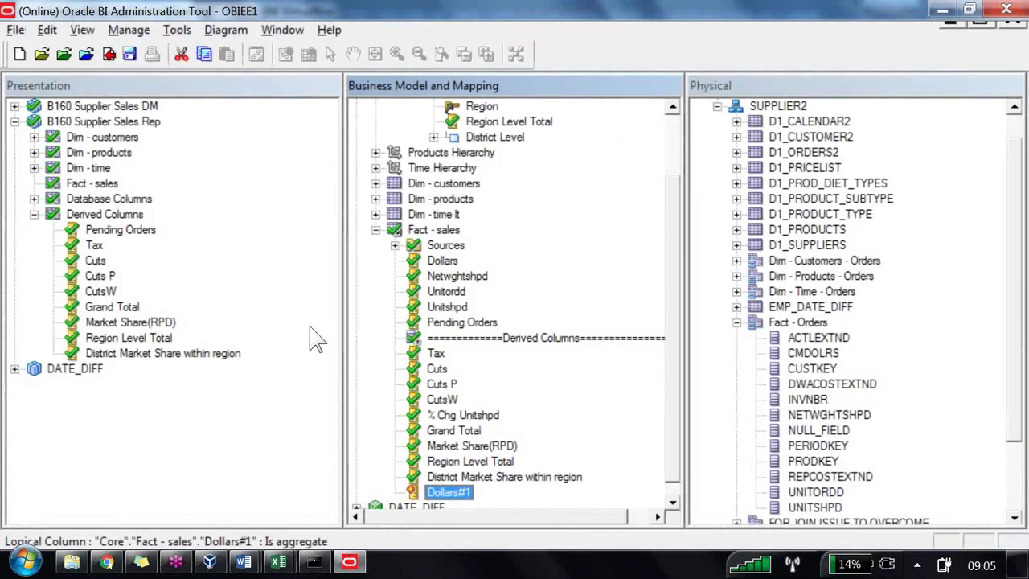
key("shift+F10")
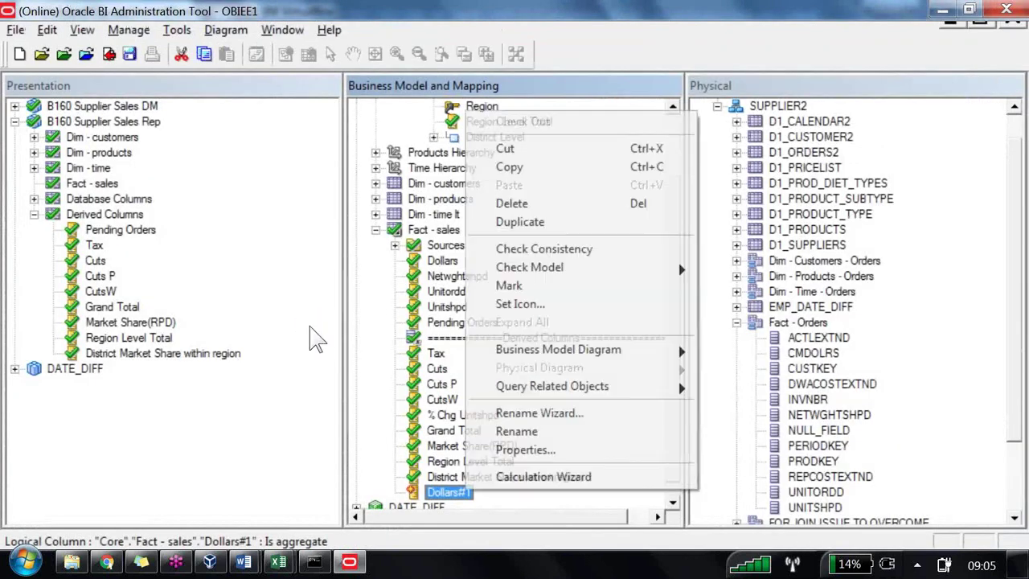
key("Up")
key("Up")
key("Up")
key("Up")
key("Down")
key("Return")
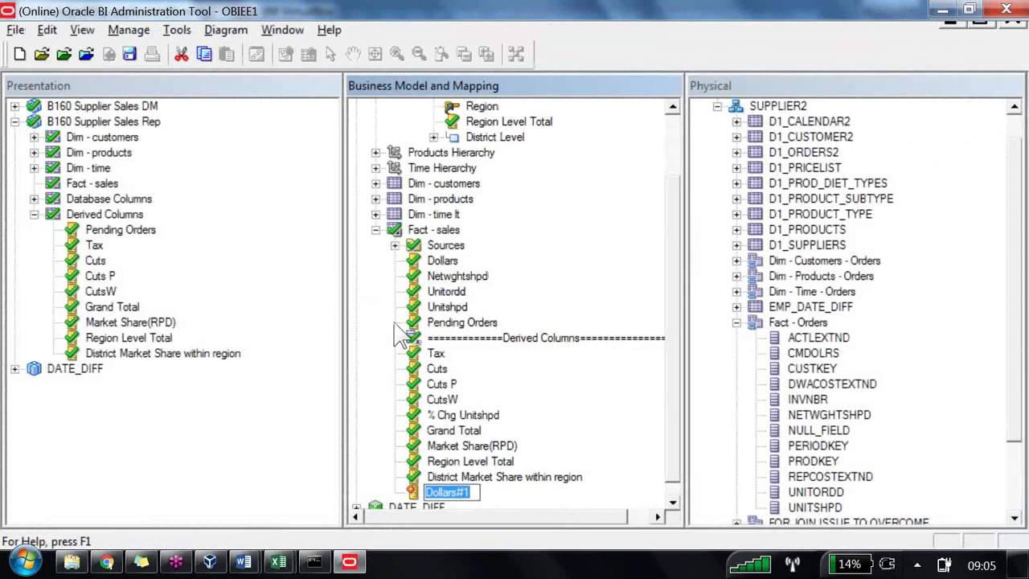
type("Product Type Level total")
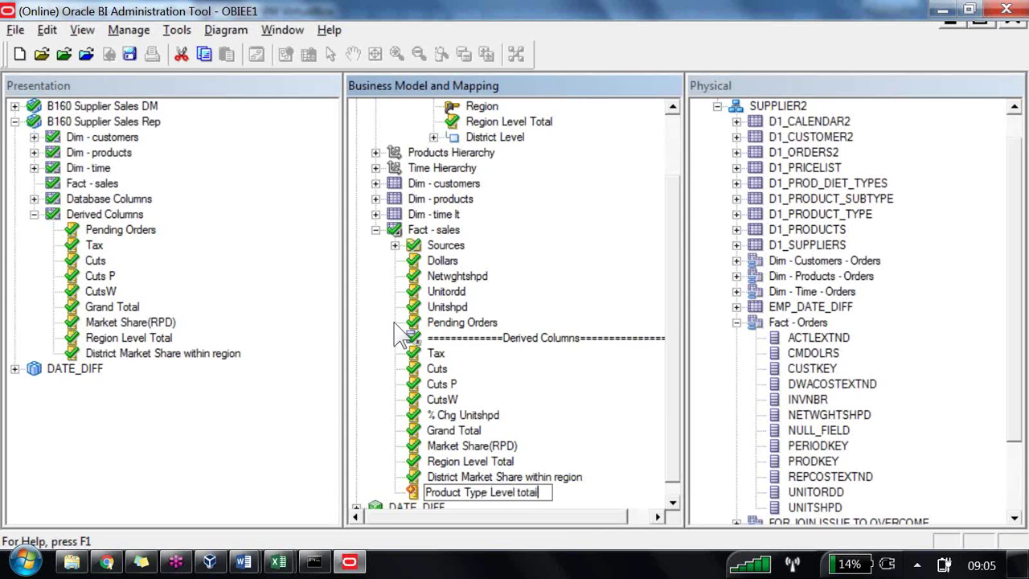
key("Return")
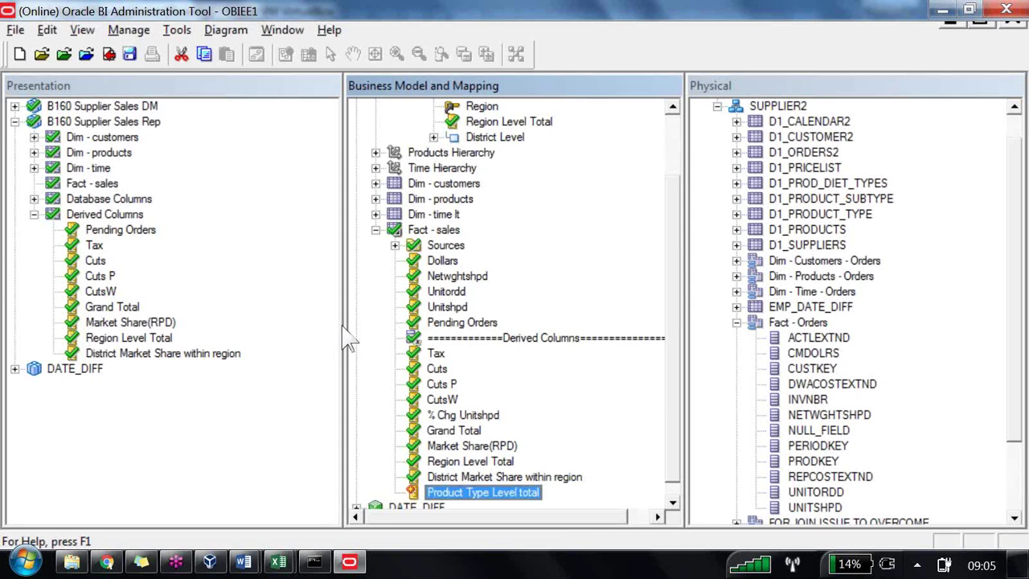
- Set Product Type Level total's Products Hierarchy level to Product Type Level
key("Return")
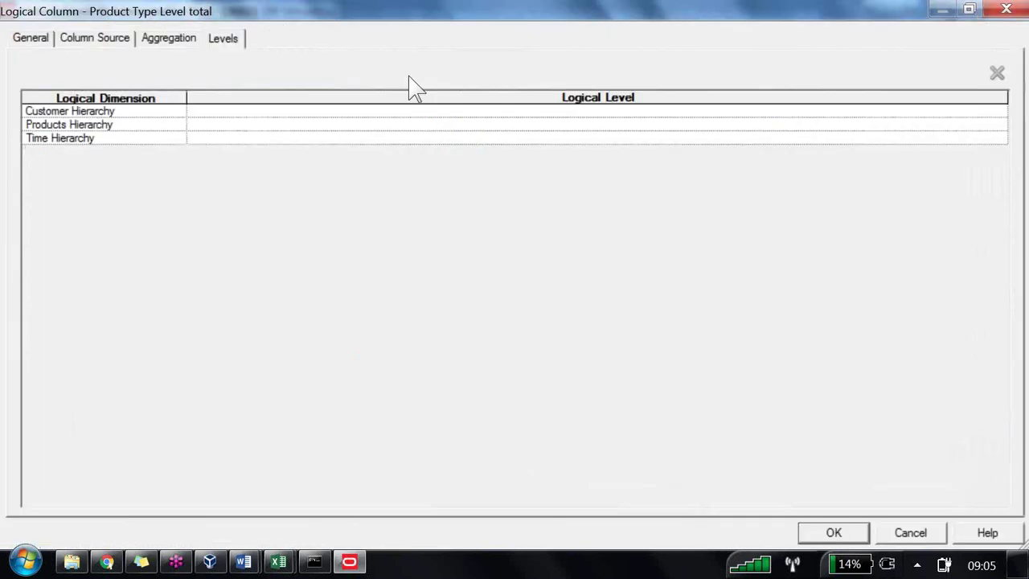
left_click(978, 124)
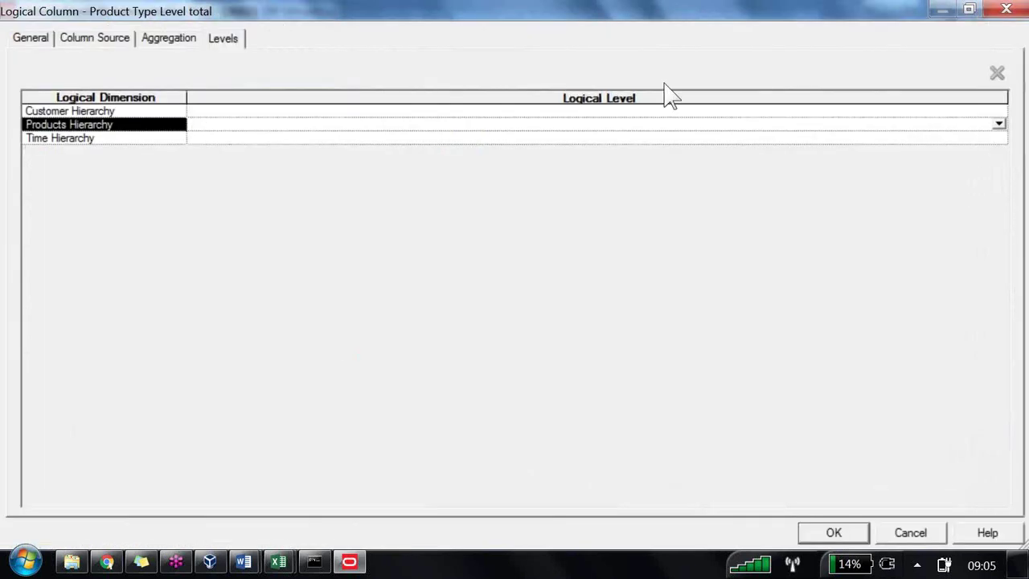
key("alt+Down")
key("Down")
key("Return")
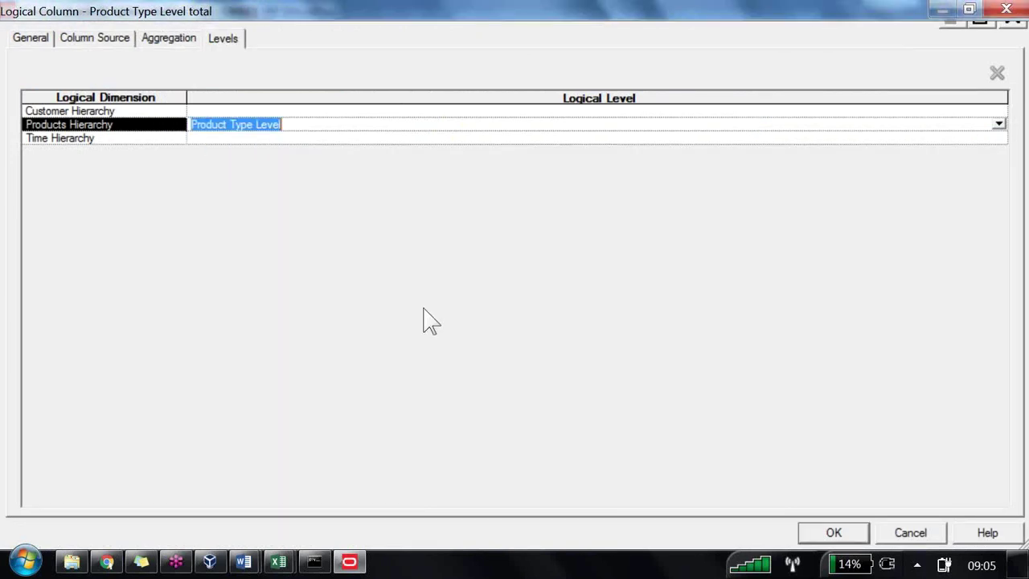
left_click(544, 352)
key("Return")
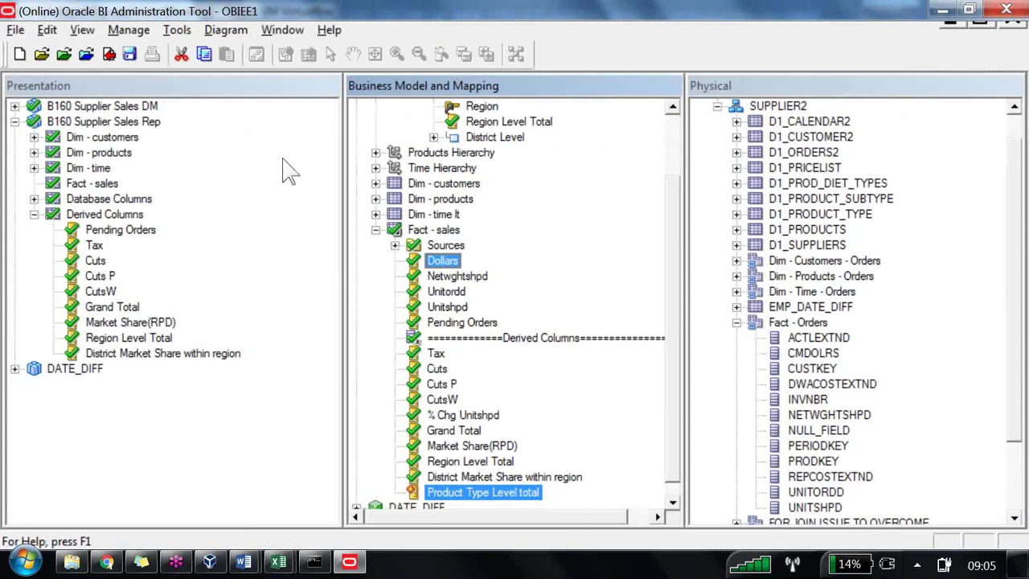
- Create a new logical column in Fact - sales named 'Product subtype share with in type'
key("Left")
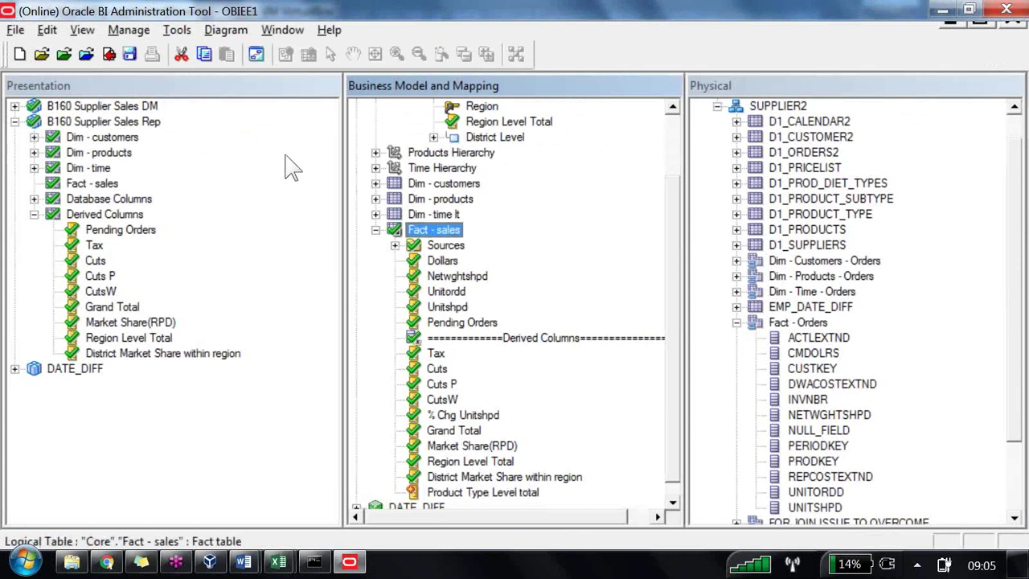
key("shift+F10")
key("Right")
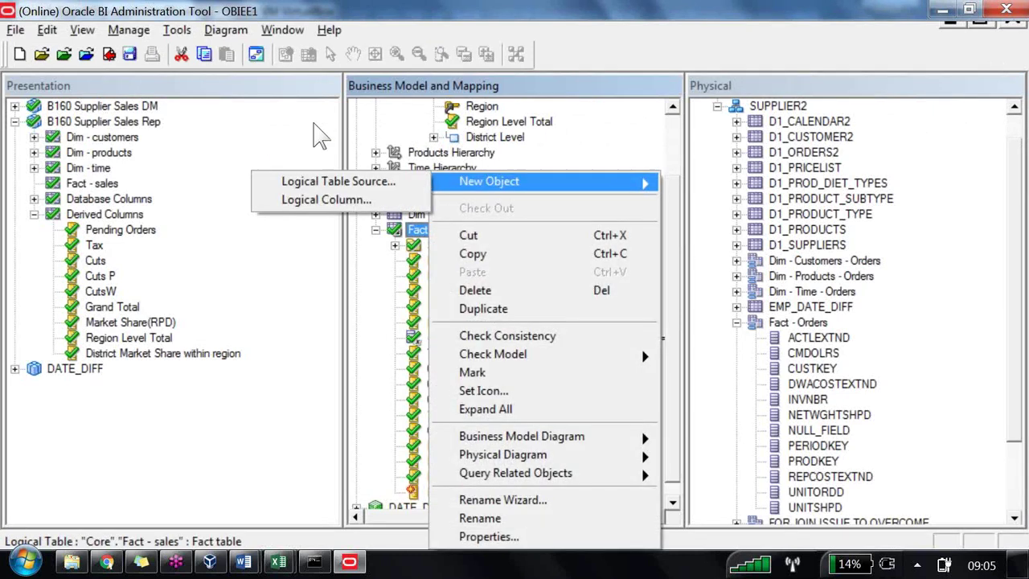
key("Down")
key("Return")
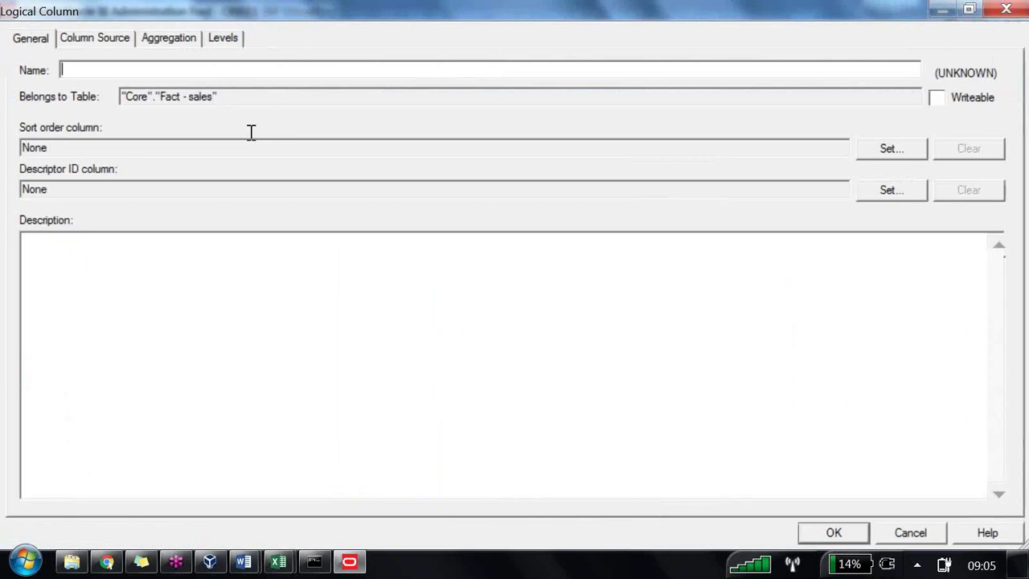
type("Product sub")
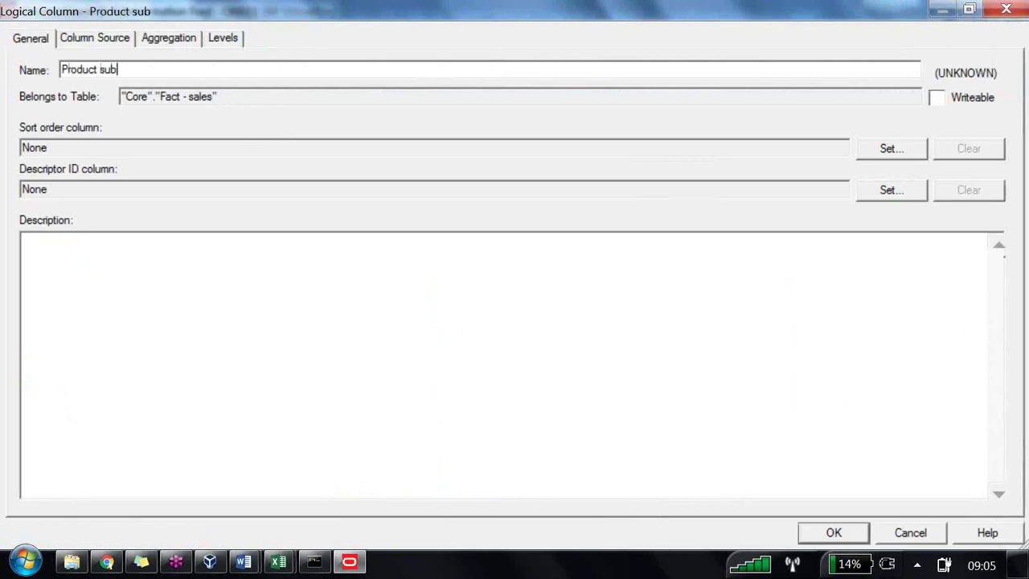
type("type sha")
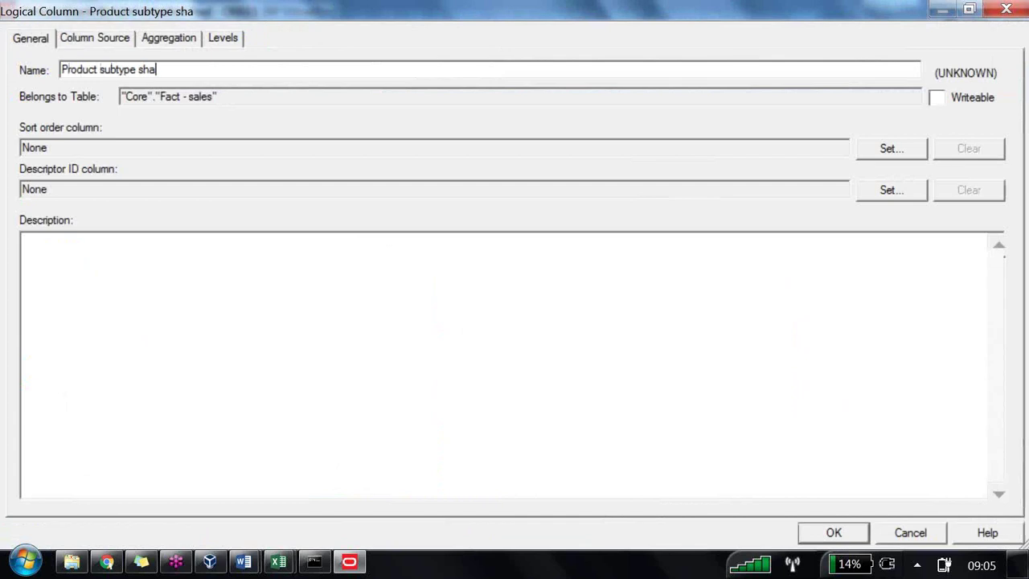
type("re with ")
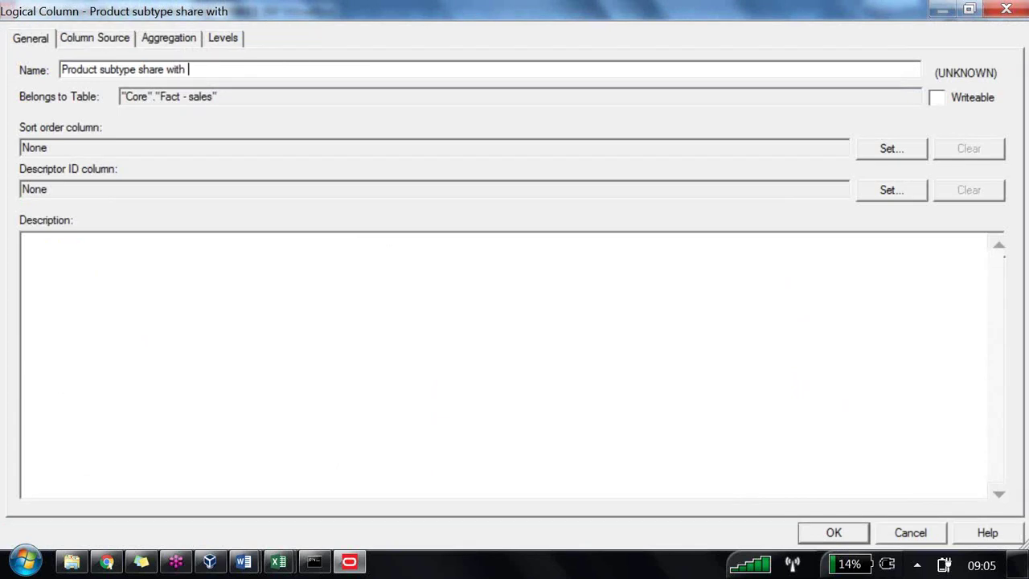
type("in typ")
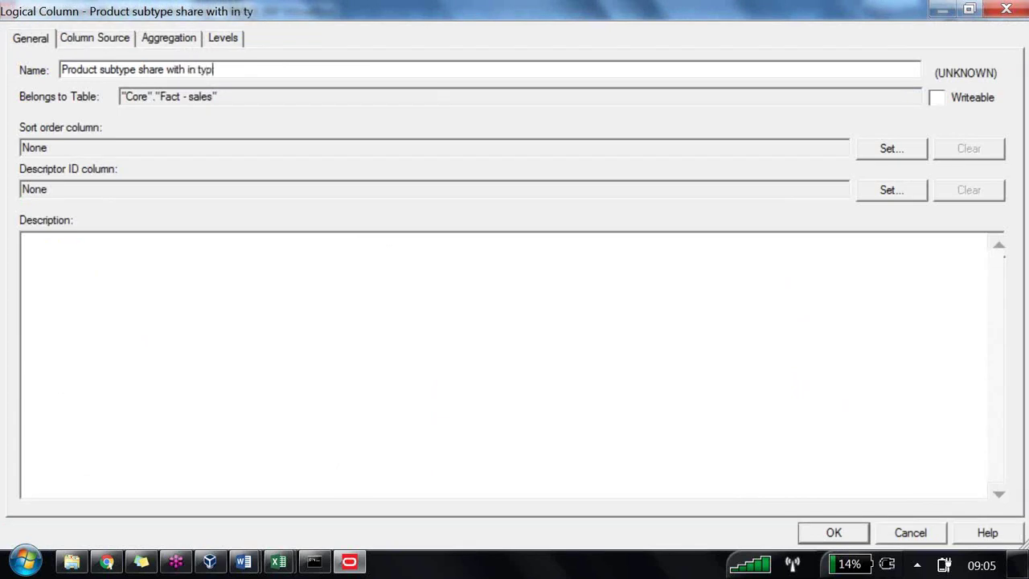
type("e")
- Make the column derive from an expression beginning with Fact - sales.Dollars
left_click(68, 35)
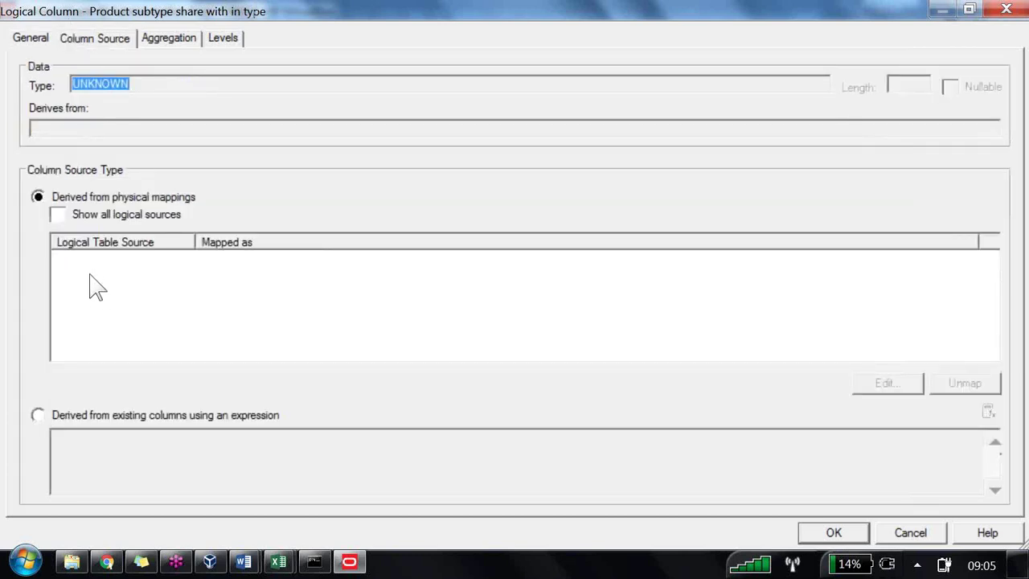
key("alt+e")
key("Tab")
key("Return")
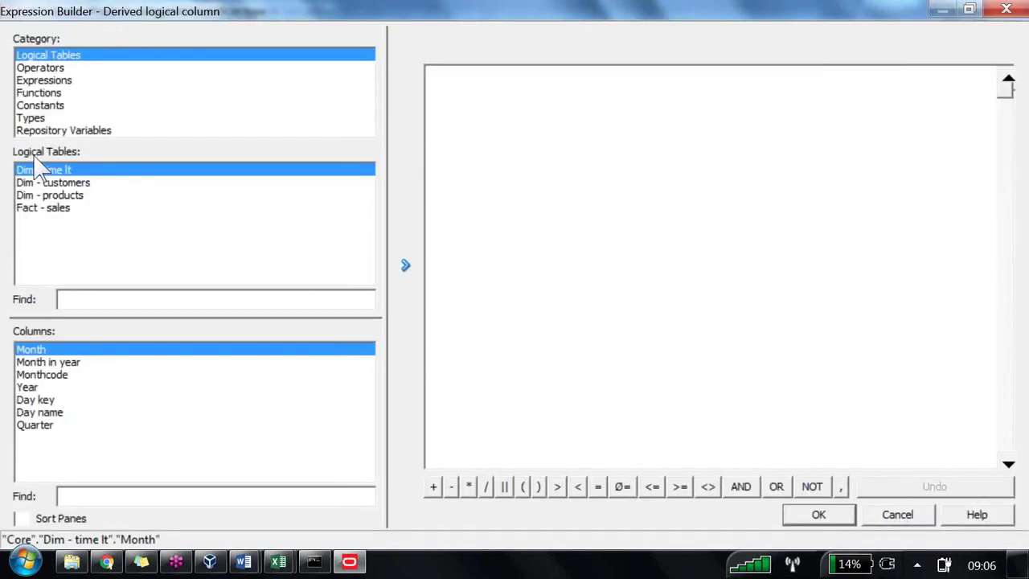
key("End")
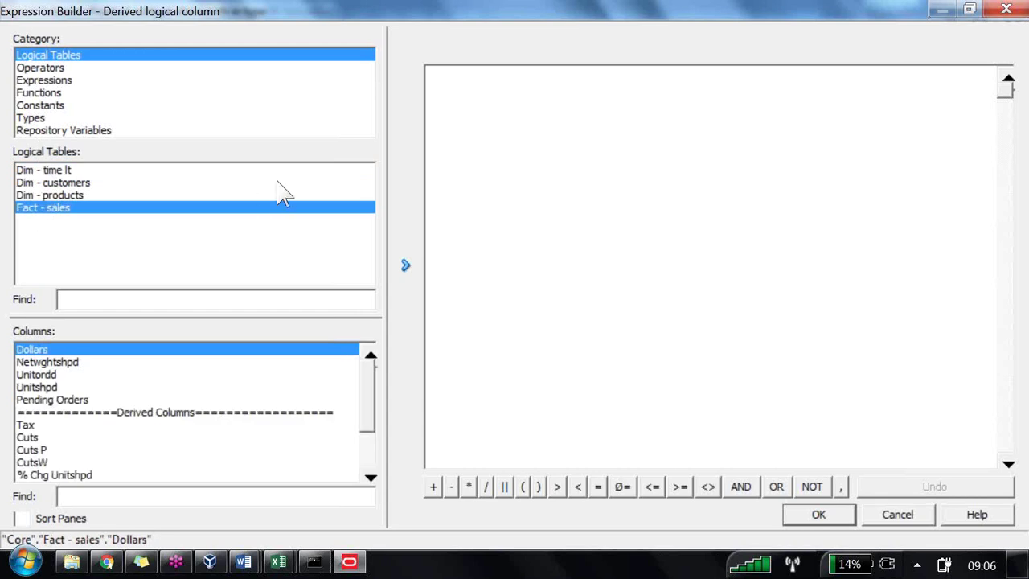
key("Tab")
key("Return")
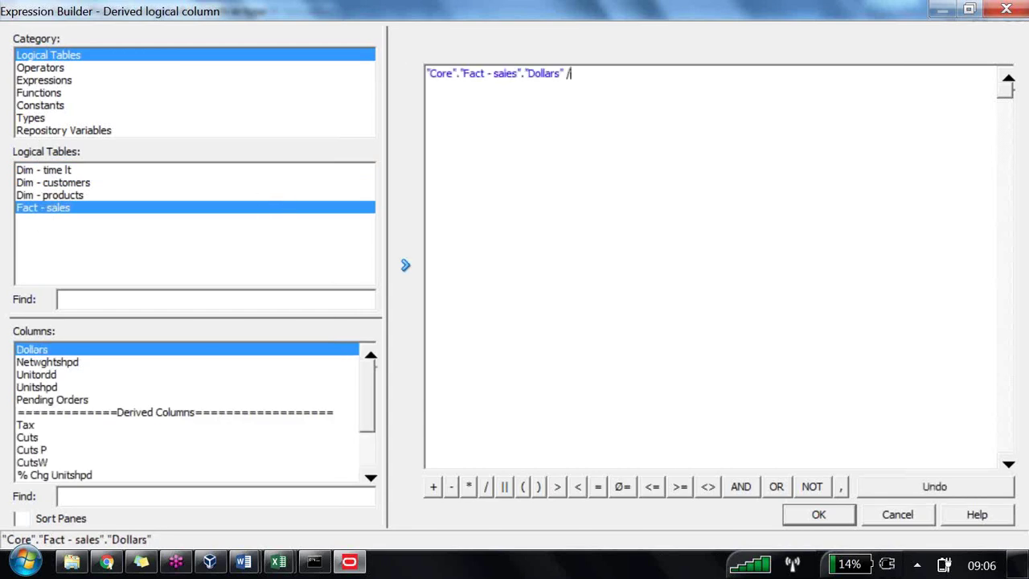
- Divide Dollars by Product Type Level total times 100 and save the column
key("Down")
key("Down")
key("Down")
key("Down")
scroll(40, 286, "down", 2)
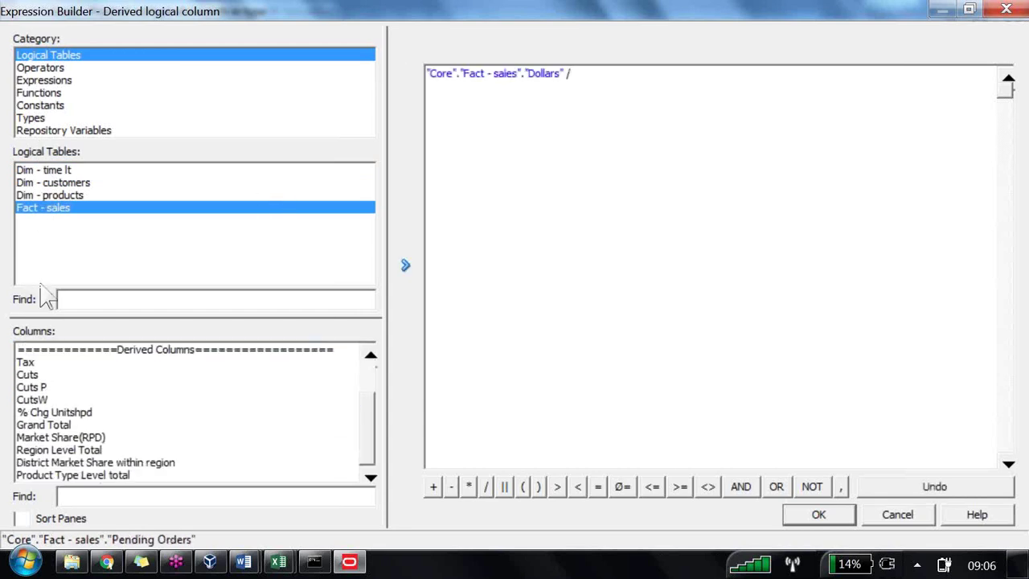
left_click(69, 475)
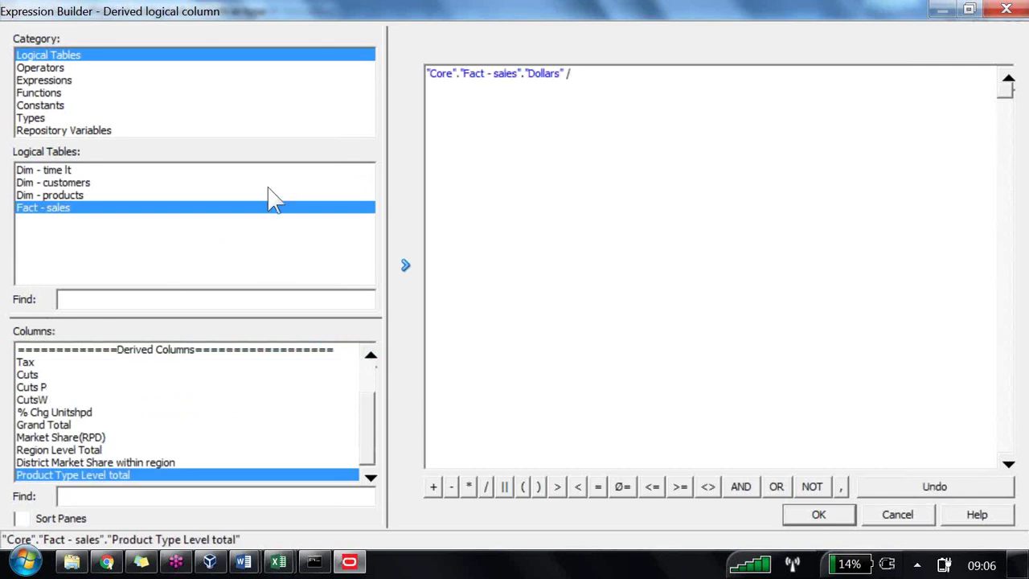
key("Tab")
key("Return")
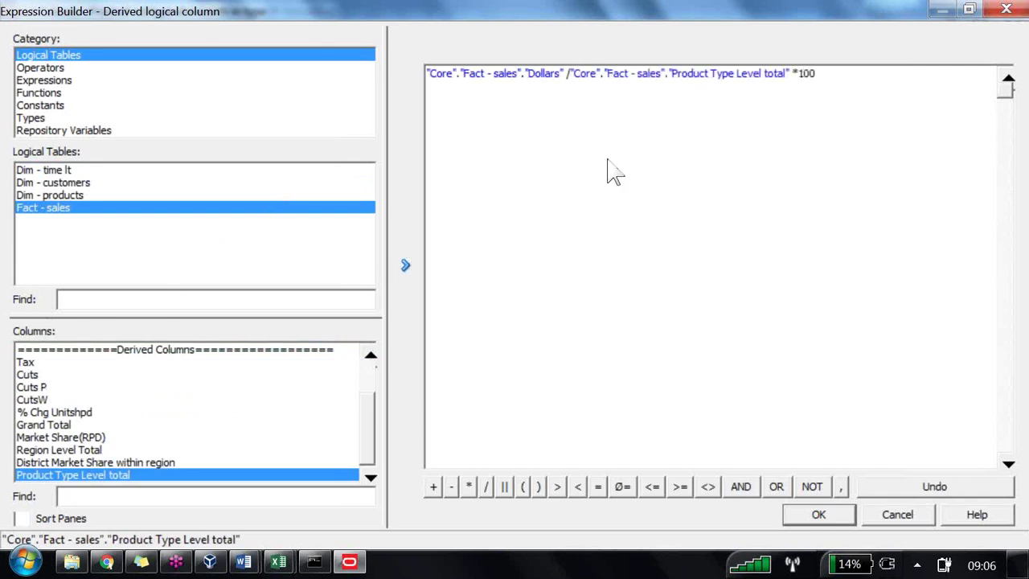
key("Return")
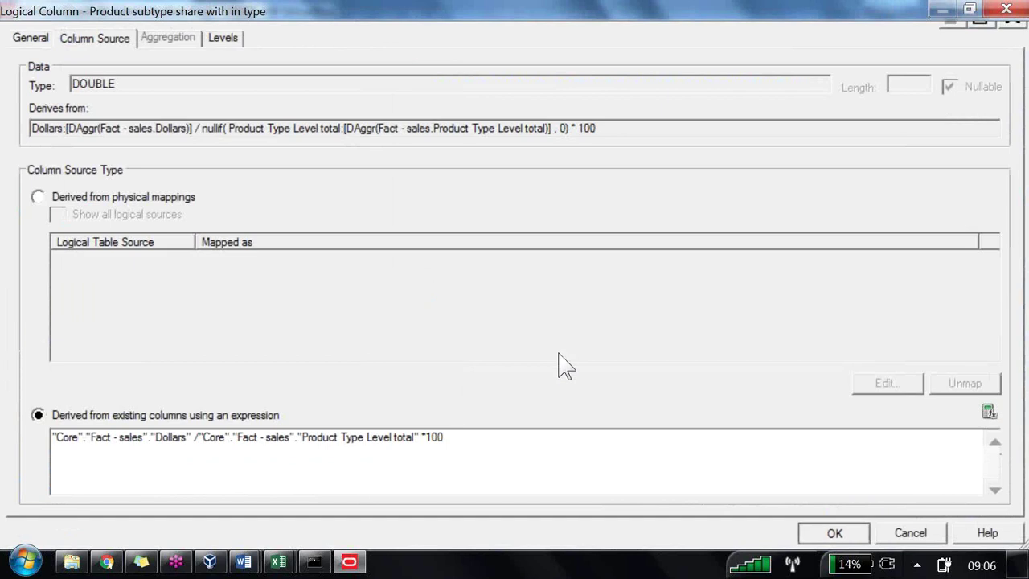
key("Return")
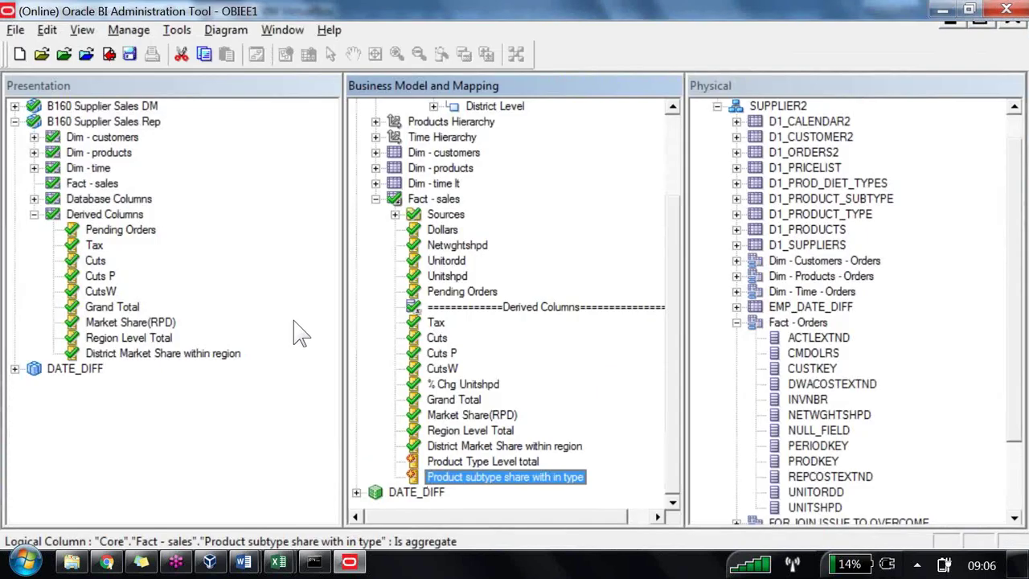
- Add both new columns to the presentation Derived Columns folder and check in changes (0 errors, 10 warnings)
key("shift+Up")
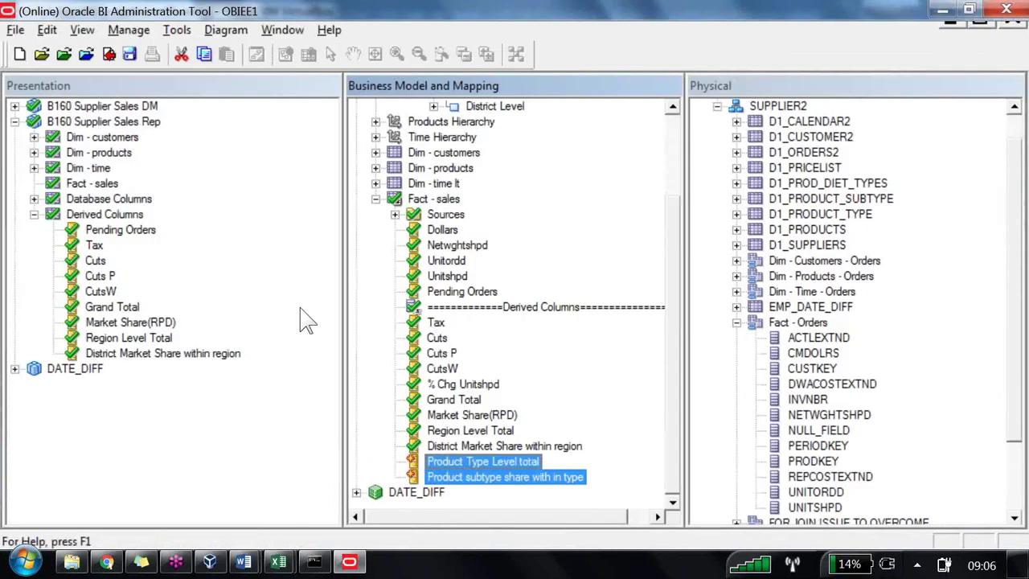
left_click_drag(305, 320, 87, 160)
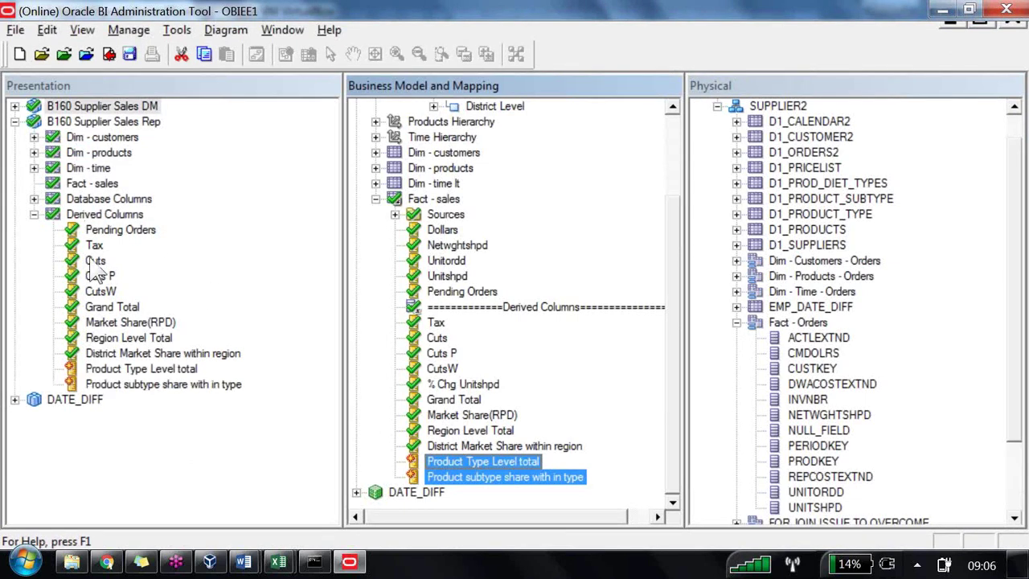
left_click(86, 56)
key("Return")
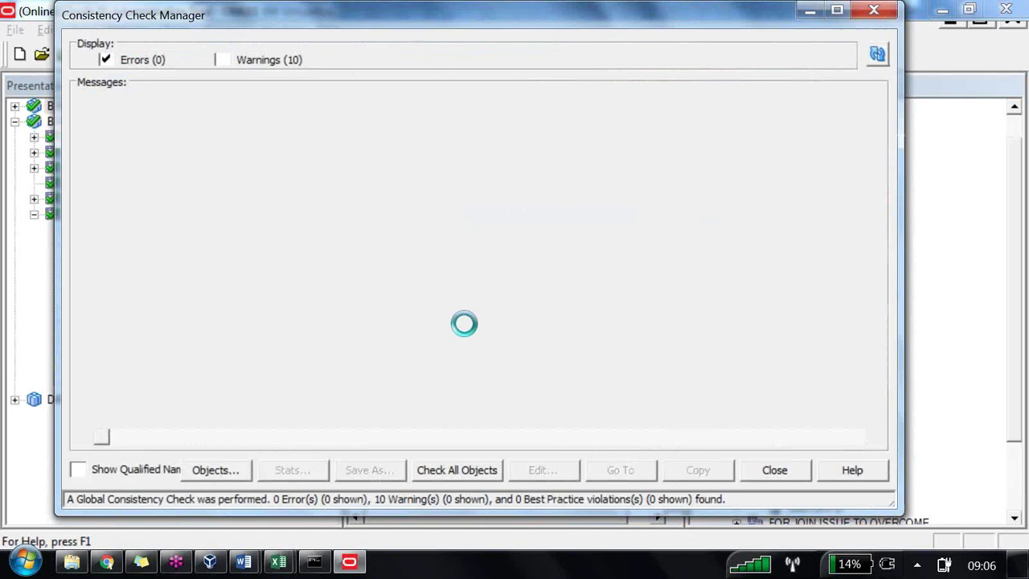
left_click(773, 468)
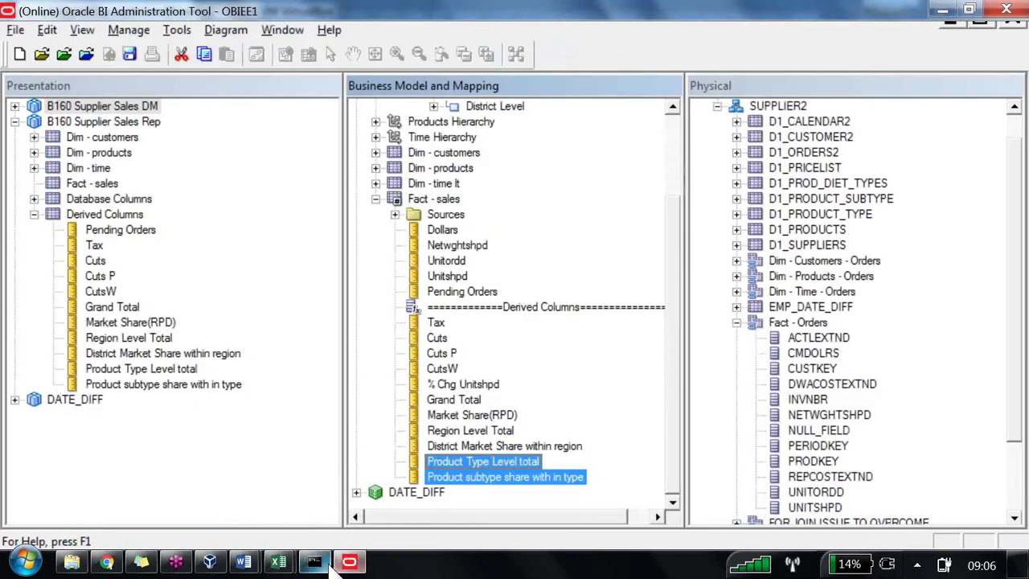
- Reload the server metadata in Oracle BI Answers from the subject area options
mouse_move(107, 562)
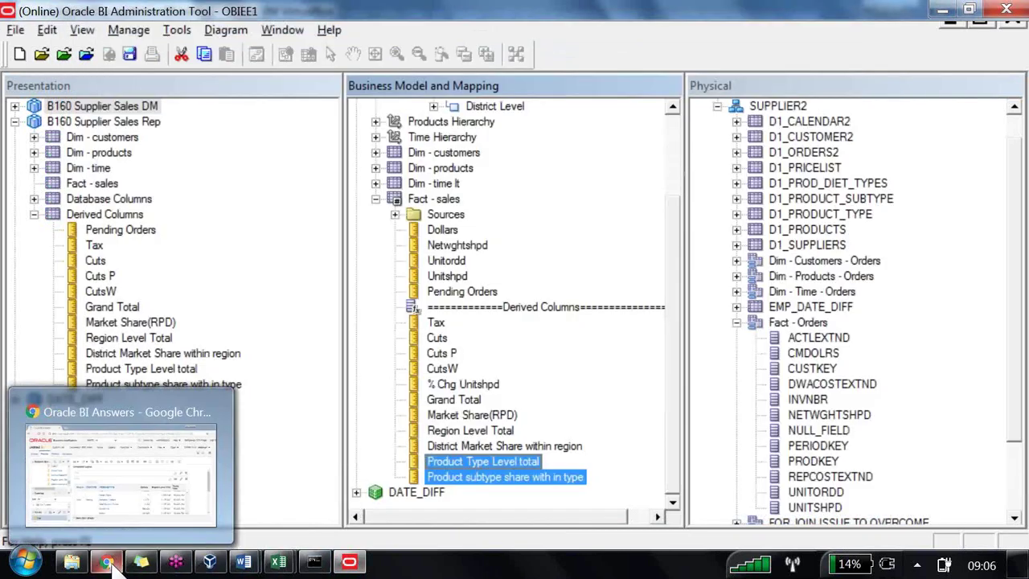
left_click(128, 454)
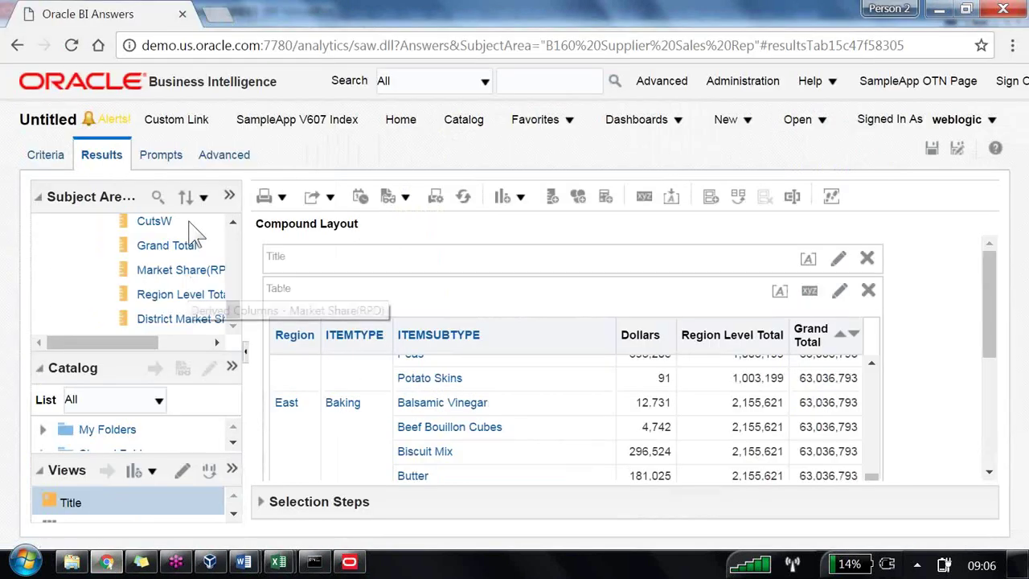
left_click(229, 196)
mouse_move(342, 248)
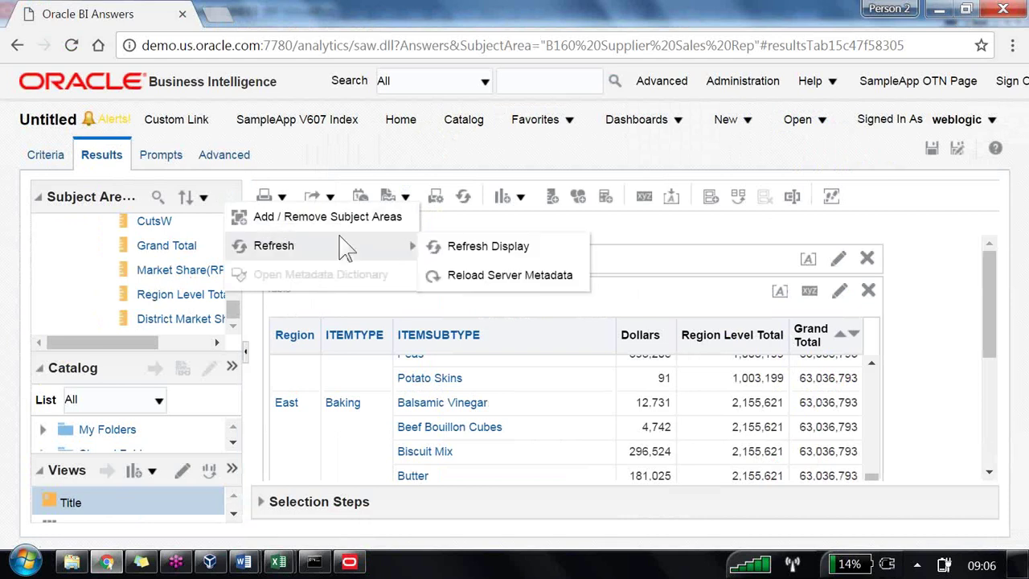
left_click(474, 275)
- Delete Region, Grand Total and Region Level Total from the criteria and view the results
left_click(59, 161)
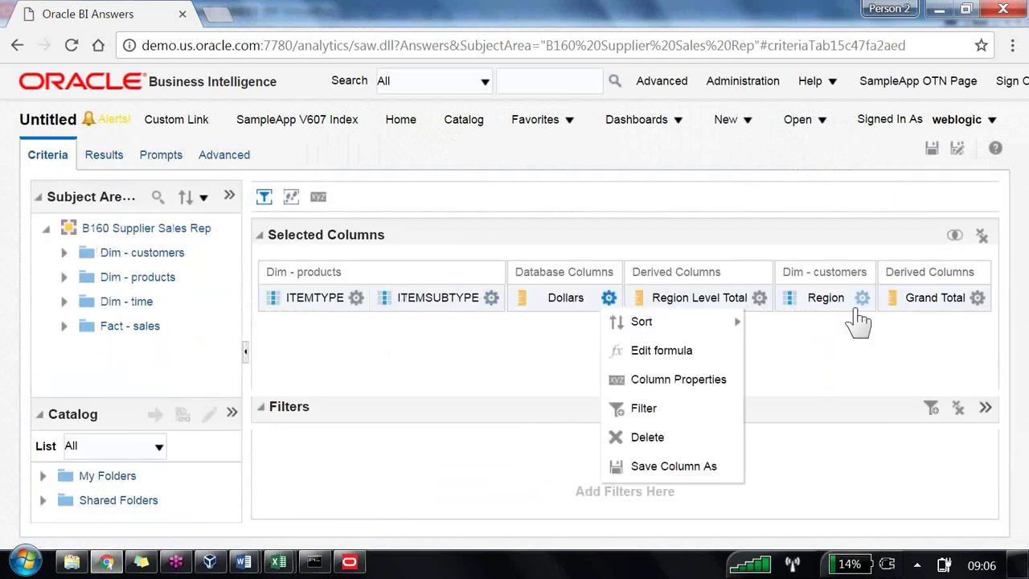
left_click(862, 298)
left_click(914, 438)
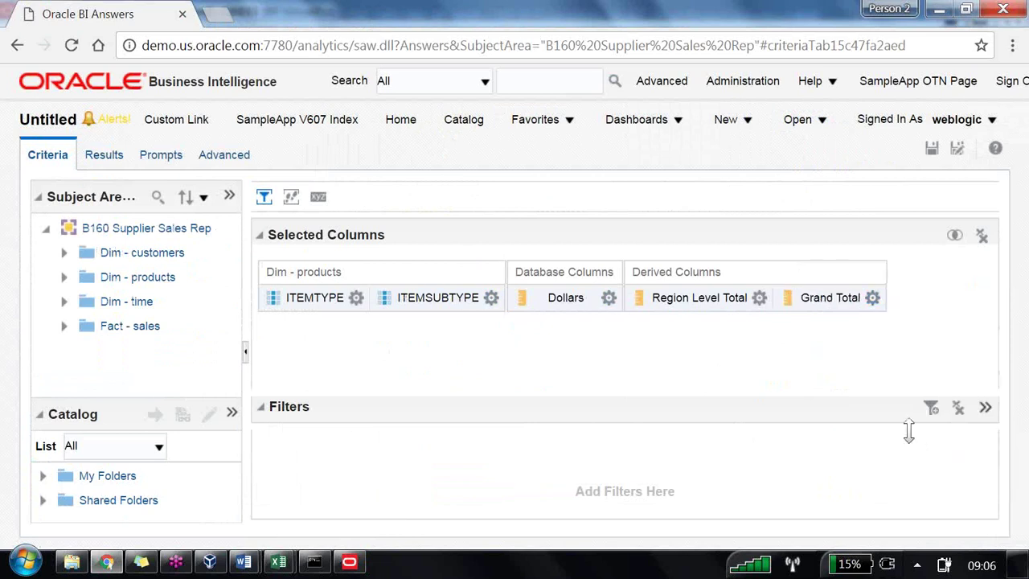
left_click(910, 438)
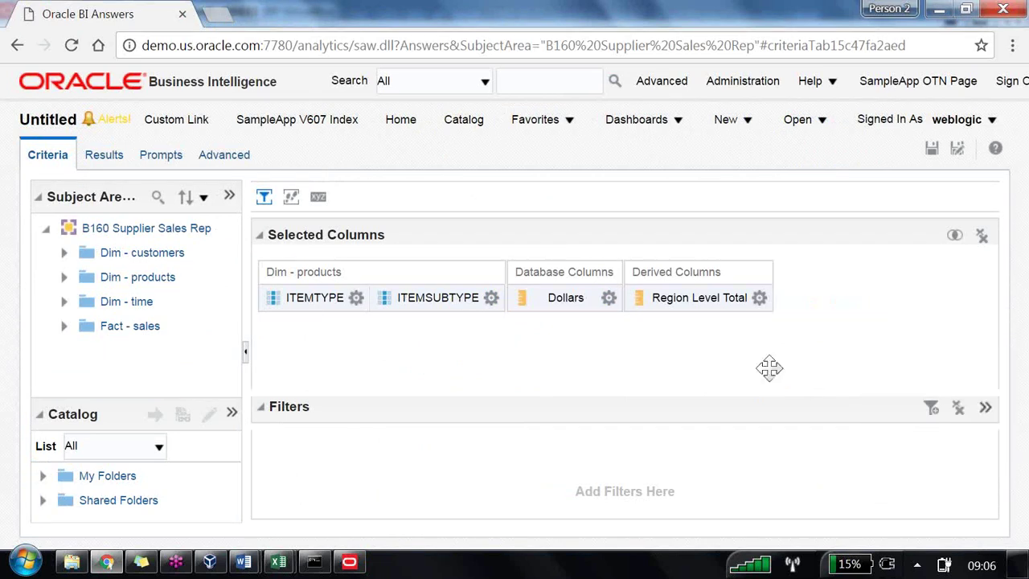
left_click(758, 298)
left_click(804, 438)
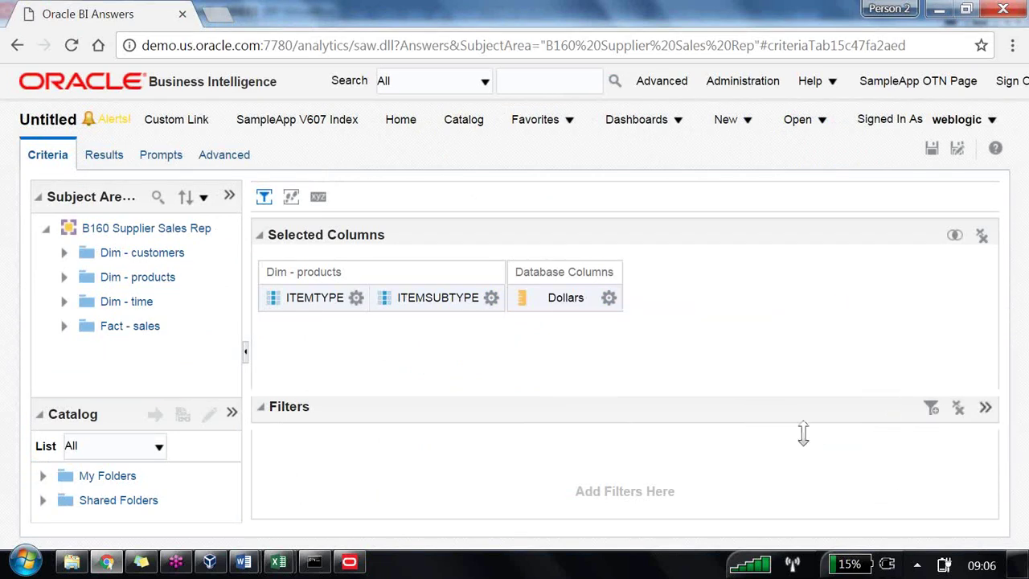
left_click(105, 156)
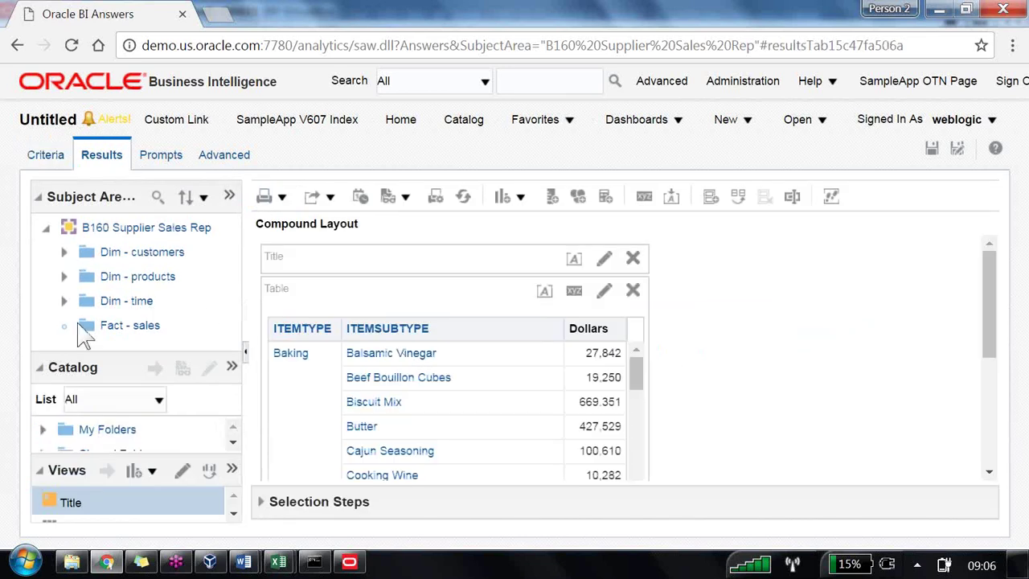
- Add Product Type Level total and Product subtype share with in type from Fact - sales > Derived Columns
left_click(63, 326)
left_click(83, 334)
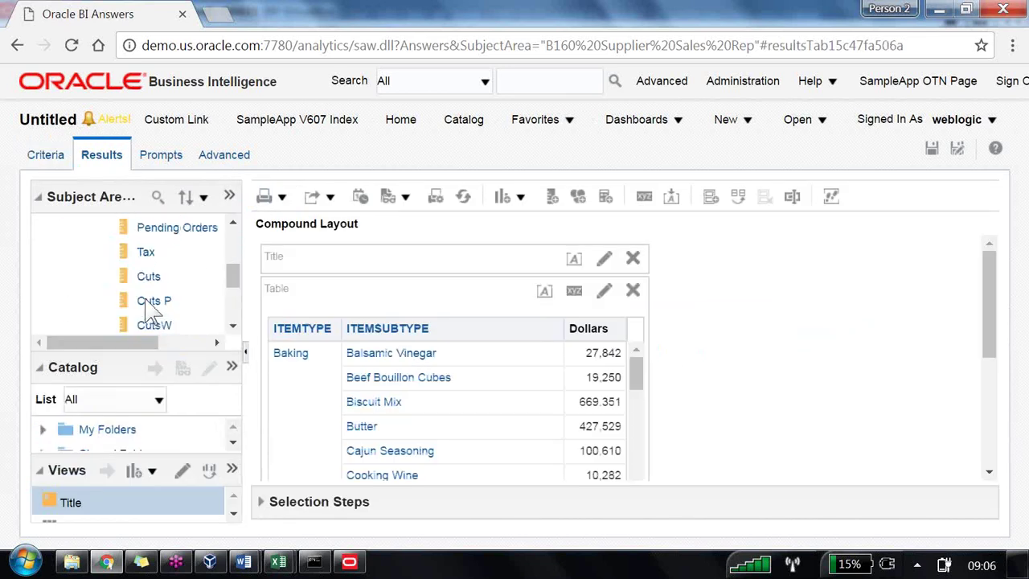
scroll(160, 305, "down", 2)
left_click_drag(185, 302, 636, 411)
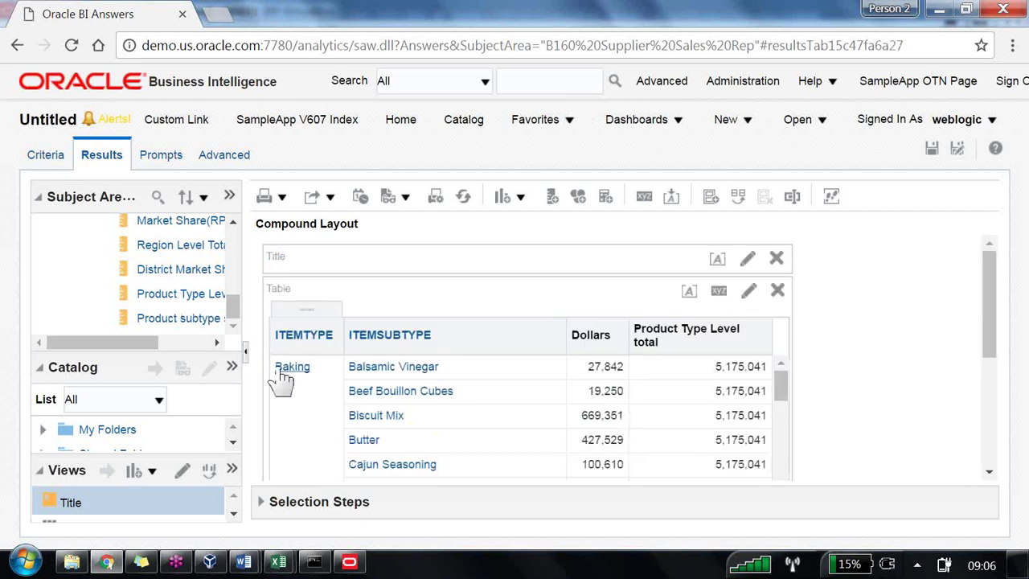
scroll(643, 413, "down", 10)
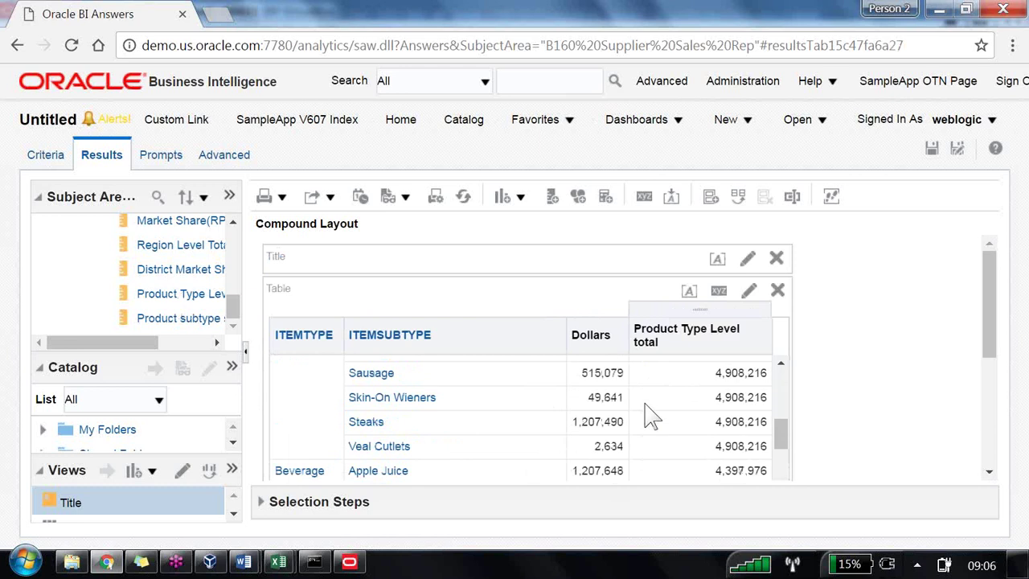
scroll(650, 413, "up", 5)
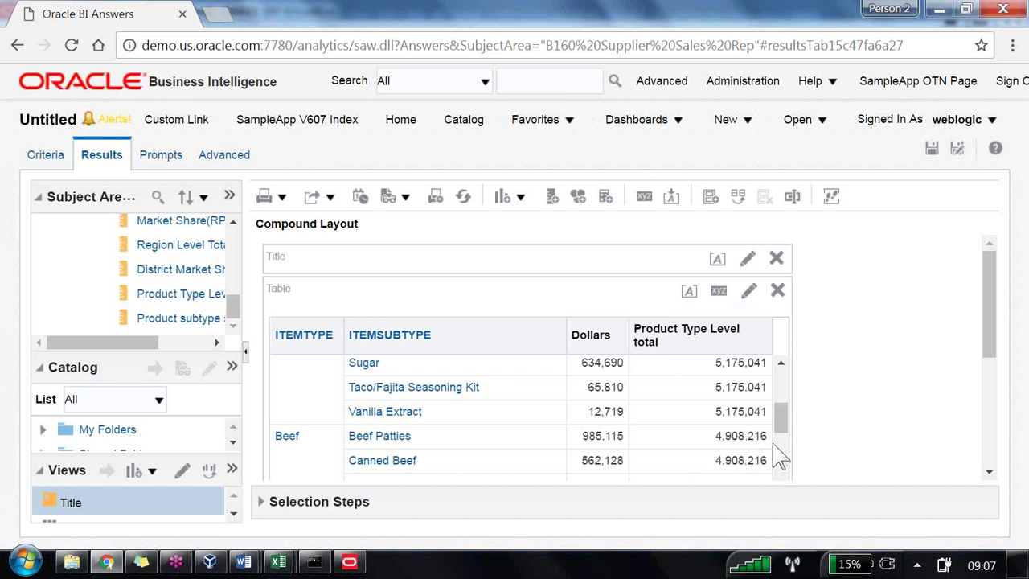
scroll(704, 407, "up", 5)
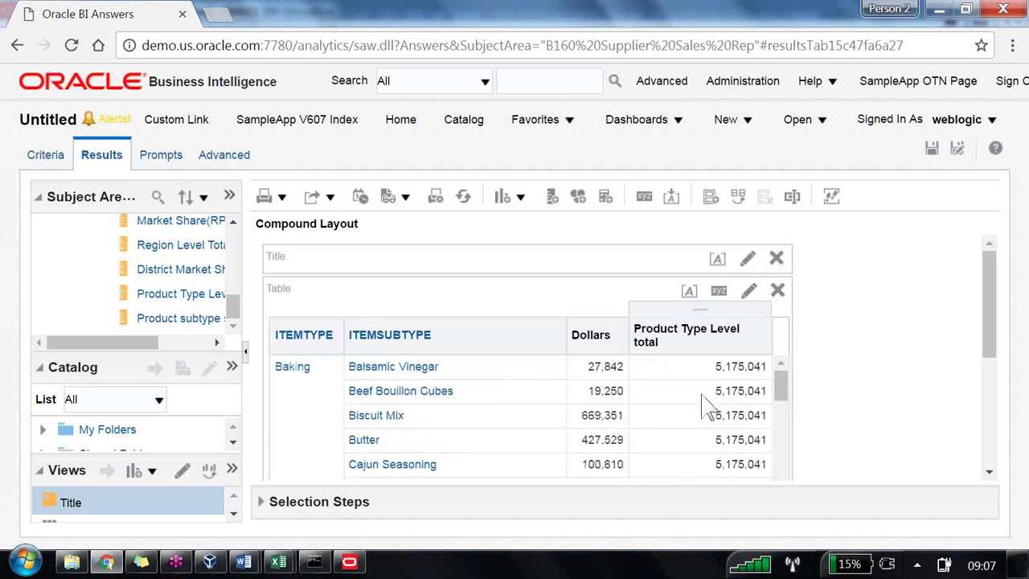
left_click_drag(201, 318, 733, 395)
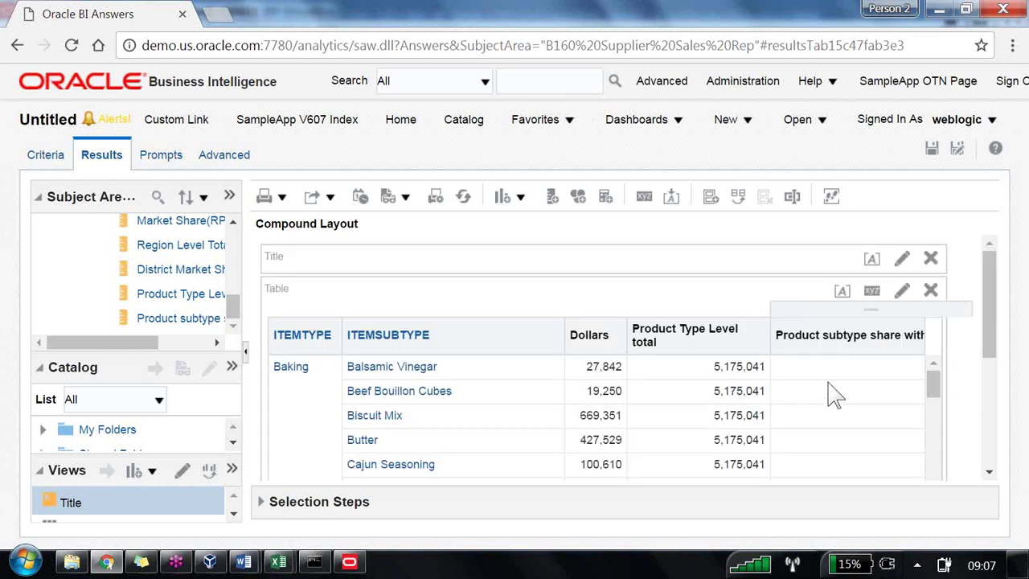
- Export the results as an Excel 2007+ workbook and open Untitled Analysis (1).xlsx
scroll(840, 436, "down", 3)
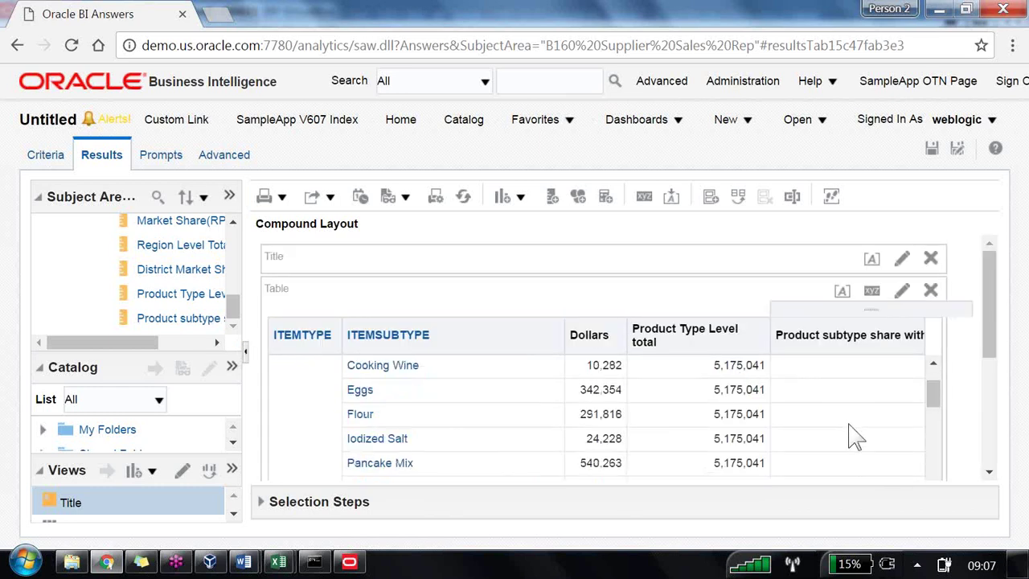
scroll(868, 430, "up", 1)
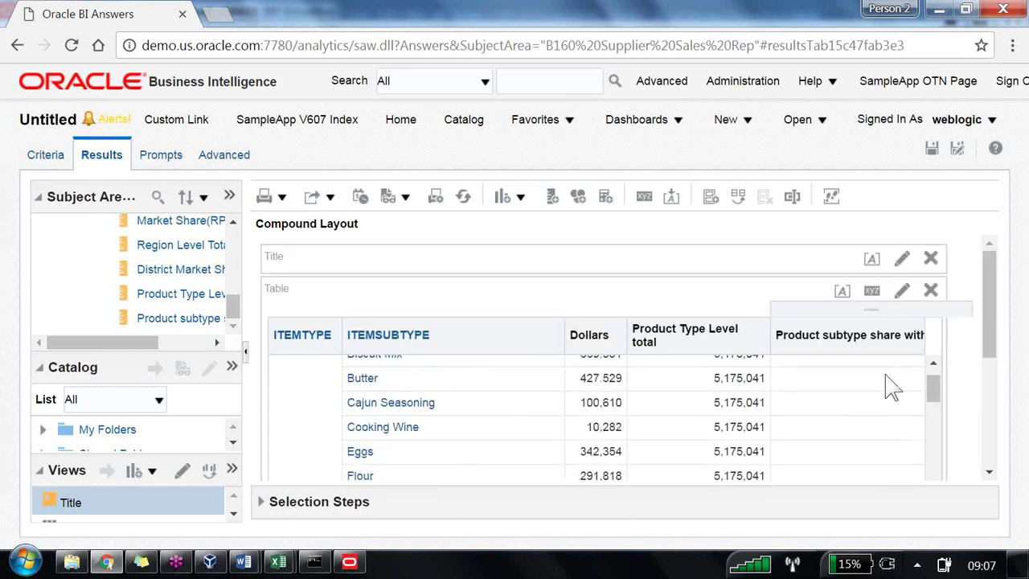
left_click(248, 355)
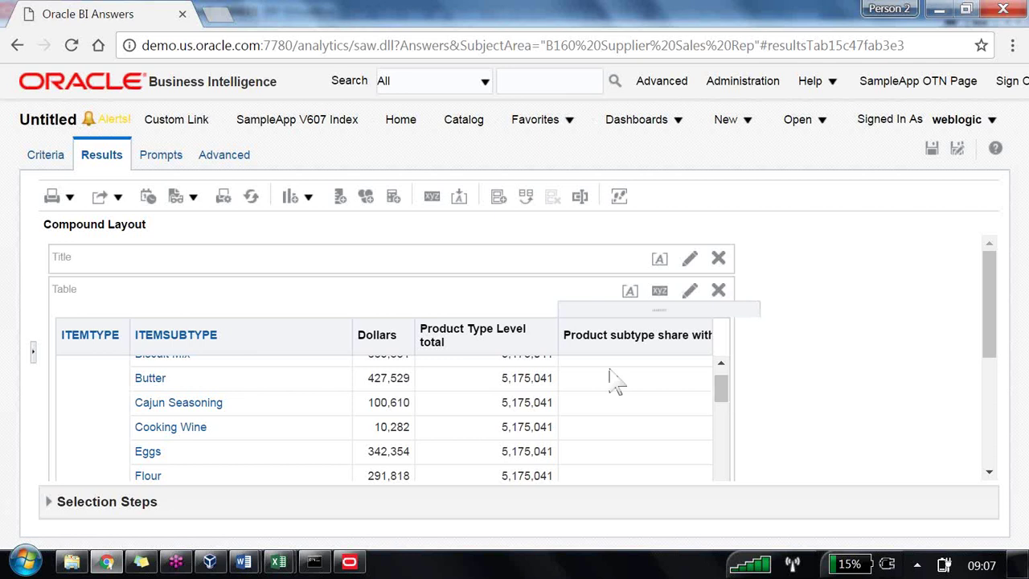
scroll(618, 384, "down", 1)
scroll(724, 368, "down", 3)
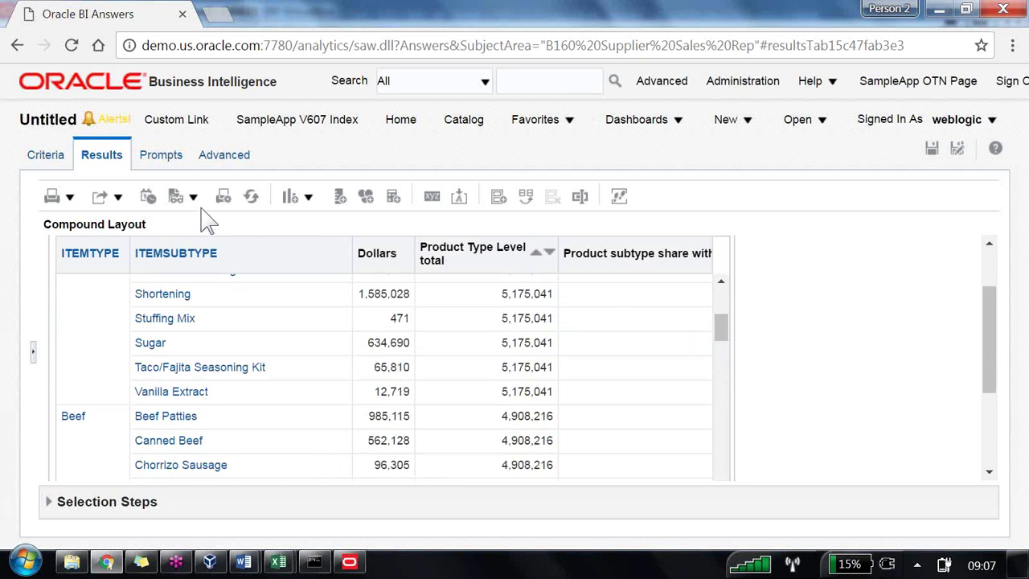
left_click(116, 198)
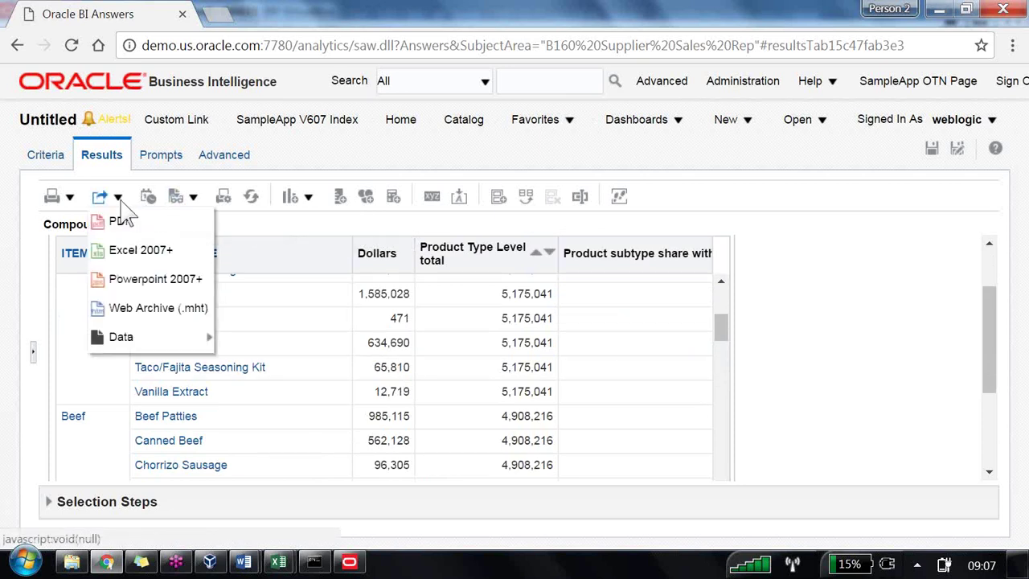
left_click(138, 249)
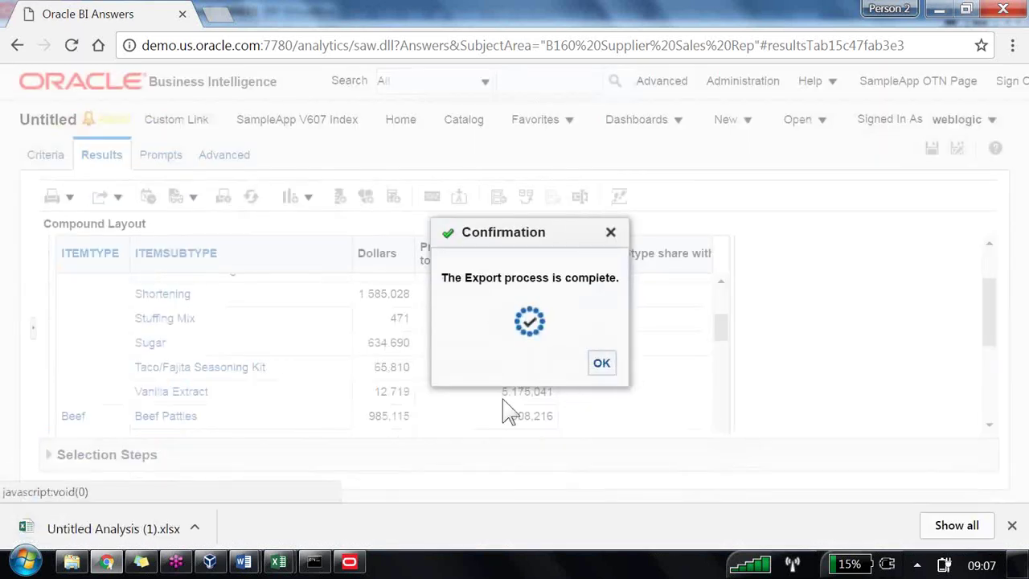
left_click(200, 527)
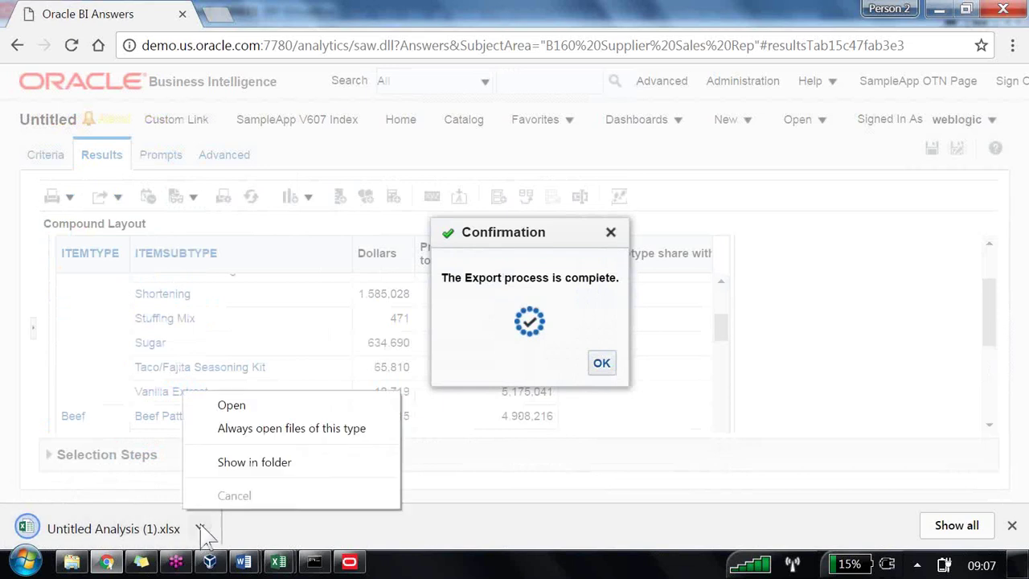
left_click(238, 405)
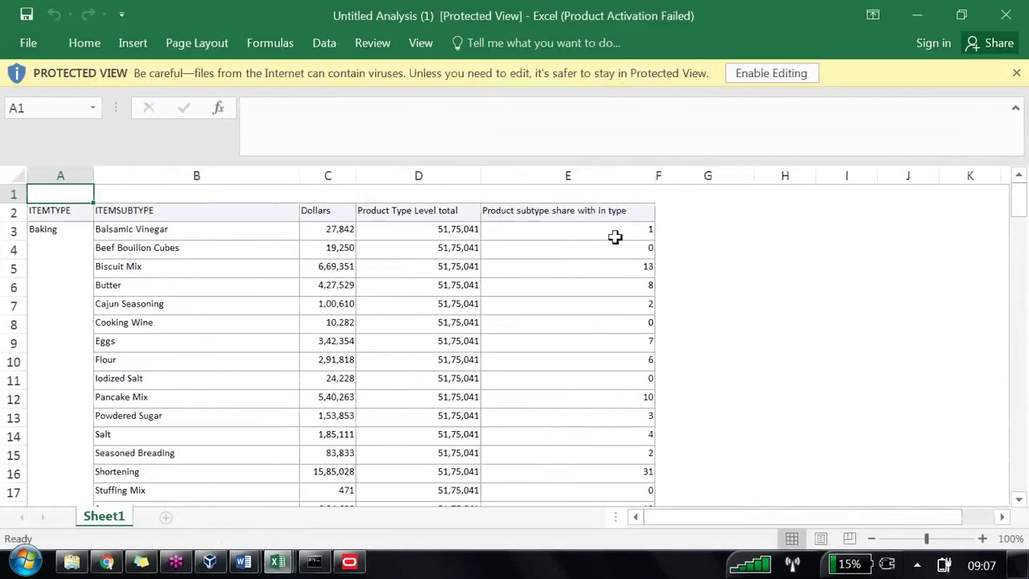
- Inspect Dollars, Product Type Level total and share values for Baking items like Balsamic Vinegar, Eggs, Shortening
left_click(614, 232)
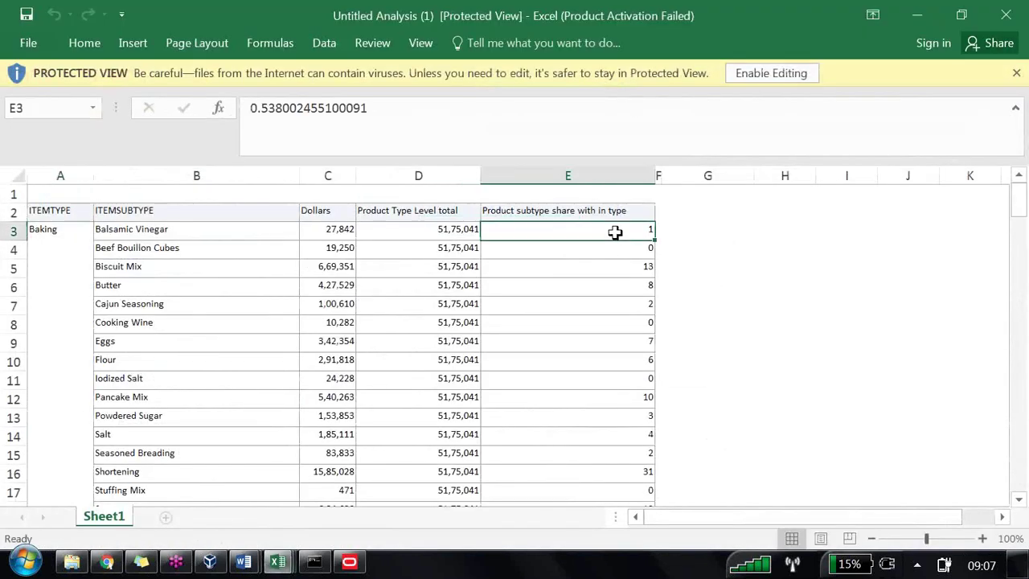
left_click(611, 274)
left_click(609, 302)
left_click(603, 343)
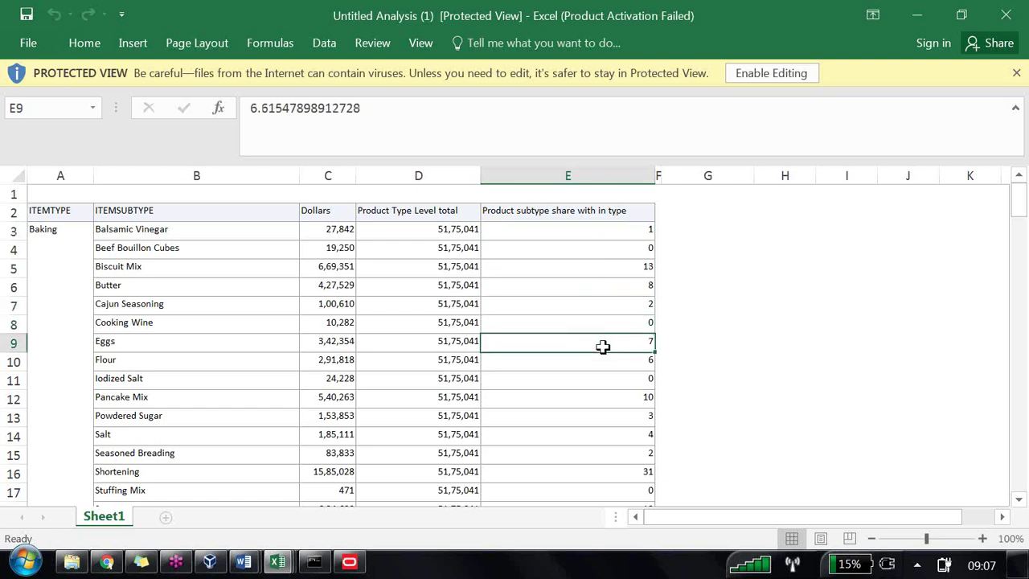
left_click(350, 230)
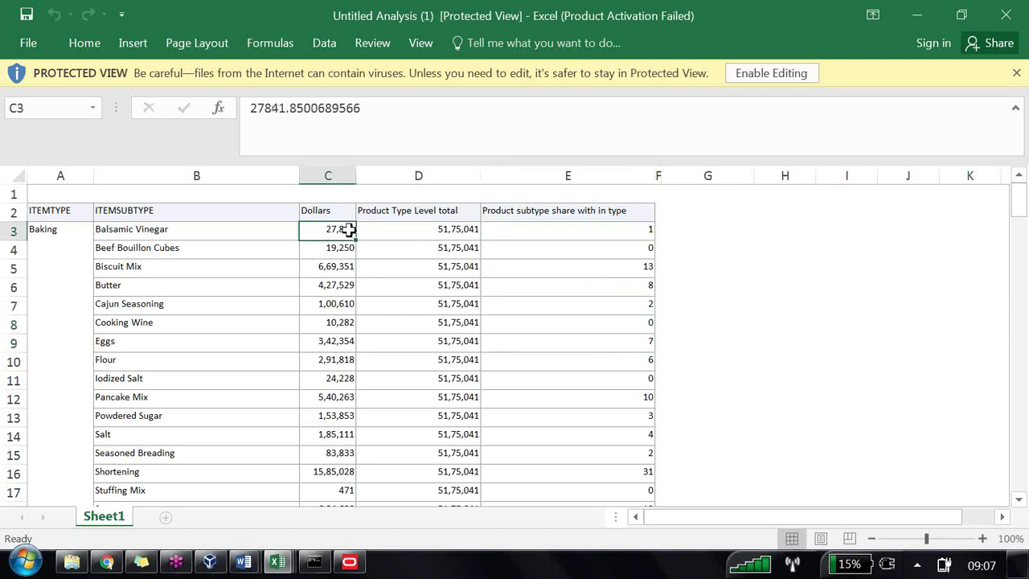
left_click(434, 232)
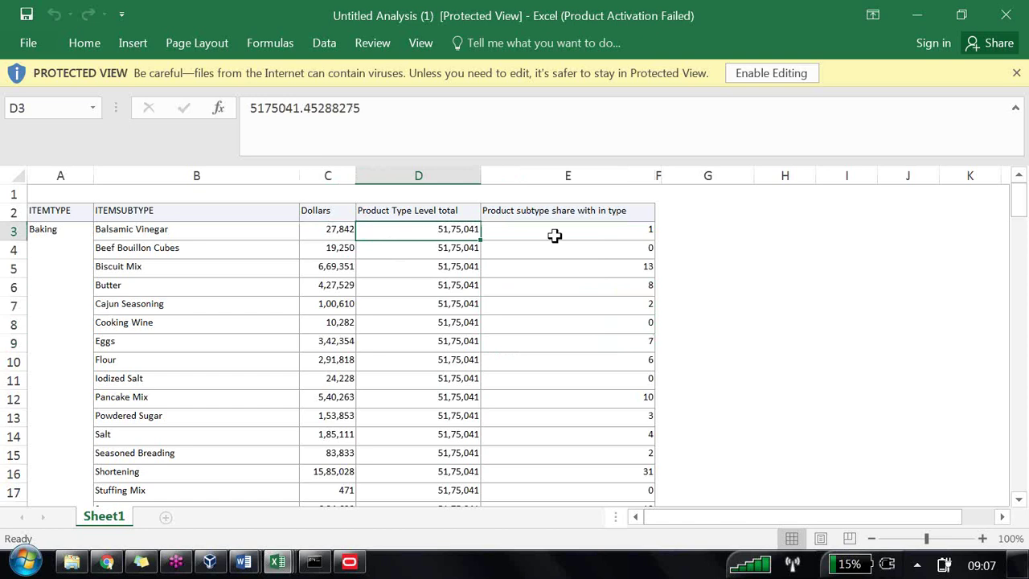
left_click(593, 233)
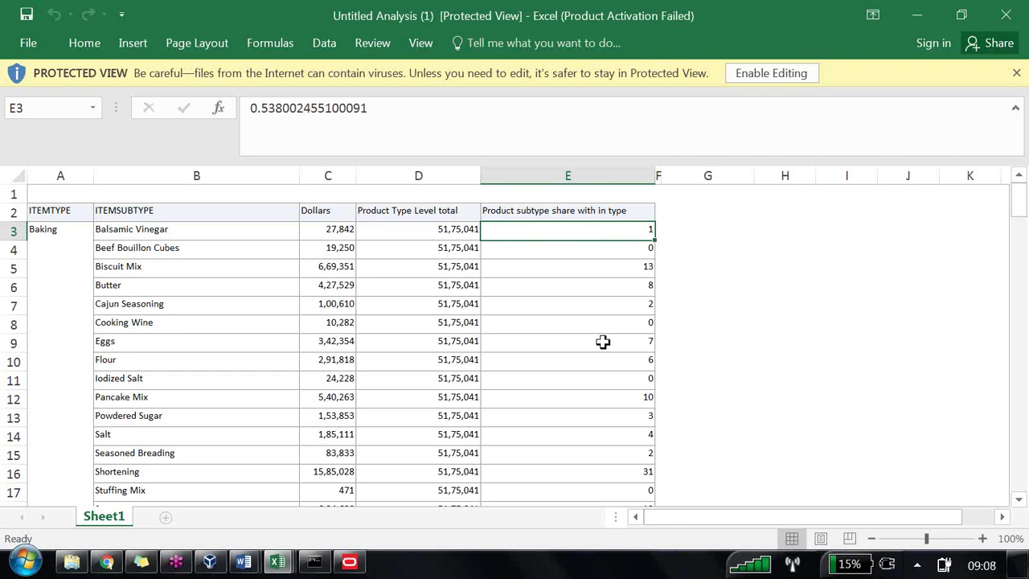
left_click(610, 471)
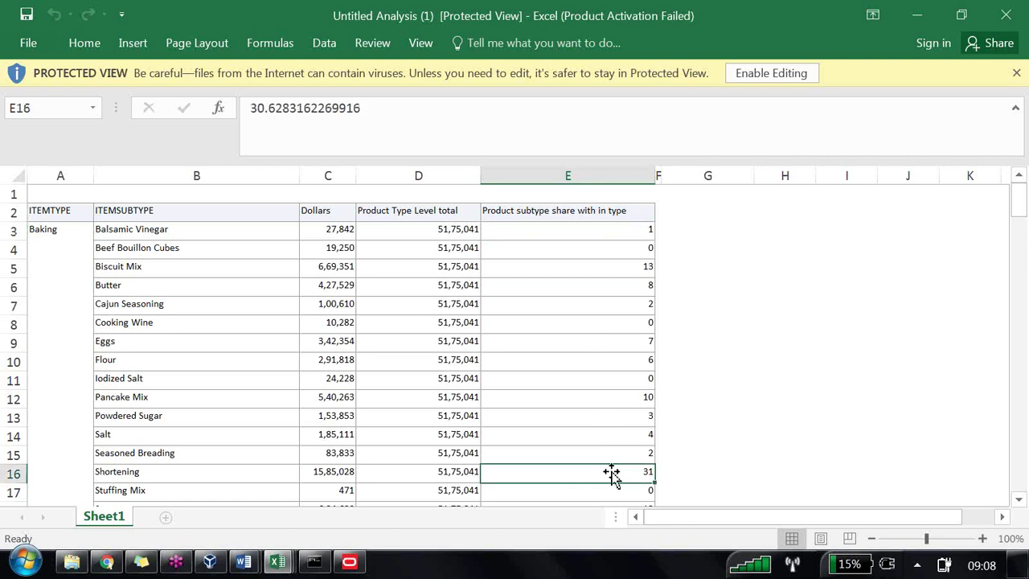
left_click(631, 232)
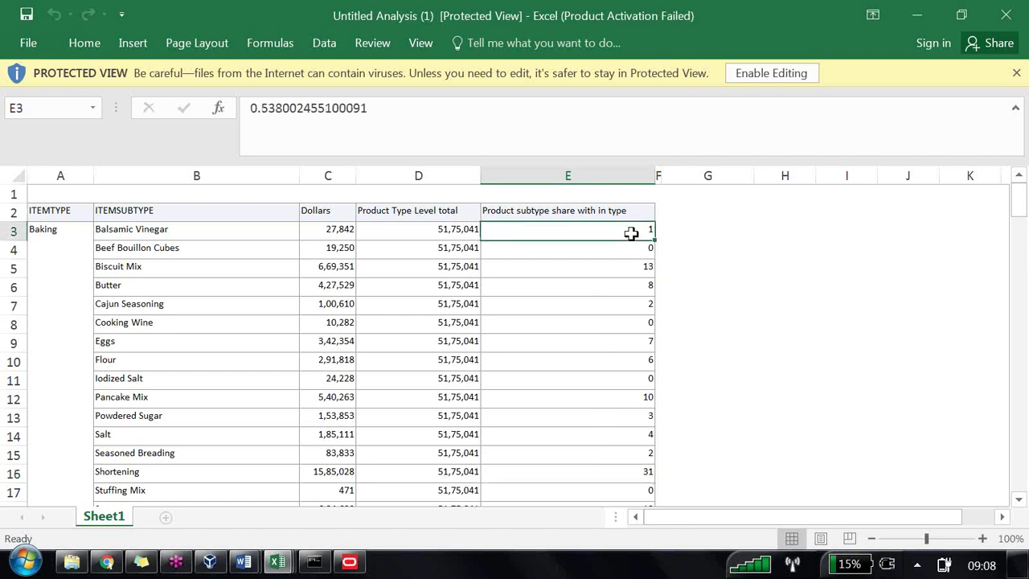
left_click(625, 471)
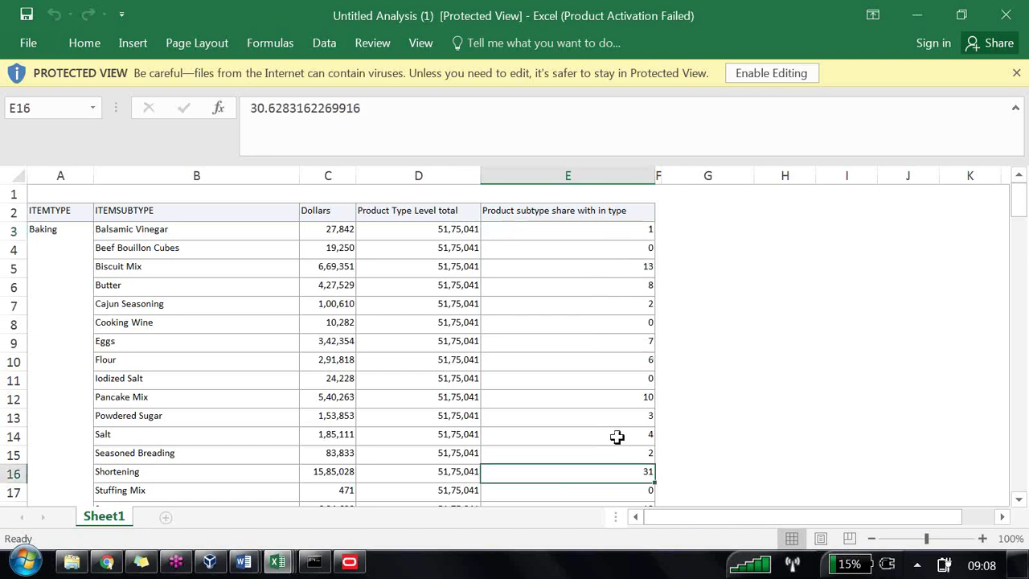
scroll(616, 436, "down", 2)
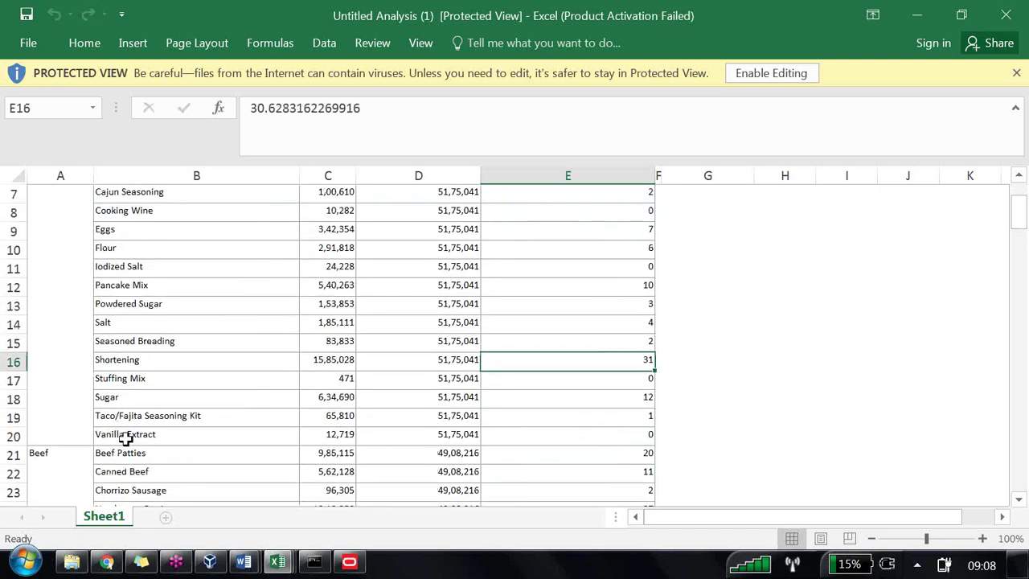
left_click_drag(640, 434, 607, 231)
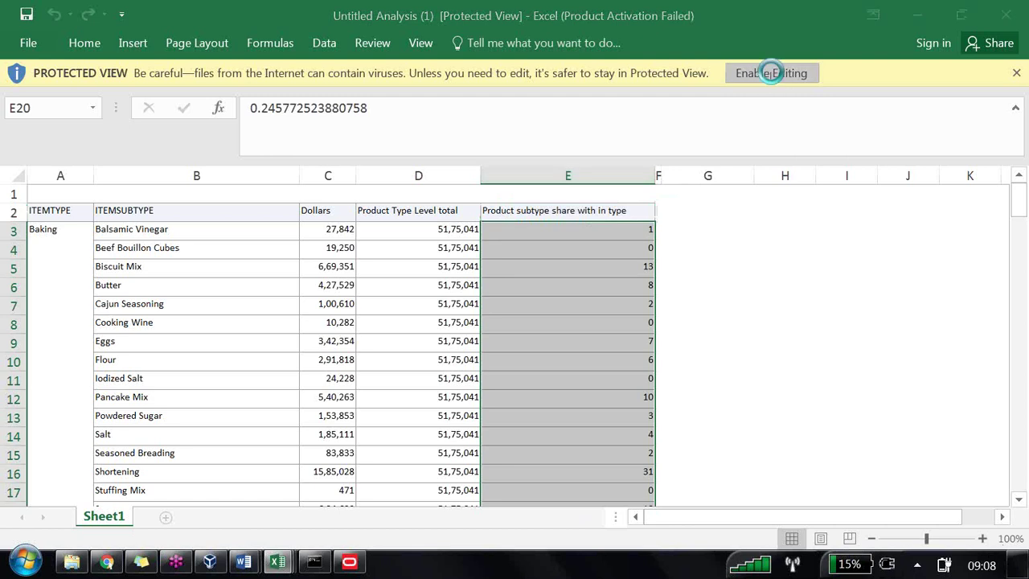
- Enable editing and select E3:E20 to confirm the Baking subtype shares sum to 100
left_click(771, 72)
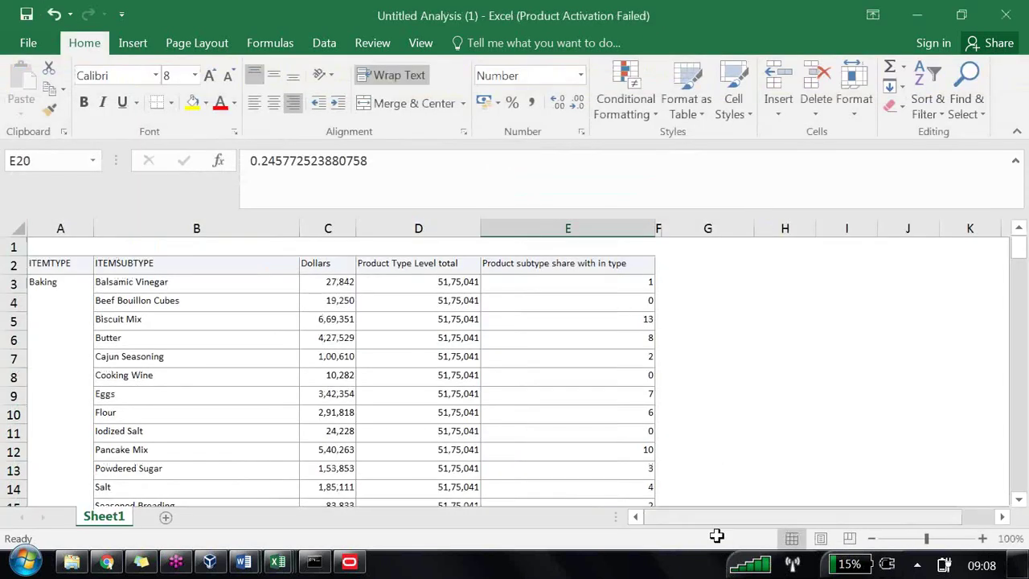
scroll(714, 399, "down", 1)
scroll(619, 321, "up", 1)
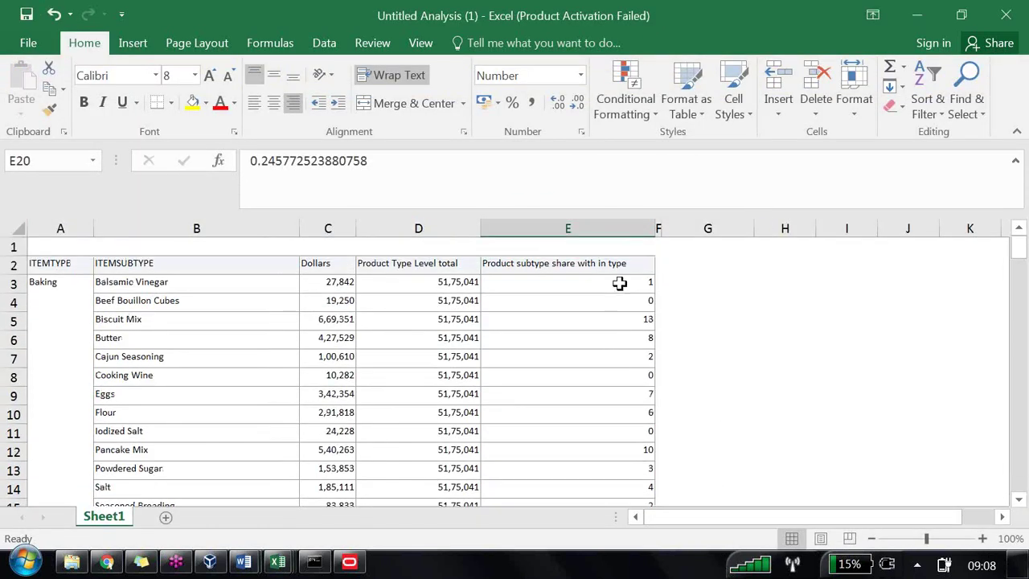
left_click(618, 283)
scroll(623, 325, "down", 2)
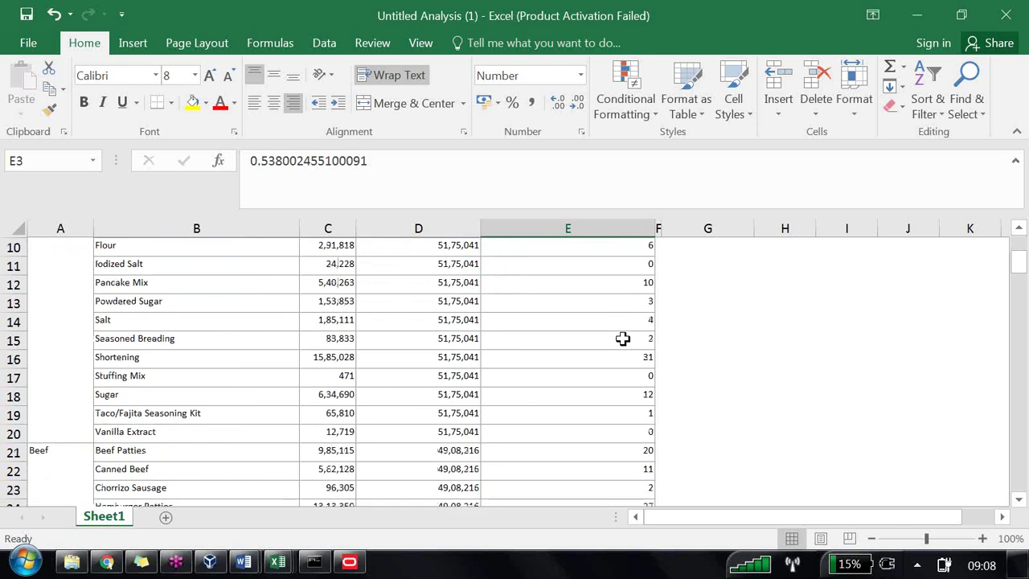
left_click(605, 433, "shift")
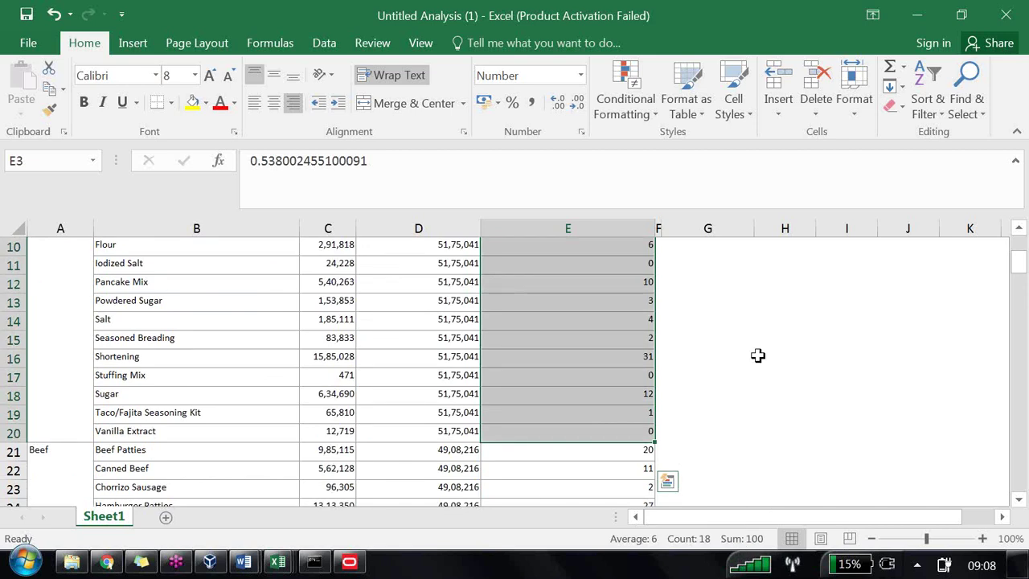
key("alt+Tab")
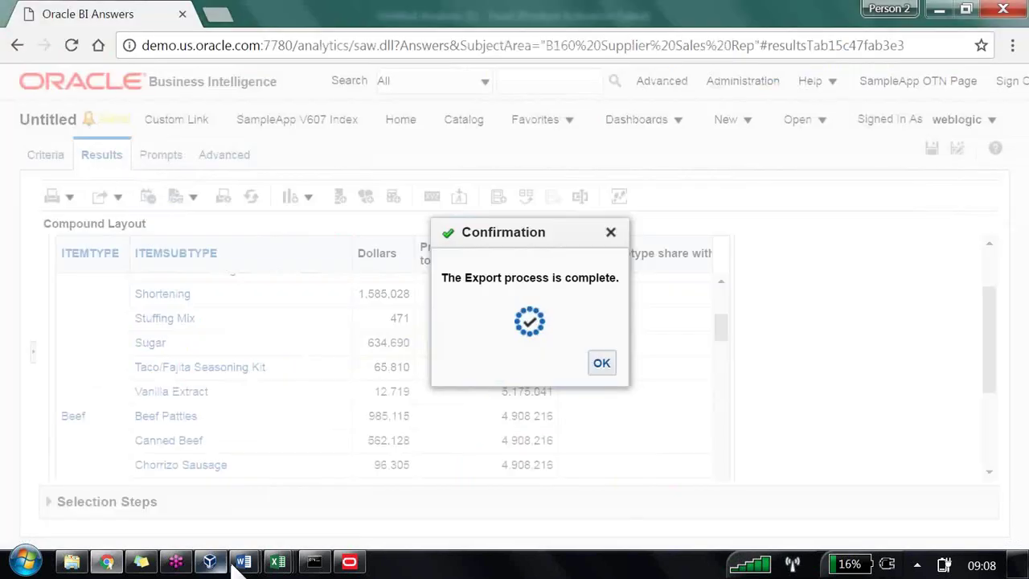
- Highlight 'Calculate Quarter share within year' and the multi-level measure mapping question in the Word notes
mouse_move(241, 561)
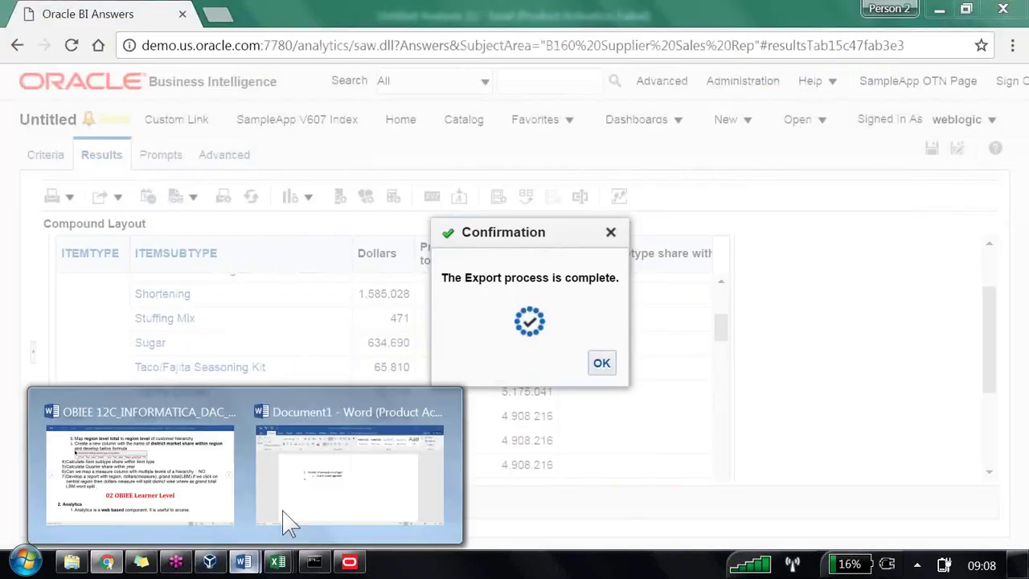
left_click(207, 506)
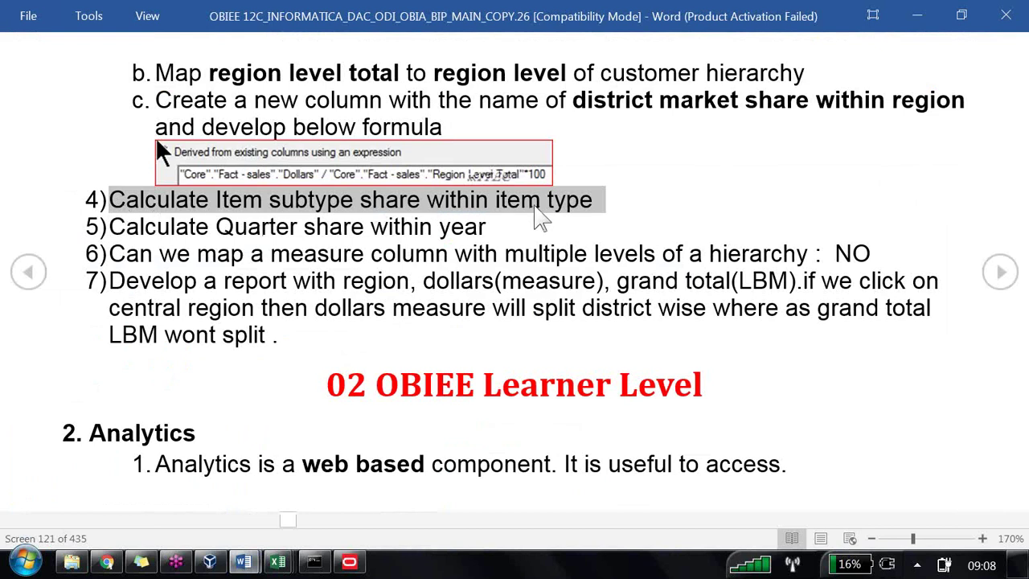
left_click_drag(489, 229, 101, 233)
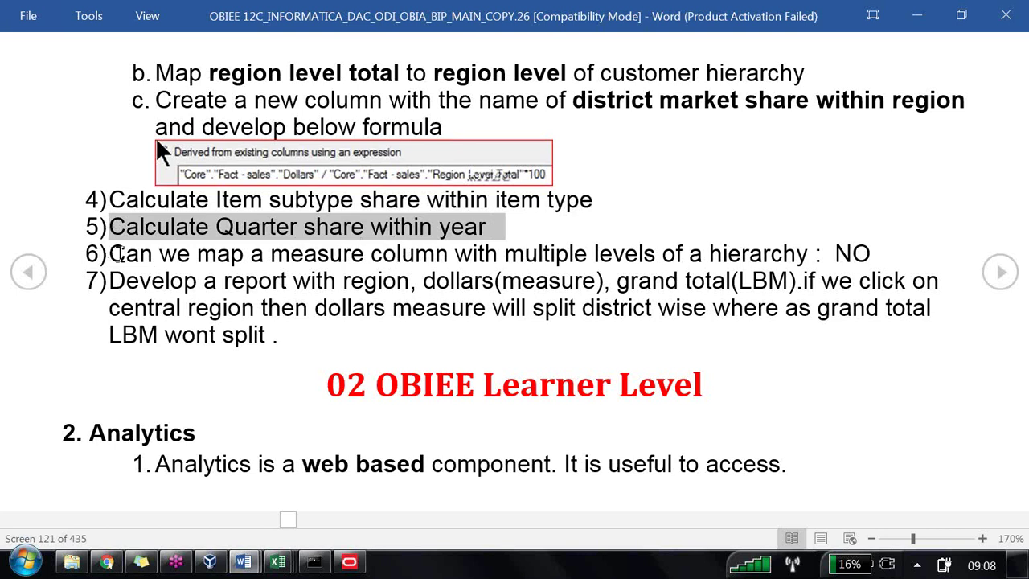
left_click_drag(139, 255, 861, 256)
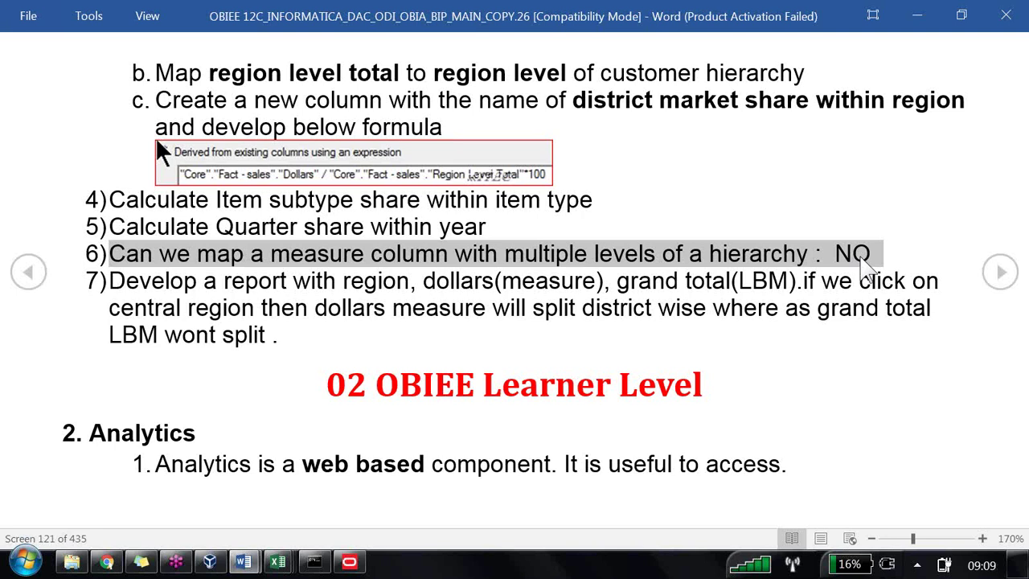
- Check Grand Total's Levels tab, confirming Grand Total Level for each hierarchy, including Customer Hierarchy
left_click(349, 561)
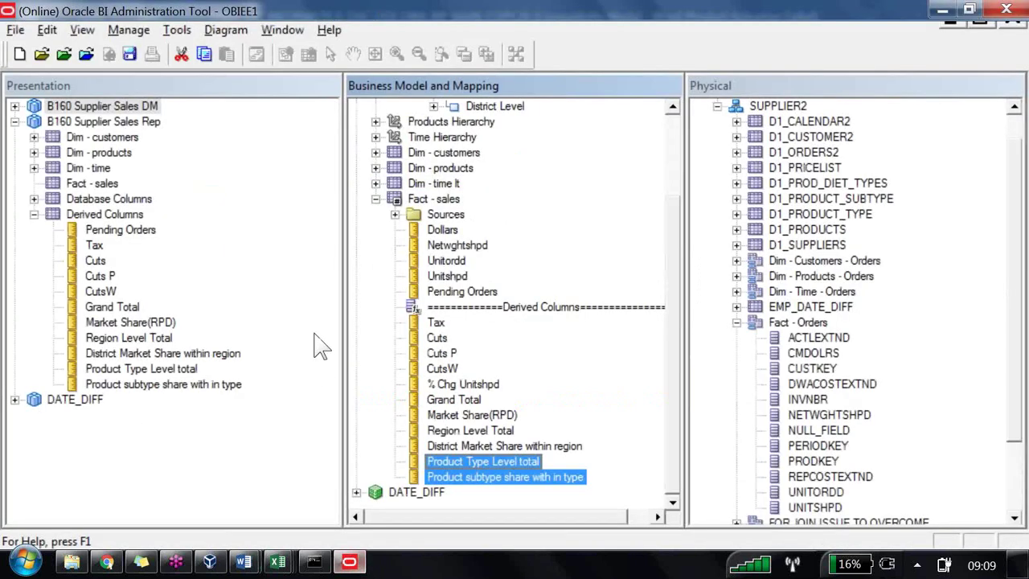
key("g")
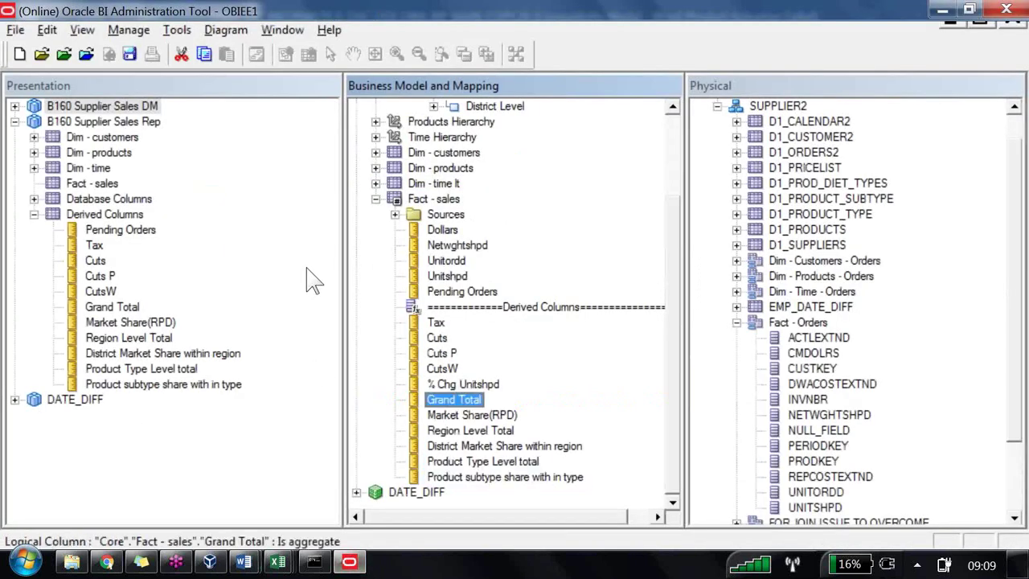
key("Return")
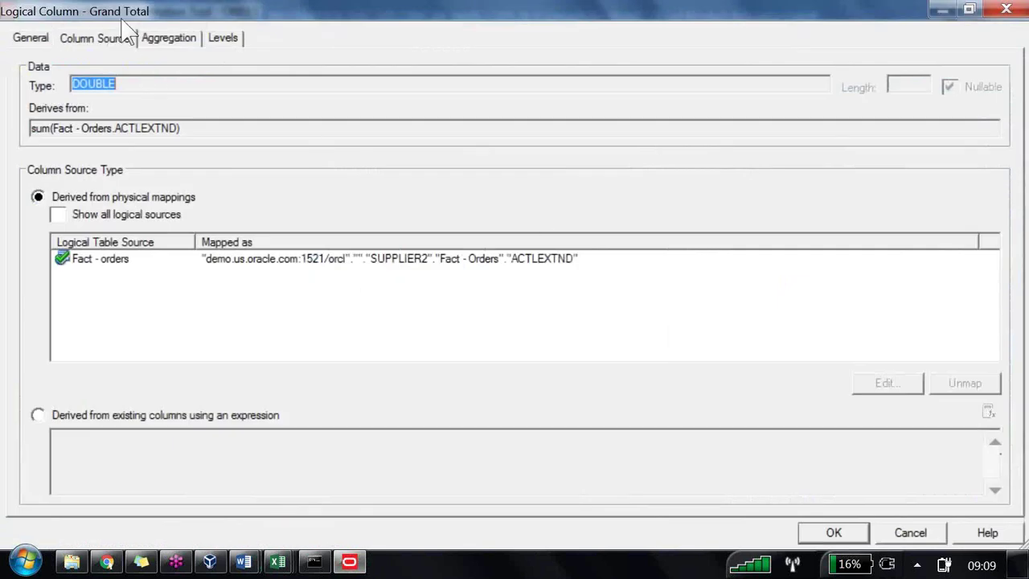
left_click(184, 38)
key("ctrl+Tab")
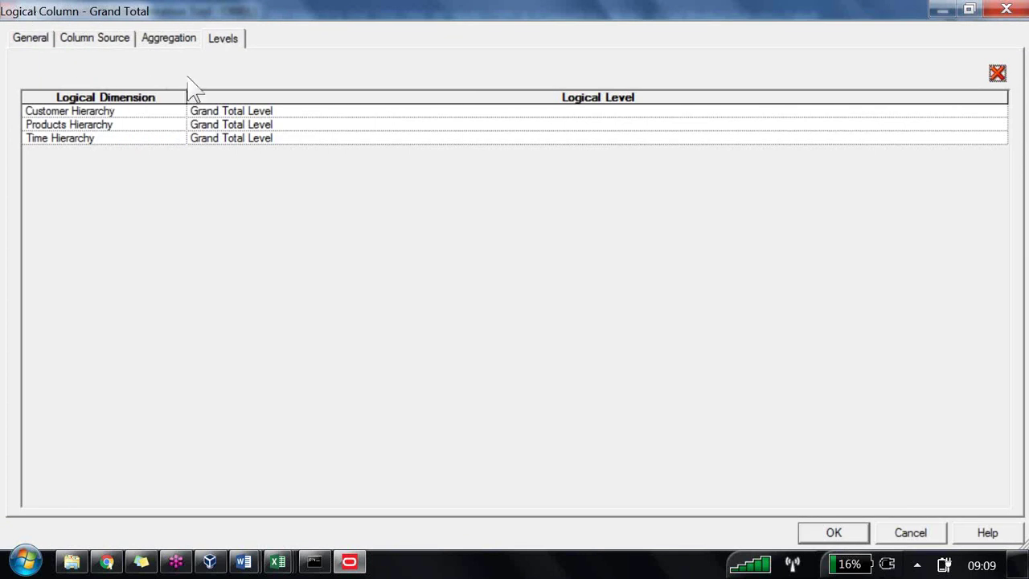
left_click(289, 110)
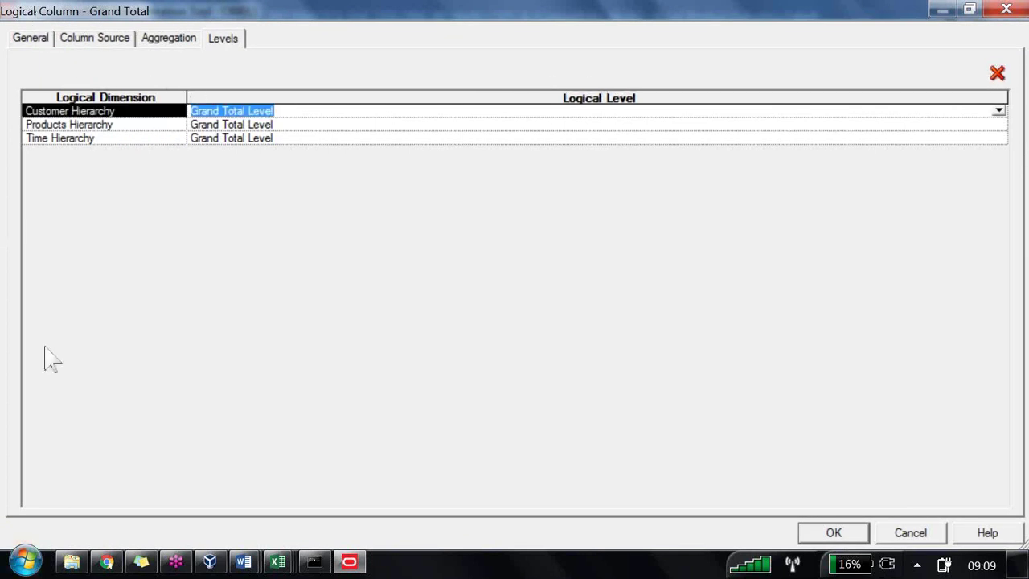
left_click(998, 111)
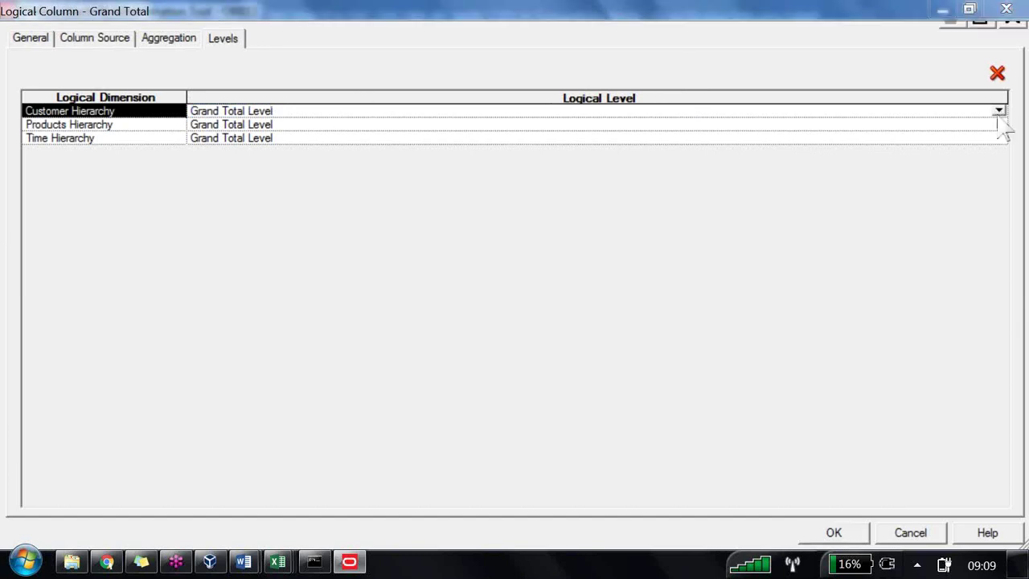
left_click(998, 112)
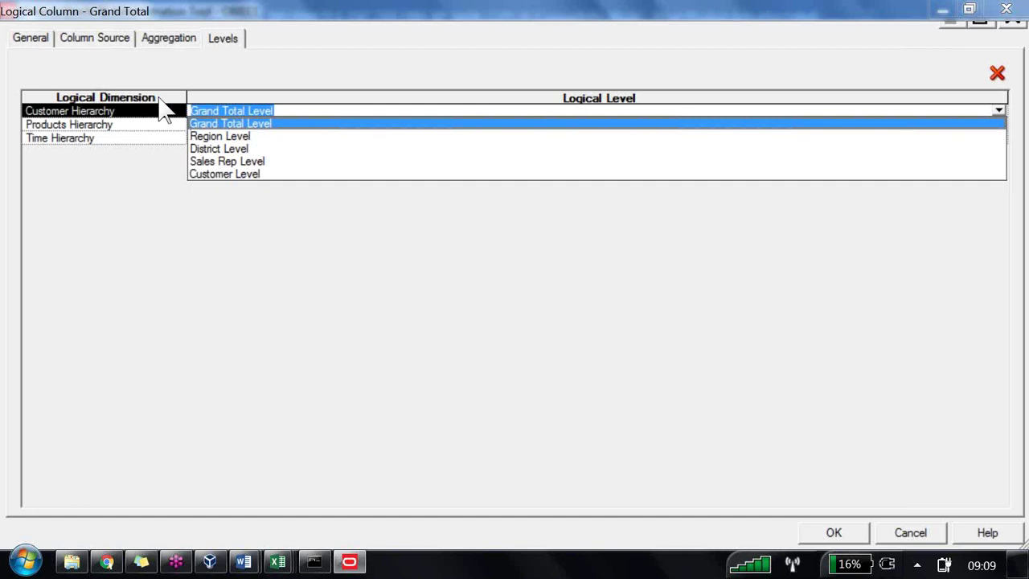
- Highlight the item 7 report requirement in the Word notes and return to Oracle BI Answers
key("alt+Tab")
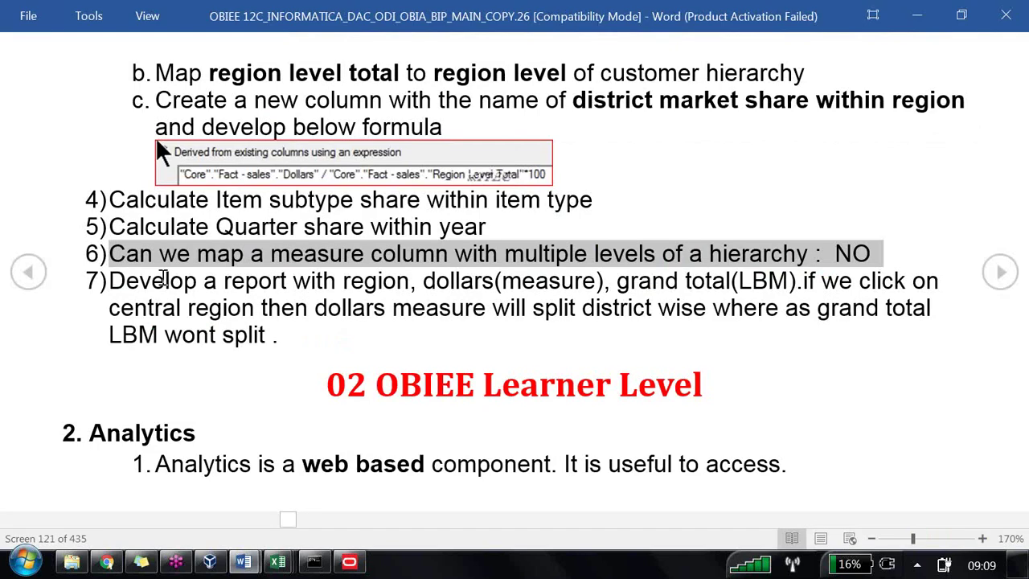
left_click_drag(107, 280, 235, 336)
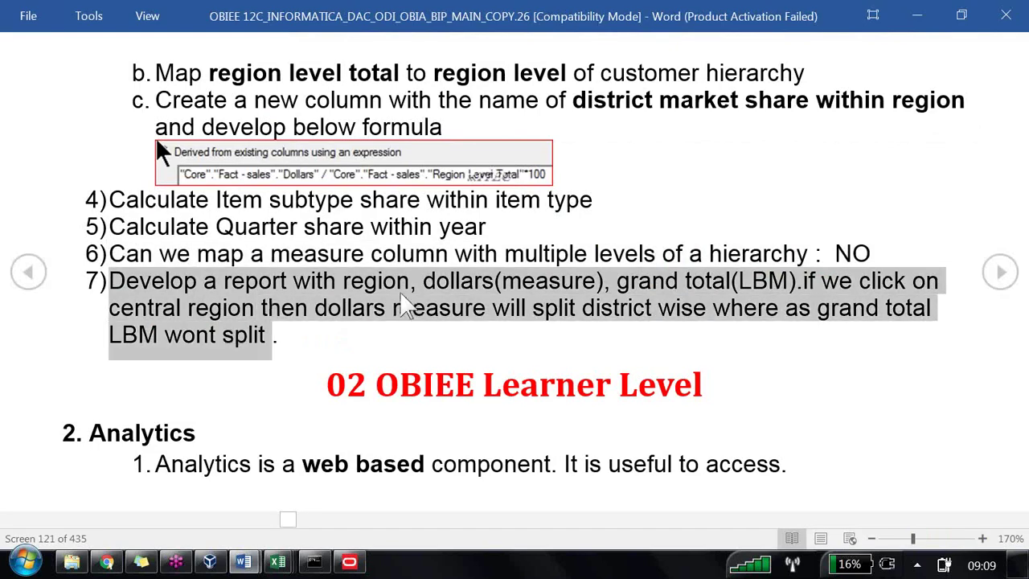
key("alt+Tab")
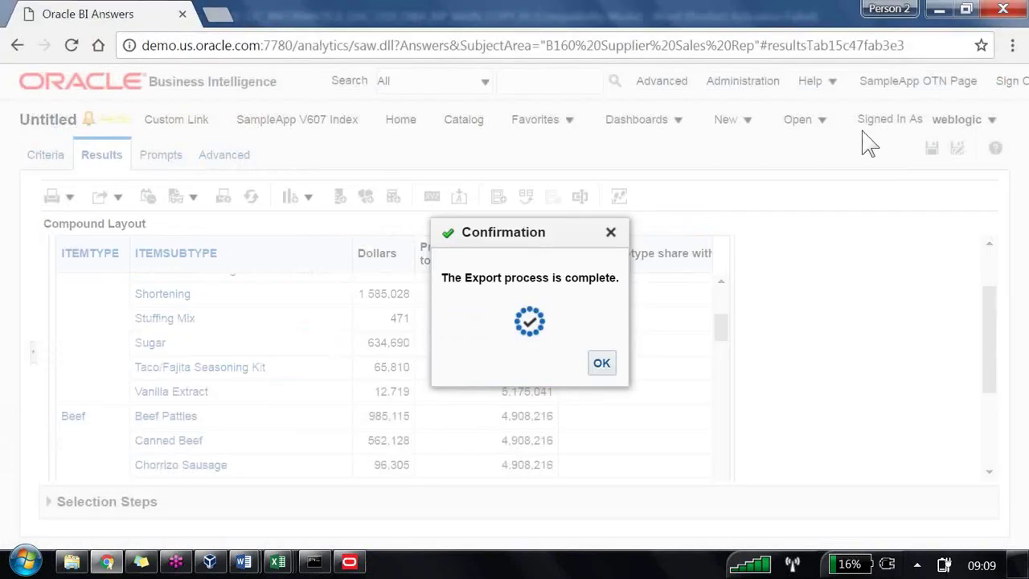
- Dismiss the export confirmation and start a new B160 Supplier Sales Rep analysis
left_click(602, 364)
left_click(743, 129)
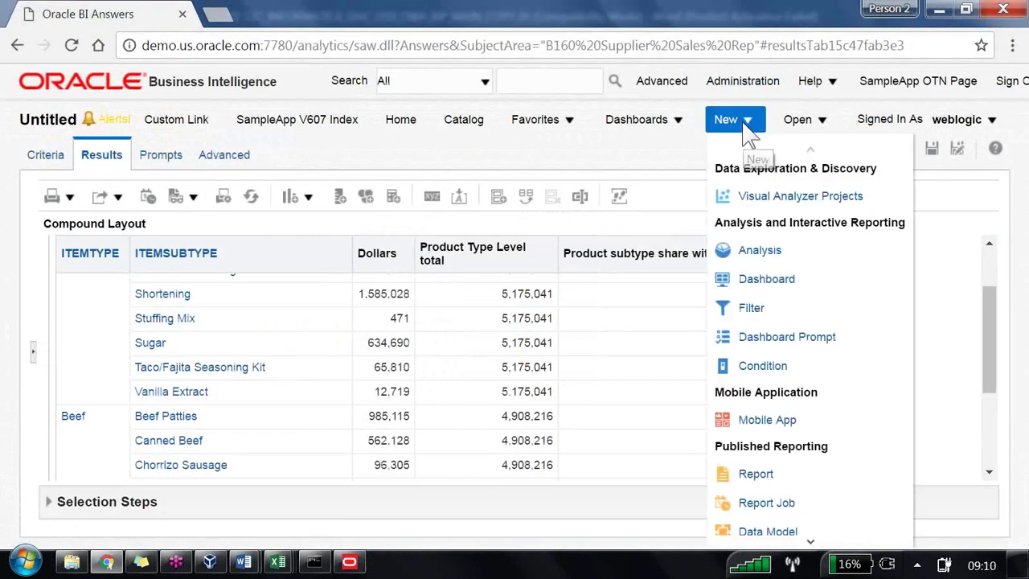
left_click(759, 252)
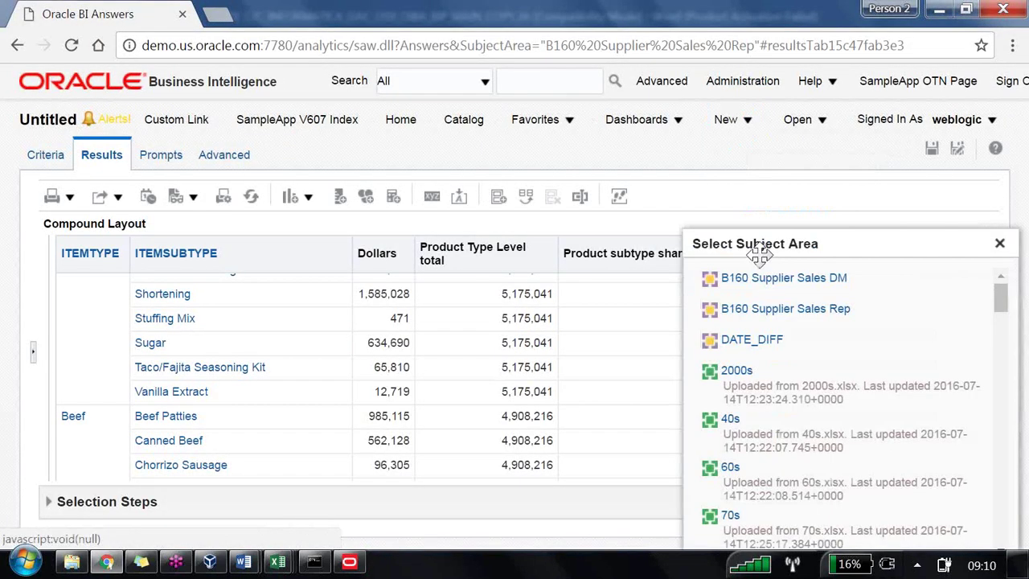
left_click(759, 311)
left_click(600, 158)
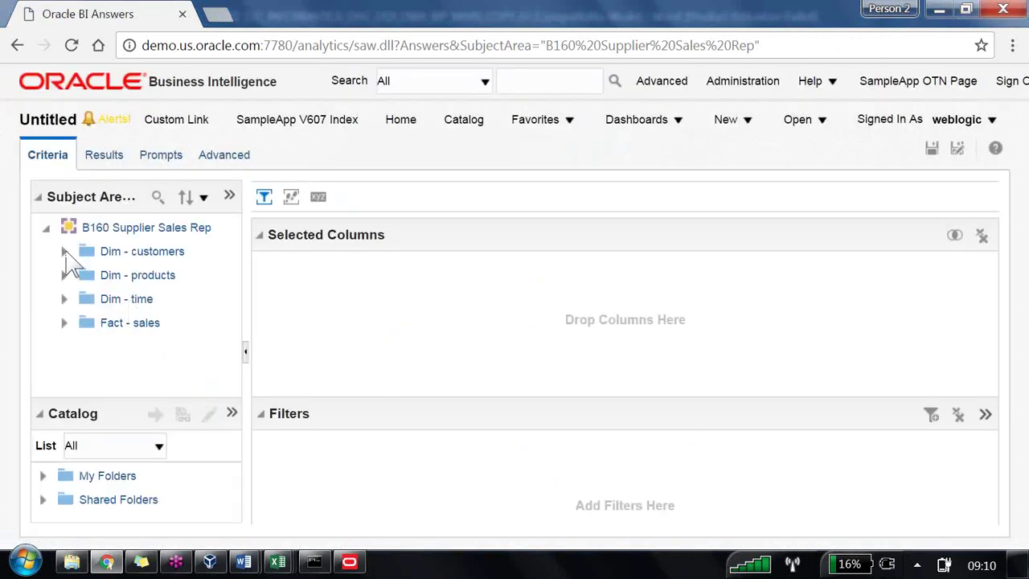
- Add Region, Dollars and Grand Total columns to the analysis
left_click(65, 251)
double_click(139, 322)
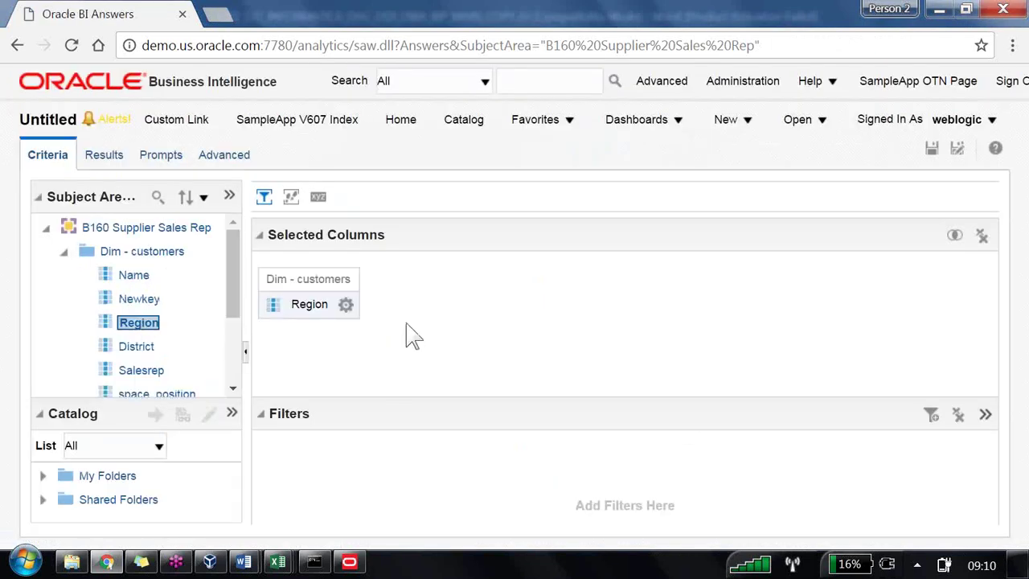
scroll(166, 326, "down", 3)
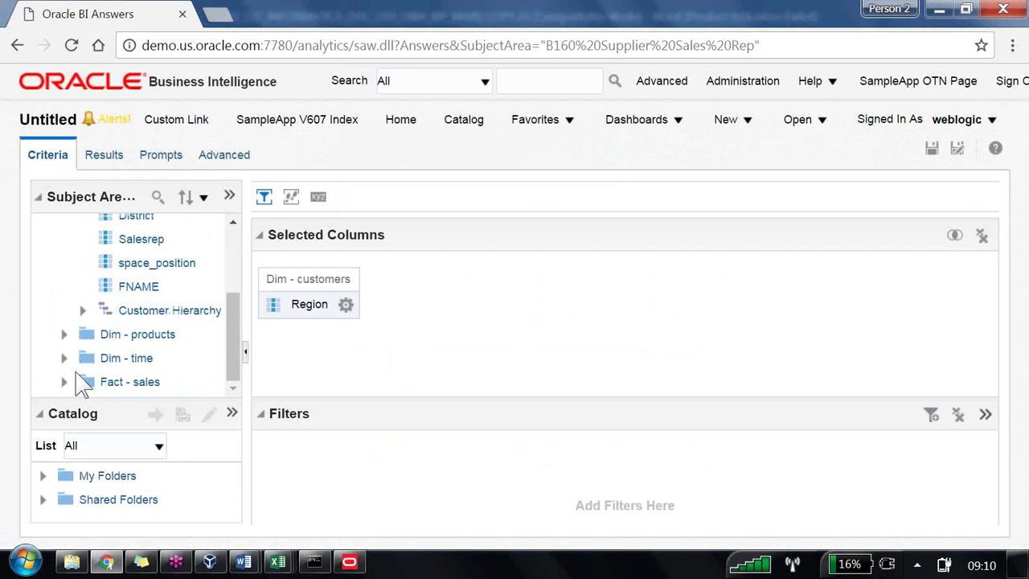
left_click(64, 381)
left_click(84, 357)
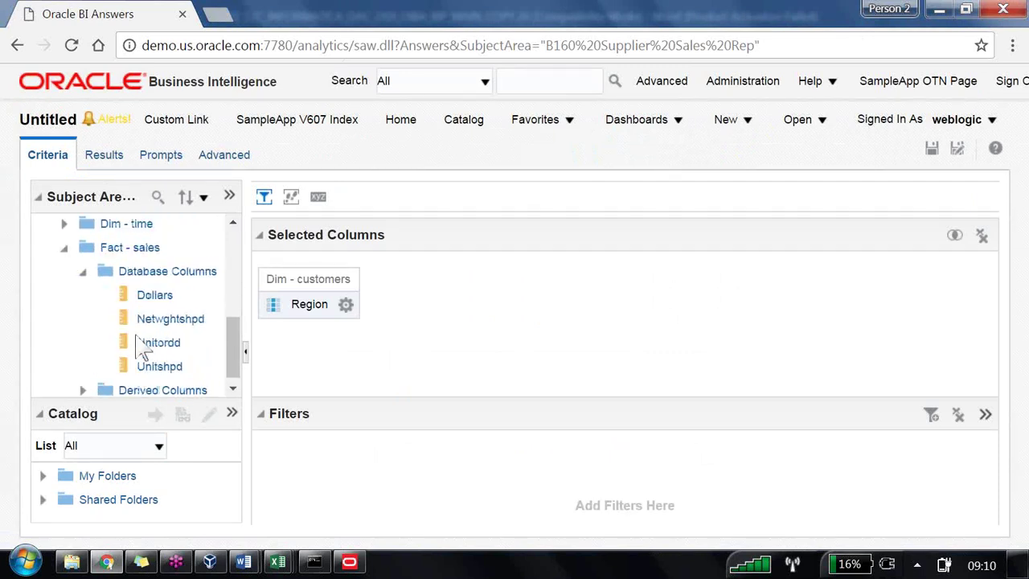
double_click(159, 290)
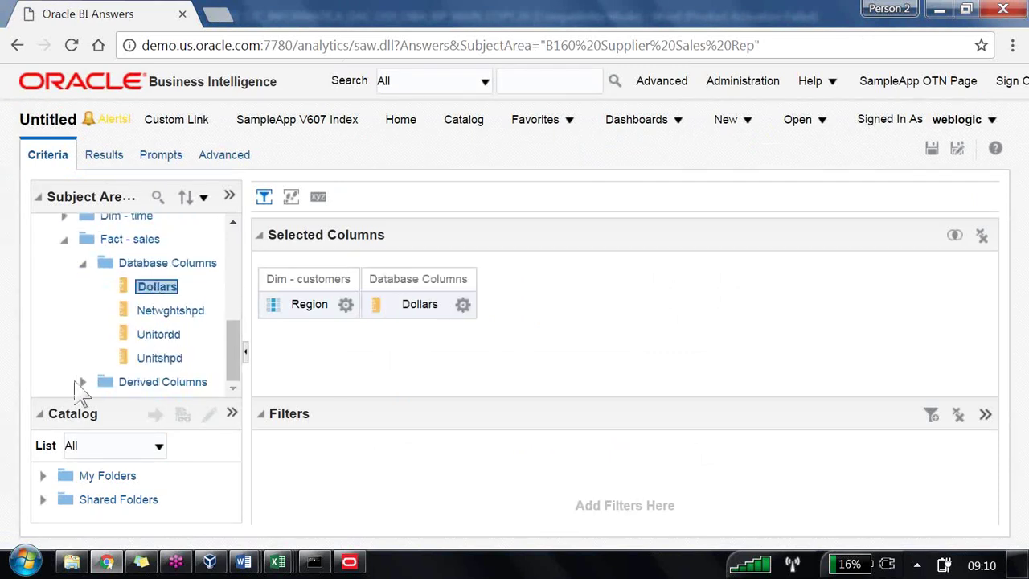
left_click(83, 383)
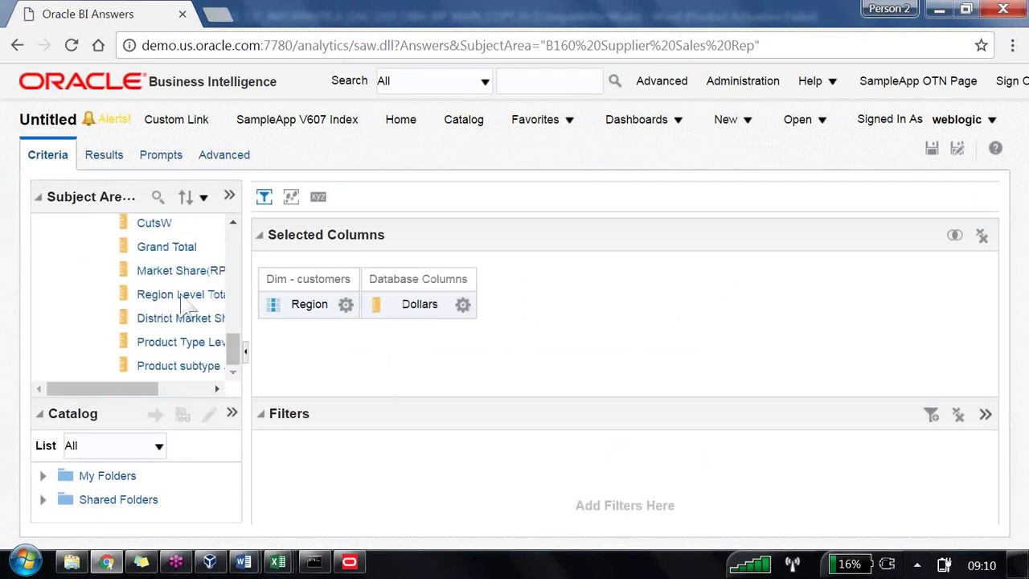
double_click(172, 248)
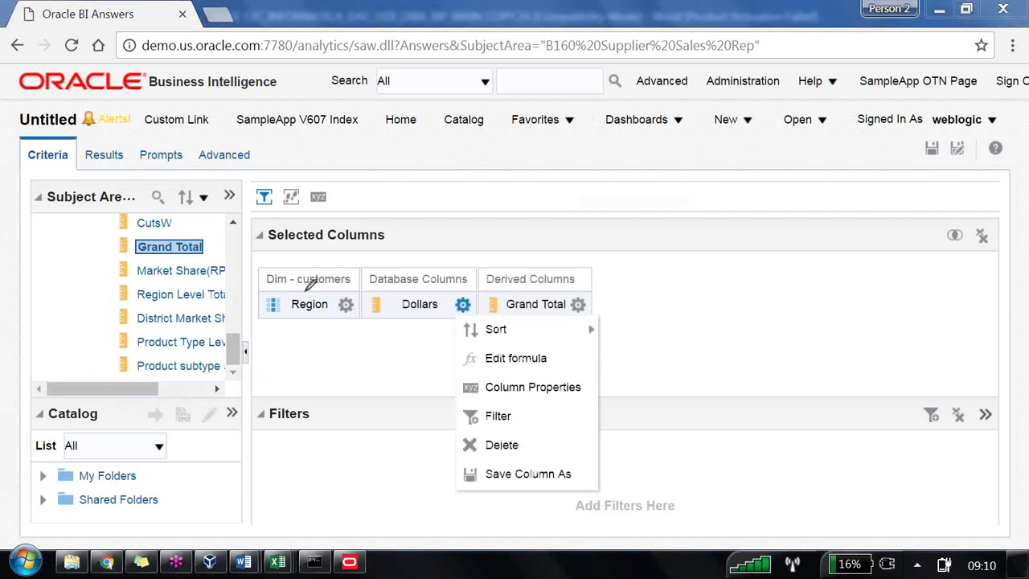
- Run the analysis to show each region's Dollars and a 63,036,793 Grand Total
left_click_drag(418, 292, 420, 233)
mouse_move(419, 182)
left_mouse_down()
mouse_move(423, 207)
mouse_move(424, 170)
mouse_move(447, 167)
mouse_move(459, 192)
left_mouse_up()
mouse_move(547, 270)
left_mouse_down()
mouse_move(559, 236)
mouse_move(604, 233)
left_mouse_up()
mouse_move(609, 193)
left_mouse_down()
mouse_move(655, 214)
mouse_move(632, 231)
mouse_move(670, 224)
mouse_move(657, 183)
mouse_move(675, 202)
mouse_move(727, 229)
left_mouse_up()
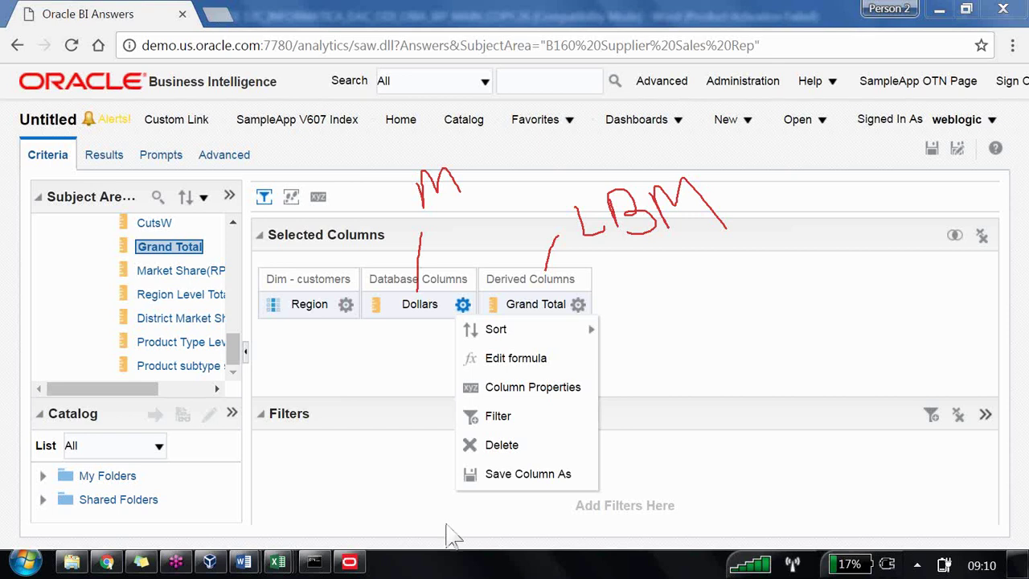
left_click(103, 157)
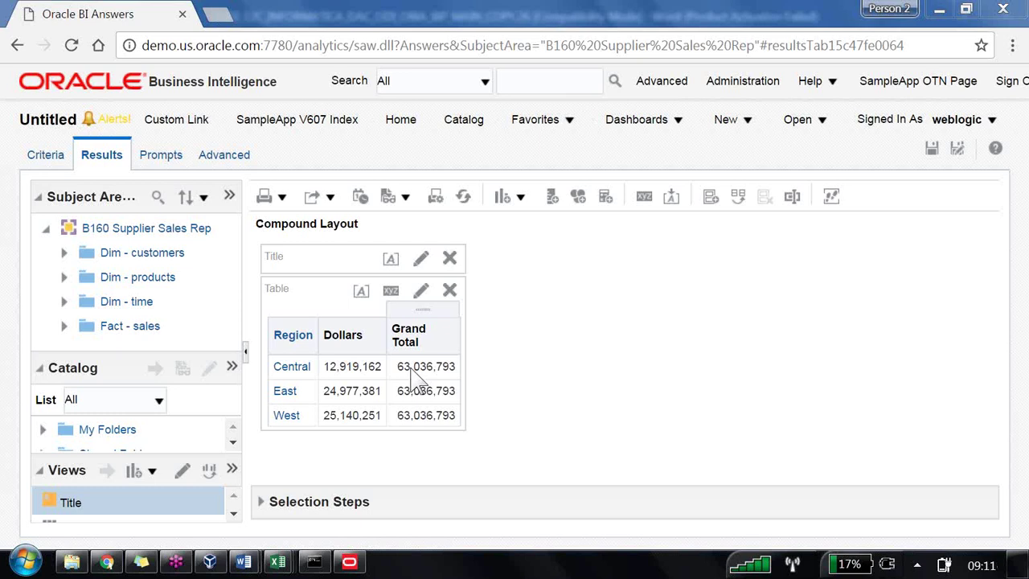
- Drill Central into districts, keeping Grand Total at 63,036,793, then return to the Word notes
left_click(290, 366)
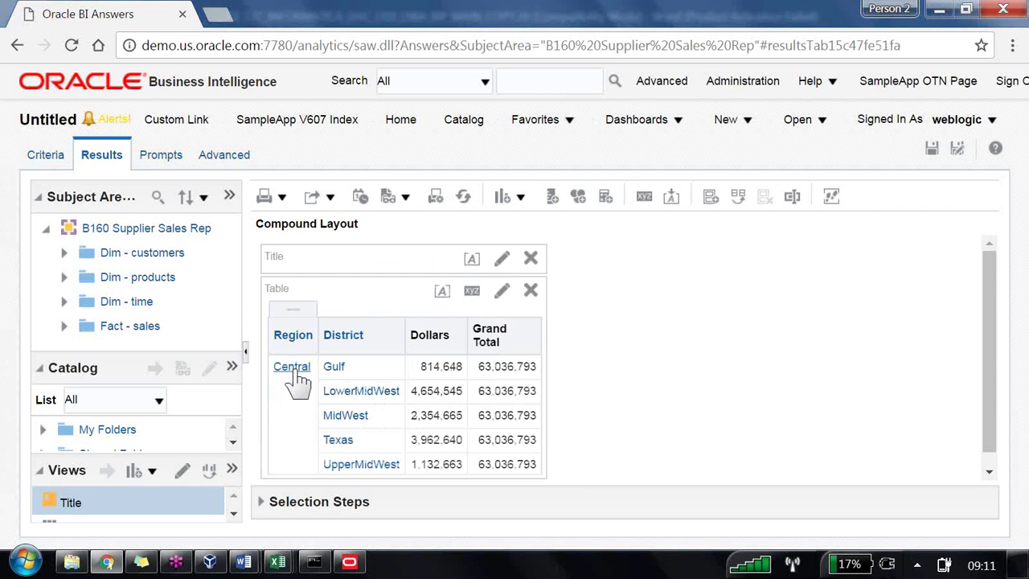
mouse_move(245, 561)
left_click(184, 498)
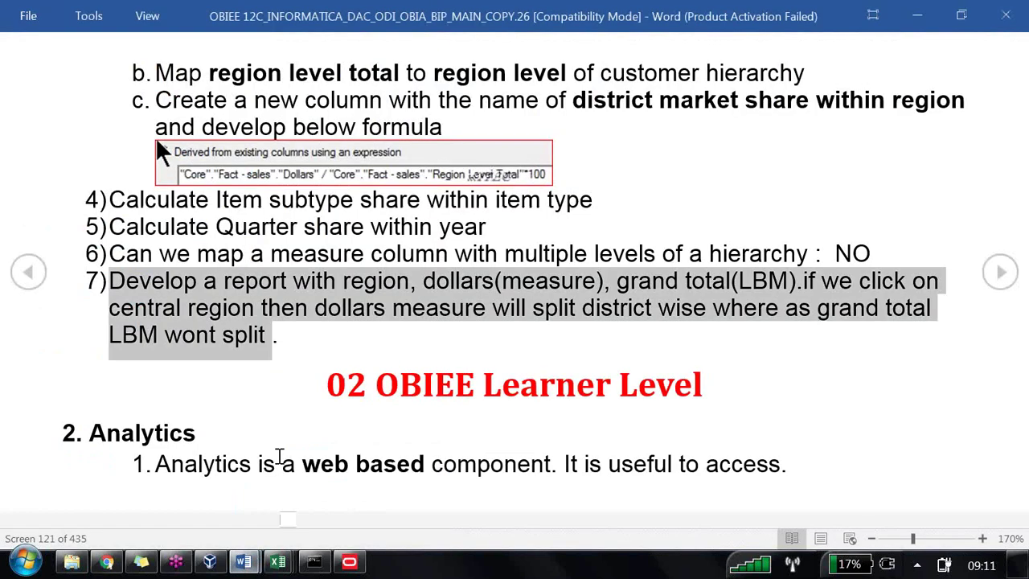